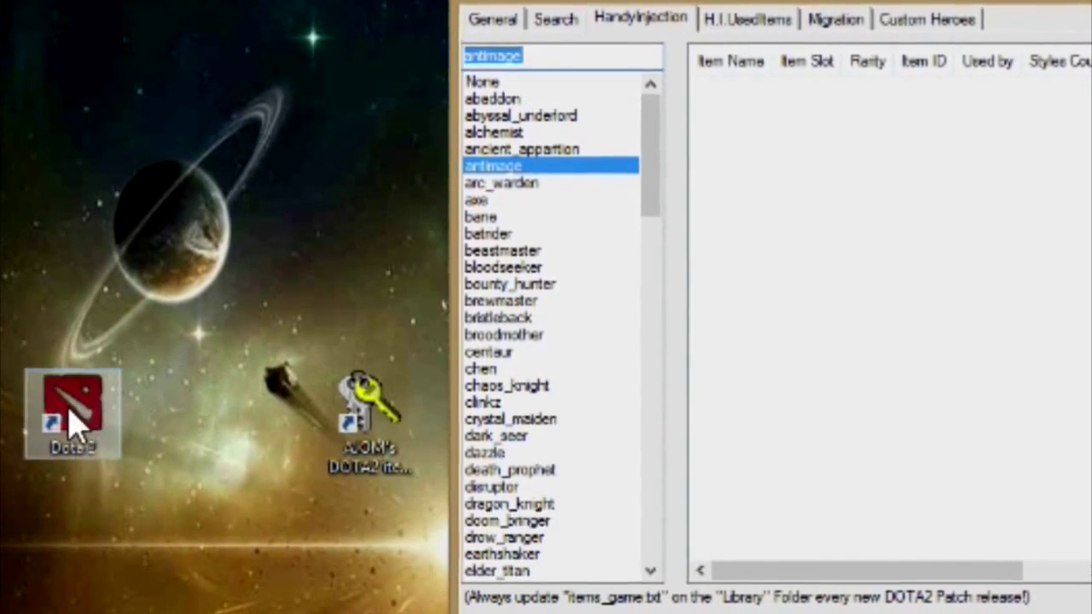
# Launch Dota 2 and open Venomancer's loadout page, rotating the model to inspect the hero's default appearance
pyautogui.doubleClick(81, 418)
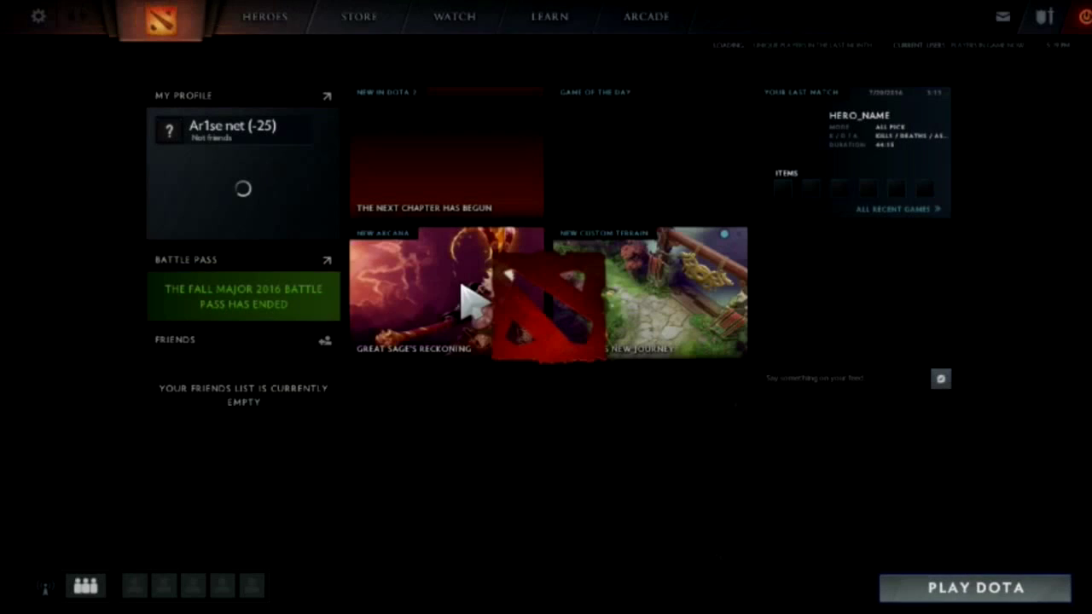
pyautogui.click(271, 19)
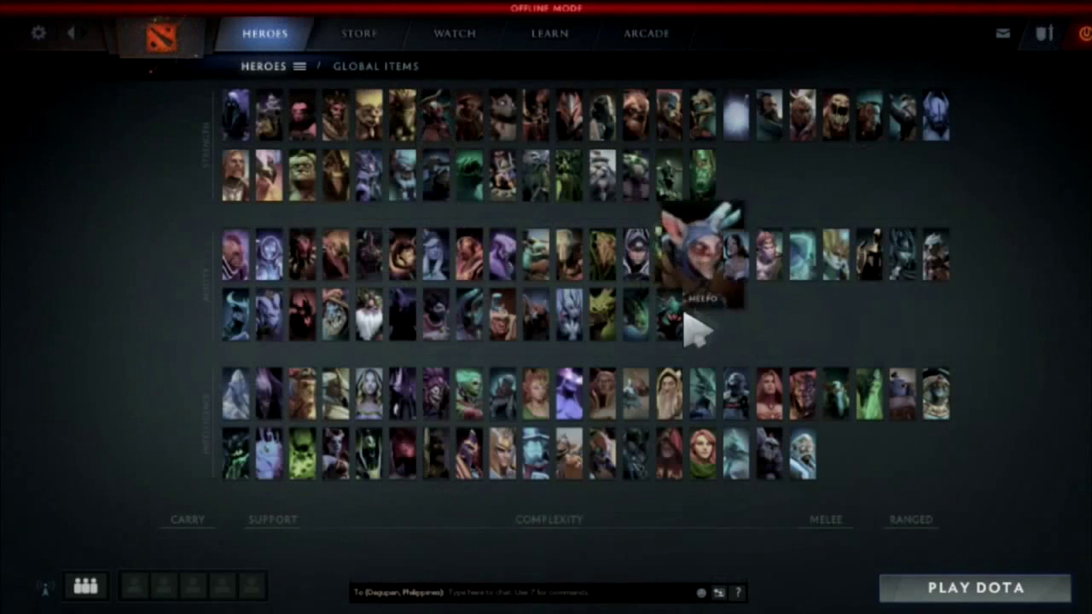
pyautogui.click(608, 319)
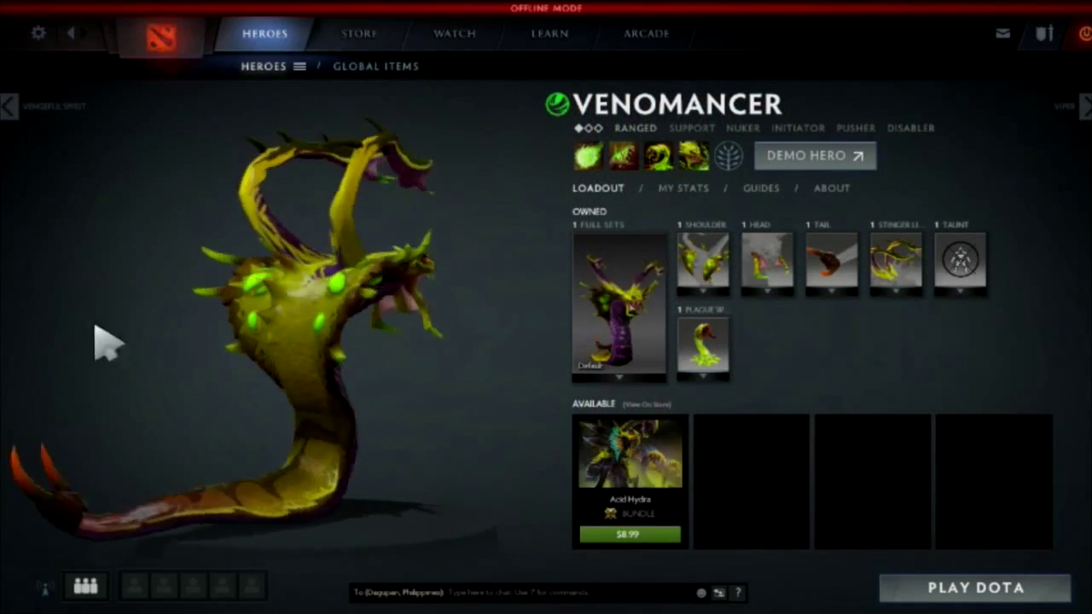
pyautogui.moveTo(512, 367); pyautogui.dragTo(405, 474)
# Switch to the items_game.txt Injector and list the available items for the hero venomancer
pyautogui.hotkey('alt', 'Tab')
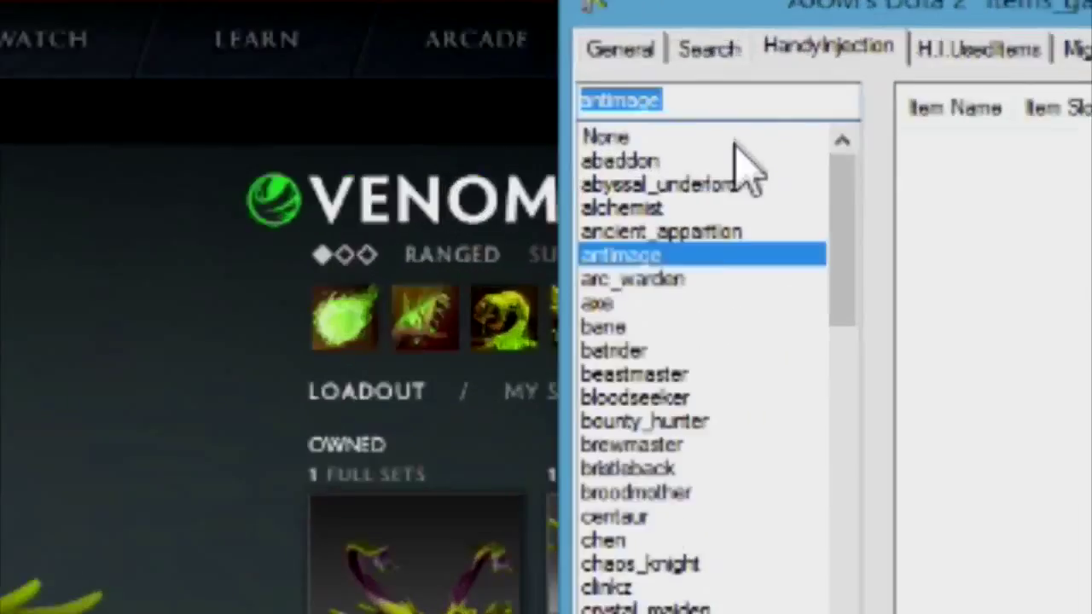
pyautogui.write('venomancer')
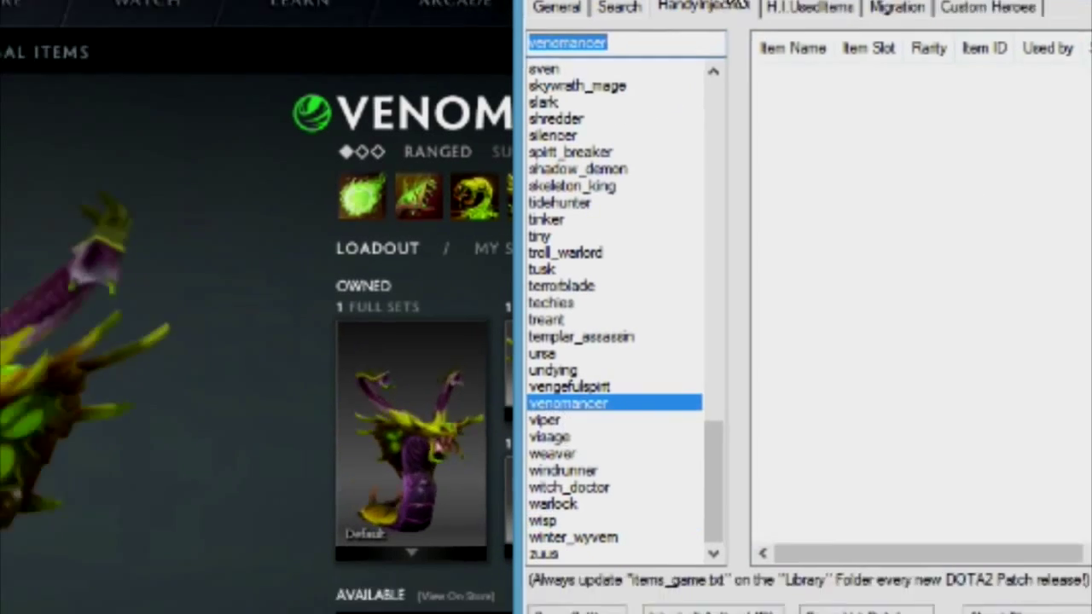
pyautogui.moveTo(627, 3); pyautogui.dragTo(361, 19)
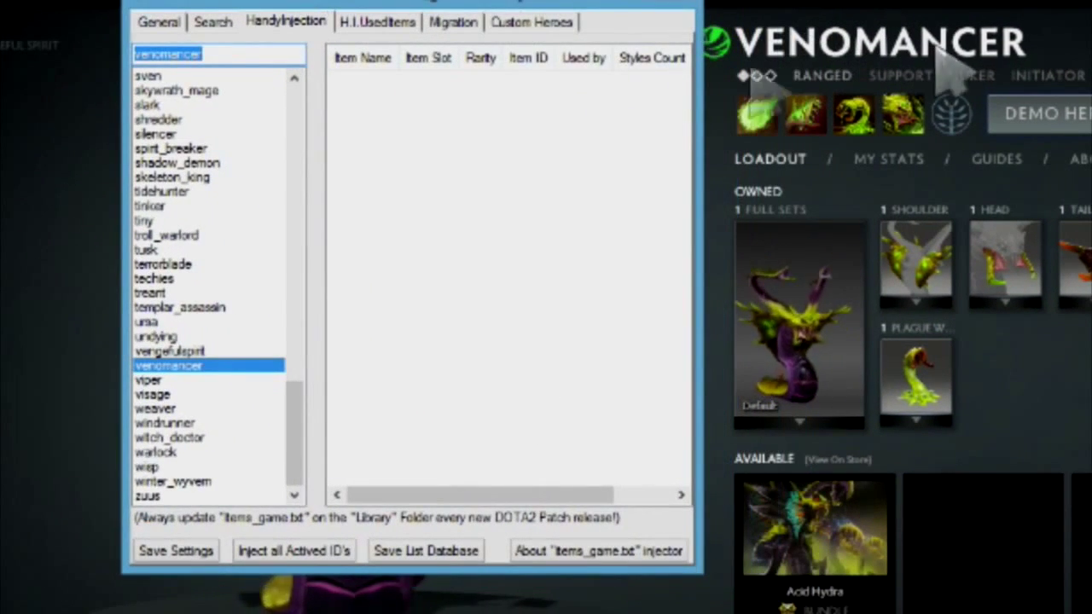
pyautogui.click(195, 366)
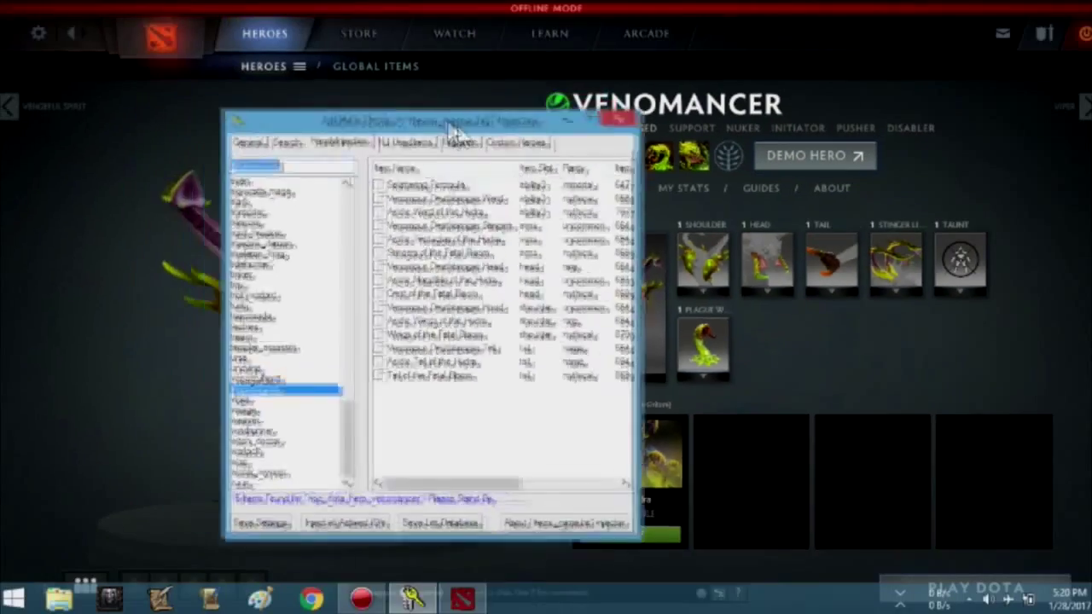
pyautogui.moveTo(451, 122); pyautogui.dragTo(907, 17)
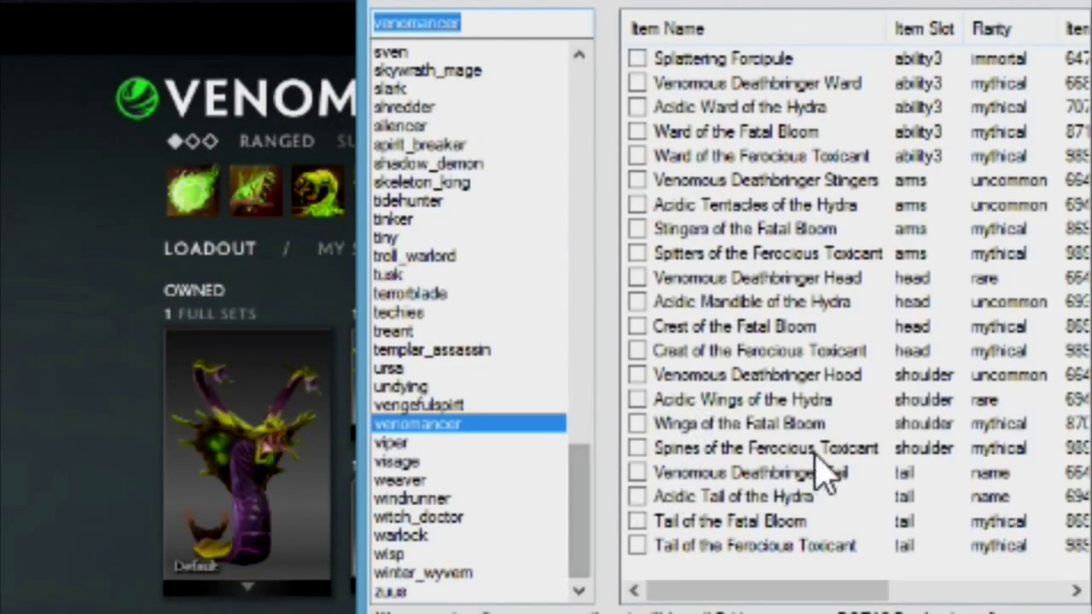
# Activate Tail of the Ferocious Toxicant for the tail slot and Wings of the Fatal Bloom for the shoulder slot
pyautogui.click(825, 495)
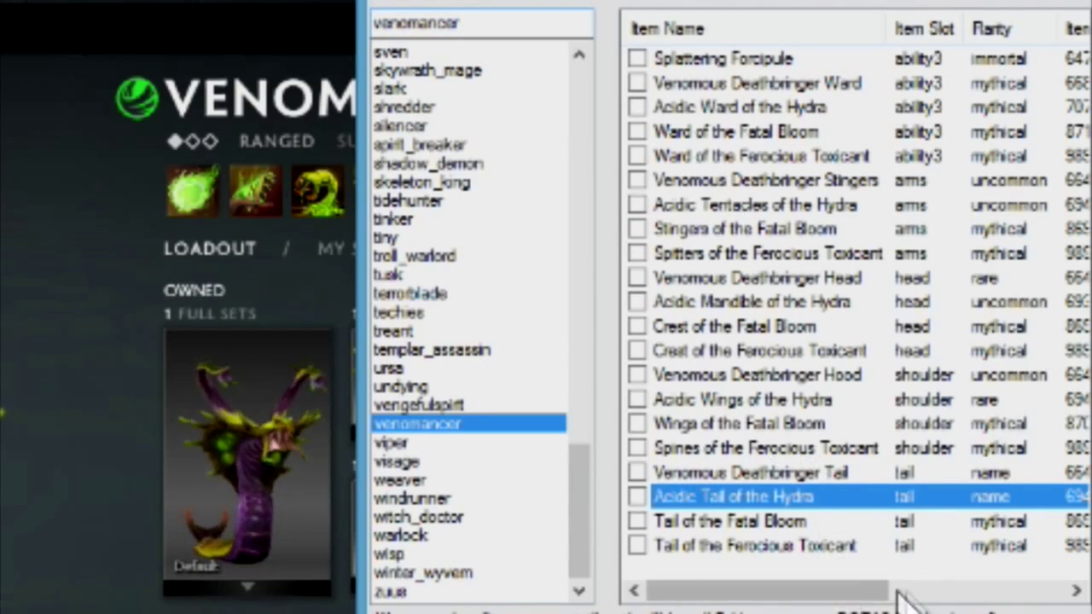
pyautogui.moveTo(763, 589); pyautogui.dragTo(738, 609)
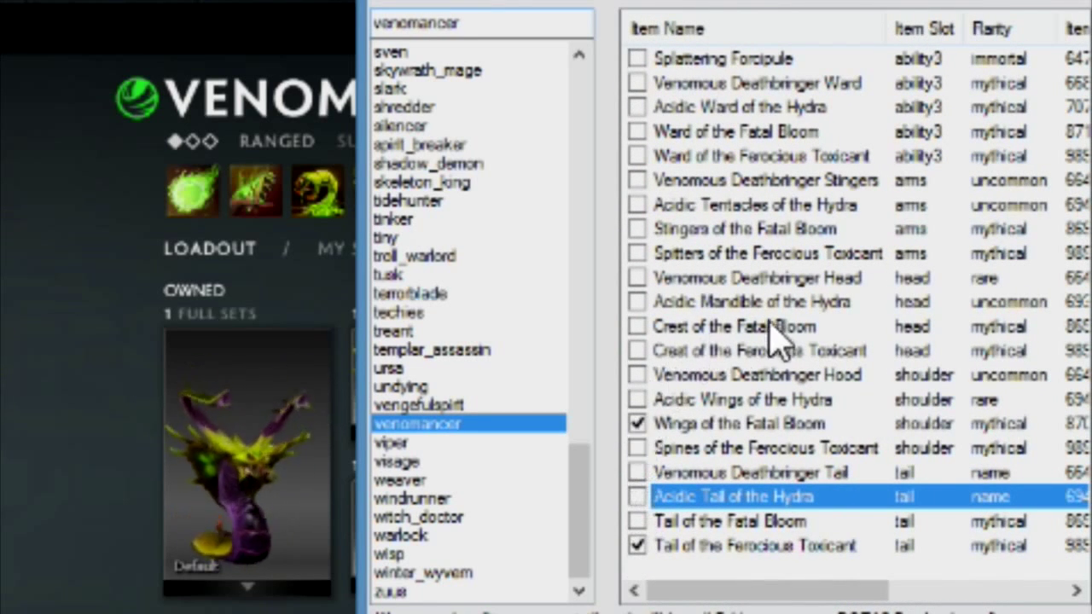
pyautogui.click(855, 352)
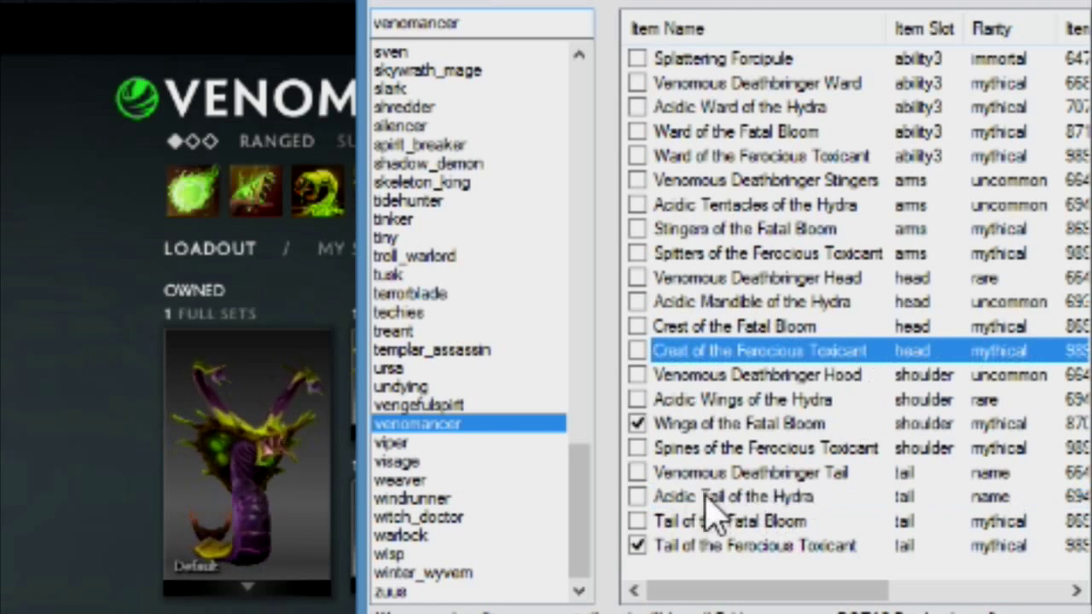
pyautogui.click(649, 548)
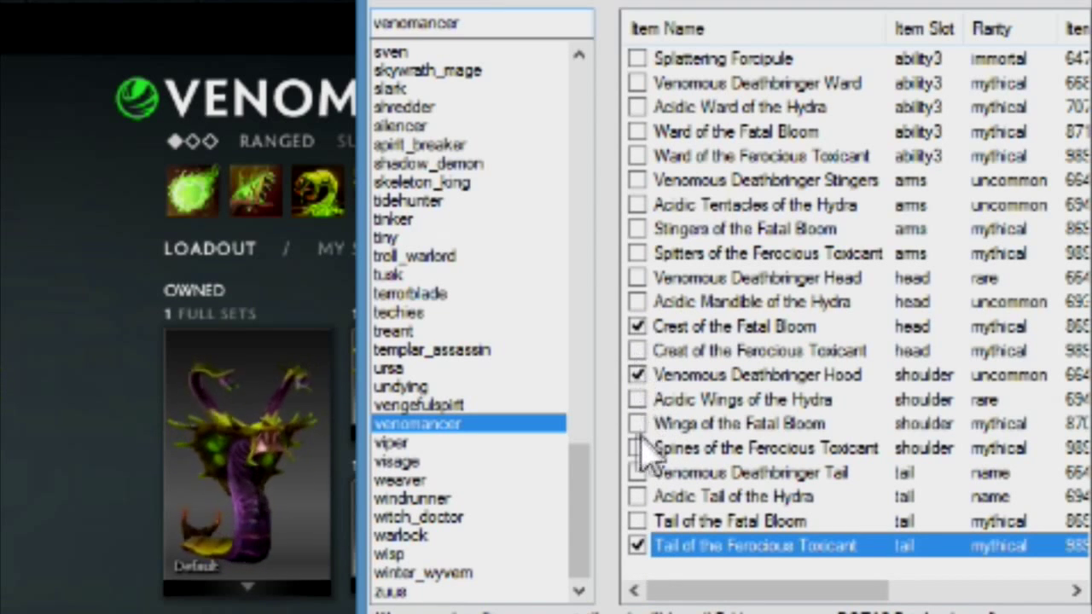
# Activate Crest of the Fatal Bloom for the head slot and Stingers of the Fatal Bloom for the arms slot
pyautogui.click(698, 328)
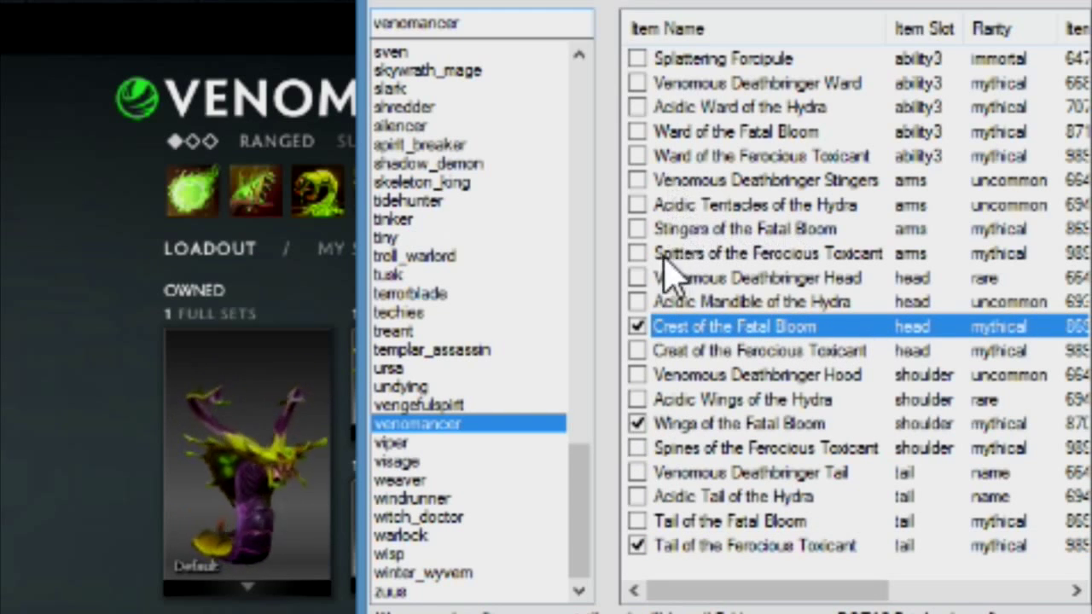
pyautogui.click(687, 256)
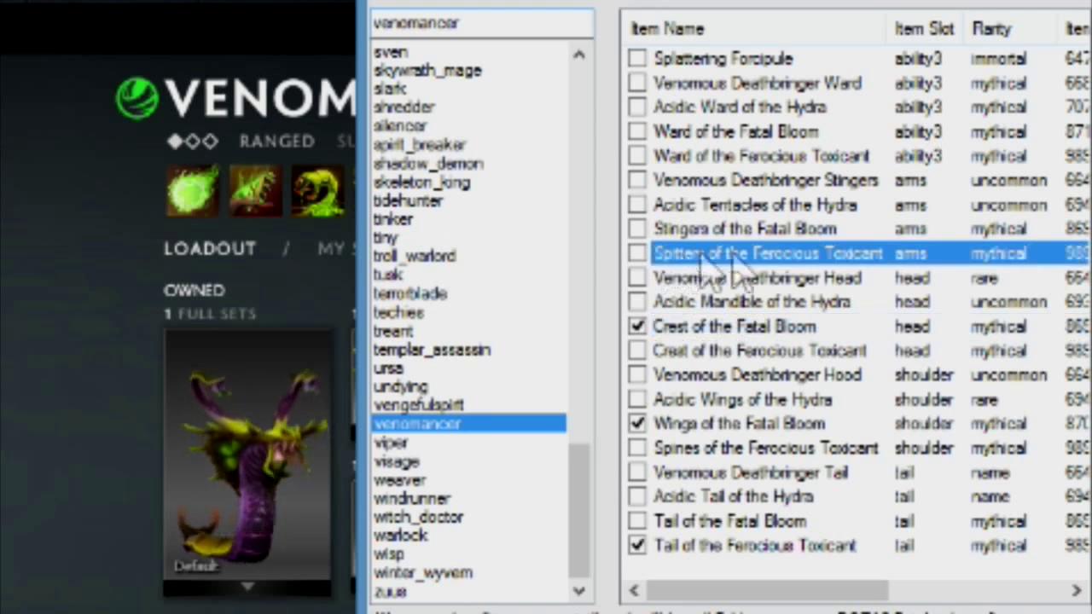
pyautogui.click(845, 232)
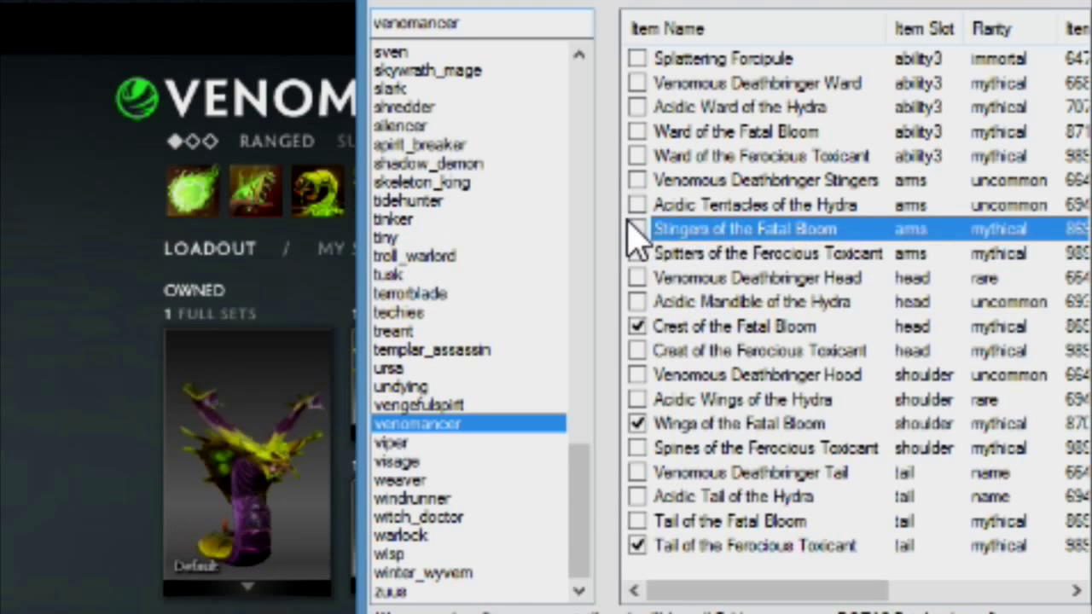
pyautogui.click(766, 206)
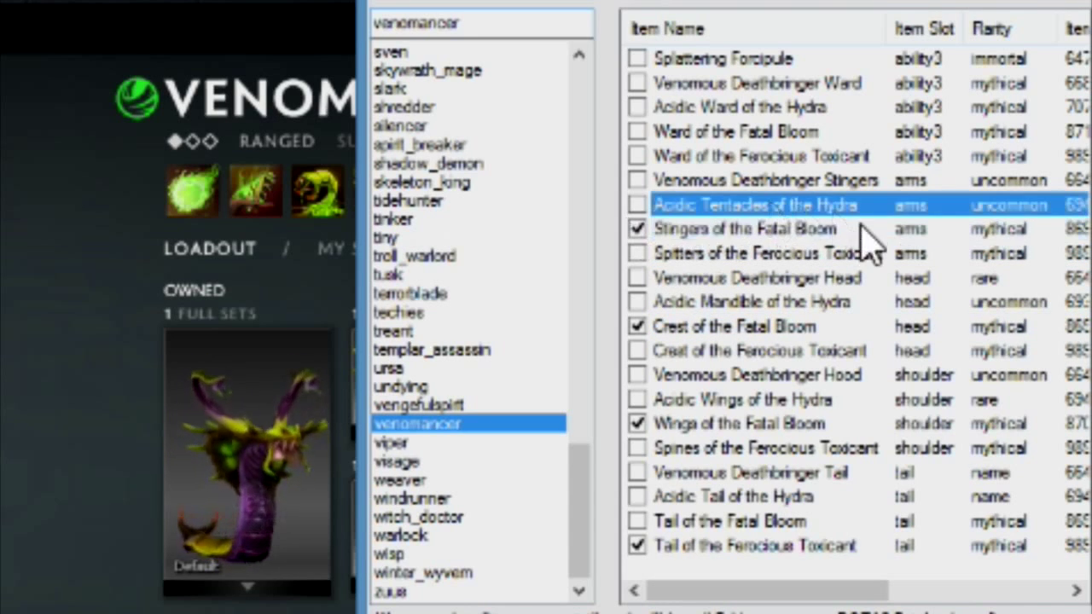
# Activate Ward of the Fatal Bloom for the ability3 slot and inject all activated item IDs
pyautogui.click(741, 156)
pyautogui.click(756, 132)
pyautogui.click(761, 107)
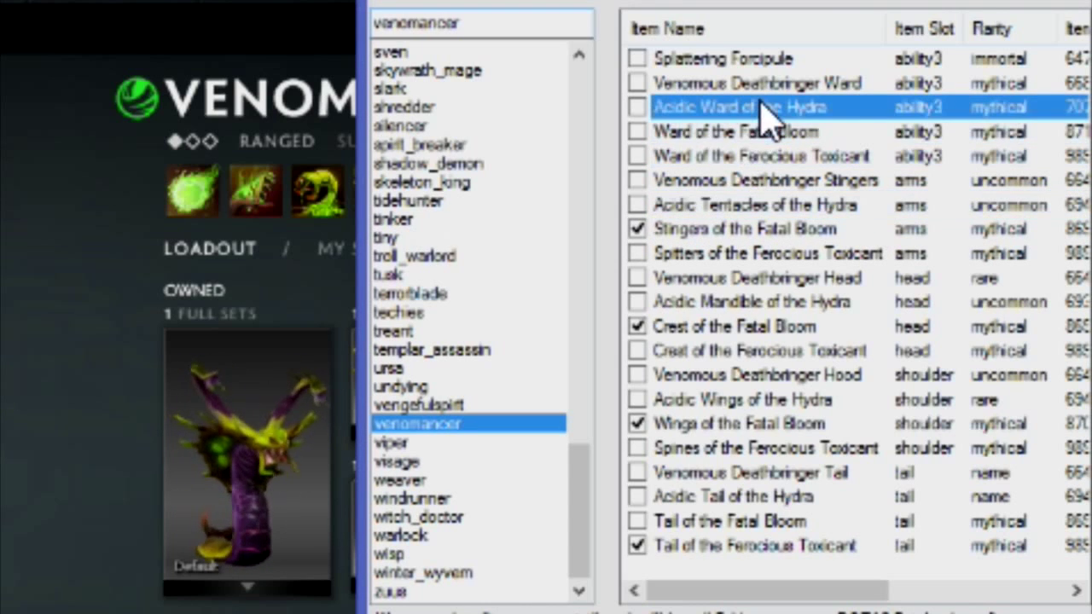
pyautogui.click(741, 135)
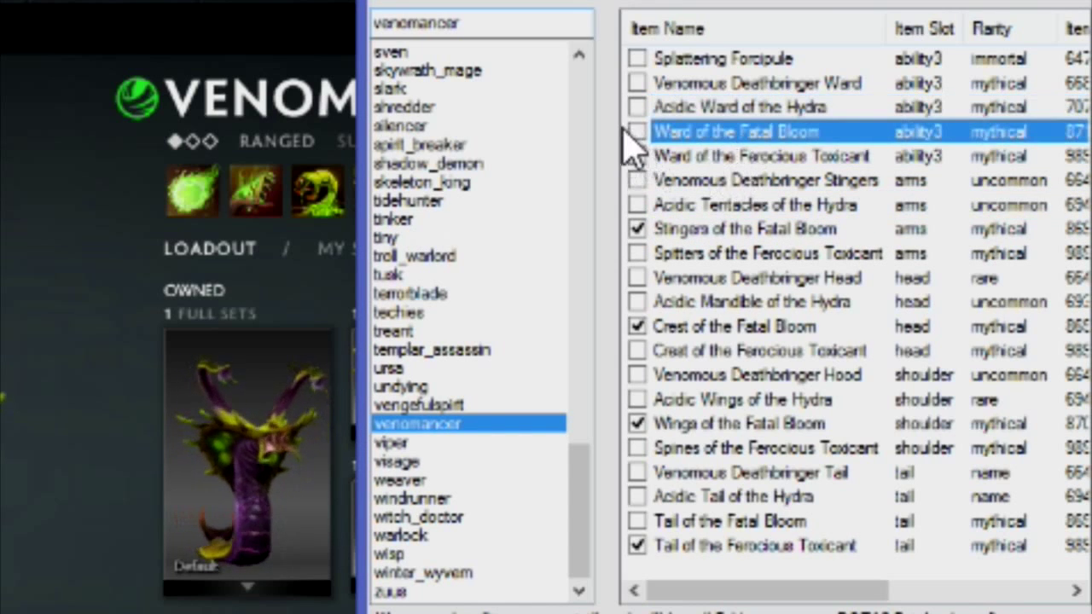
pyautogui.click(741, 547)
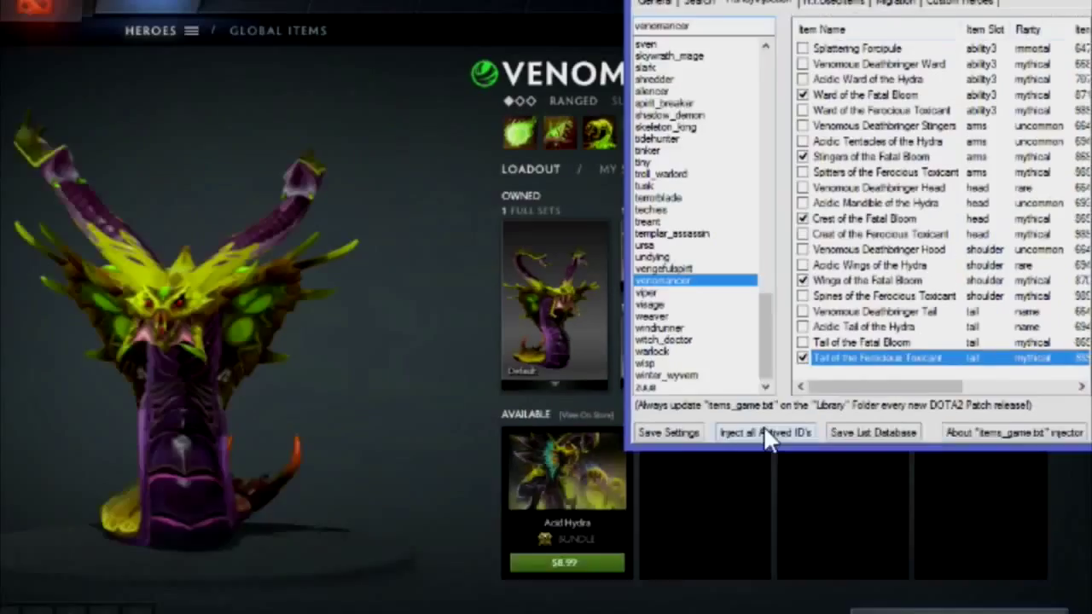
pyautogui.click(366, 559)
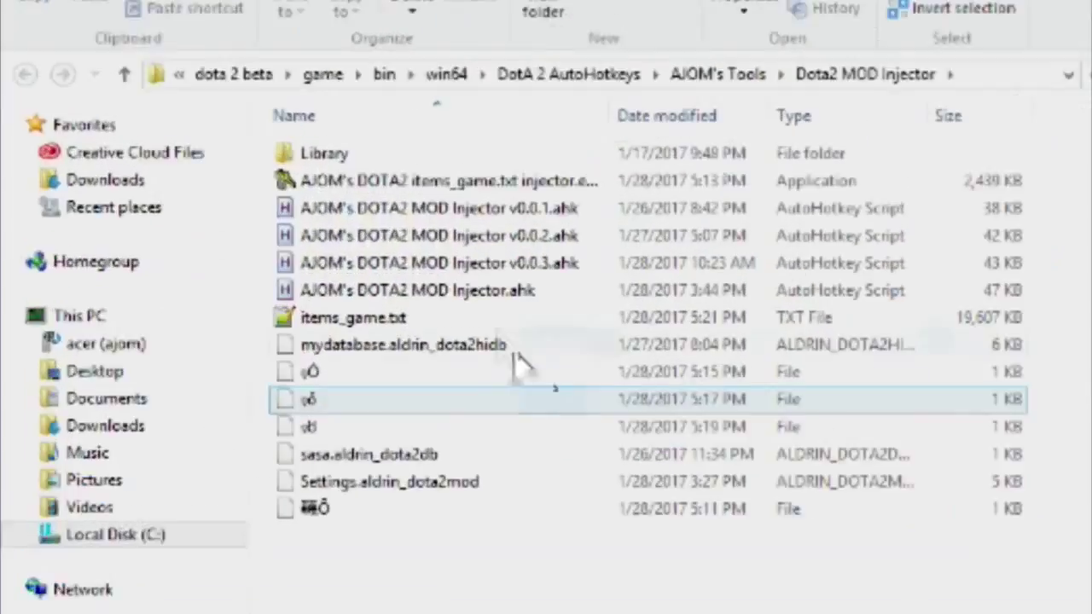
# Cut the generated items_game.txt file from the Dota2 MOD Injector folder
pyautogui.click(440, 307)
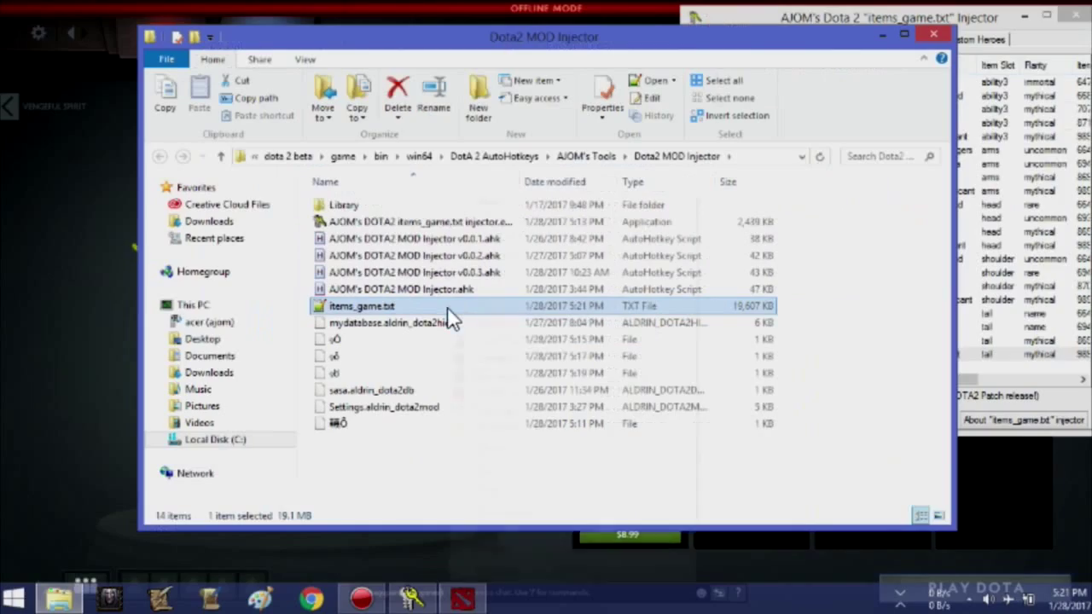
pyautogui.rightClick(447, 307)
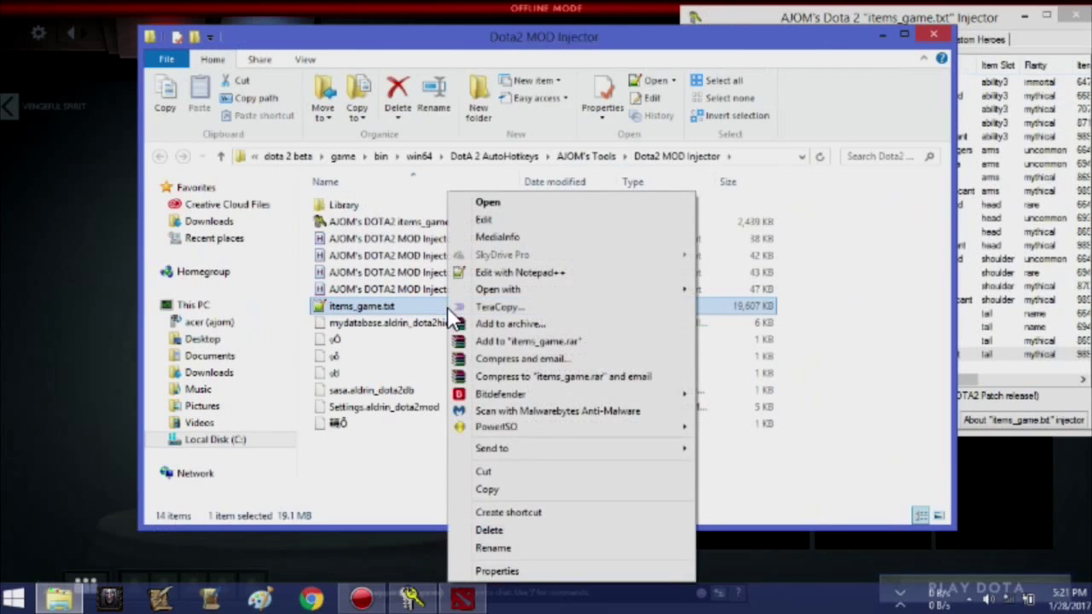
pyautogui.click(506, 473)
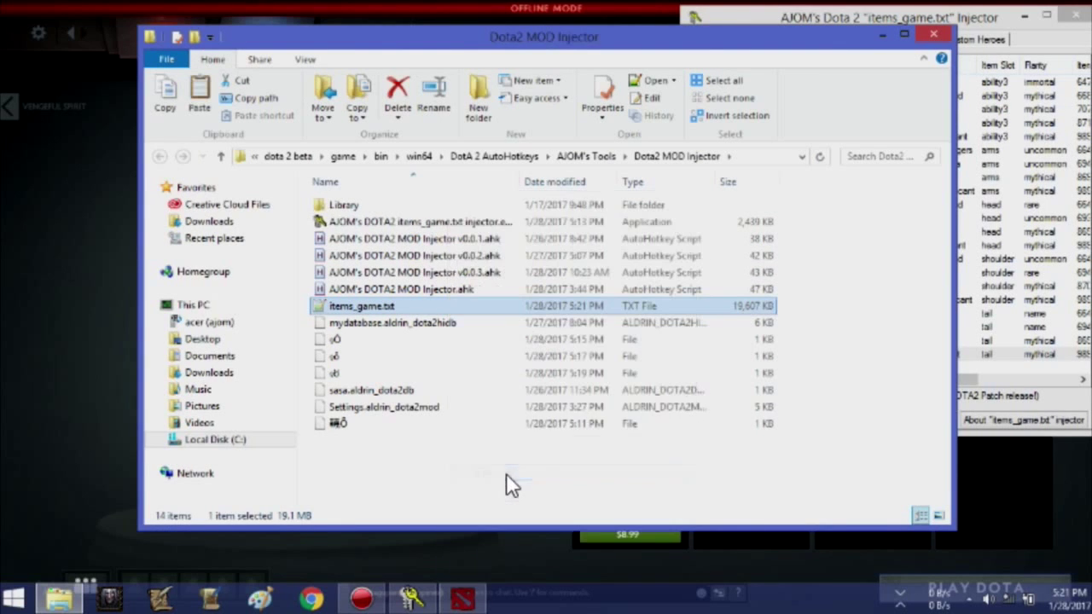
# Paste items_game.txt into the game's VPK CREATOR\testpak01_dir\scripts\items folder, overwriting the existing file
pyautogui.click(345, 157)
pyautogui.click(415, 408)
pyautogui.click(412, 392)
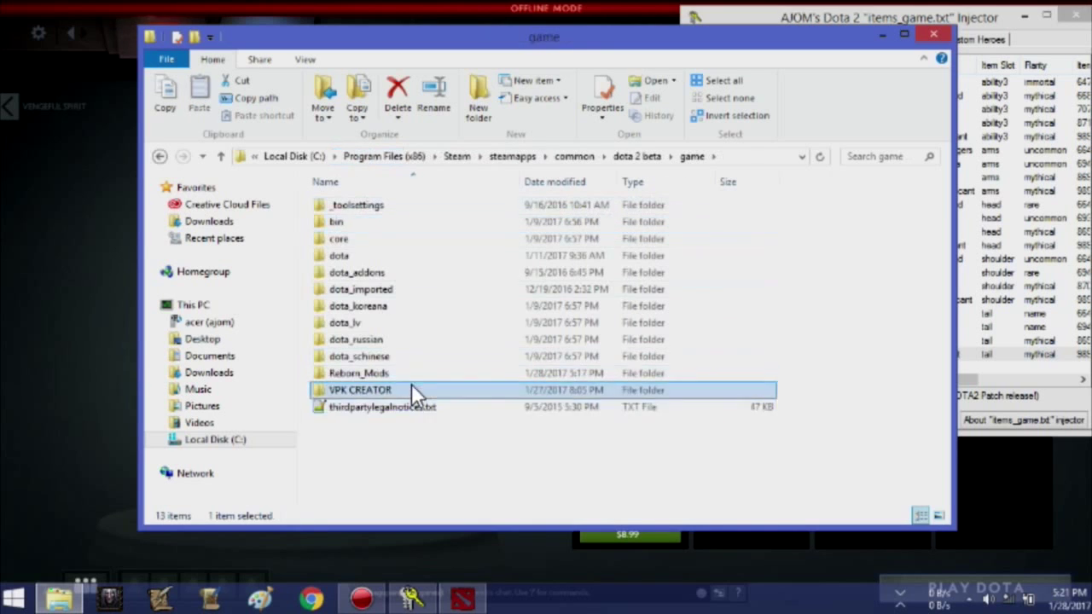
pyautogui.doubleClick(411, 389)
pyautogui.doubleClick(391, 240)
pyautogui.doubleClick(395, 207)
pyautogui.doubleClick(391, 209)
pyautogui.rightClick(391, 250)
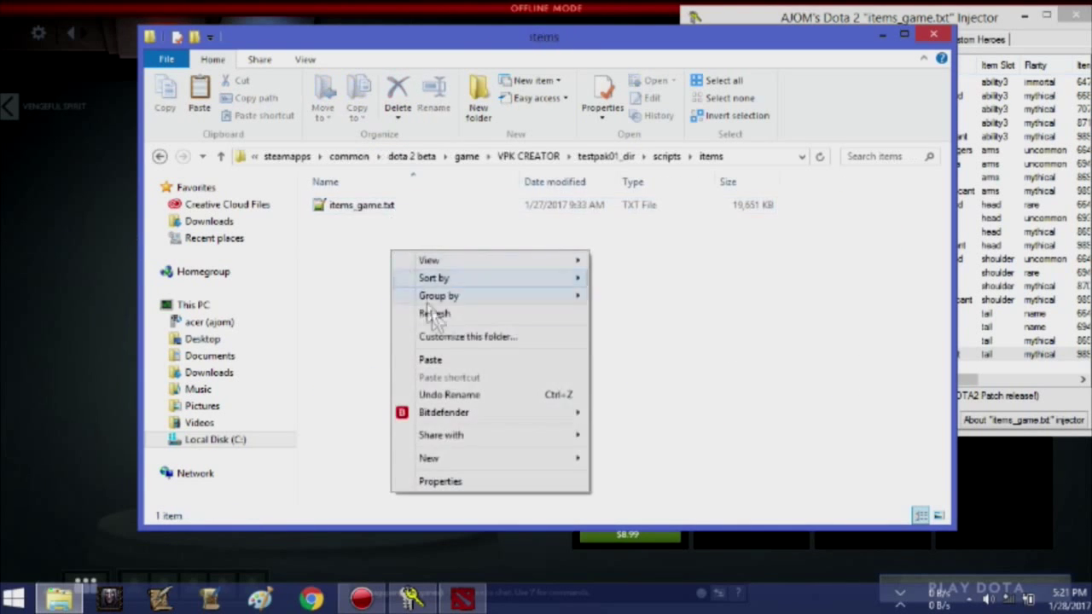
pyautogui.click(452, 360)
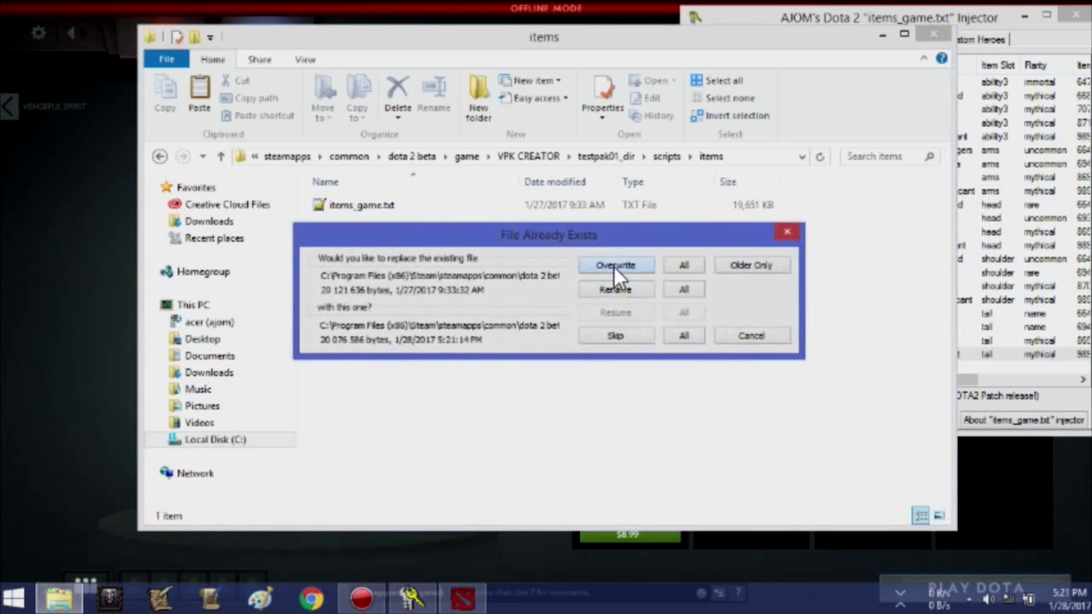
pyautogui.click(613, 266)
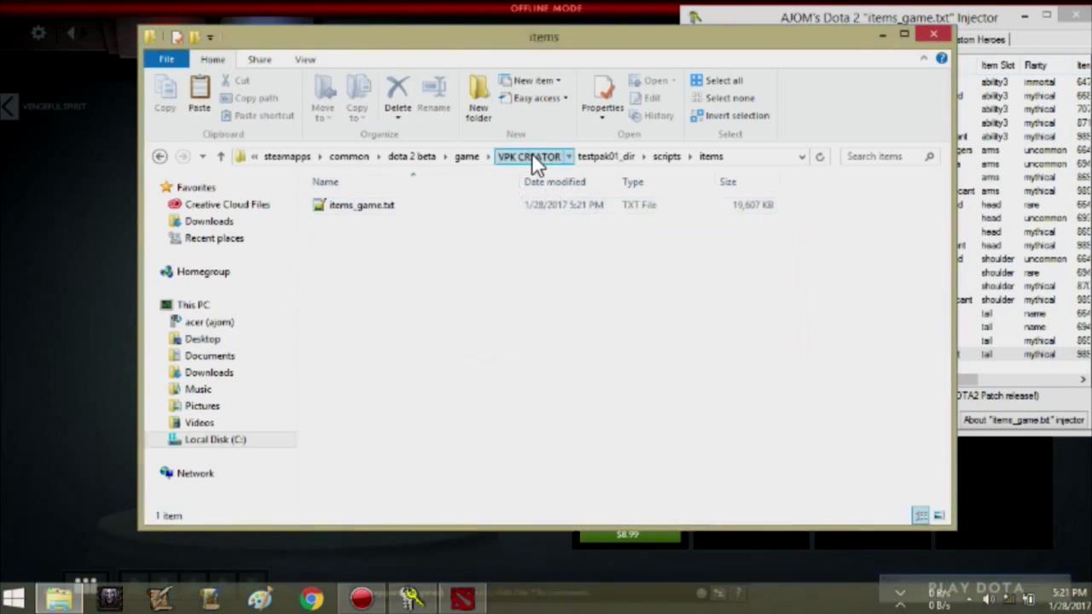
# Run "Create vpk-archive from testpak01_dir folder.bat" in the VPK CREATOR folder and select the generated pak01_dir.vpk
pyautogui.click(532, 156)
pyautogui.click(475, 269)
pyautogui.doubleClick(475, 271)
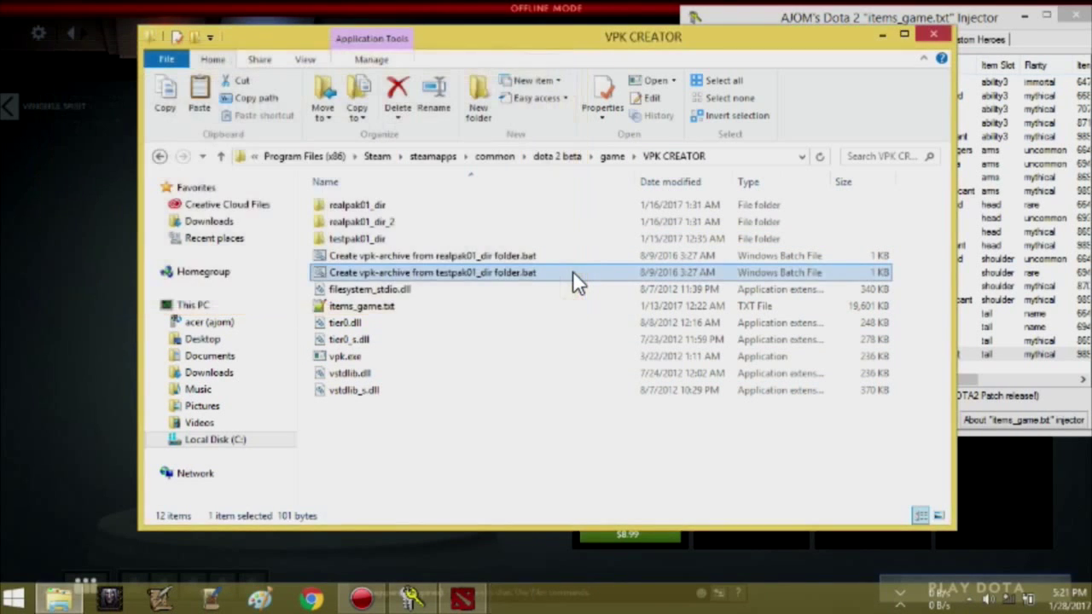
pyautogui.click(430, 323)
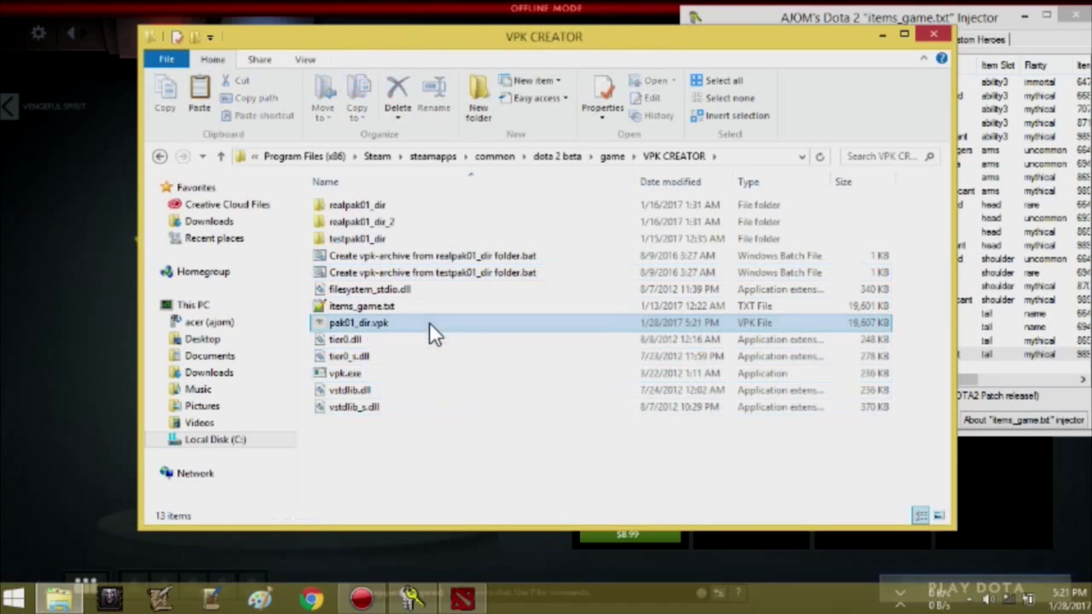
# Quit the running Dota 2 game and return to the VPK CREATOR folder
pyautogui.hotkey('alt', 'Tab')
pyautogui.click(1080, 36)
pyautogui.click(502, 336)
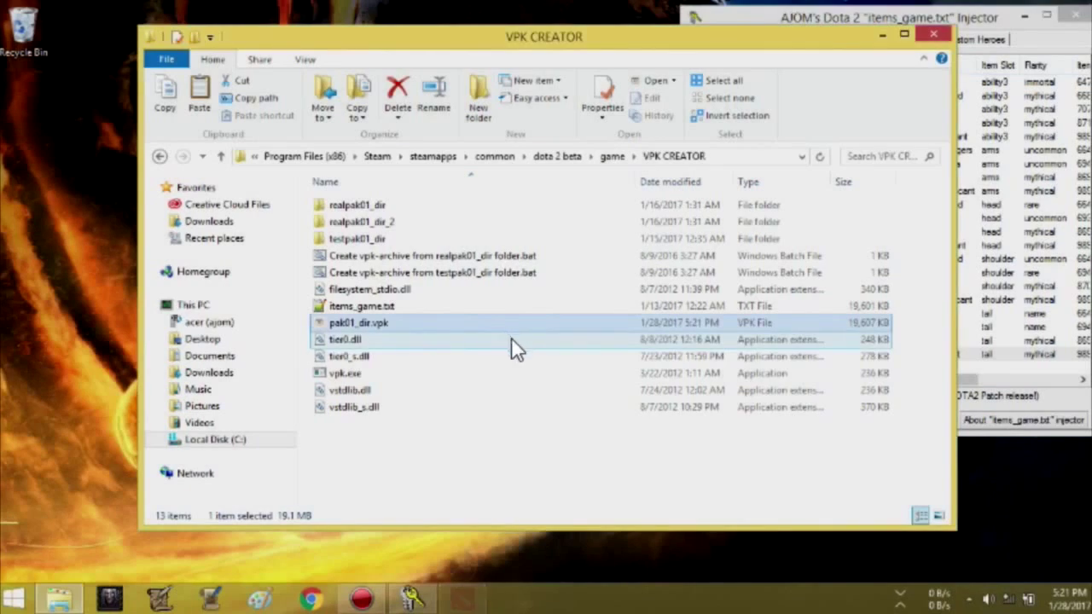
# Move pak01_dir.vpk from the VPK CREATOR folder into the game's Reborn_Mods folder
pyautogui.rightClick(419, 324)
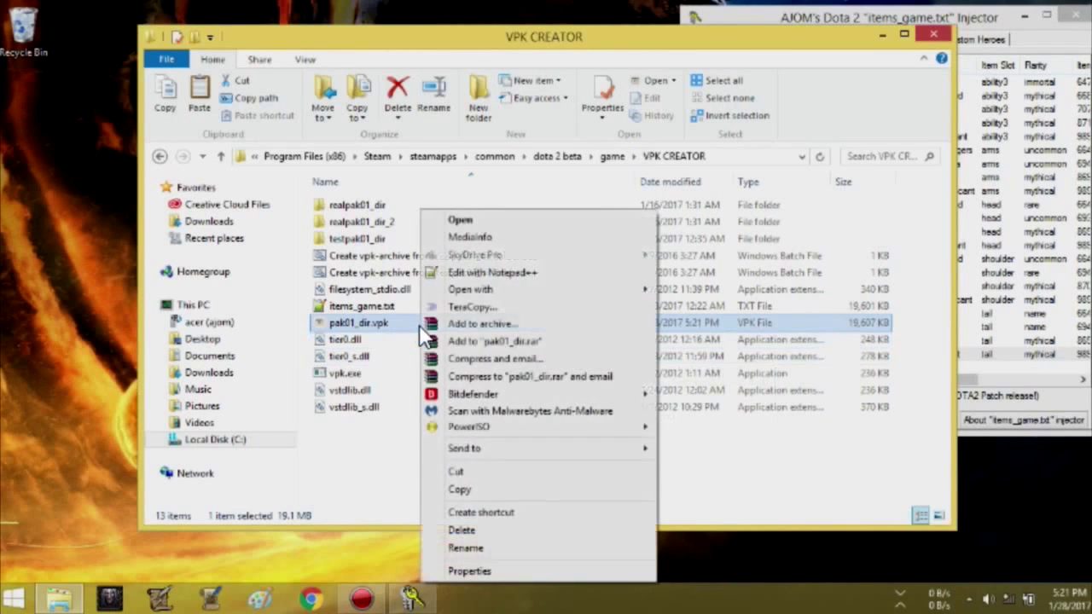
pyautogui.click(493, 471)
pyautogui.click(612, 156)
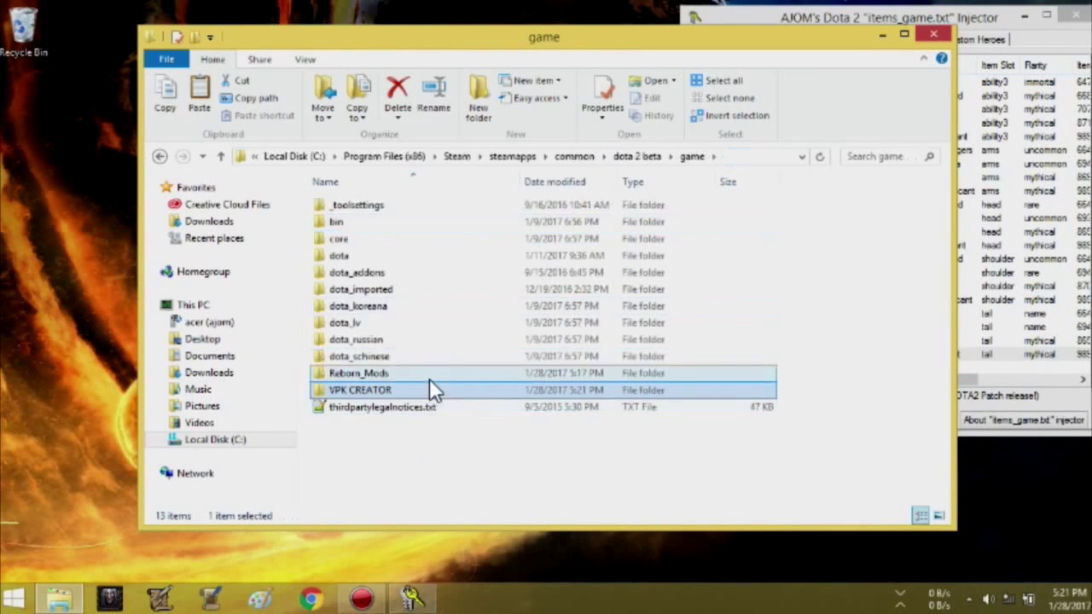
pyautogui.doubleClick(429, 378)
pyautogui.rightClick(429, 379)
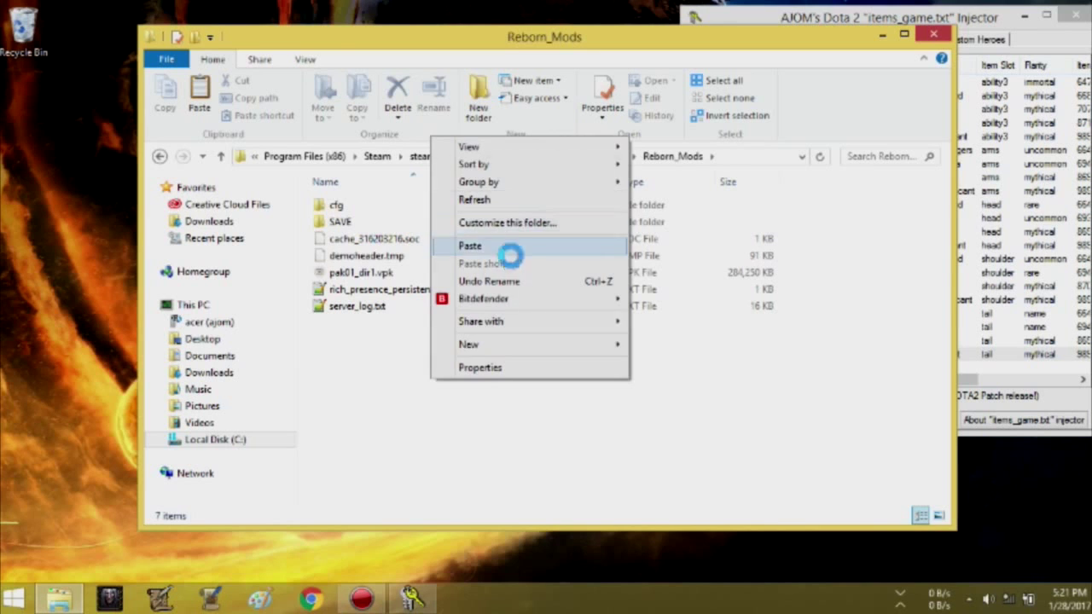
pyautogui.click(512, 249)
pyautogui.moveTo(413, 43); pyautogui.dragTo(374, 169)
# Launch Dota 2 and open Venomancer's loadout from the heroes list
pyautogui.click(840, 162)
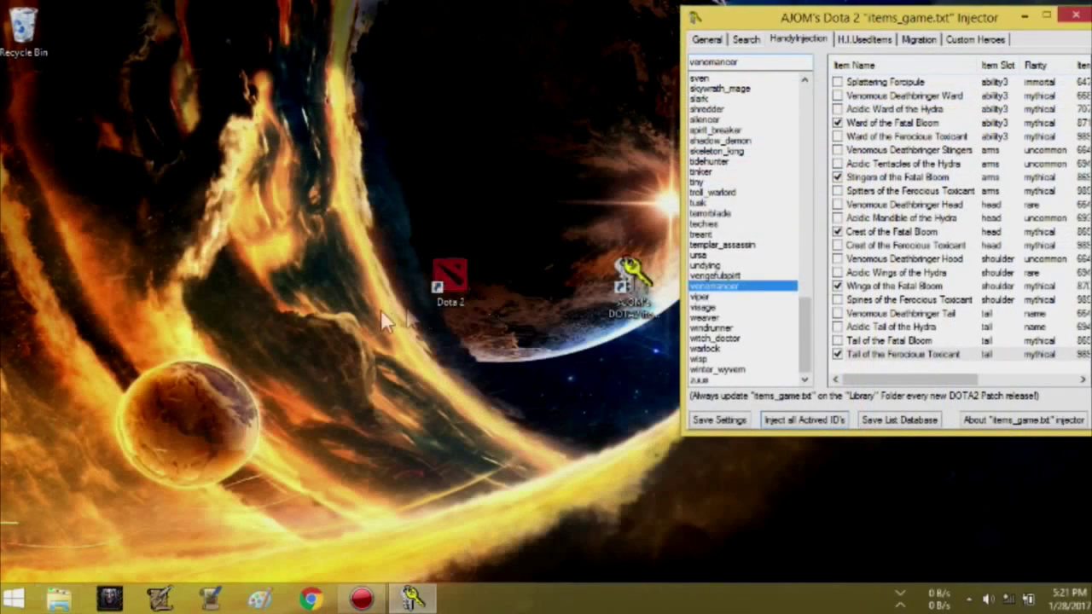
pyautogui.doubleClick(454, 278)
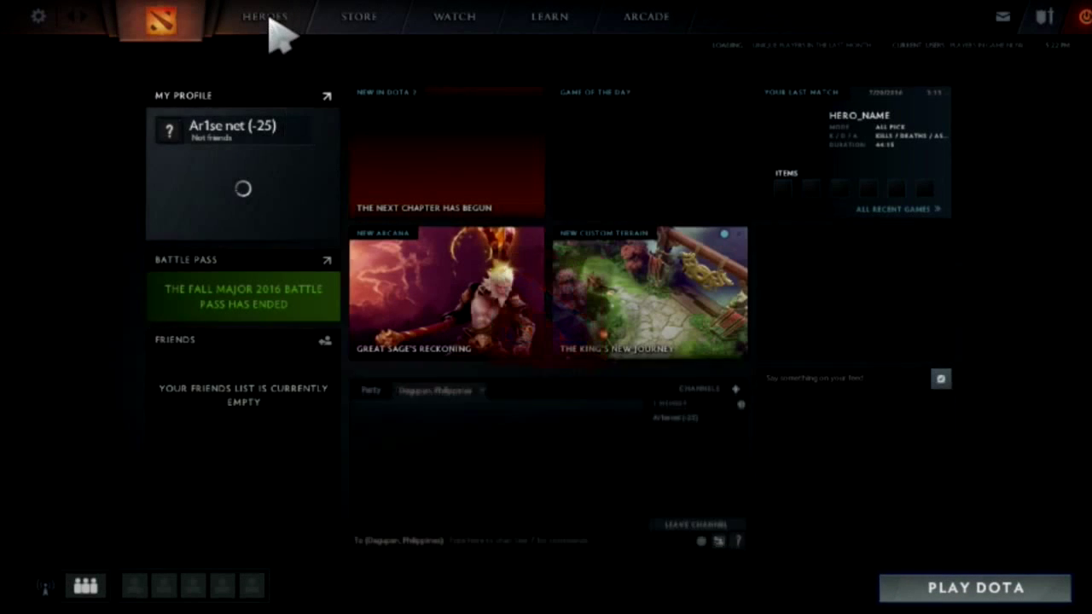
pyautogui.click(271, 19)
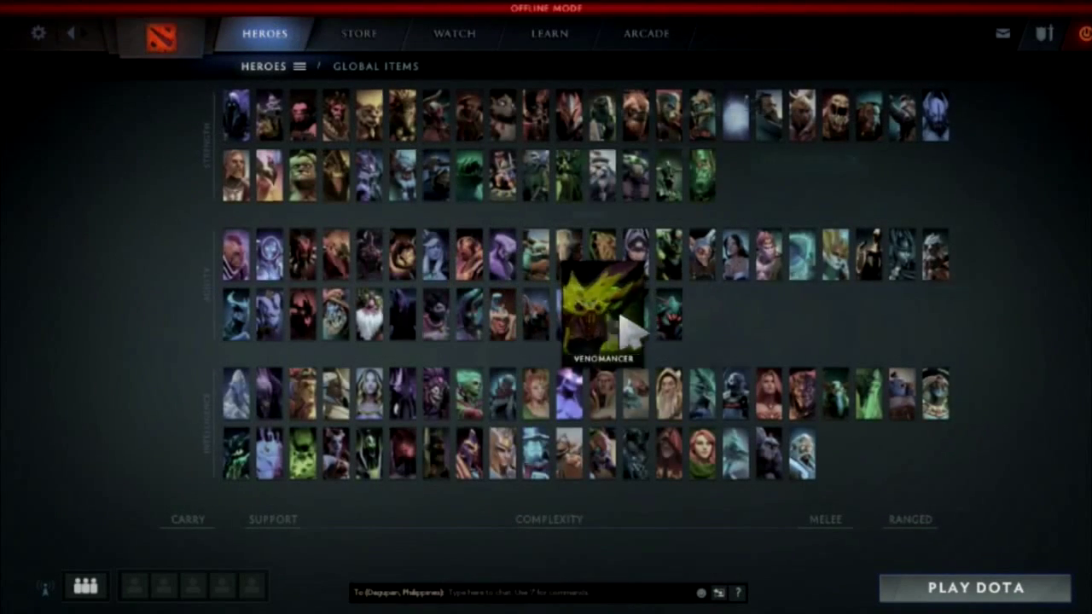
pyautogui.click(616, 328)
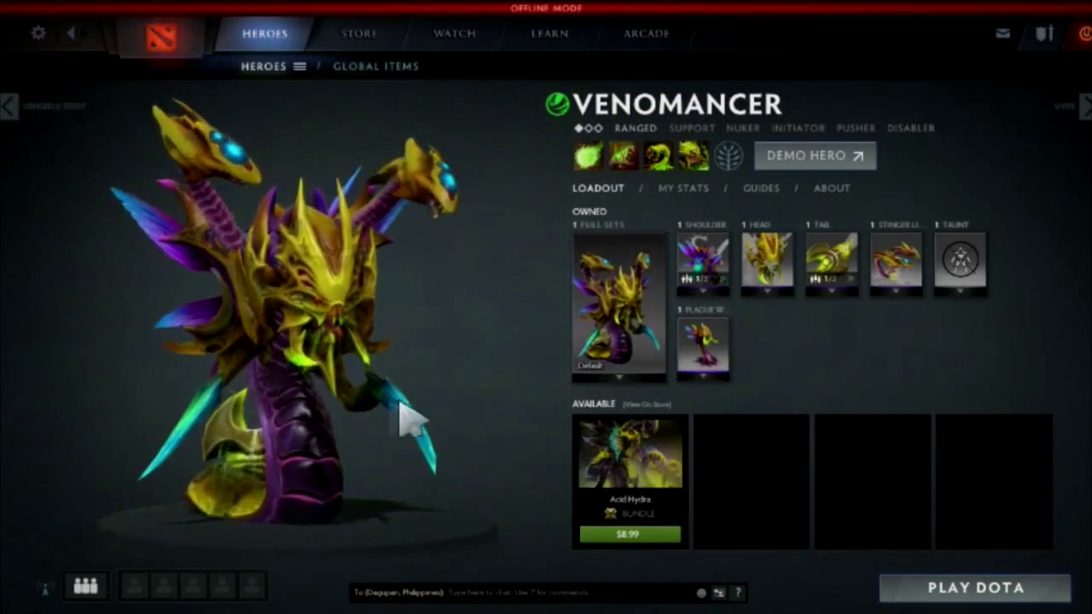
# Inspect the Venomancer model from several angles and preview the equipped plague ward item
pyautogui.moveTo(282, 435); pyautogui.dragTo(478, 452)
pyautogui.moveTo(373, 471); pyautogui.dragTo(100, 465)
pyautogui.moveTo(226, 511); pyautogui.dragTo(601, 393)
pyautogui.moveTo(719, 268)
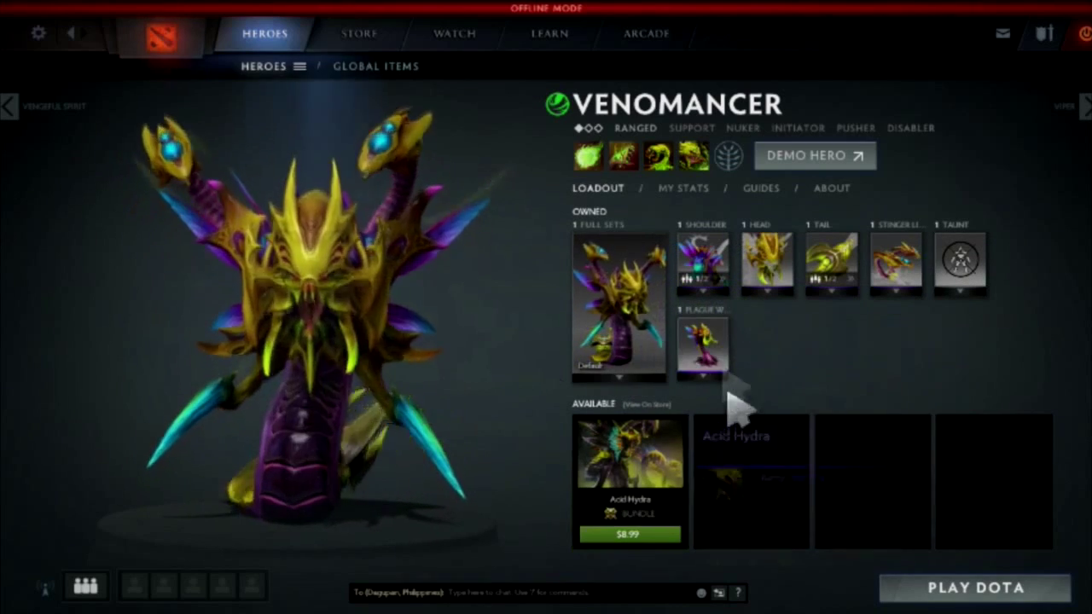
pyautogui.click(706, 377)
pyautogui.moveTo(722, 442)
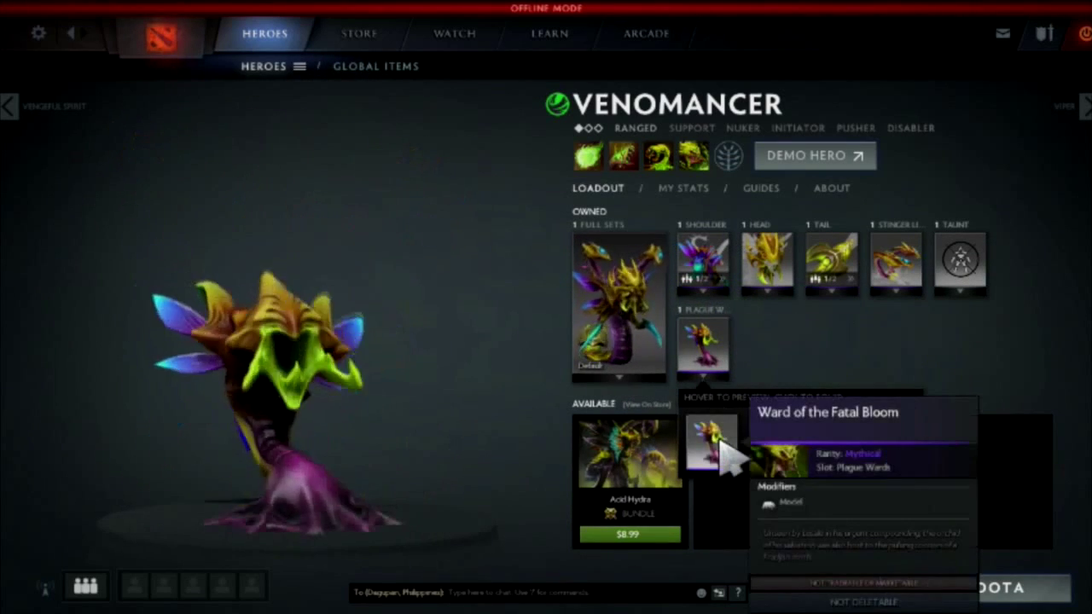
# Switch to the items_game.txt Injector and check the used-items list against Venomancer's ticked items
pyautogui.hotkey('alt', 'Tab')
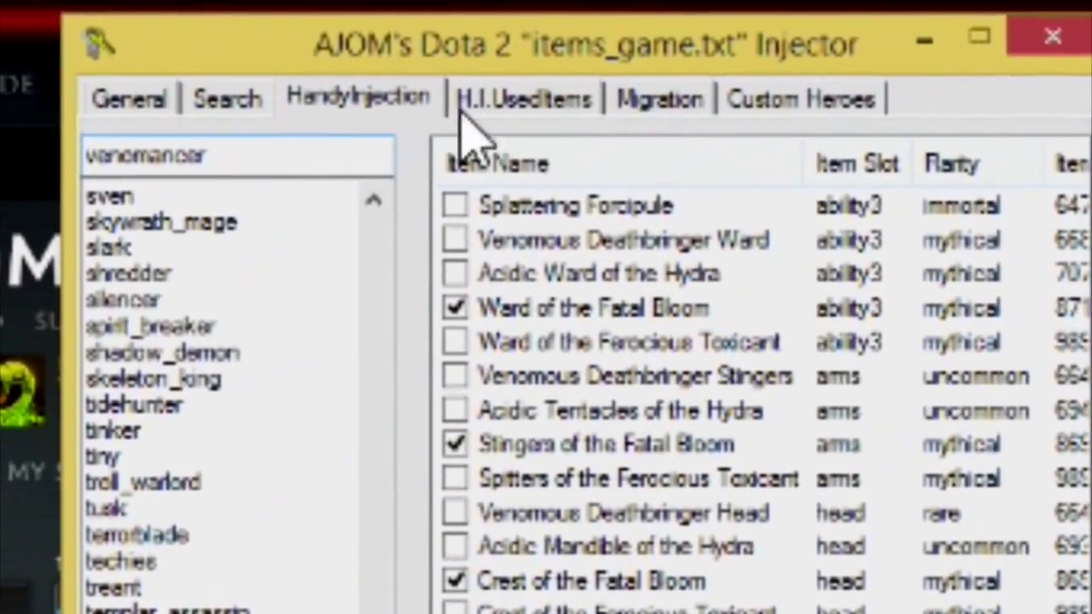
pyautogui.click(465, 109)
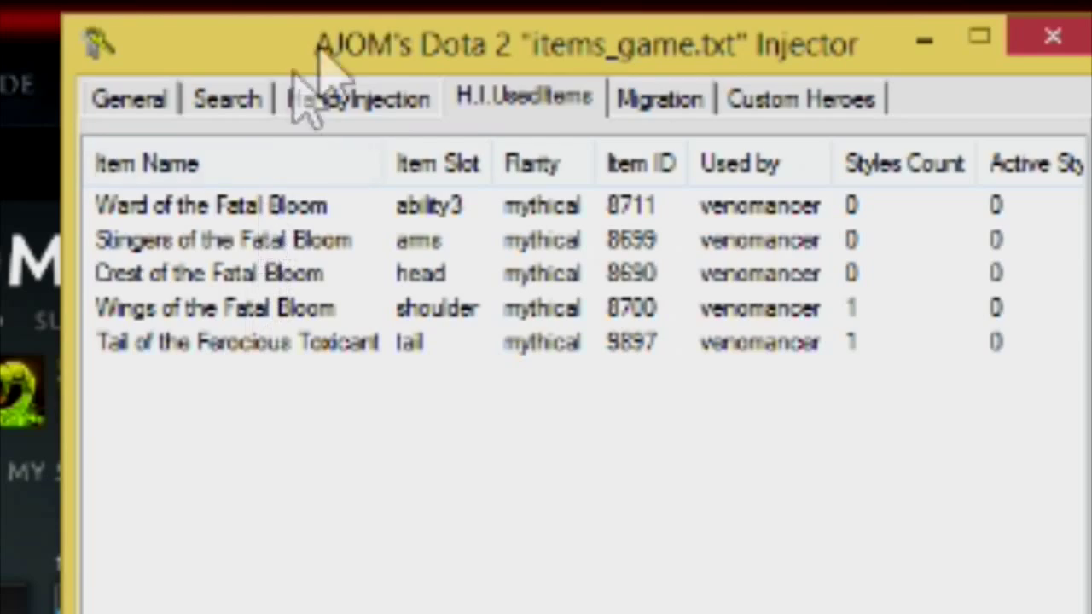
pyautogui.click(365, 111)
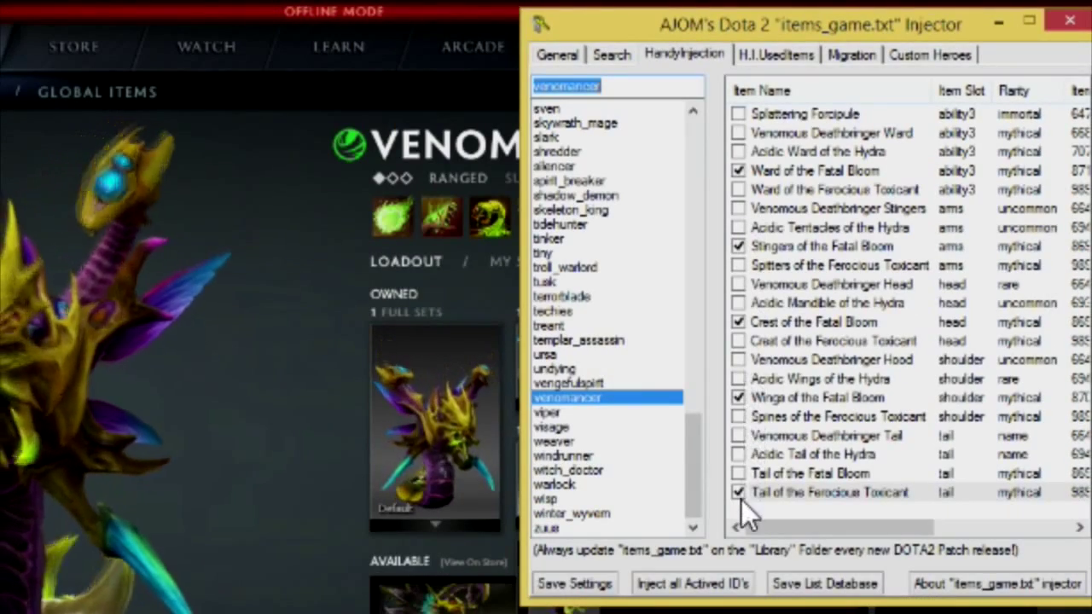
pyautogui.click(841, 190)
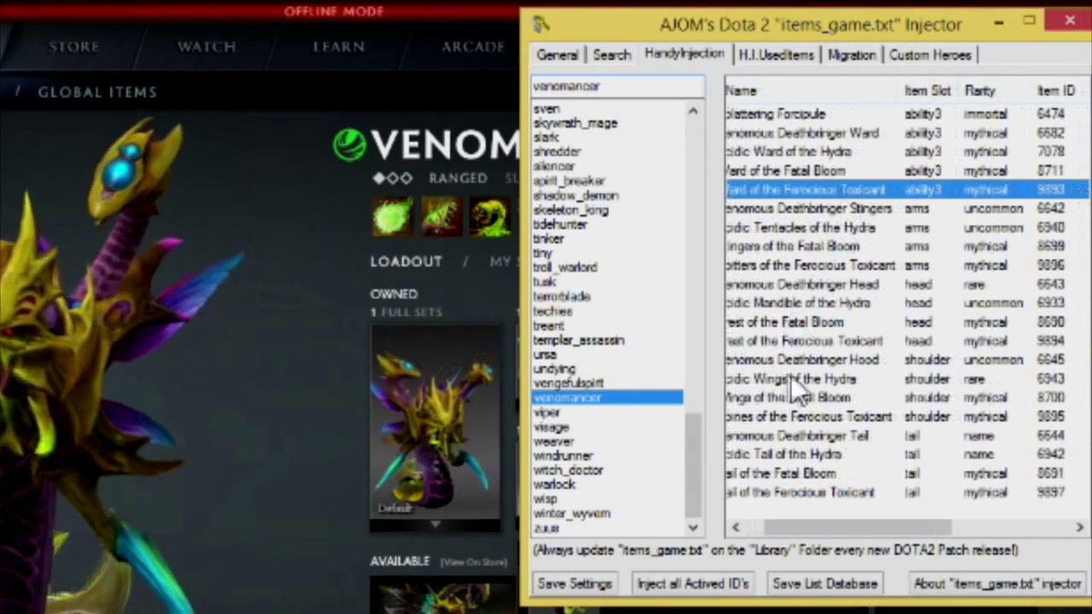
pyautogui.click(751, 53)
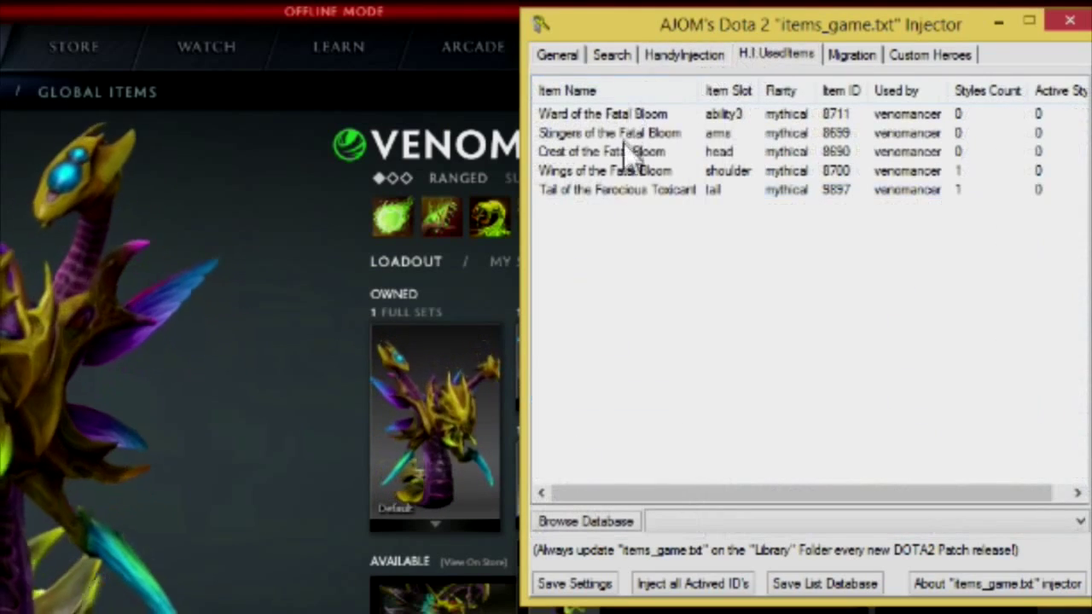
pyautogui.rightClick(650, 191)
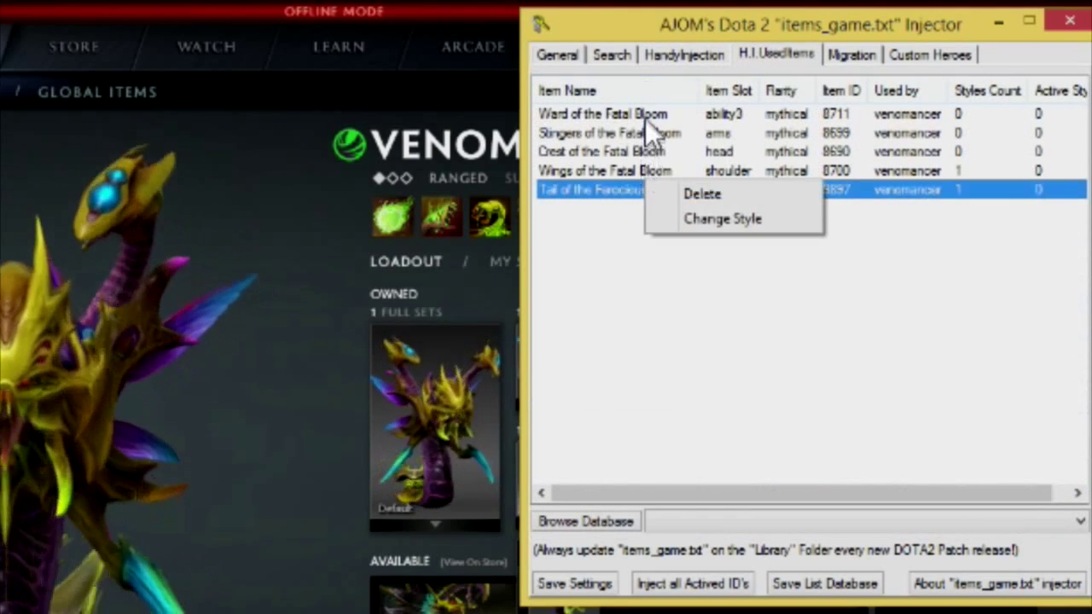
pyautogui.click(649, 117)
pyautogui.click(702, 55)
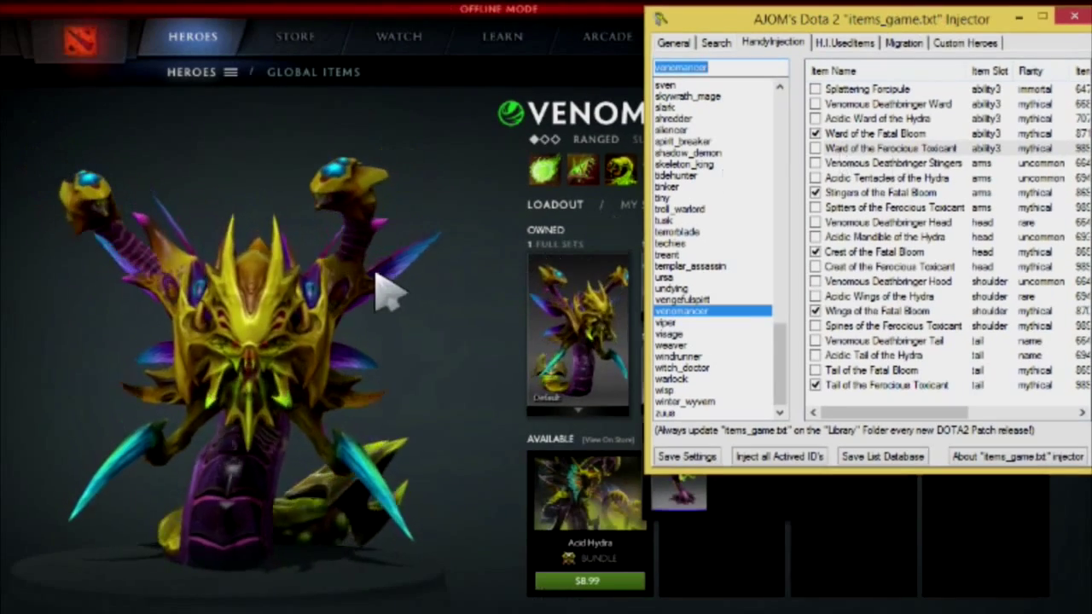
# Place the injector's used-items list beside the Dota 2 loadout and compare each listed item with Venomancer's equipped slots
pyautogui.click(341, 312)
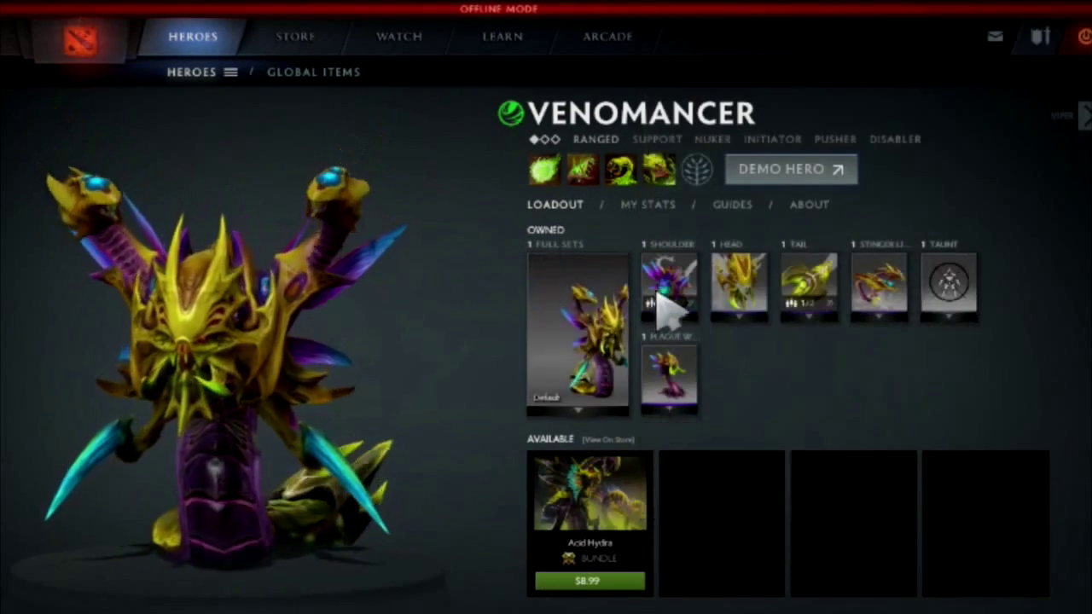
pyautogui.hotkey('alt', 'Tab')
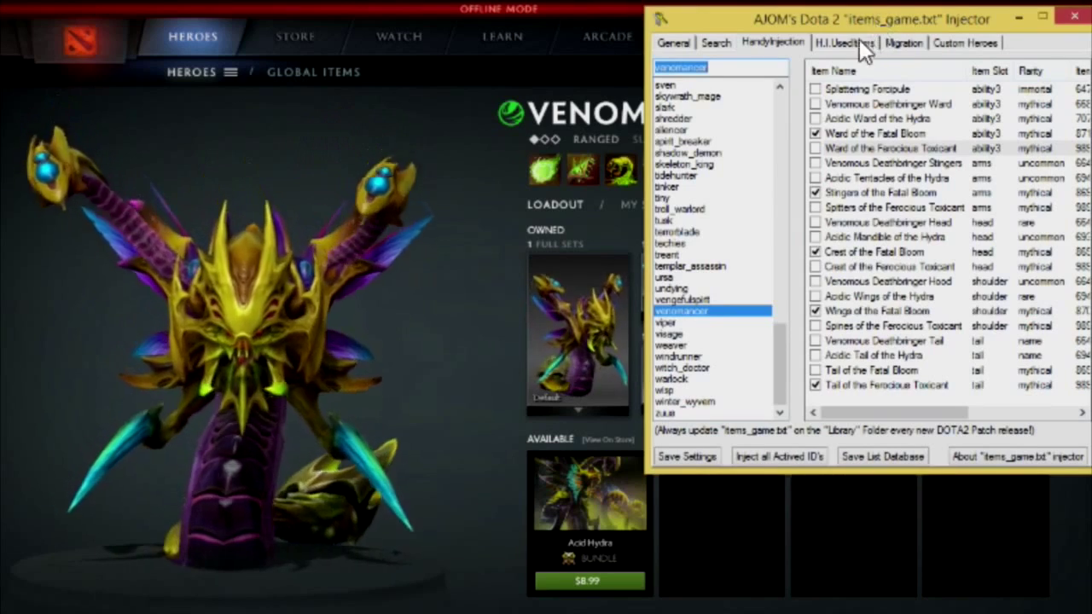
pyautogui.click(845, 40)
pyautogui.moveTo(823, 27); pyautogui.dragTo(218, 83)
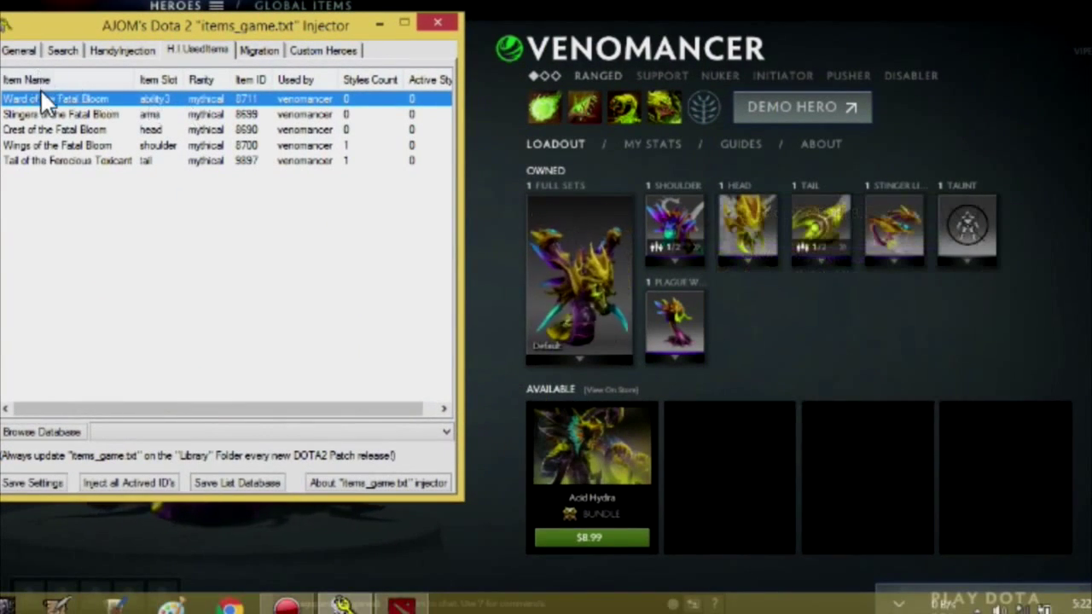
pyautogui.moveTo(674, 308)
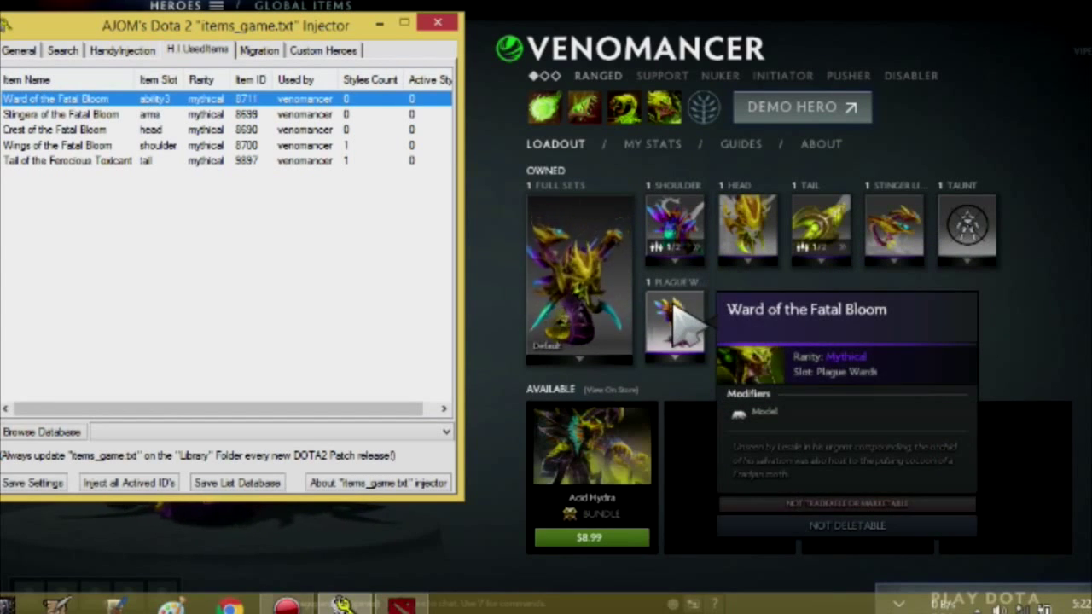
pyautogui.click(81, 114)
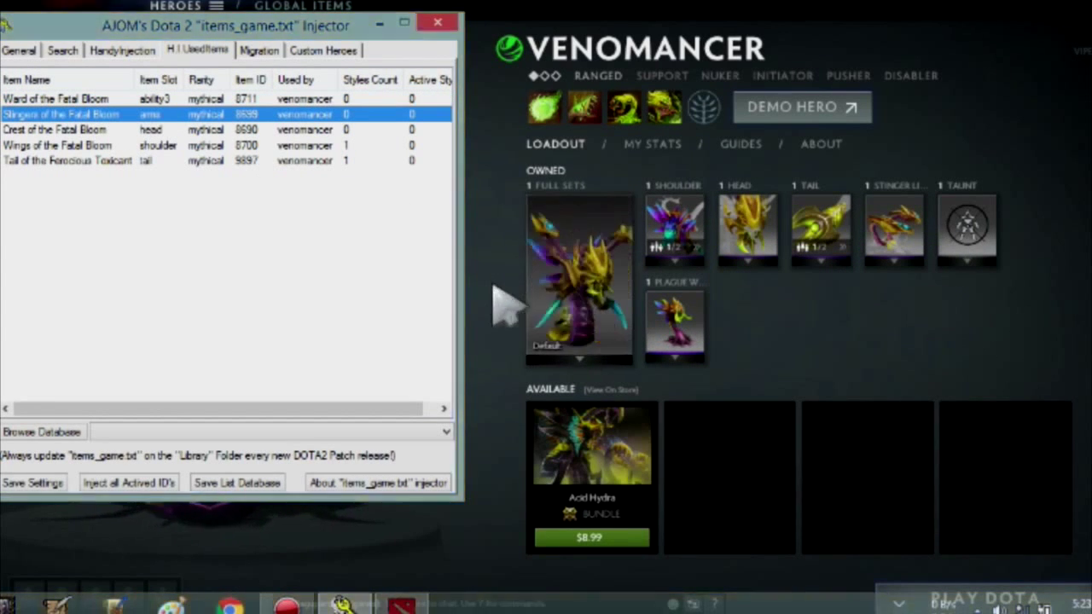
pyautogui.moveTo(896, 248)
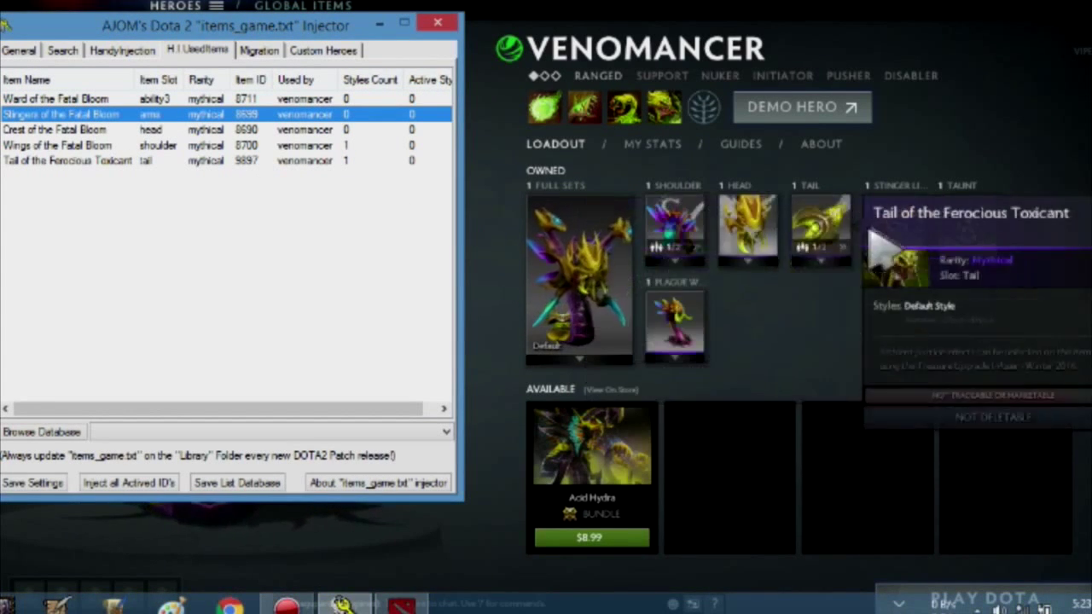
pyautogui.click(56, 133)
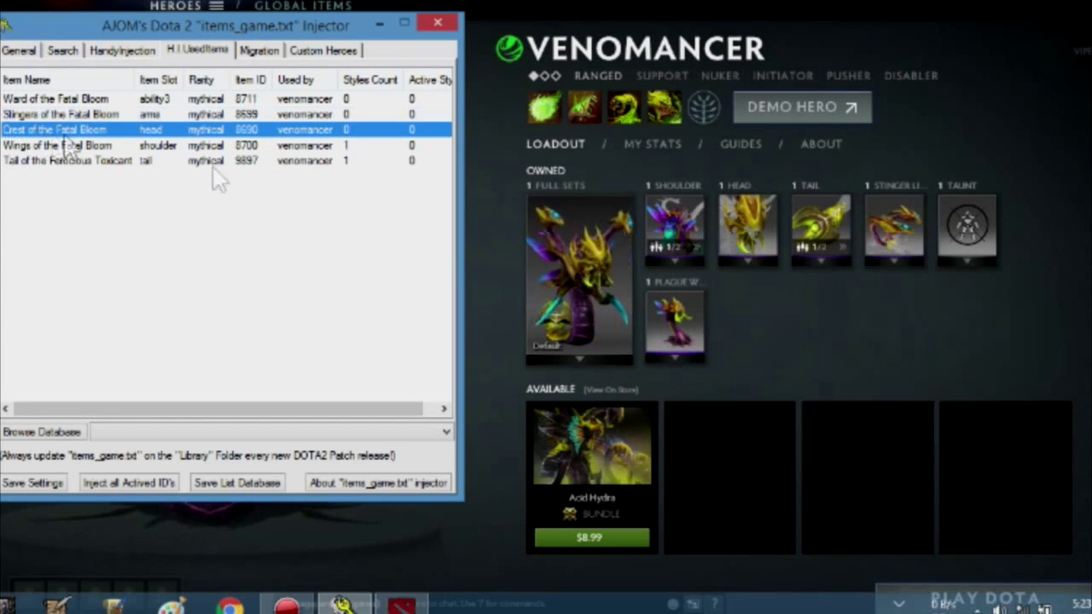
pyautogui.moveTo(740, 227)
pyautogui.click(53, 146)
pyautogui.keyDown('shift'); pyautogui.click(74, 162); pyautogui.keyUp('shift')
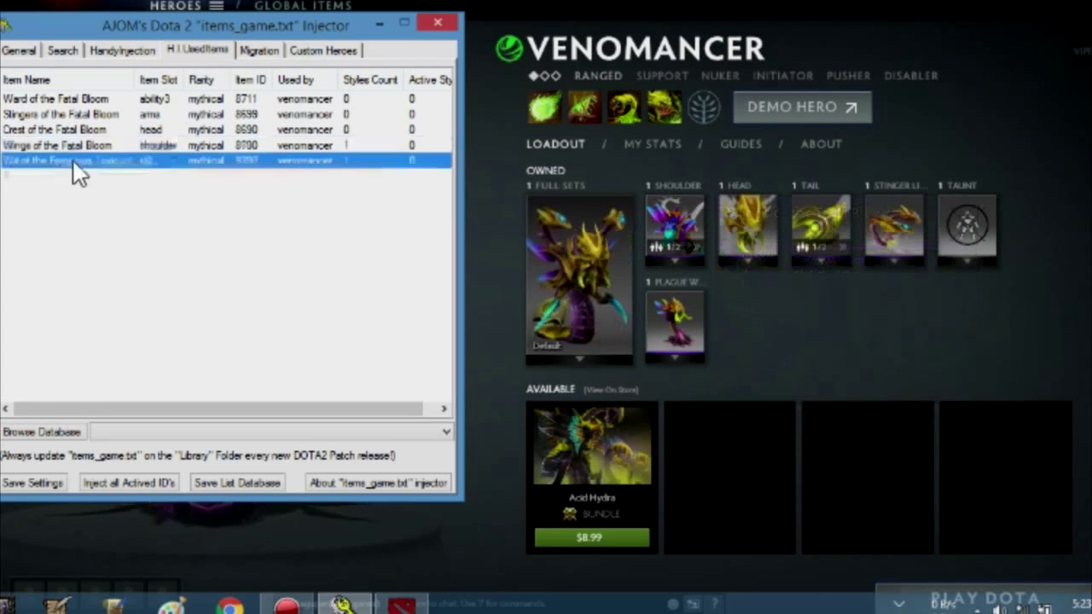
pyautogui.moveTo(821, 232)
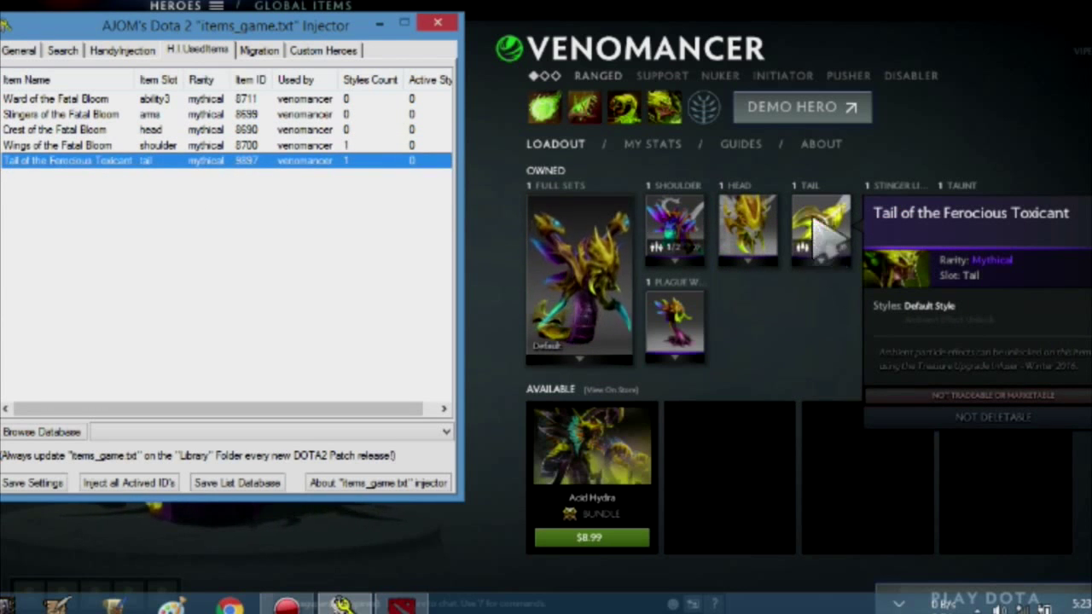
# Return the injector to Venomancer's item list, then examine the shoulder and tail styles and the rotated model in Dota 2
pyautogui.moveTo(240, 38); pyautogui.dragTo(826, 57)
pyautogui.click(624, 70)
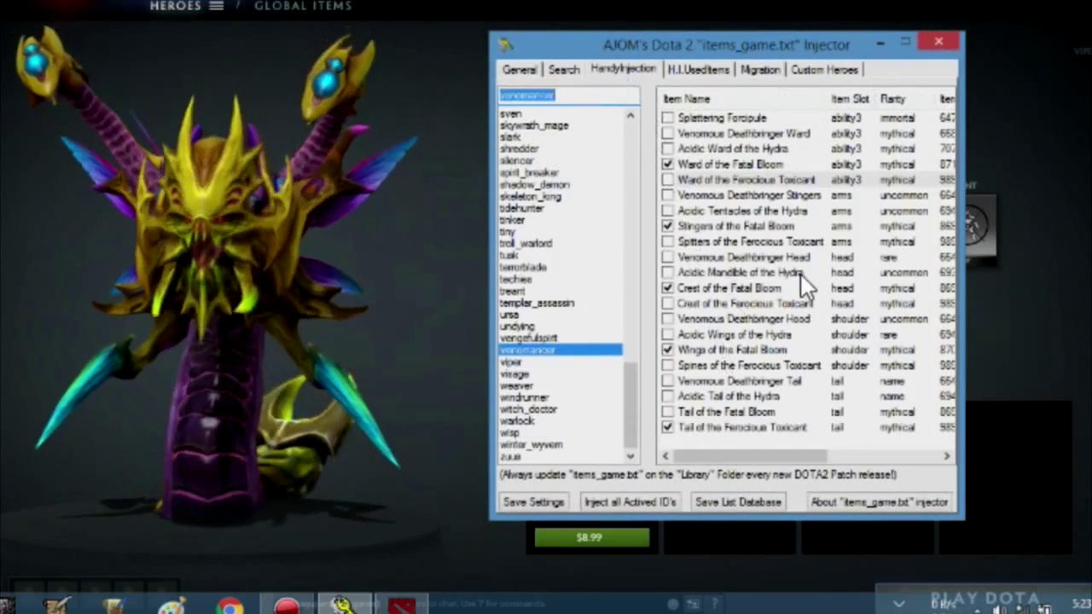
pyautogui.click(802, 275)
pyautogui.click(252, 260)
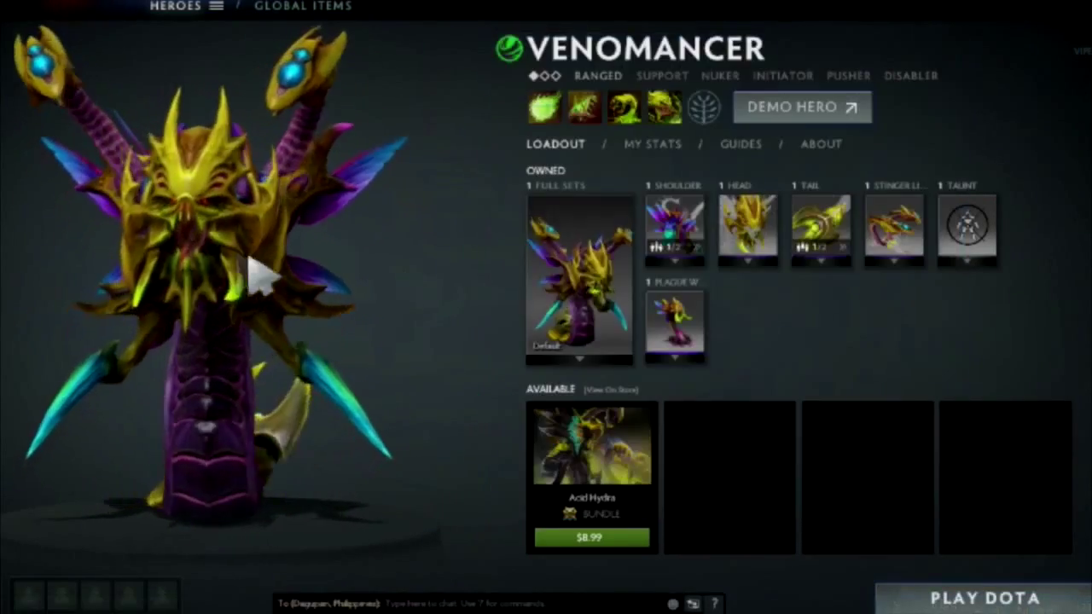
pyautogui.moveTo(689, 271)
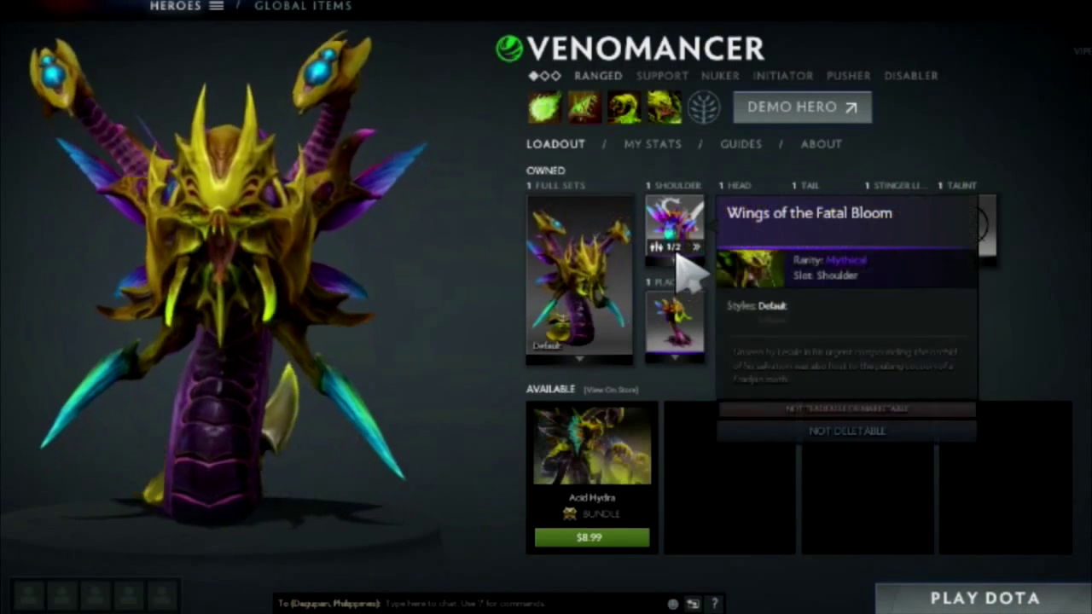
pyautogui.click(677, 253)
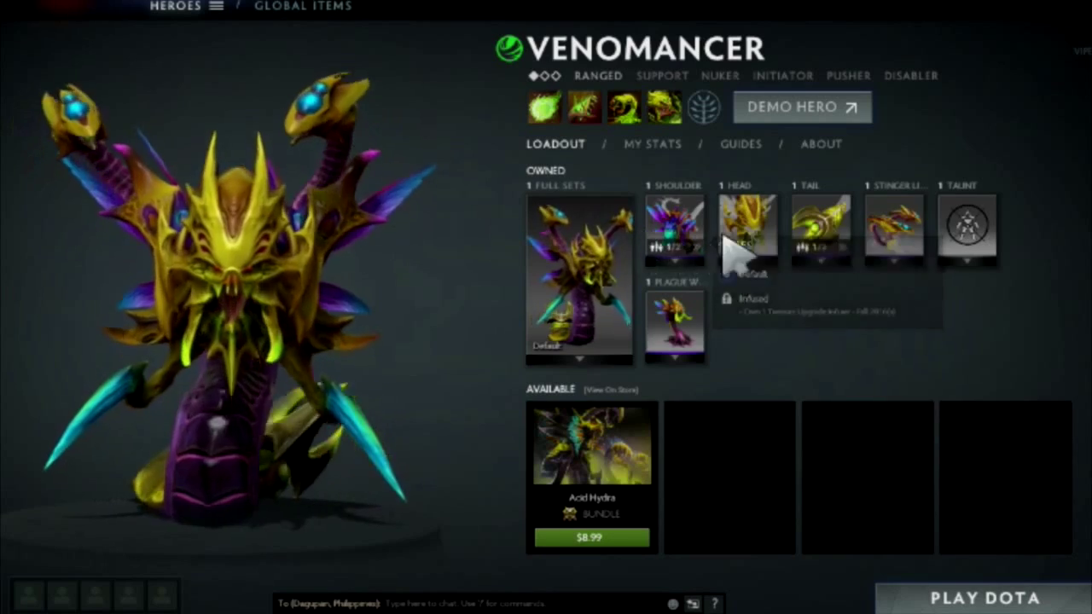
pyautogui.click(821, 249)
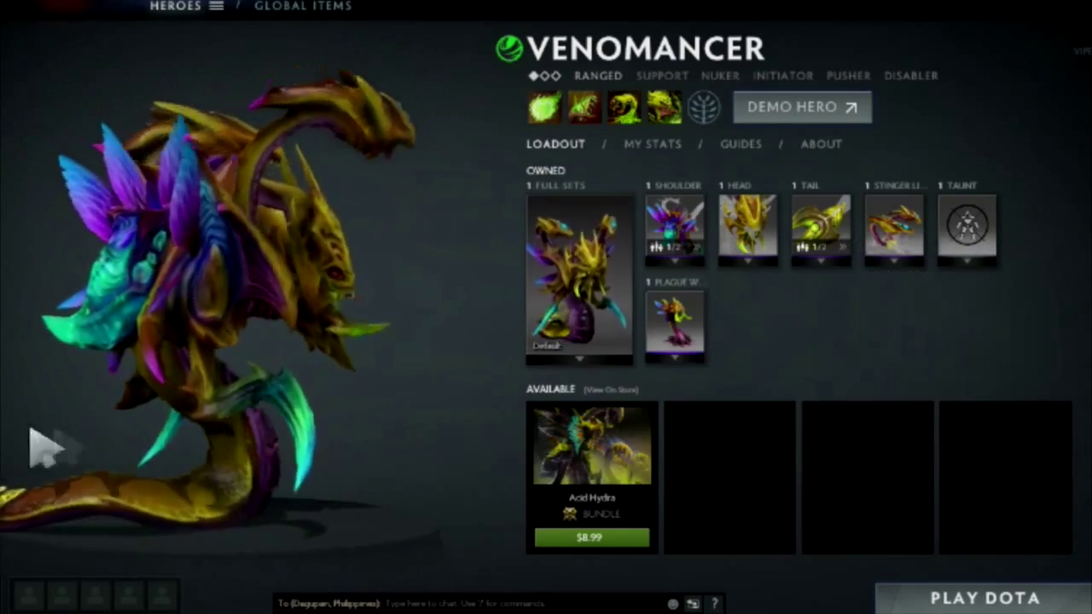
pyautogui.moveTo(244, 494); pyautogui.dragTo(386, 492)
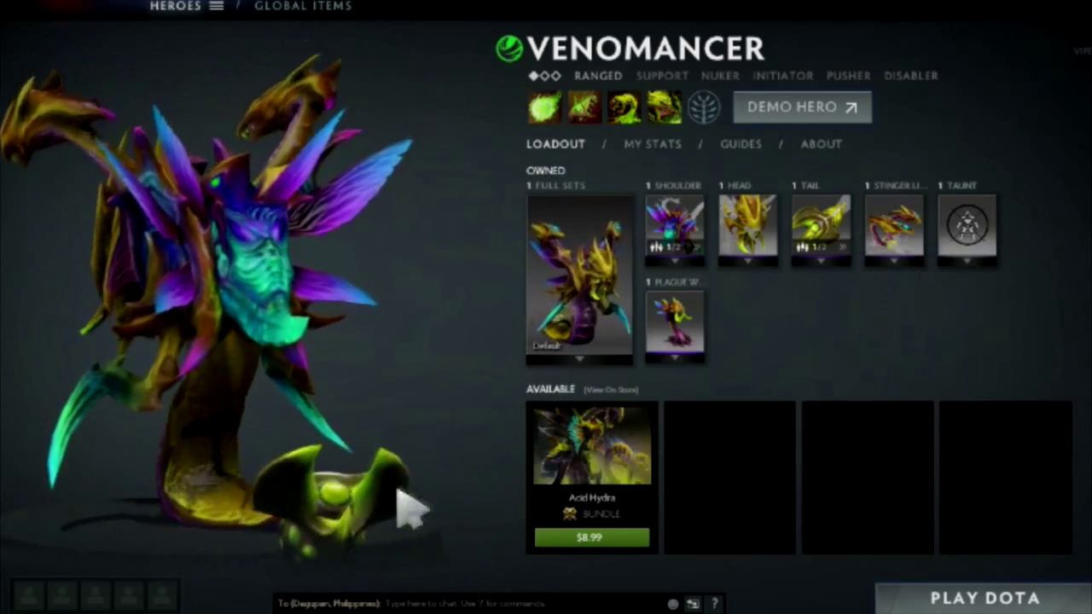
# Quit Dota 2 and return to Venomancer's item list in the injector
pyautogui.hotkey('alt', 'F4')
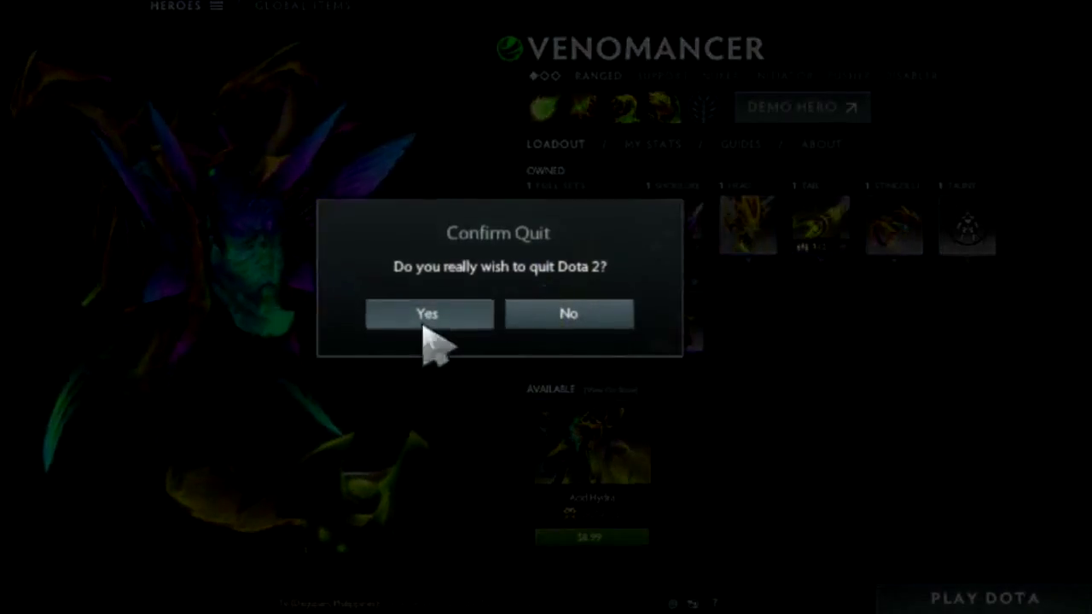
pyautogui.click(425, 320)
pyautogui.click(751, 365)
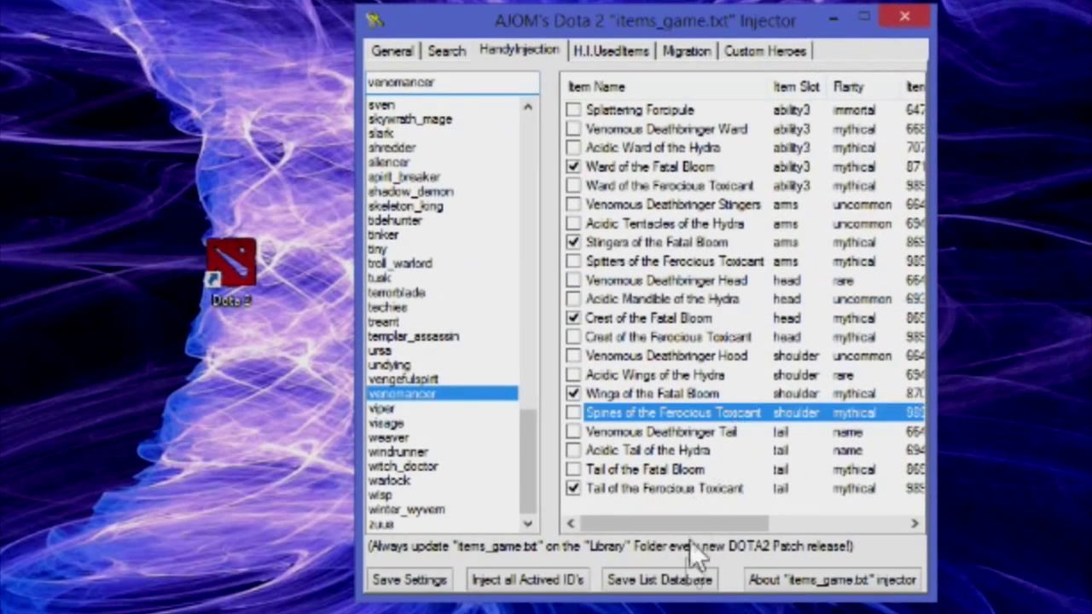
# Set the active style to 1 for Wings of the Fatal Bloom and Tail of the Ferocious Toxicant
pyautogui.moveTo(665, 536); pyautogui.dragTo(597, 531)
pyautogui.click(653, 492)
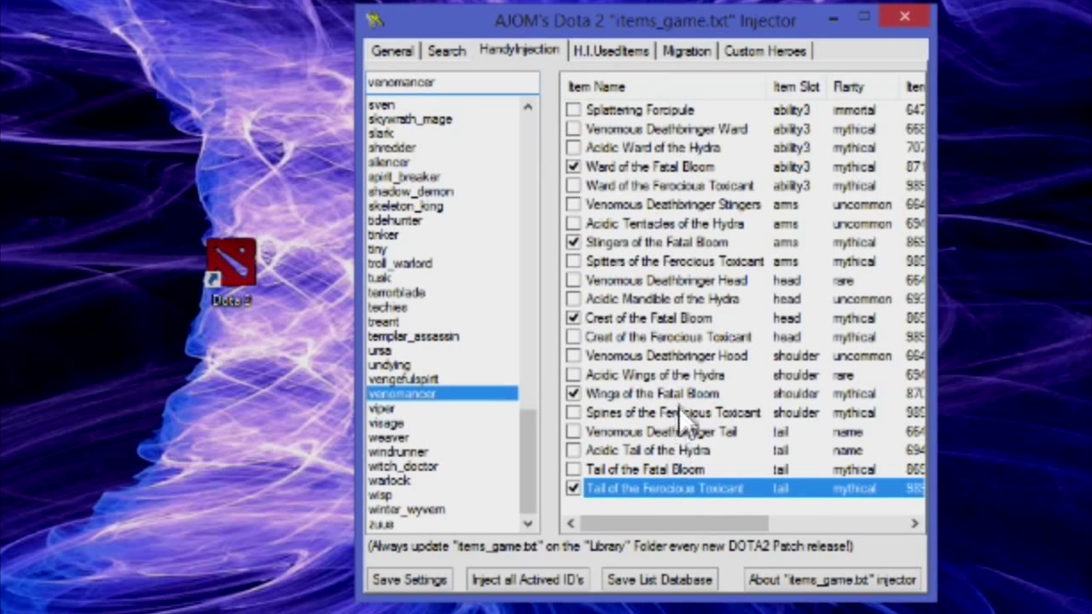
pyautogui.moveTo(640, 534); pyautogui.dragTo(802, 534)
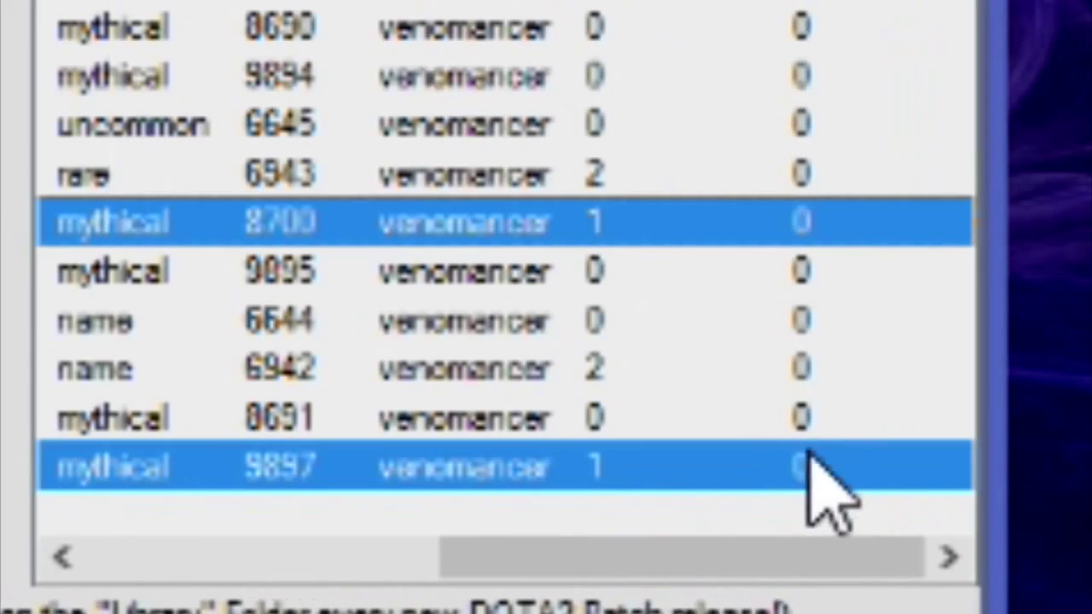
pyautogui.click(795, 537)
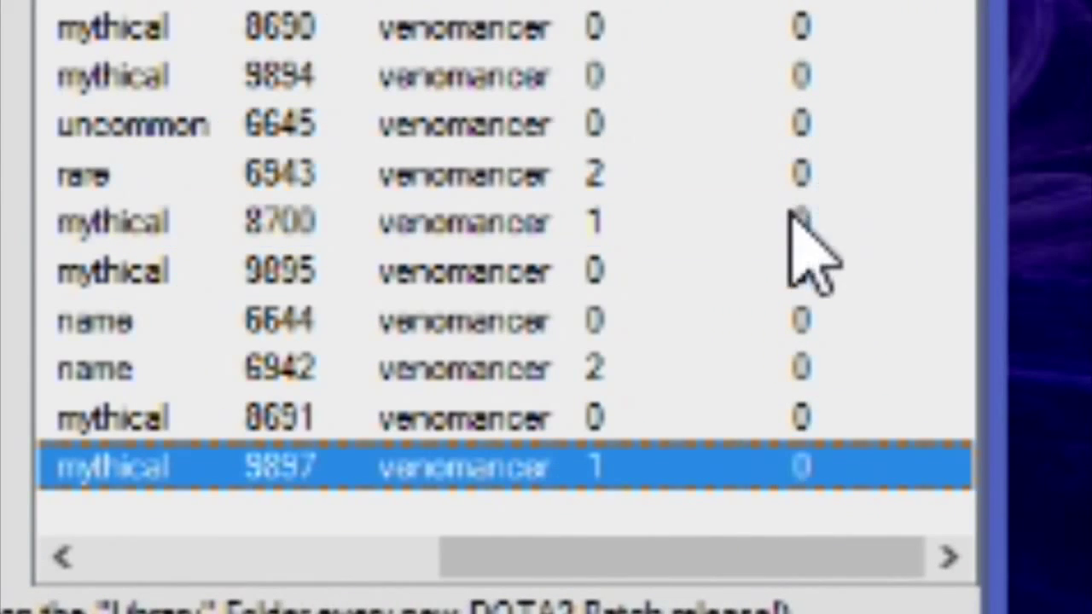
pyautogui.click(798, 223)
pyautogui.click(782, 224)
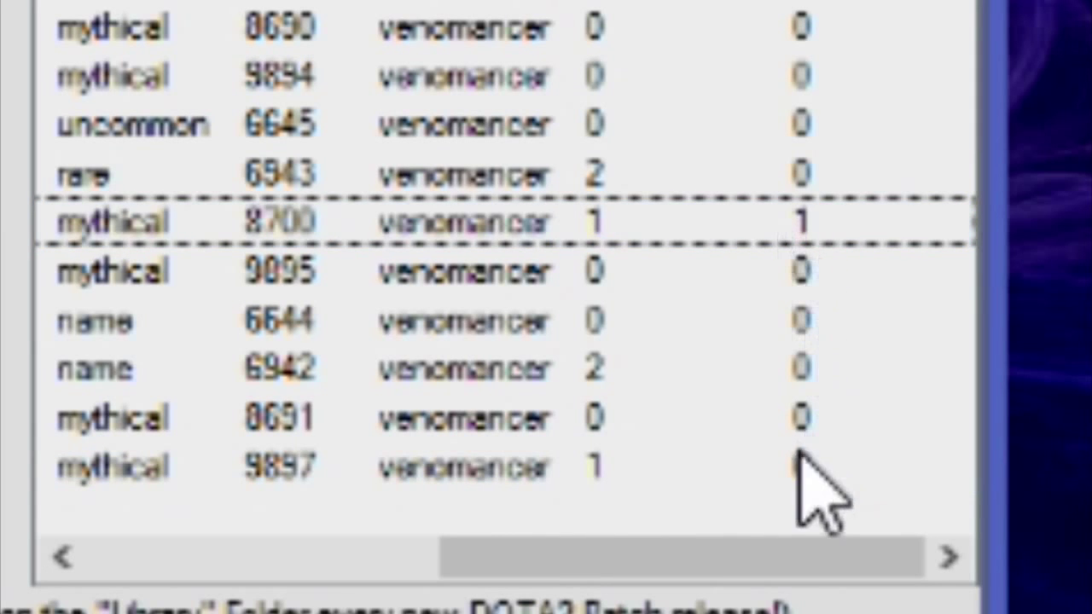
pyautogui.click(766, 466)
pyautogui.click(781, 503)
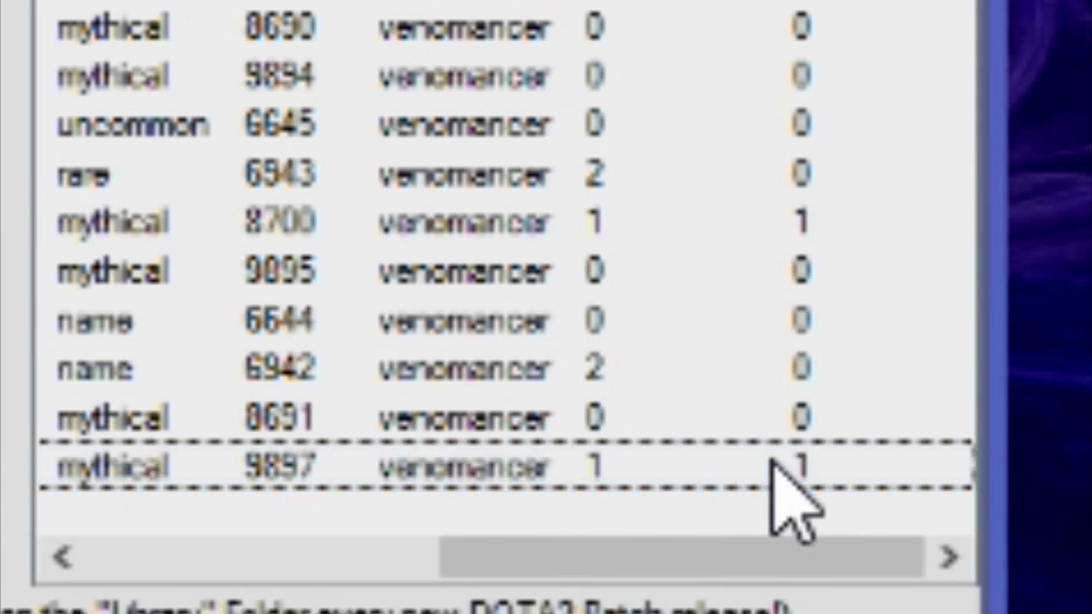
# Inject all activated item IDs with the new style settings into items_game.txt
pyautogui.click(781, 179)
pyautogui.moveTo(614, 564); pyautogui.dragTo(150, 577)
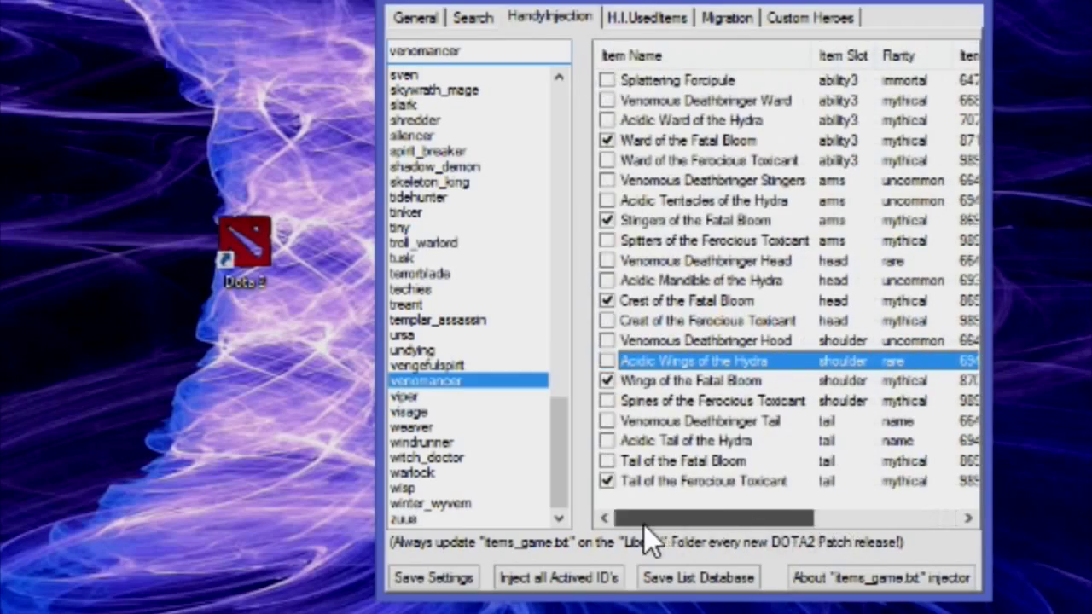
pyautogui.click(563, 580)
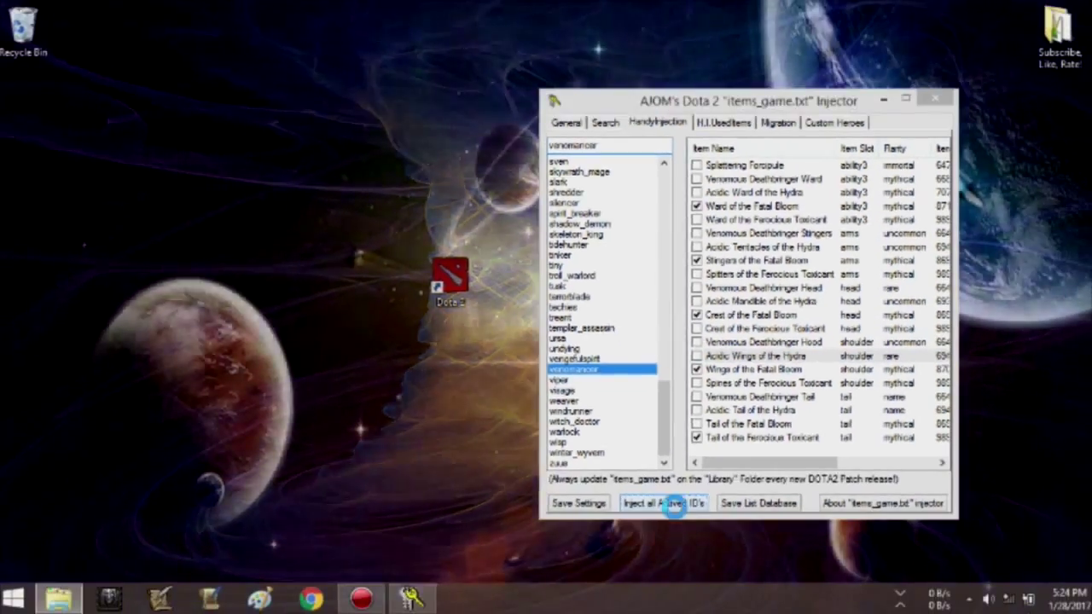
pyautogui.click(533, 328)
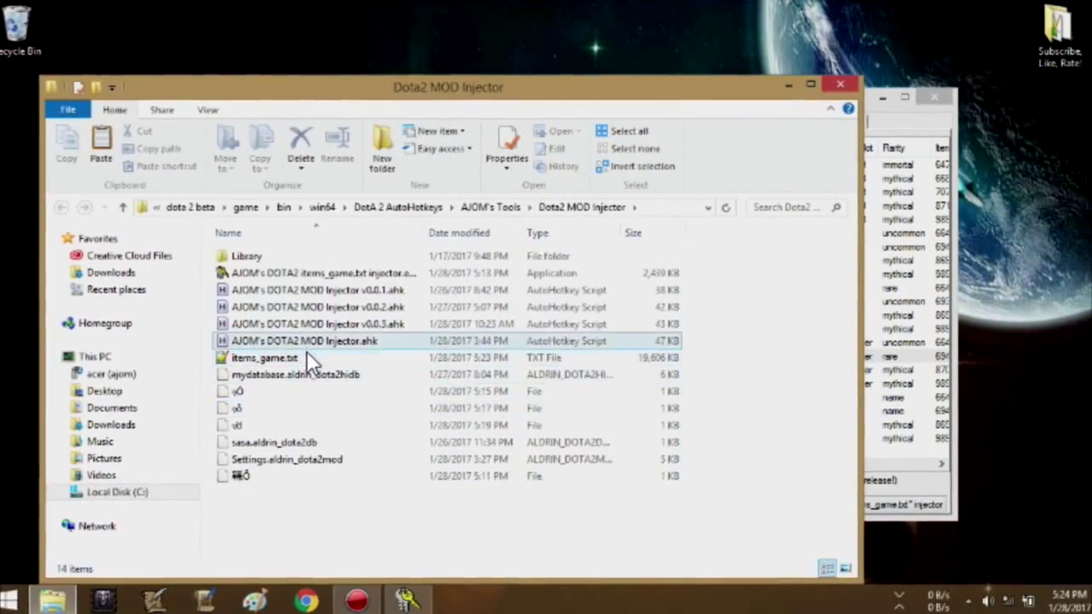
# Transfer the generated items_game.txt from the Dota2 MOD Injector folder to VPK CREATOR\testpak01_dir\scripts\items, replacing the existing file
pyautogui.click(307, 356)
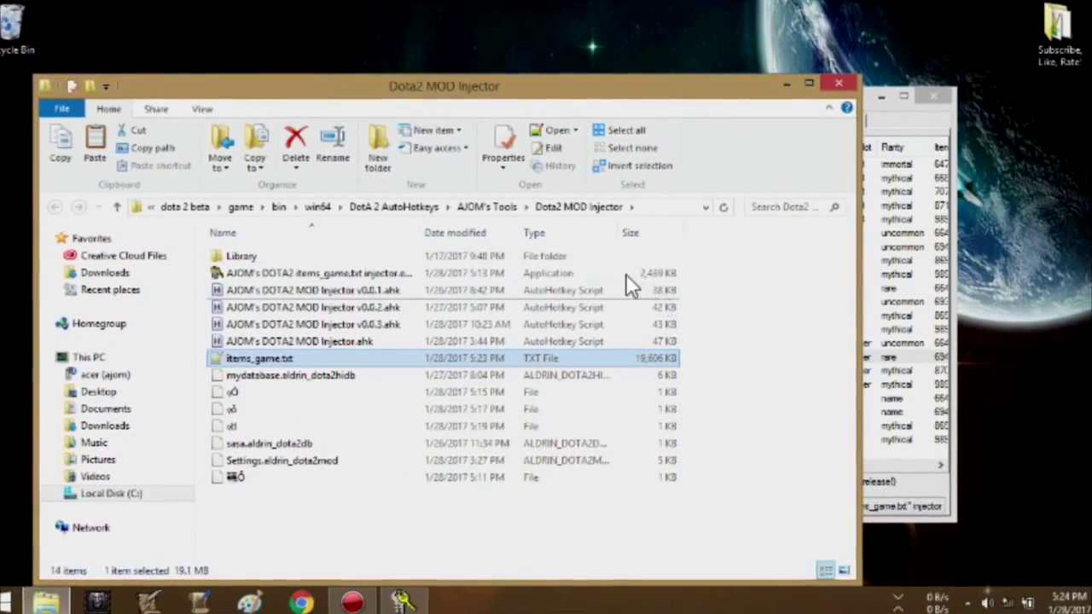
pyautogui.click(235, 207)
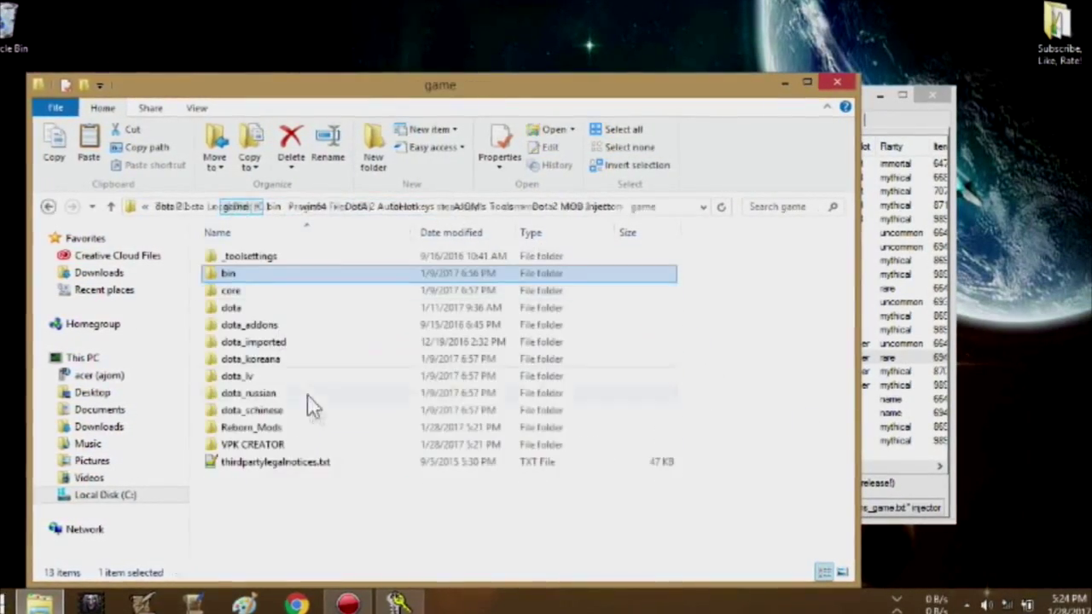
pyautogui.doubleClick(281, 445)
pyautogui.doubleClick(256, 290)
pyautogui.doubleClick(285, 253)
pyautogui.doubleClick(284, 254)
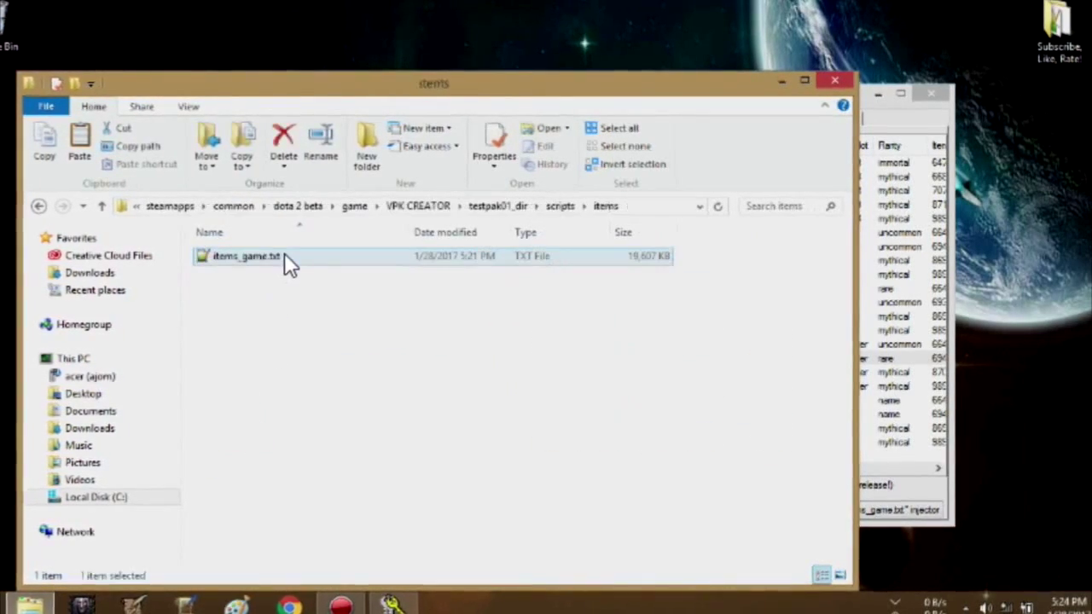
pyautogui.rightClick(282, 305)
pyautogui.click(359, 417)
pyautogui.click(615, 266)
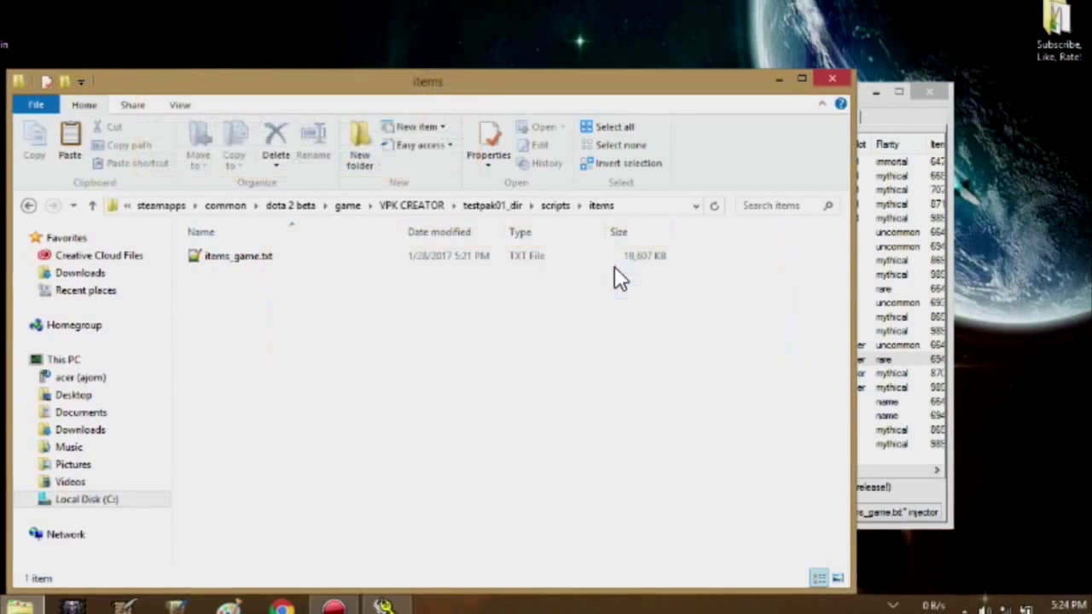
# Build the VPK archive from the testpak01_dir folder with its batch file in VPK CREATOR
pyautogui.moveTo(452, 85); pyautogui.dragTo(674, 26)
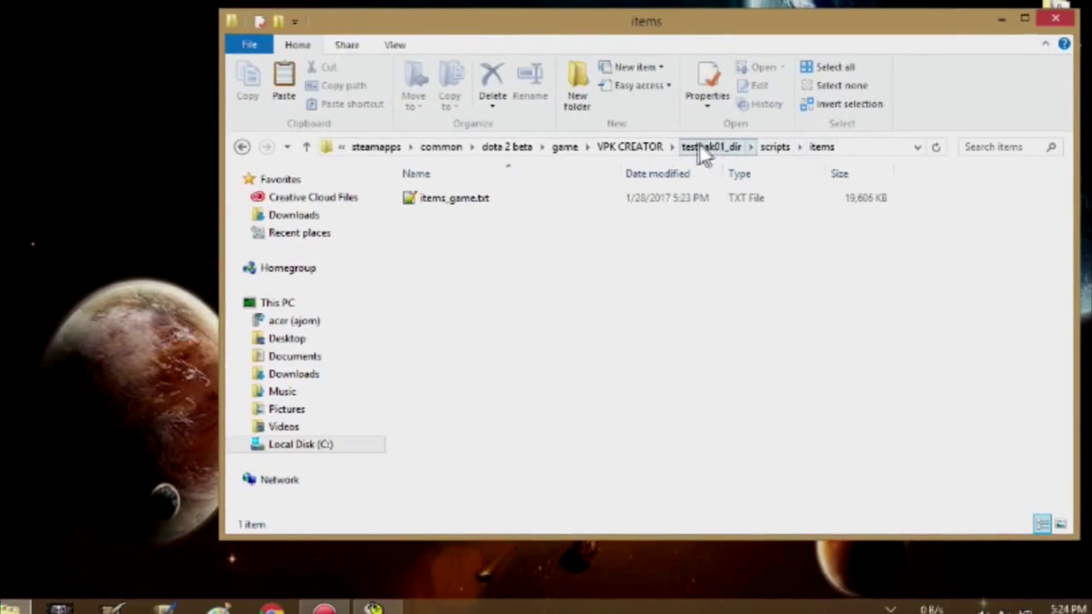
pyautogui.click(630, 147)
pyautogui.click(607, 272)
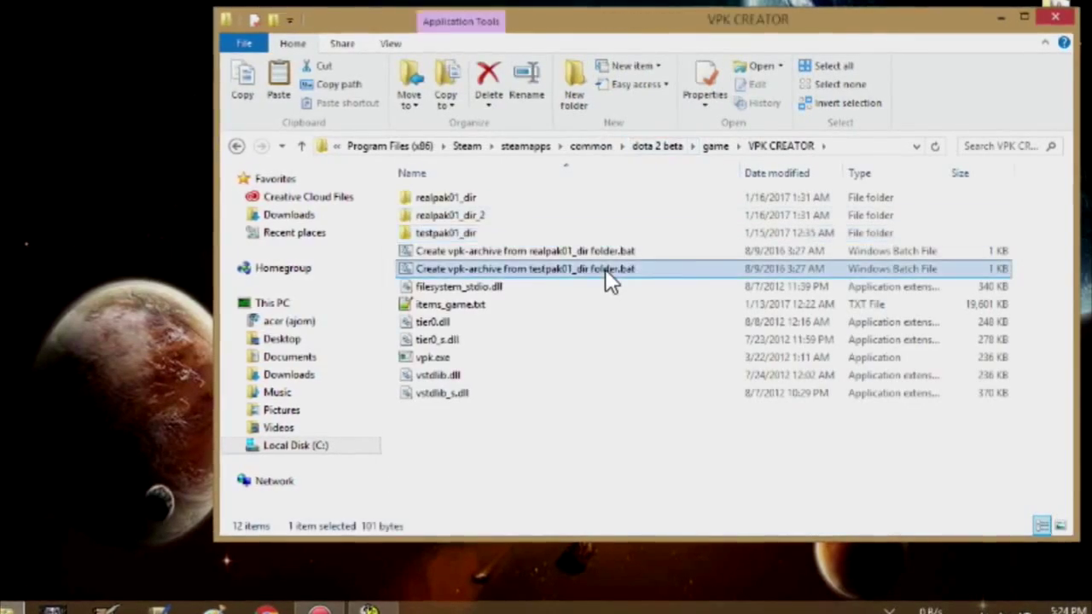
pyautogui.doubleClick(605, 269)
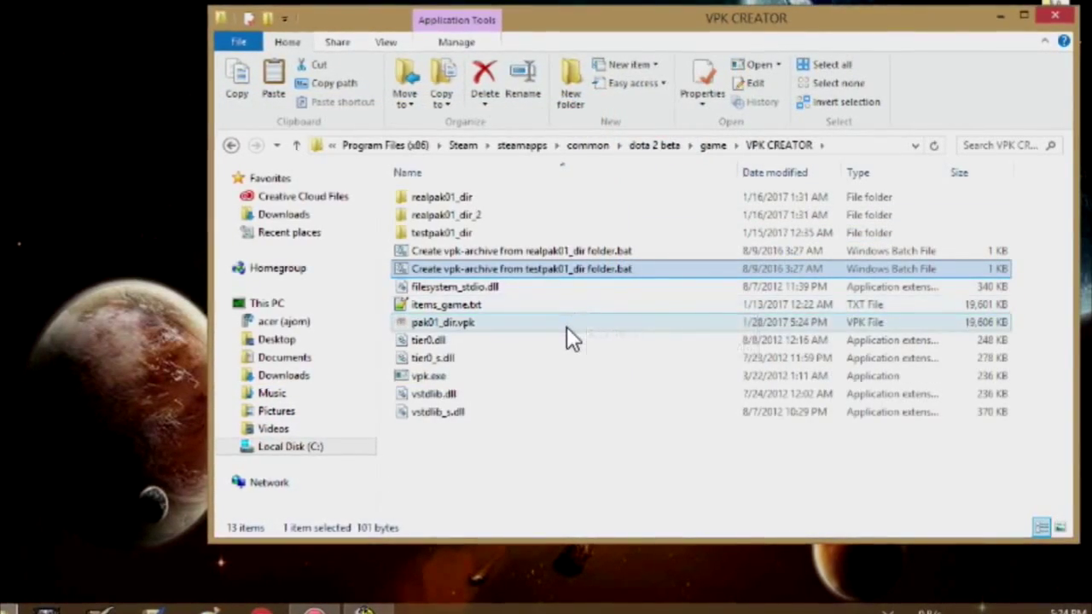
# Move pak01_dir.vpk from VPK CREATOR into the game's Reborn_Mods folder, replacing the existing file
pyautogui.rightClick(571, 332)
pyautogui.click(614, 487)
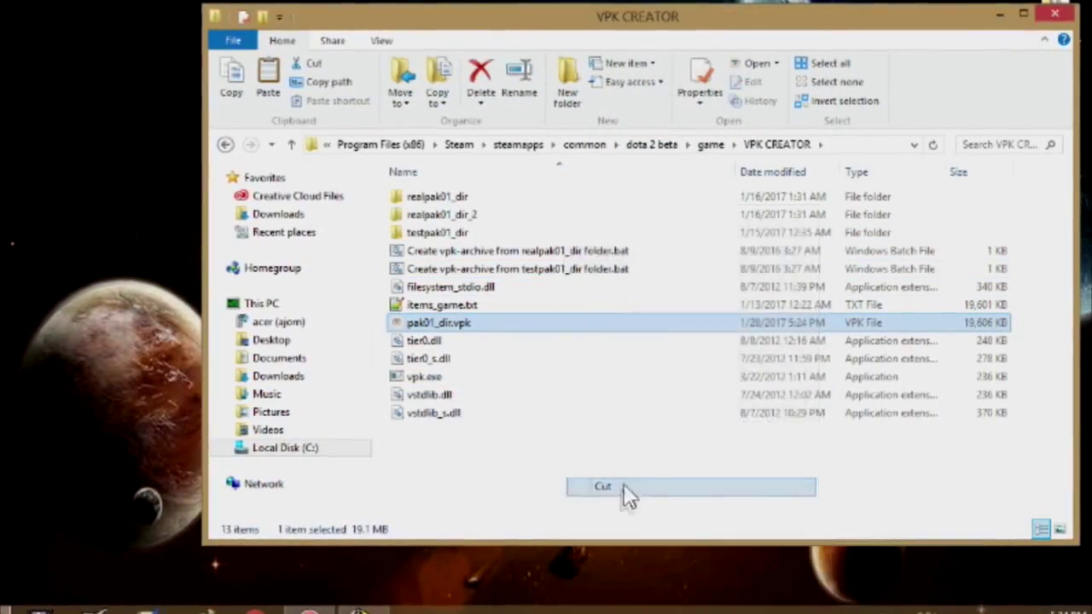
pyautogui.click(705, 145)
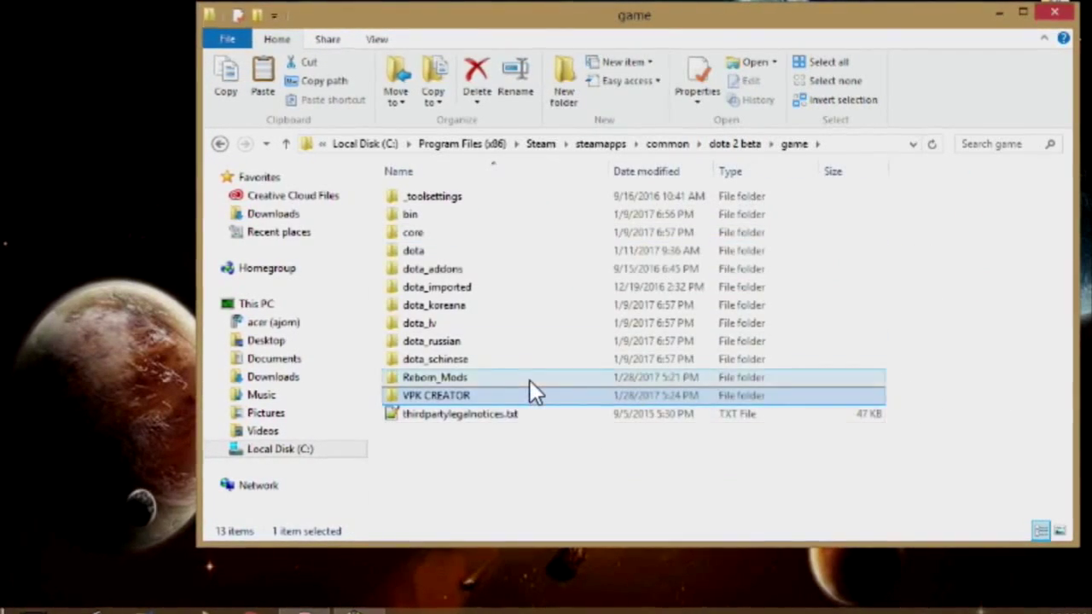
pyautogui.doubleClick(530, 381)
pyautogui.rightClick(529, 379)
pyautogui.click(597, 239)
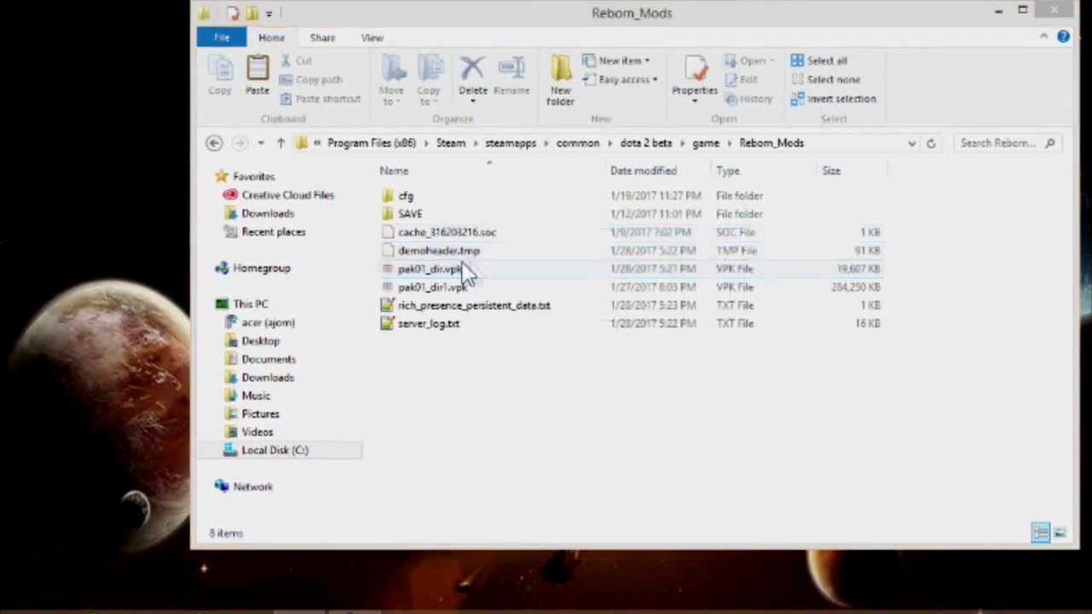
pyautogui.click(563, 263)
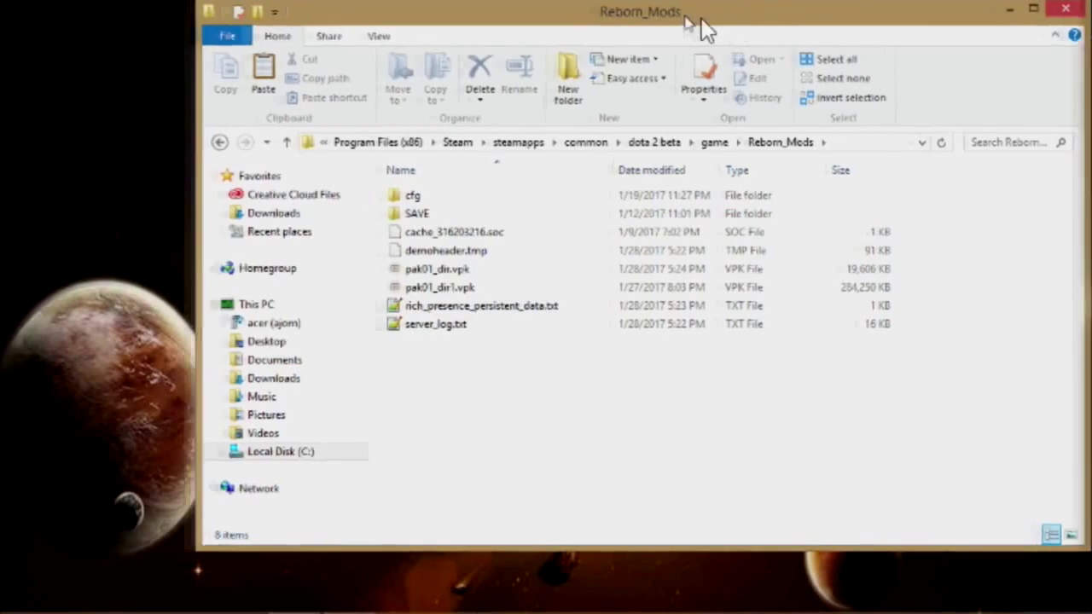
# Launch Dota 2 and open Venomancer's loadout from the heroes list
pyautogui.moveTo(700, 30); pyautogui.dragTo(967, 57)
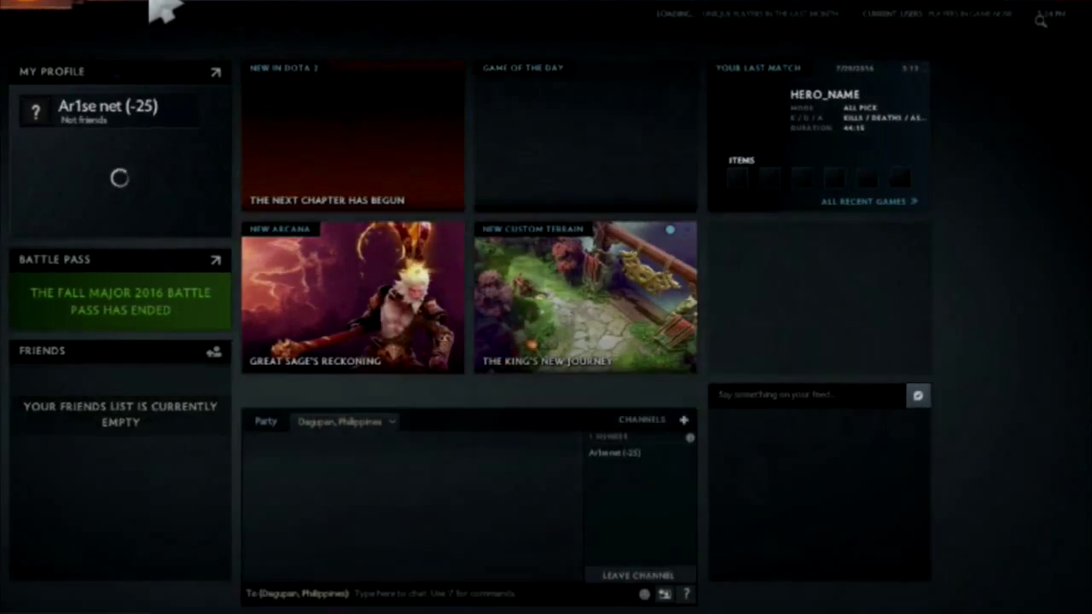
pyautogui.click(151, 3)
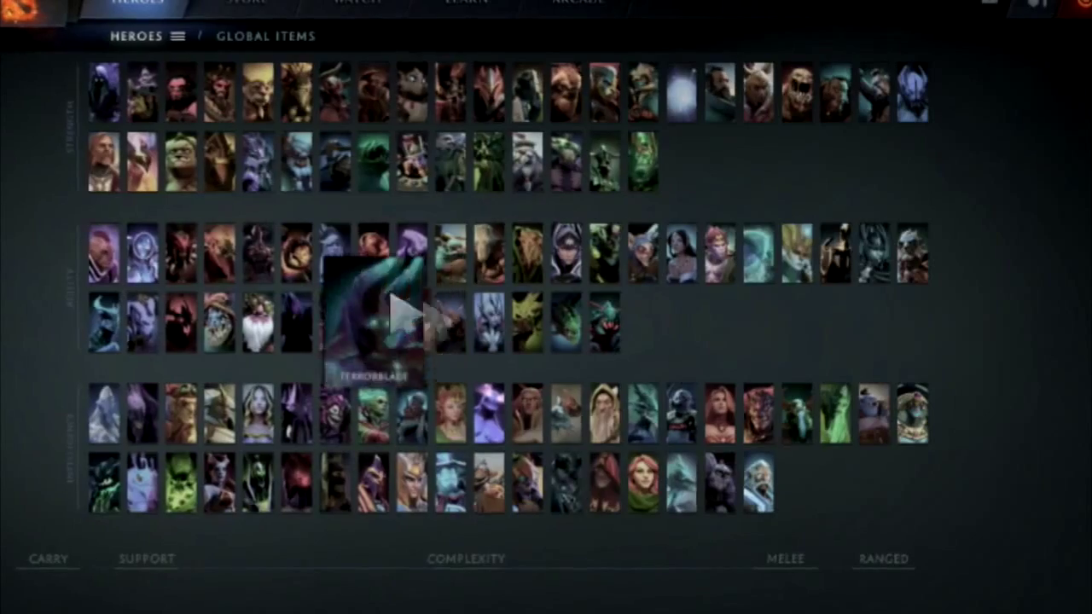
pyautogui.click(529, 326)
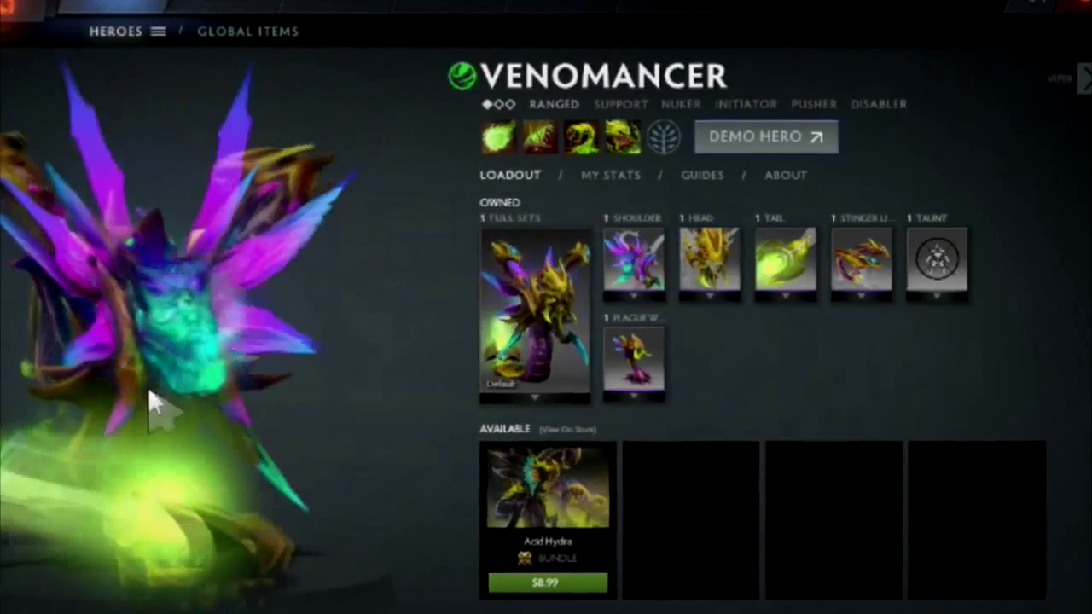
# Close the Reborn_Mods folder window and place the injector's used-items list beside Venomancer's loadout
pyautogui.hotkey('alt', 'Tab')
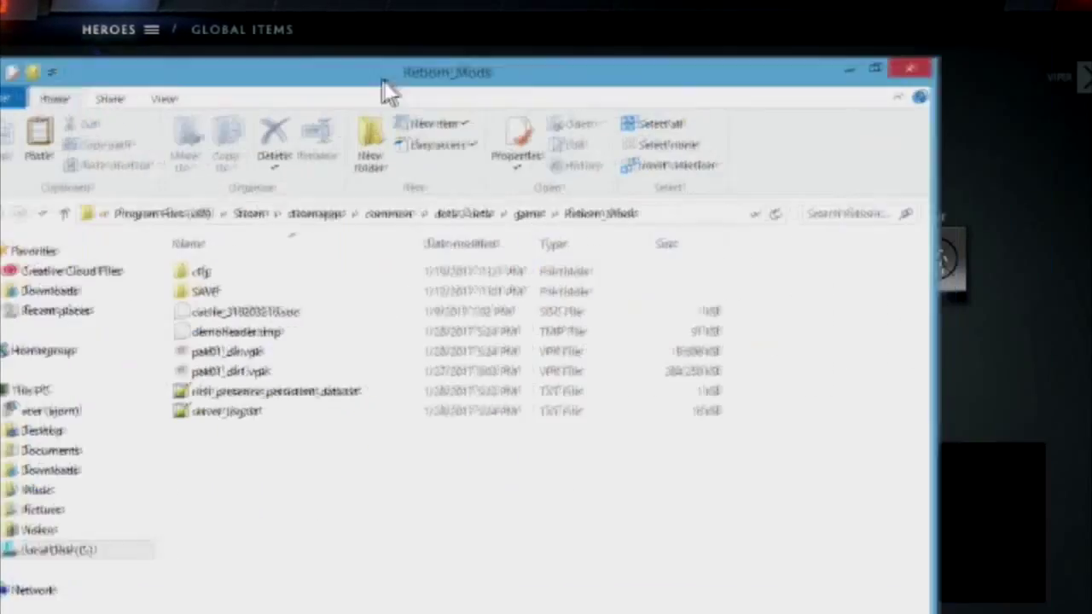
pyautogui.click(919, 67)
pyautogui.hotkey('alt', 'Tab')
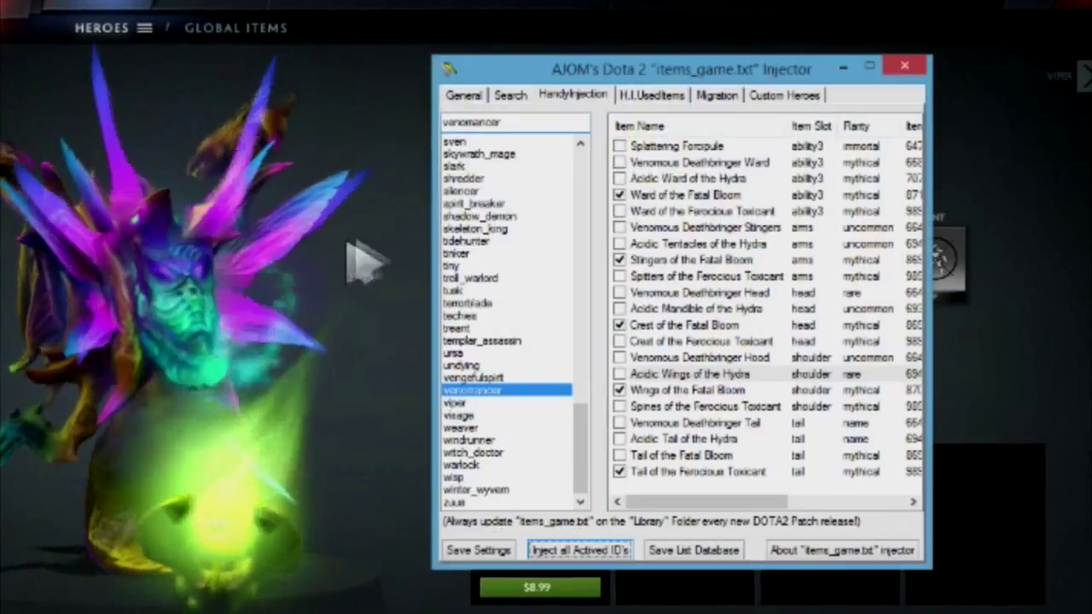
pyautogui.moveTo(612, 65); pyautogui.dragTo(781, 2)
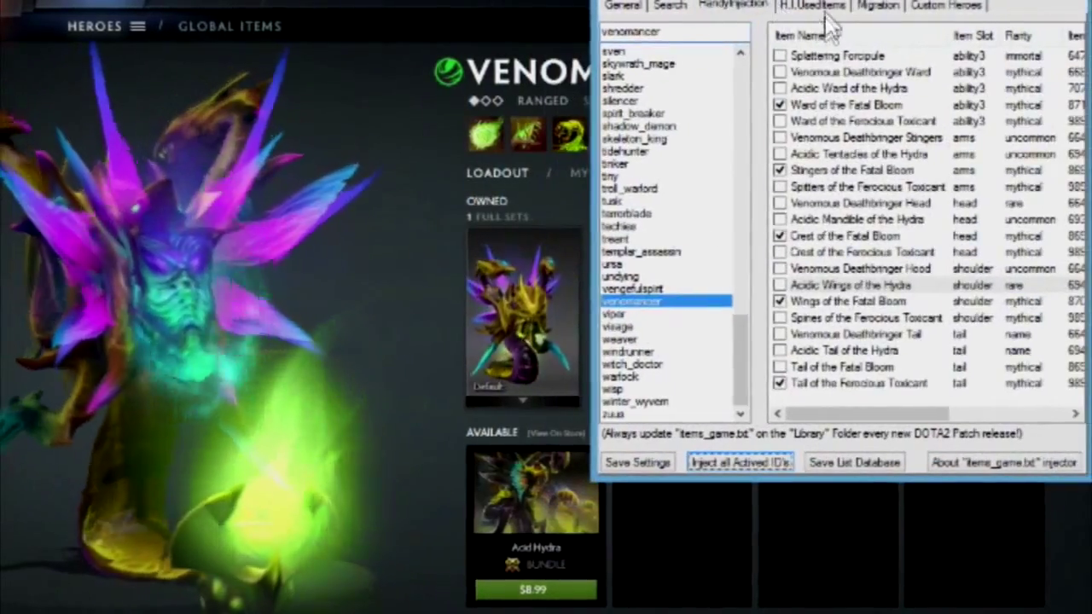
pyautogui.click(817, 5)
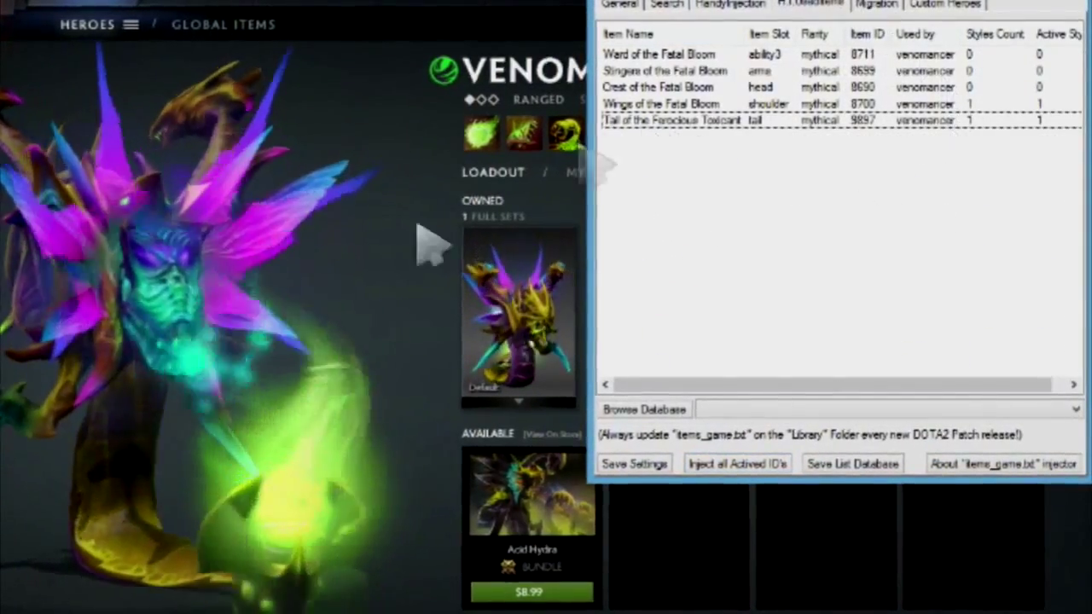
# Compare the rotated Venomancer model with the active styles listed for Tail of the Ferocious Toxicant and Wings of the Fatal Bloom
pyautogui.click(205, 294)
pyautogui.moveTo(294, 324); pyautogui.dragTo(230, 333)
pyautogui.hotkey('alt', 'Tab')
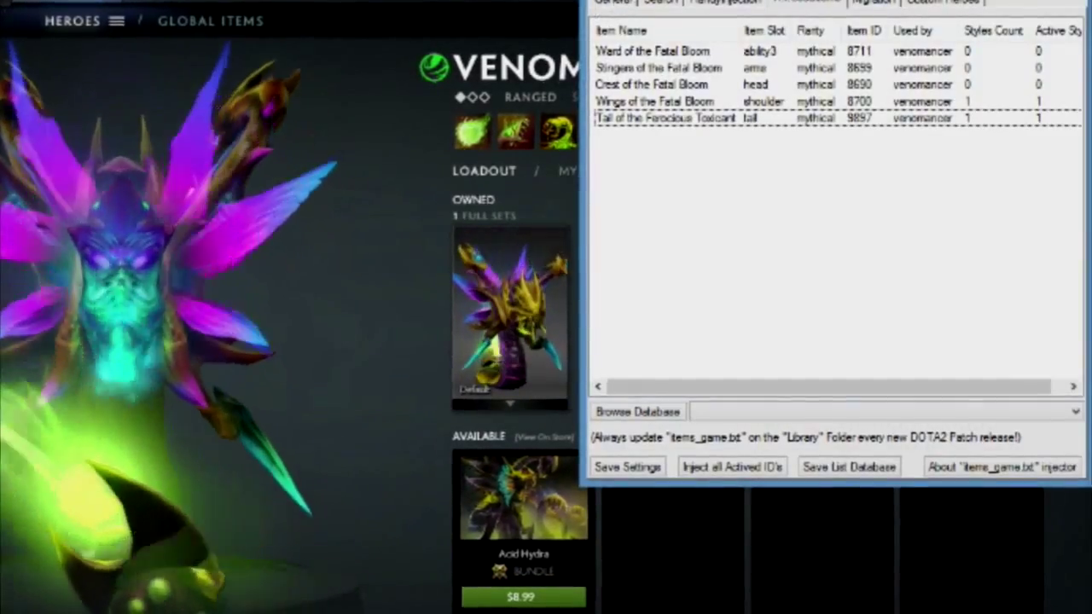
pyautogui.moveTo(810, 7); pyautogui.dragTo(655, 61)
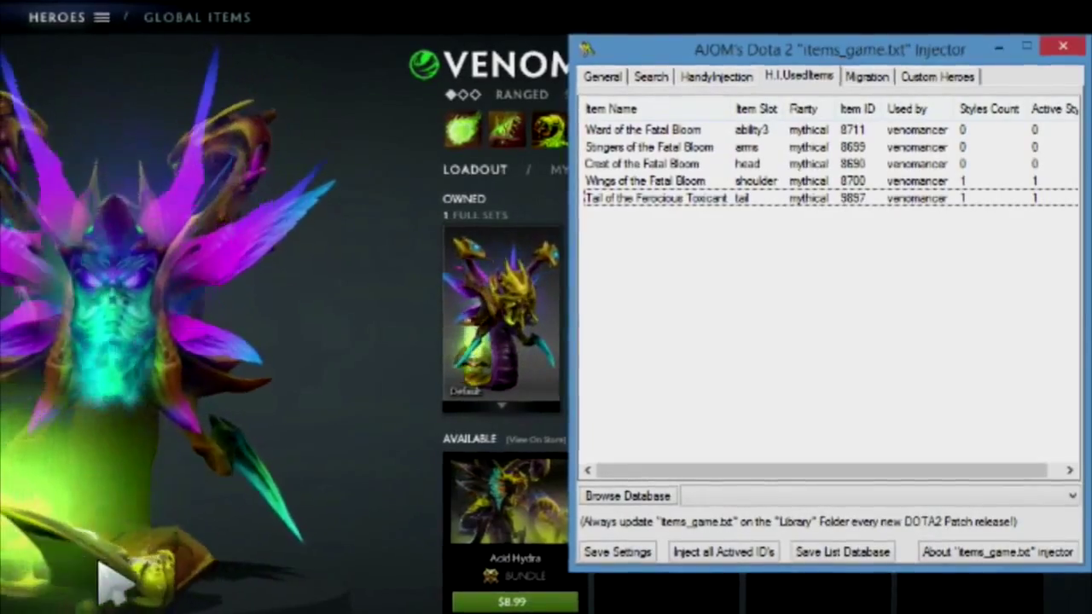
pyautogui.click(661, 198)
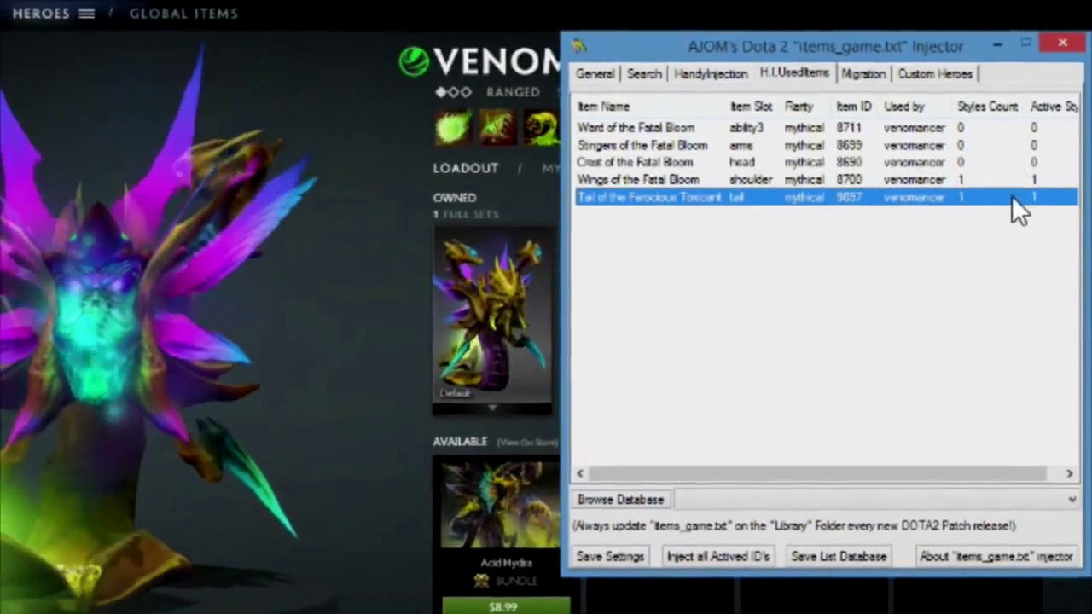
pyautogui.moveTo(894, 473); pyautogui.dragTo(1034, 313)
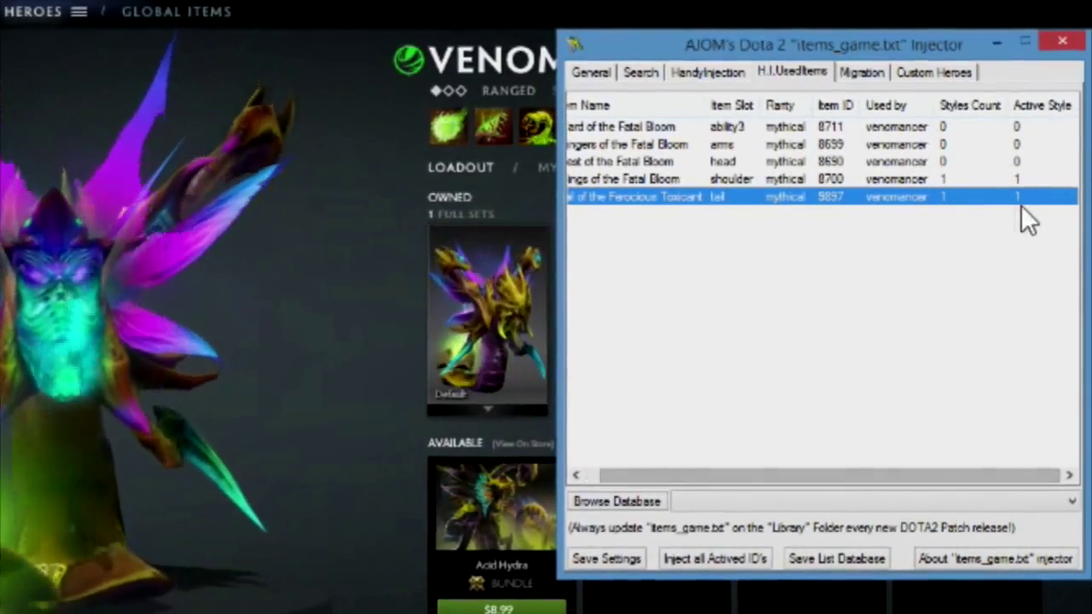
pyautogui.moveTo(858, 475); pyautogui.dragTo(839, 482)
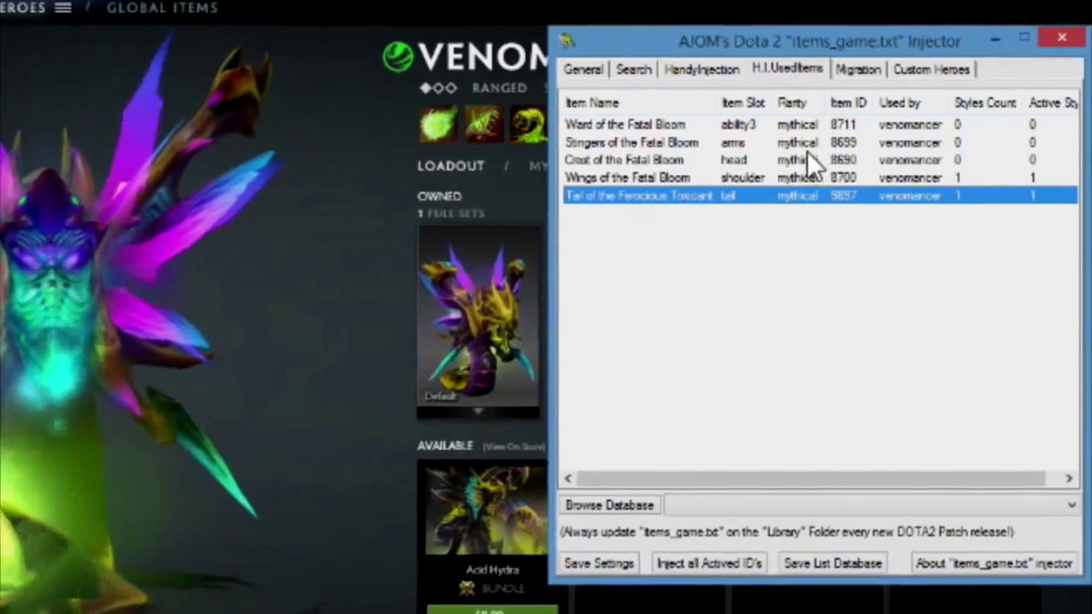
pyautogui.click(794, 176)
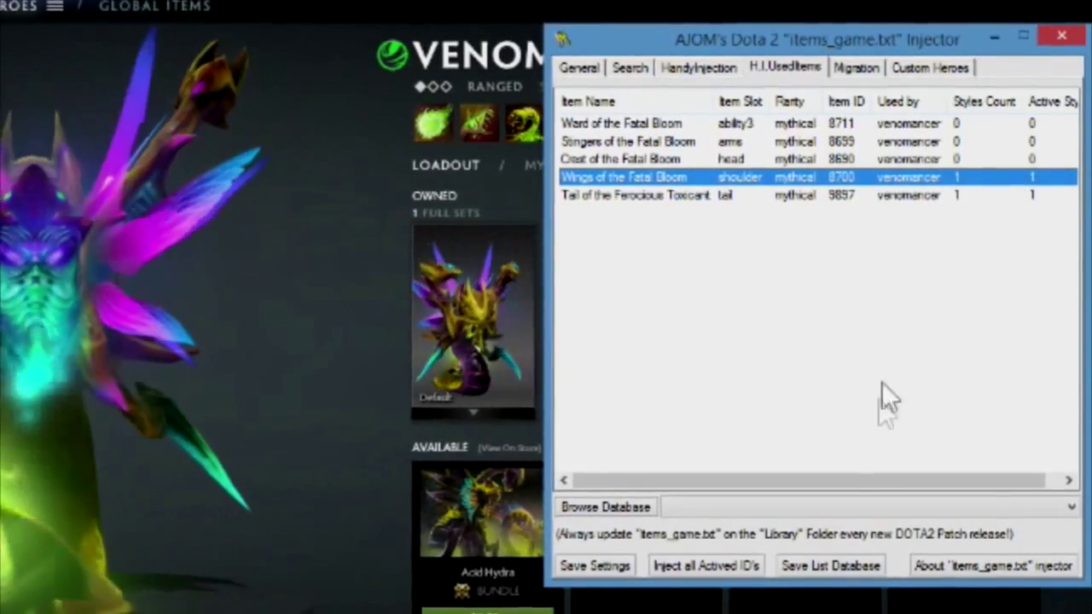
# Return the injector to the hero item selection and examine the full Venomancer model and equipped slots in Dota 2
pyautogui.click(701, 65)
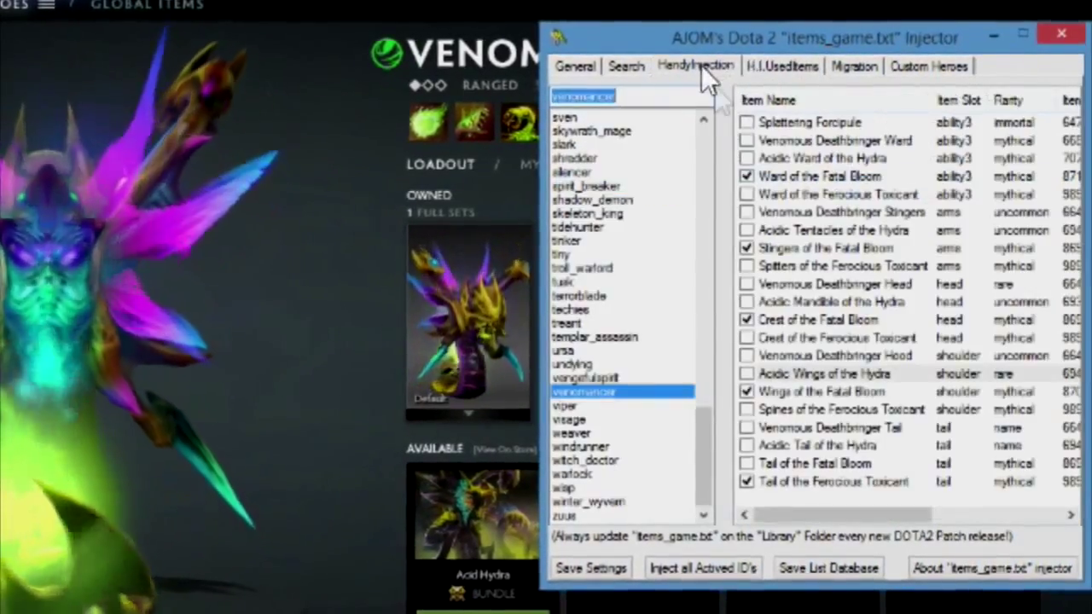
pyautogui.click(237, 319)
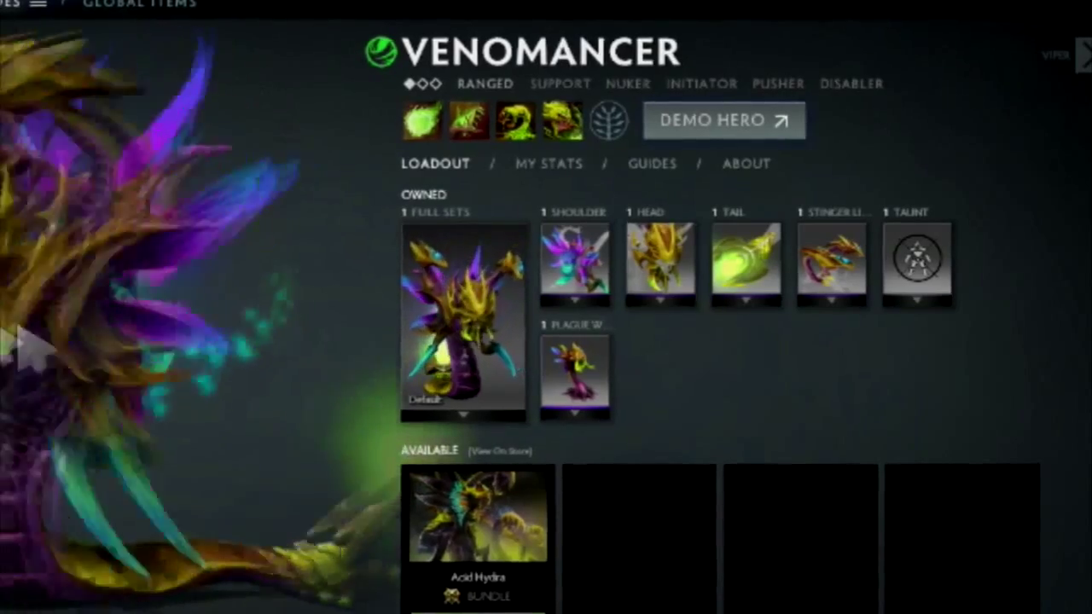
pyautogui.moveTo(353, 366); pyautogui.dragTo(97, 366)
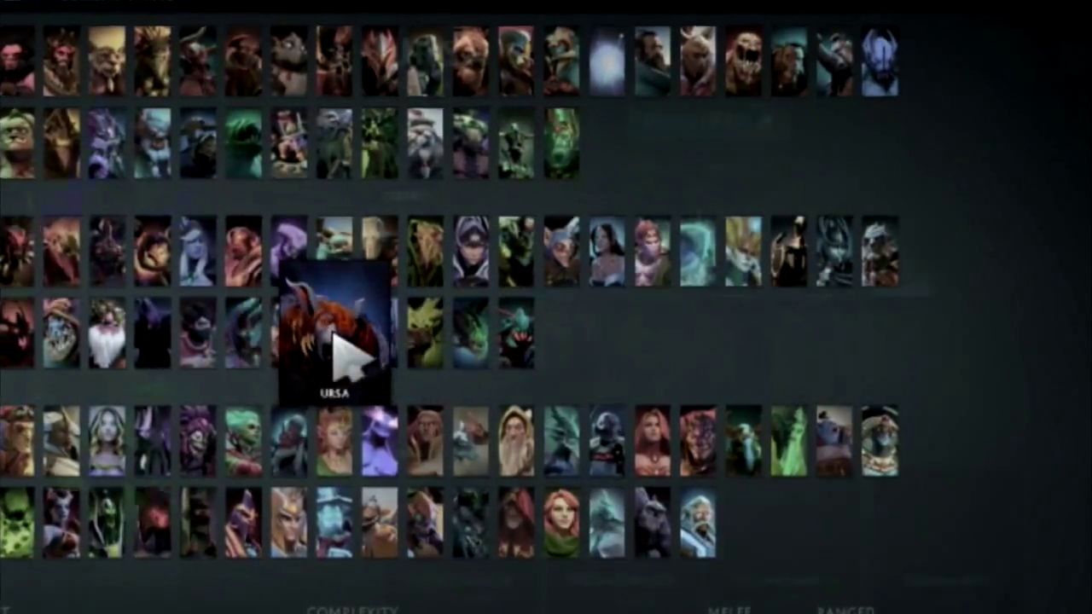
# Open Ursa's loadout in Dota 2 and load the ursa item list in the injector
pyautogui.click(345, 354)
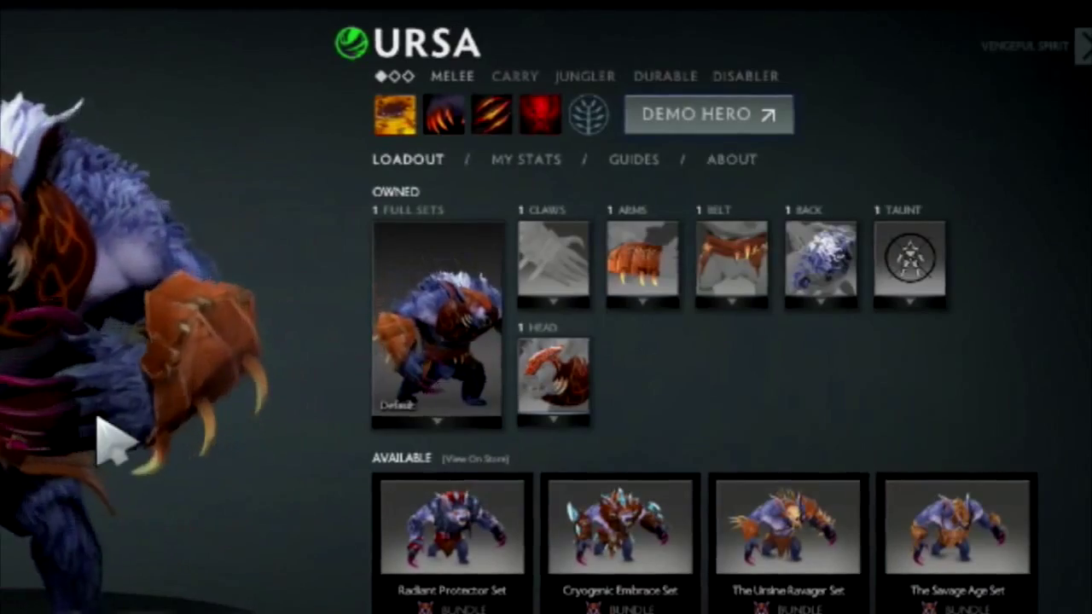
pyautogui.hotkey('alt', 'Tab')
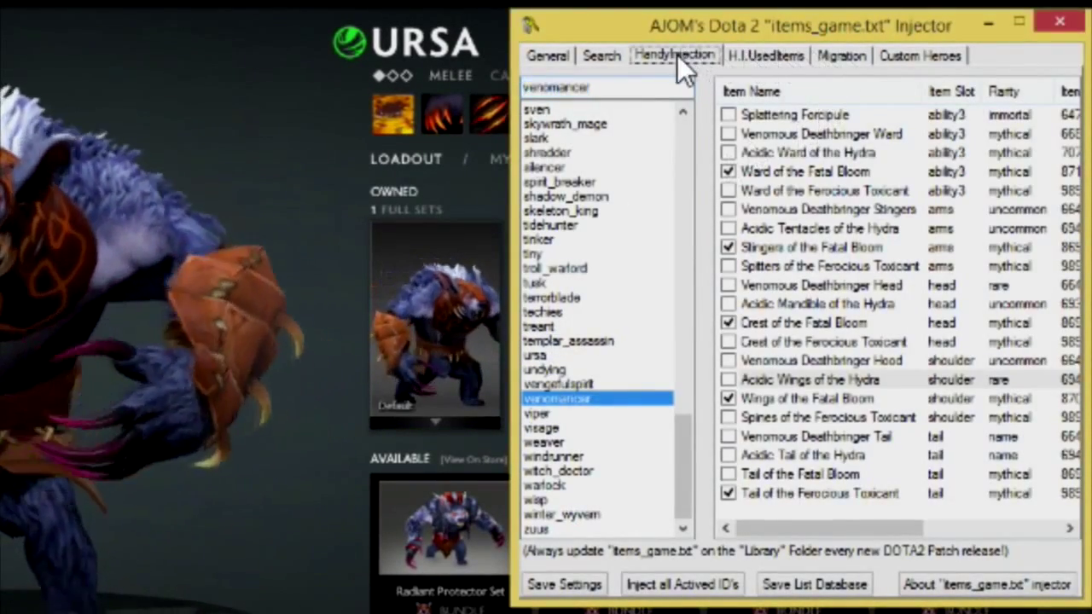
pyautogui.click(752, 55)
pyautogui.click(684, 55)
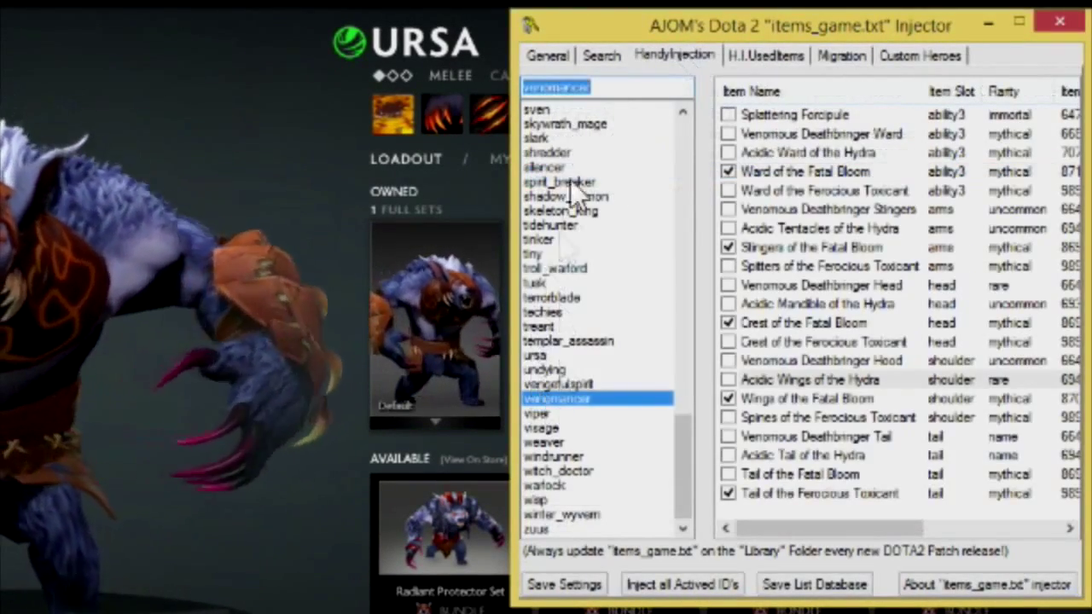
pyautogui.write('slark')
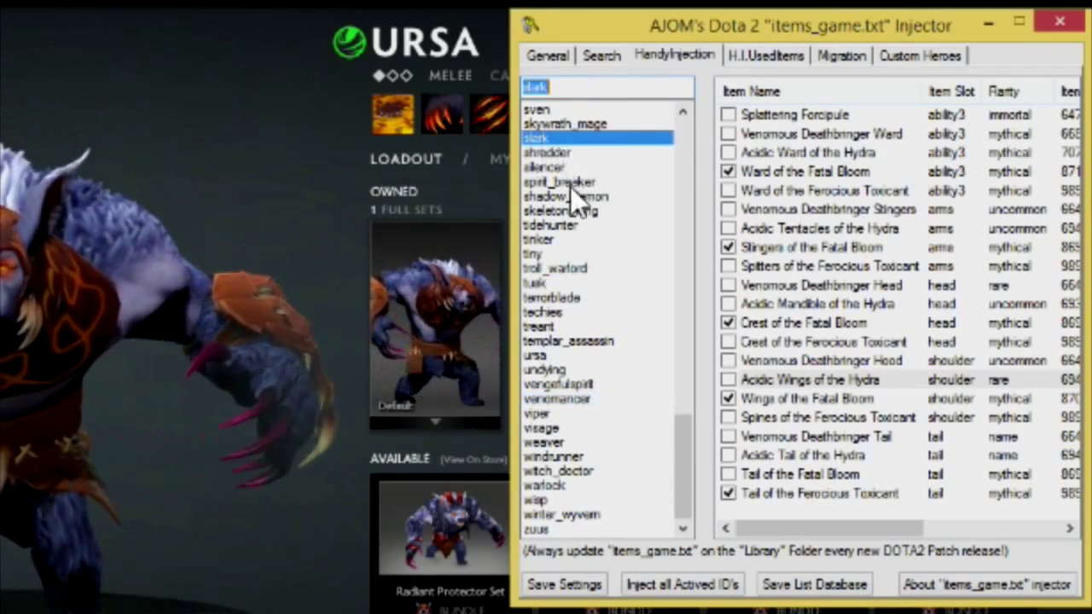
pyautogui.click(532, 355)
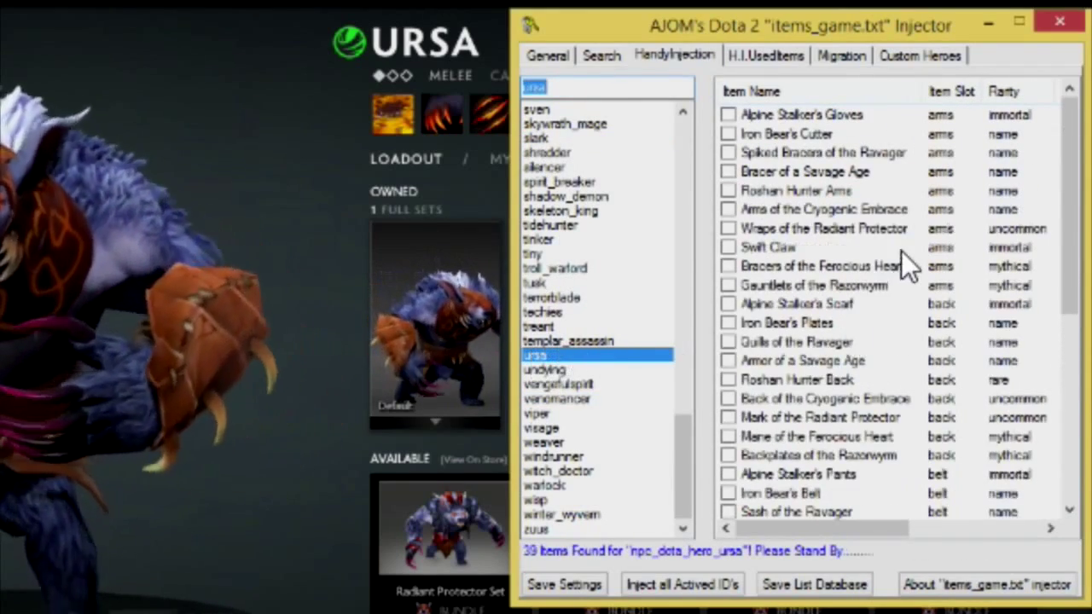
# Examine Ursa's item list, comparing the names, slots, rarities and item IDs of the arms, back, belt and head items
pyautogui.click(901, 249)
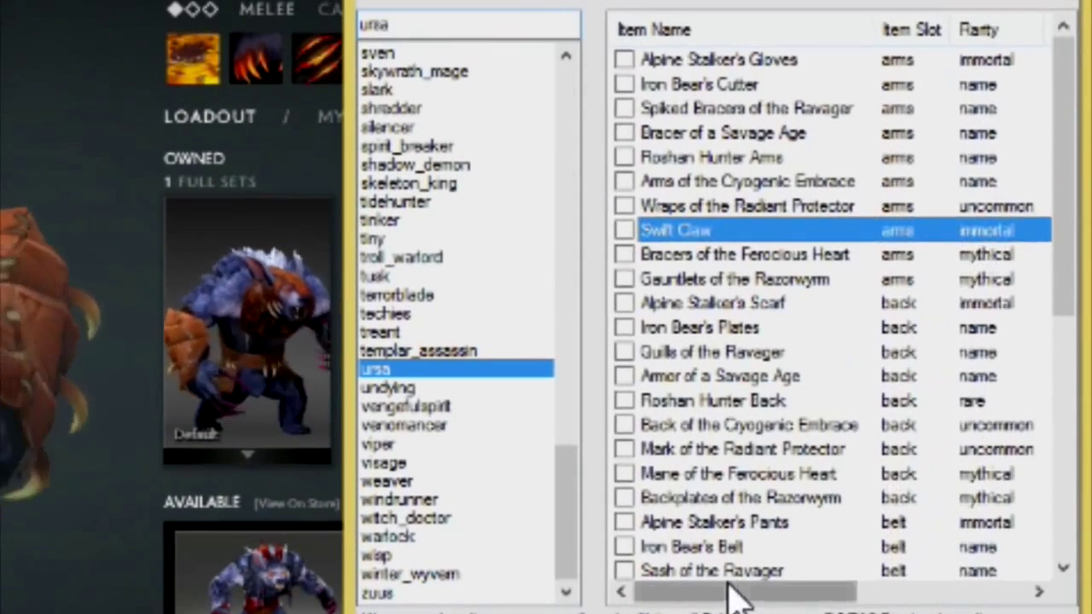
pyautogui.moveTo(807, 529); pyautogui.dragTo(850, 529)
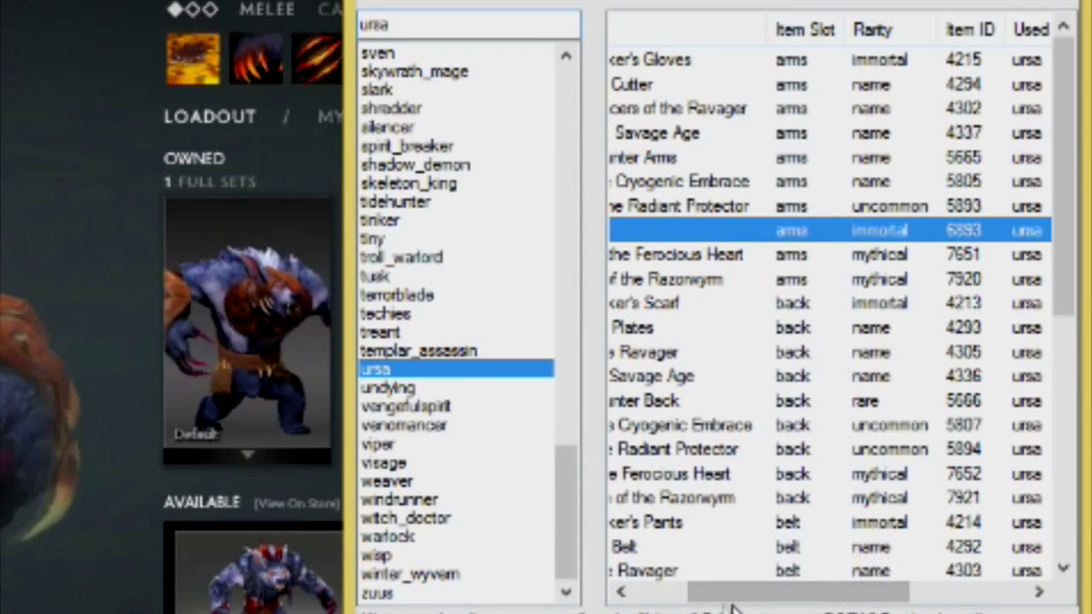
pyautogui.moveTo(772, 601); pyautogui.dragTo(629, 581)
pyautogui.click(794, 333)
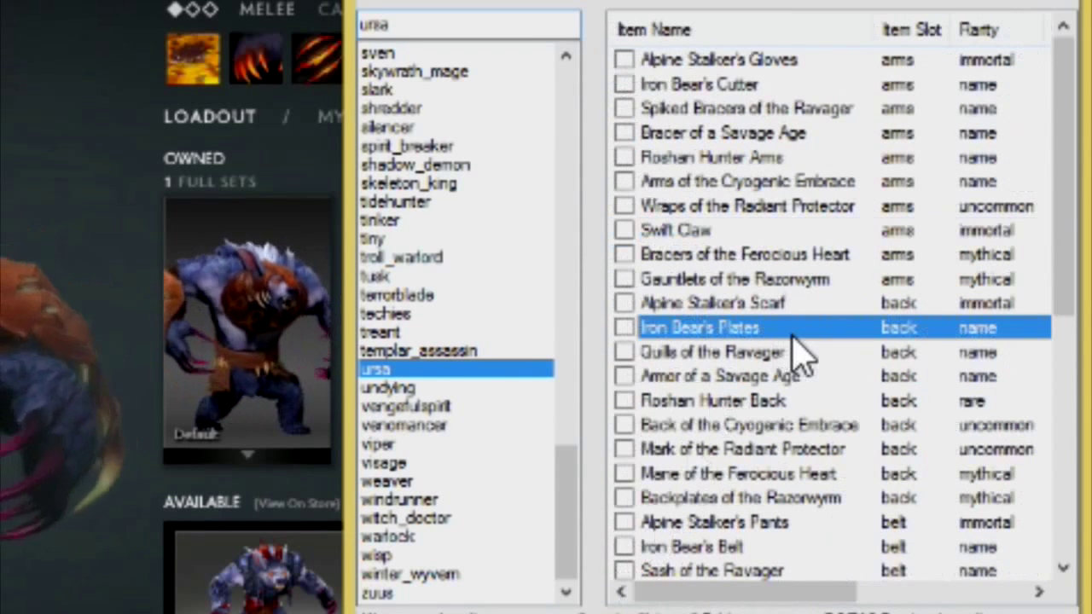
pyautogui.click(769, 247)
pyautogui.click(770, 238)
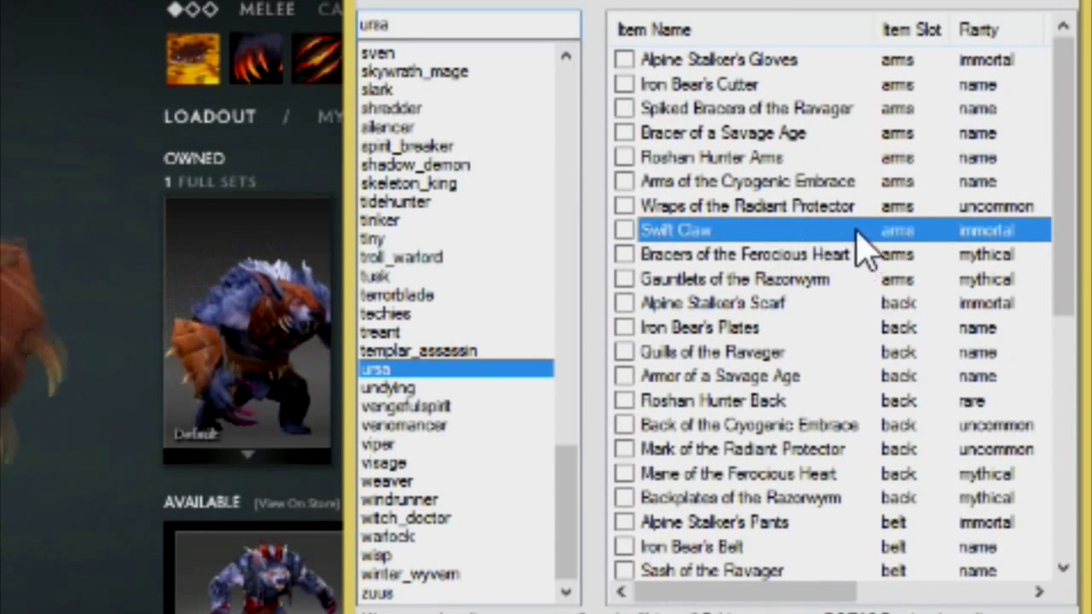
pyautogui.moveTo(714, 580); pyautogui.dragTo(661, 587)
pyautogui.scroll(-6, 777, 409)
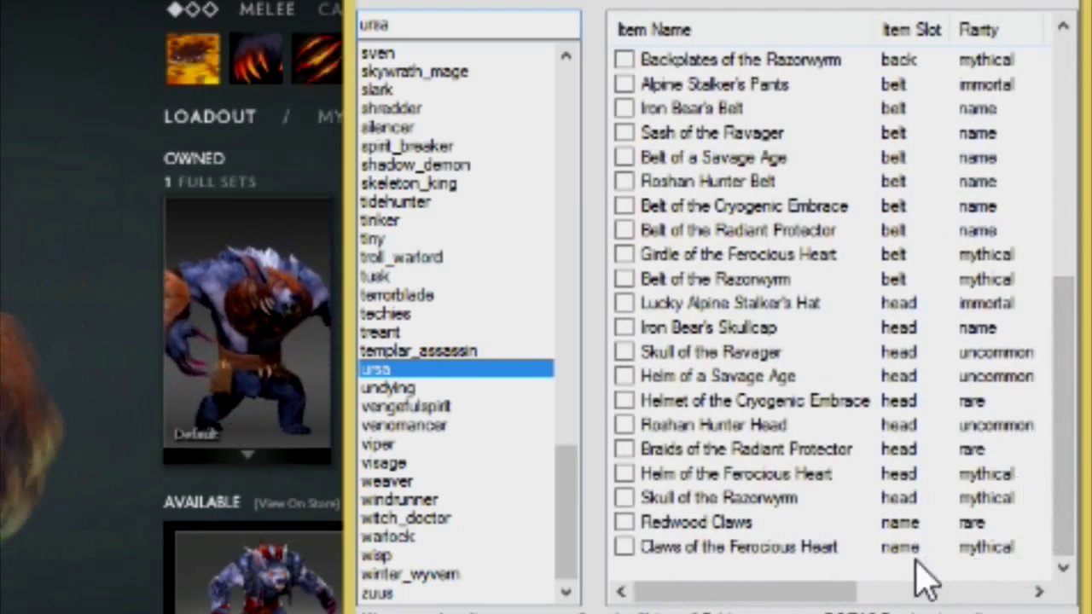
pyautogui.scroll(6, 914, 342)
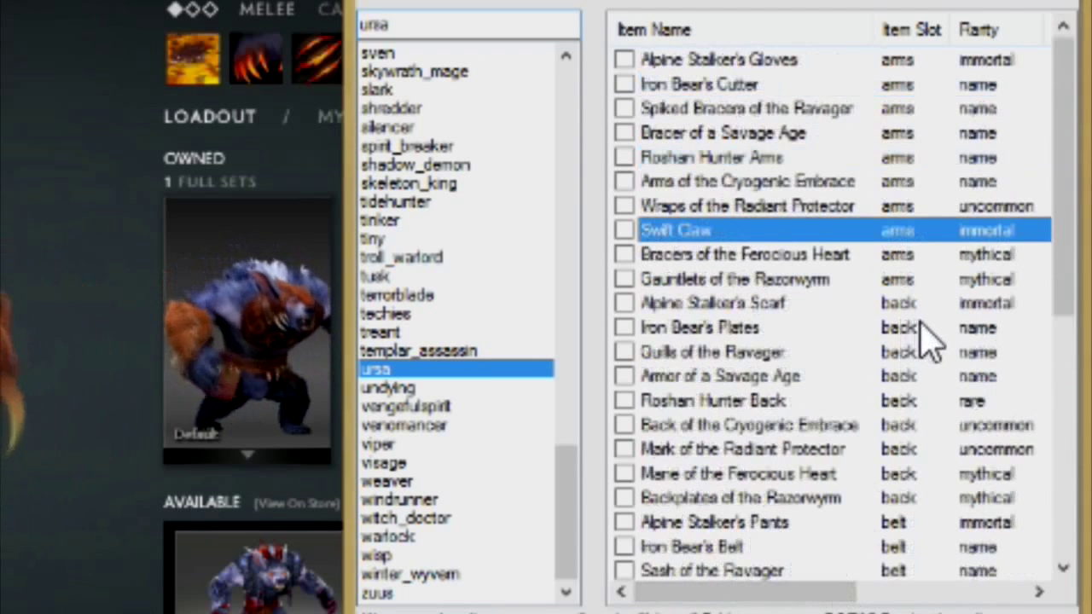
pyautogui.click(778, 306)
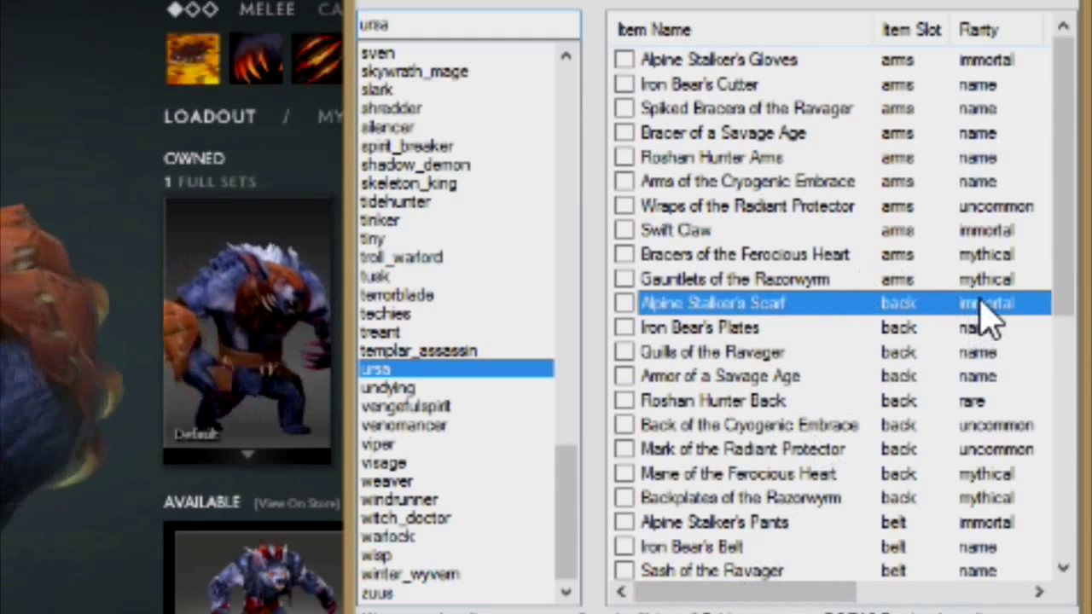
# Activate Swift Claw, Skull of the Razorwyrm and Claws of the Ferocious Heart in Ursa's item list
pyautogui.click(949, 227)
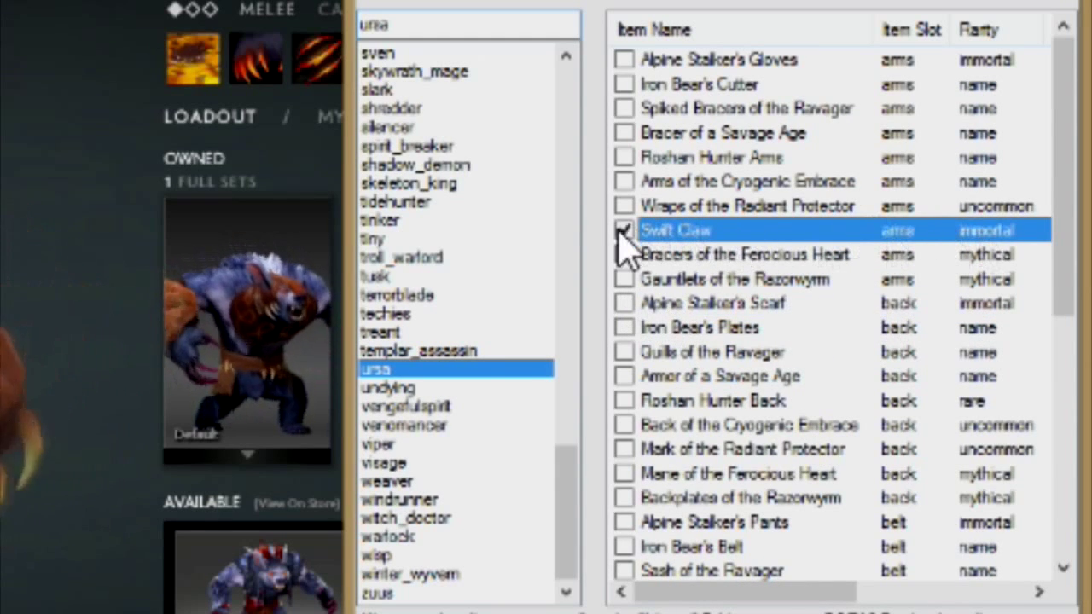
pyautogui.moveTo(760, 603); pyautogui.dragTo(731, 599)
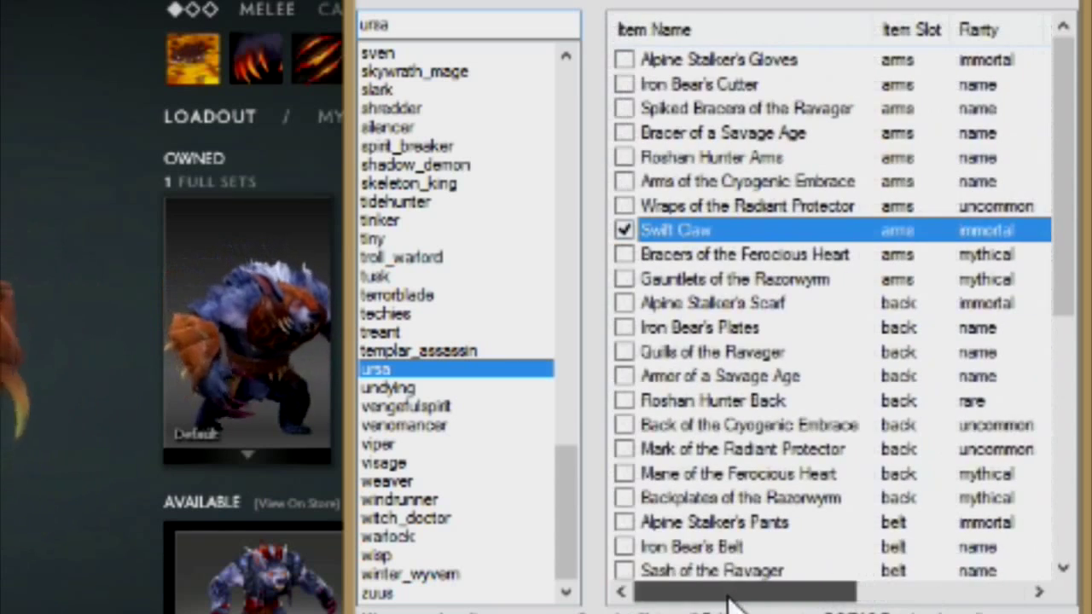
pyautogui.scroll(-6, 793, 384)
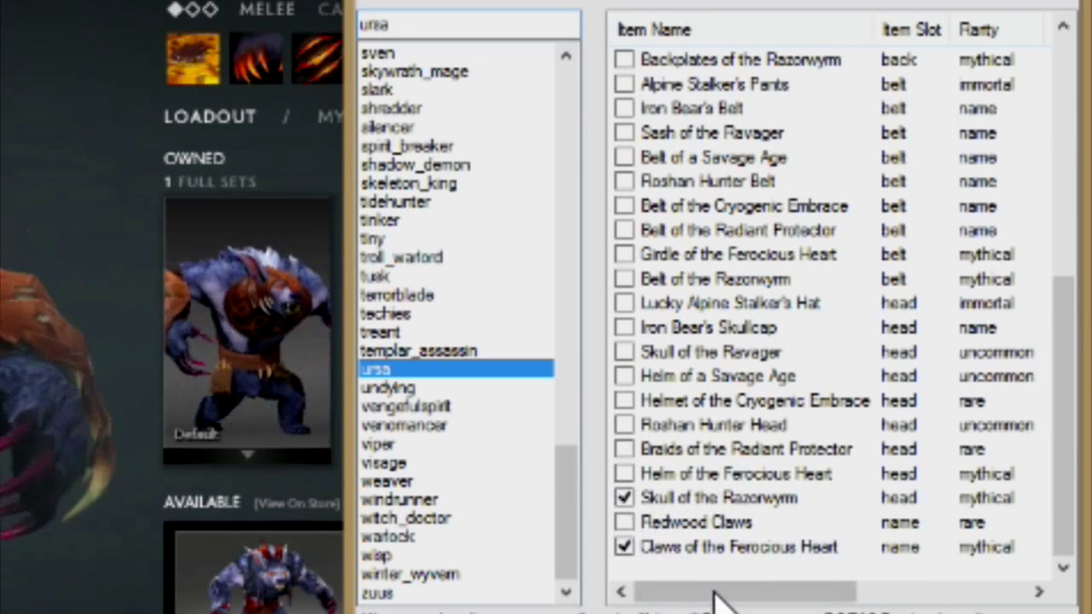
# Browse Ursa's head and belt items and activate Roshan Hunter Belt for the belt slot
pyautogui.click(764, 452)
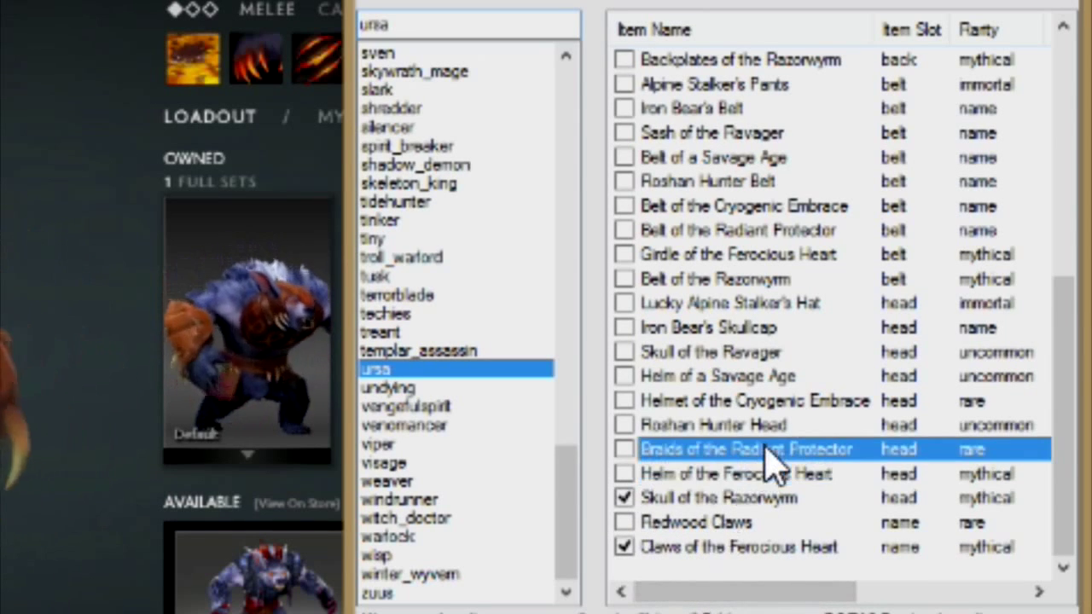
pyautogui.click(712, 426)
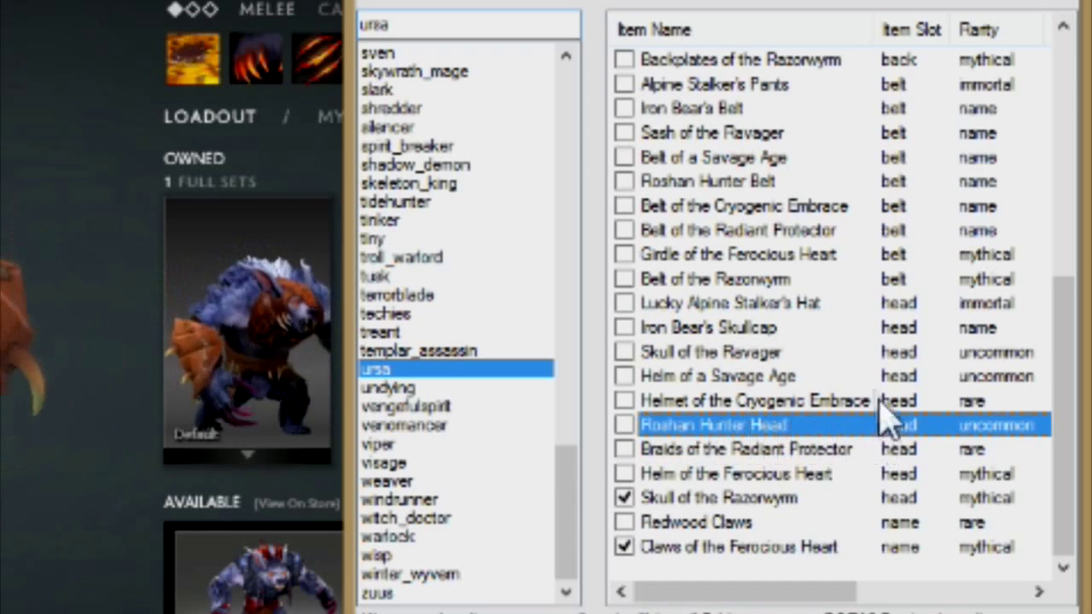
pyautogui.scroll(2, 752, 350)
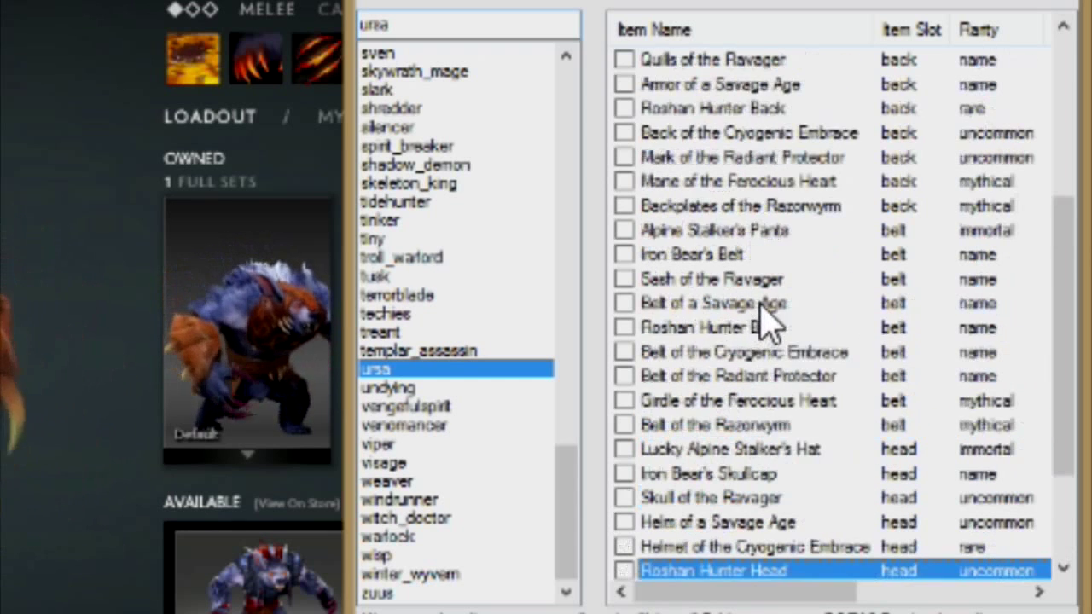
pyautogui.click(785, 427)
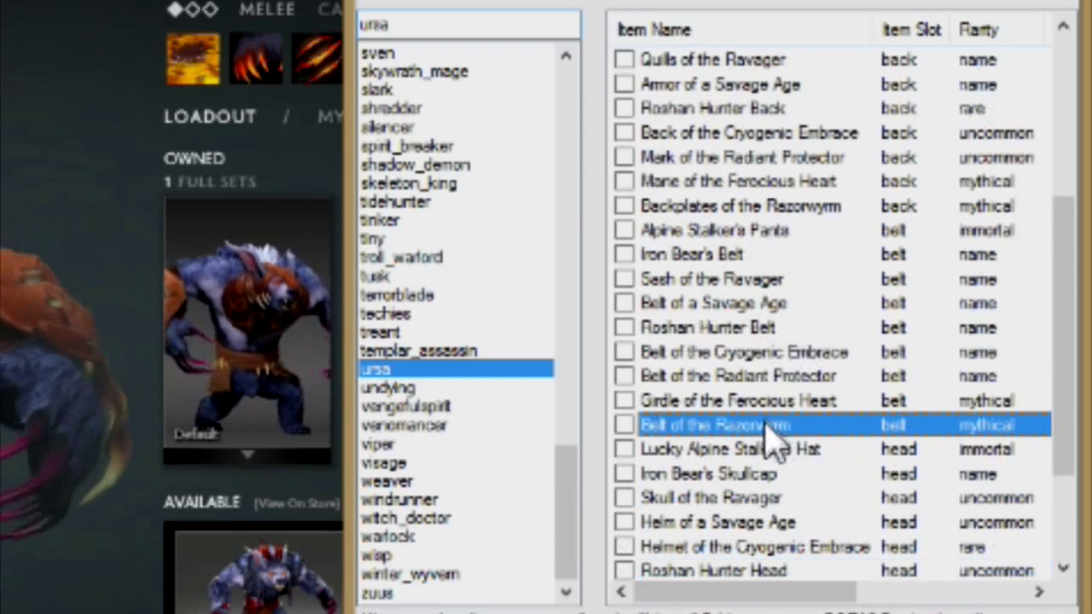
pyautogui.click(738, 400)
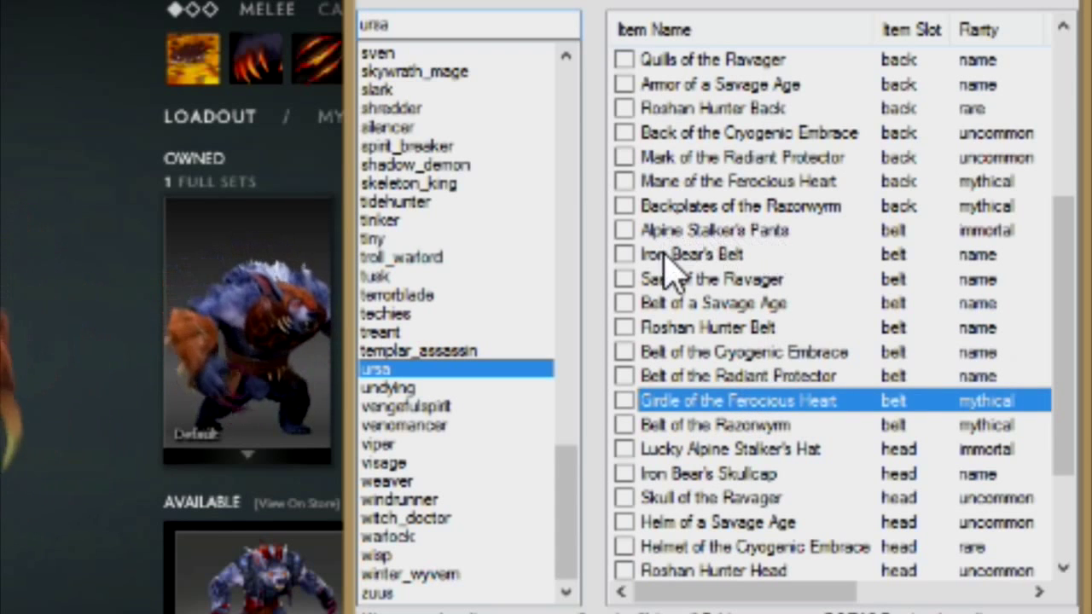
pyautogui.click(797, 236)
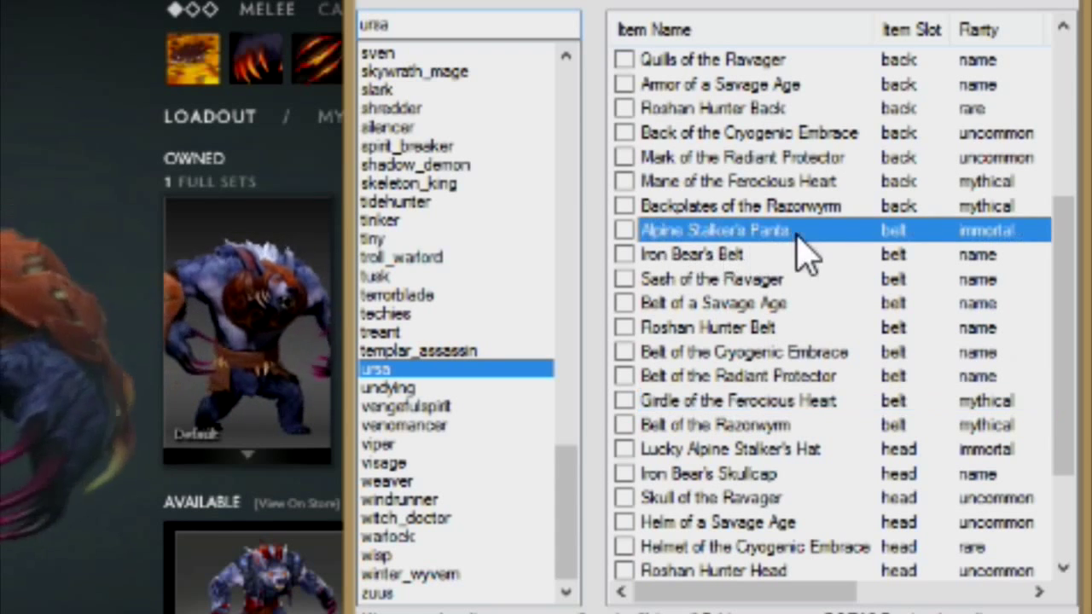
pyautogui.click(625, 230)
pyautogui.click(724, 255)
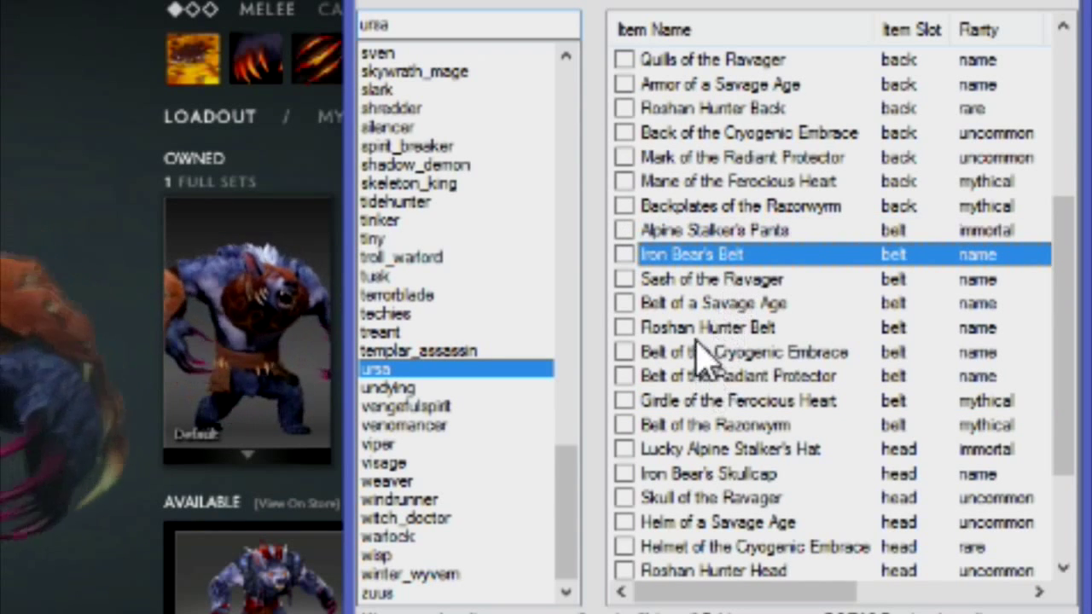
pyautogui.click(624, 329)
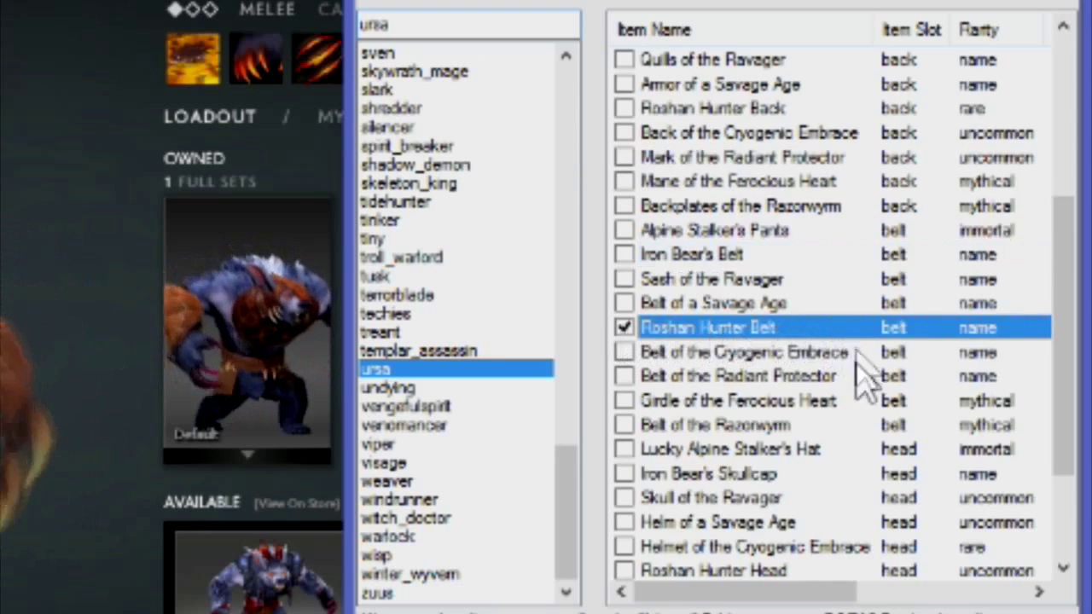
# Activate Roshan Hunter Back for Ursa's back slot and review the ticked items across the list
pyautogui.scroll(-2, 845, 401)
pyautogui.scroll(5, 843, 445)
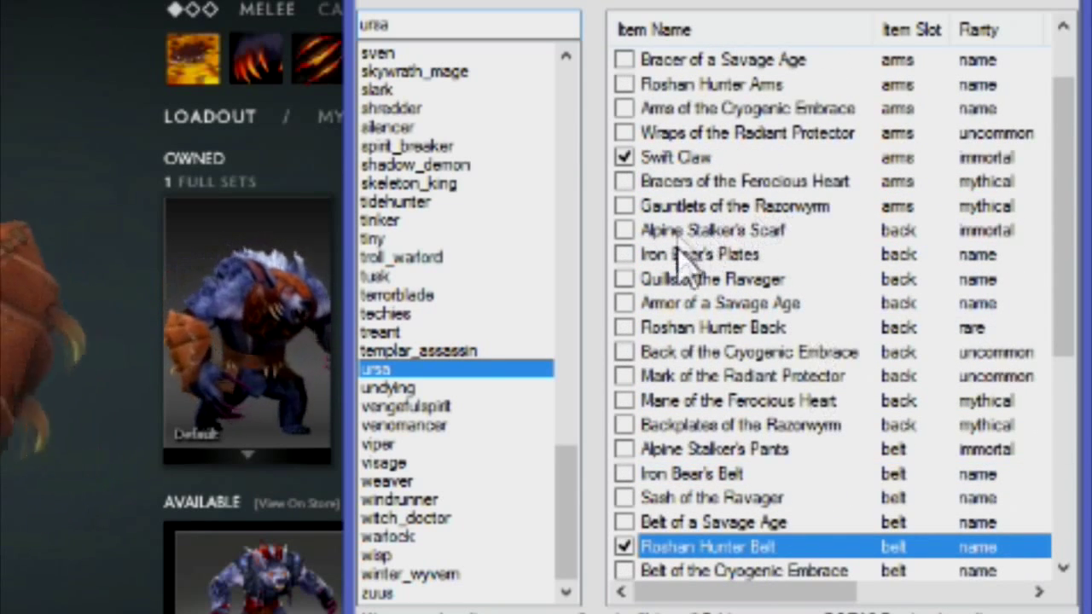
pyautogui.click(698, 328)
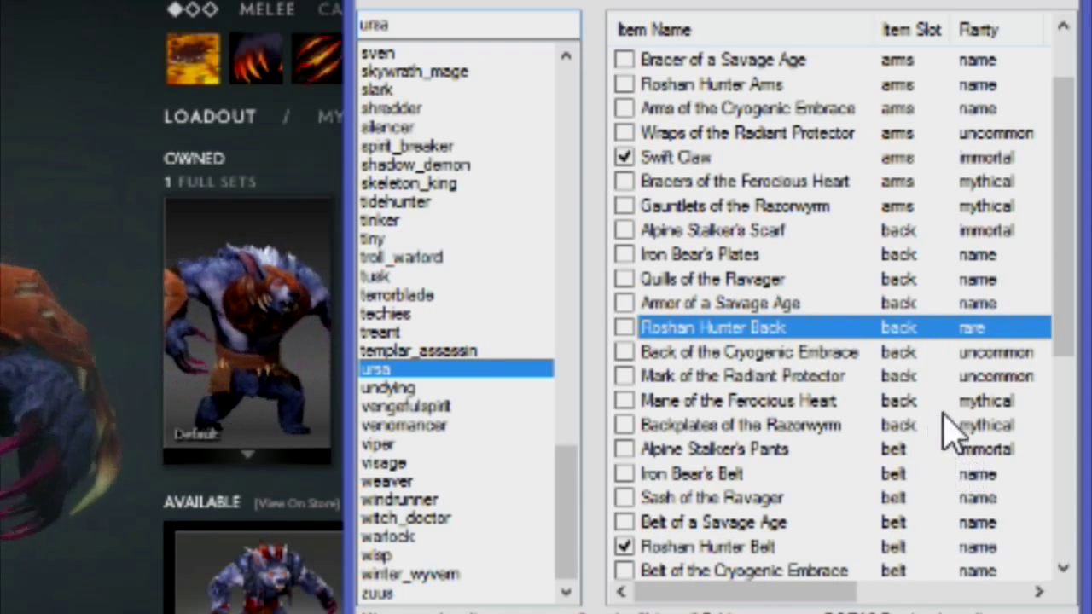
pyautogui.click(973, 232)
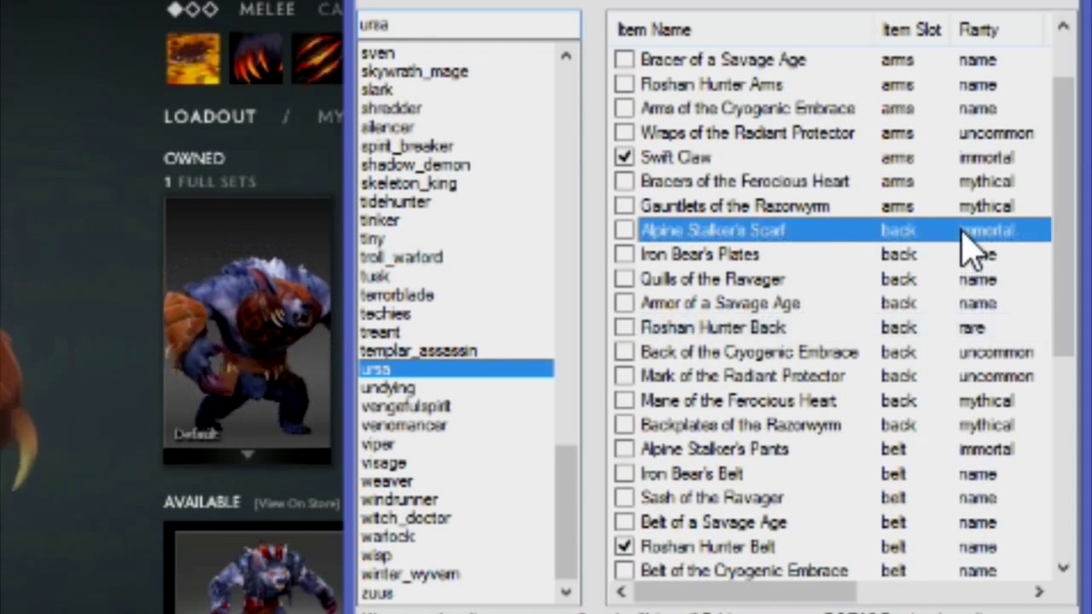
pyautogui.click(970, 327)
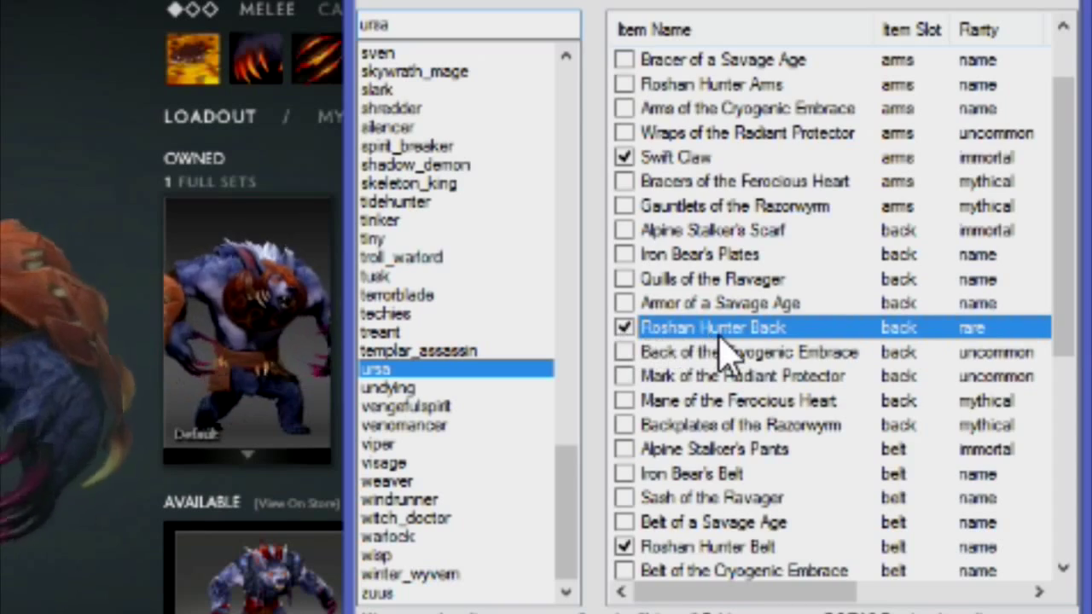
pyautogui.scroll(1, 925, 329)
pyautogui.scroll(-6, 905, 329)
pyautogui.scroll(6, 913, 337)
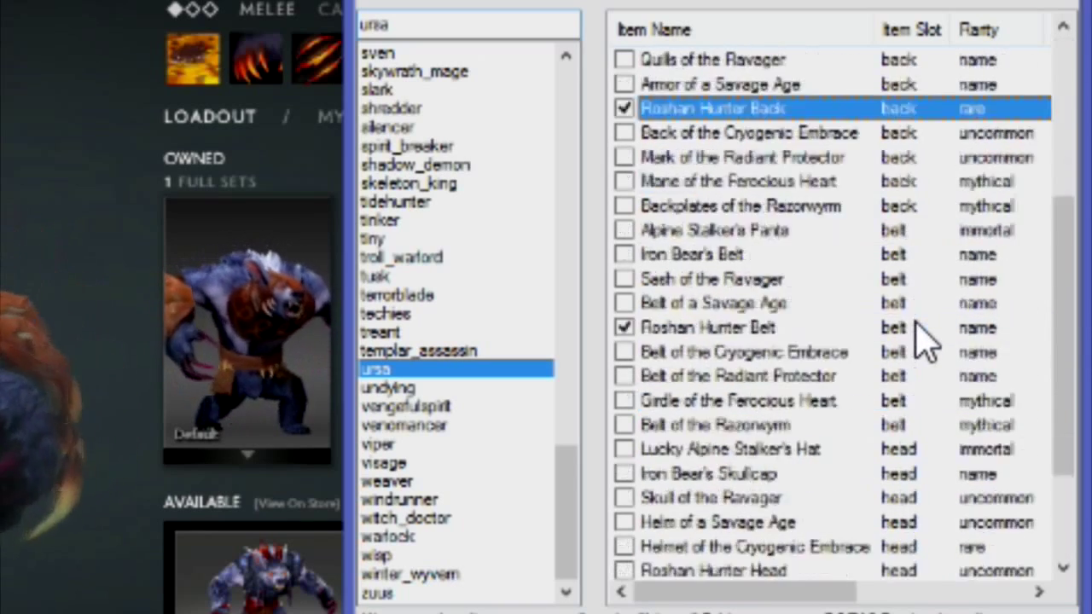
# Open the used-items list, sort it by hero and check the Ursa entries from Swift Claw to Claws of the Ferocious Heart
pyautogui.click(683, 13)
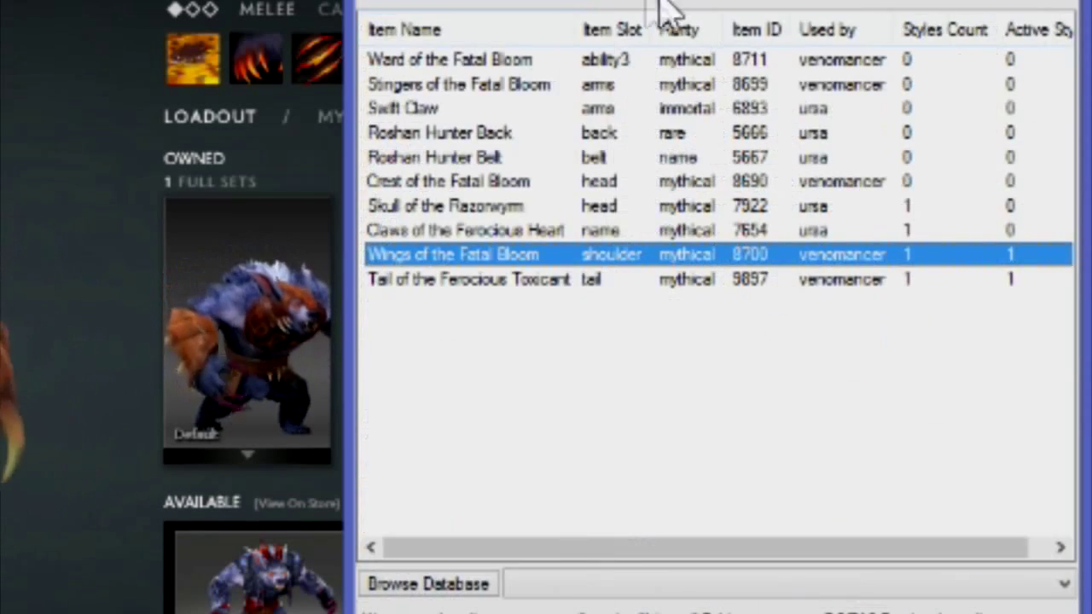
pyautogui.click(608, 394)
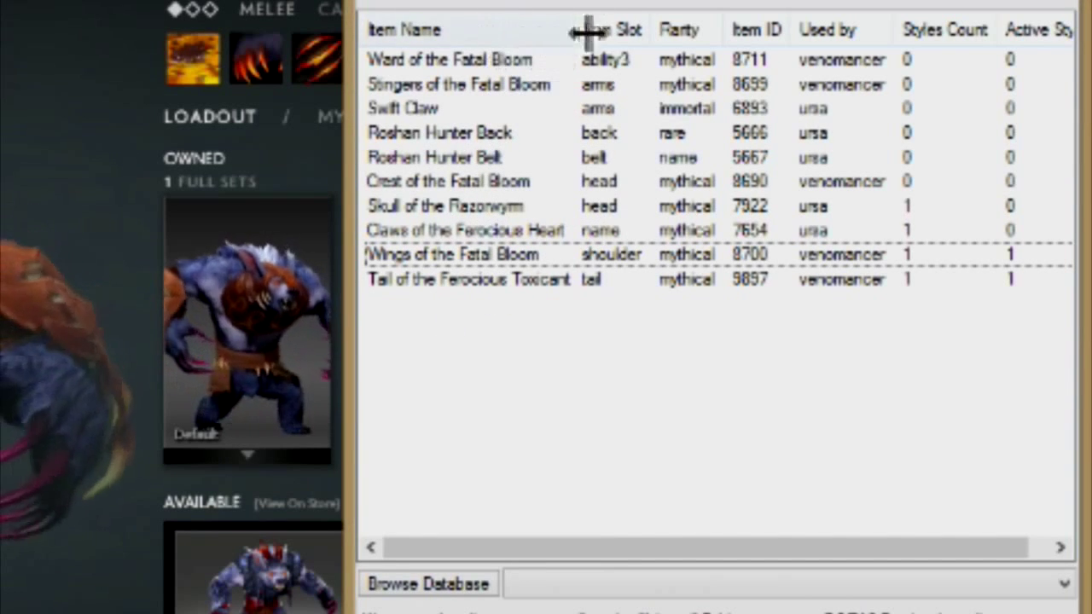
pyautogui.click(821, 31)
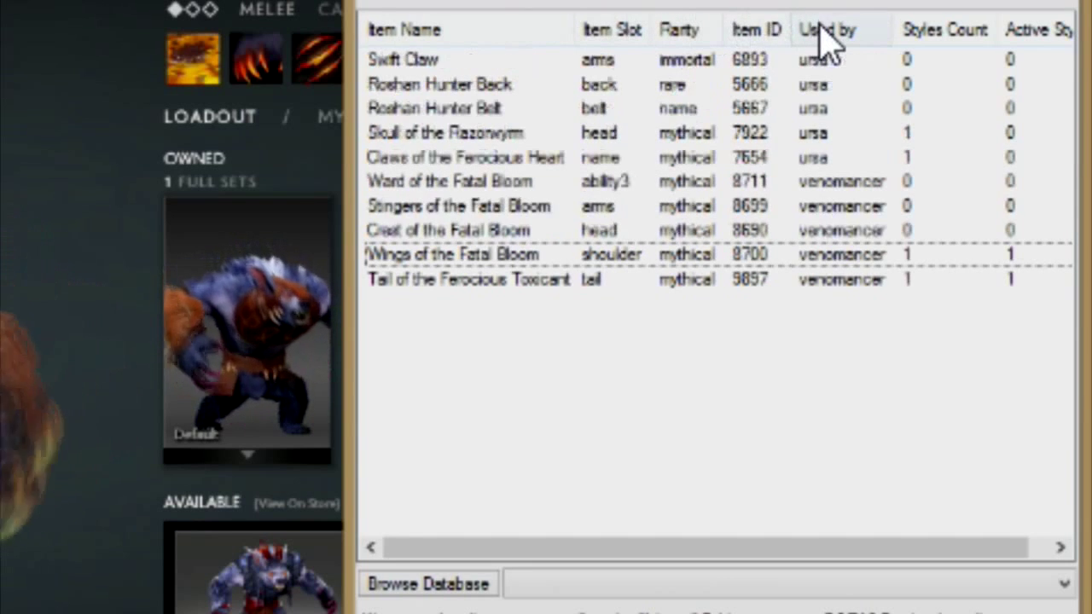
pyautogui.click(437, 61)
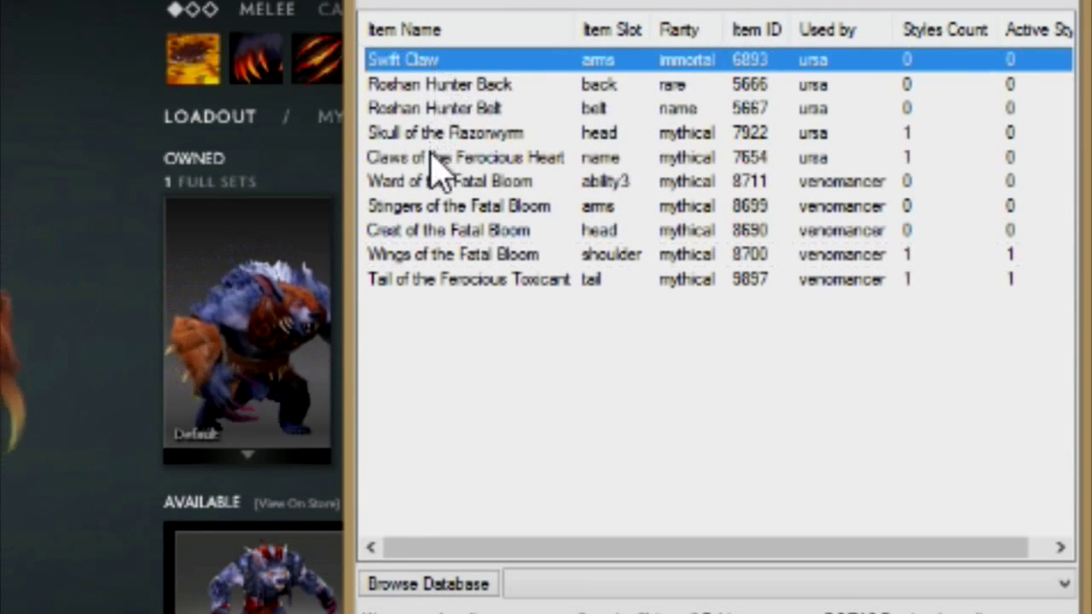
pyautogui.keyDown('shift'); pyautogui.click(431, 157); pyautogui.keyUp('shift')
pyautogui.click(572, 511)
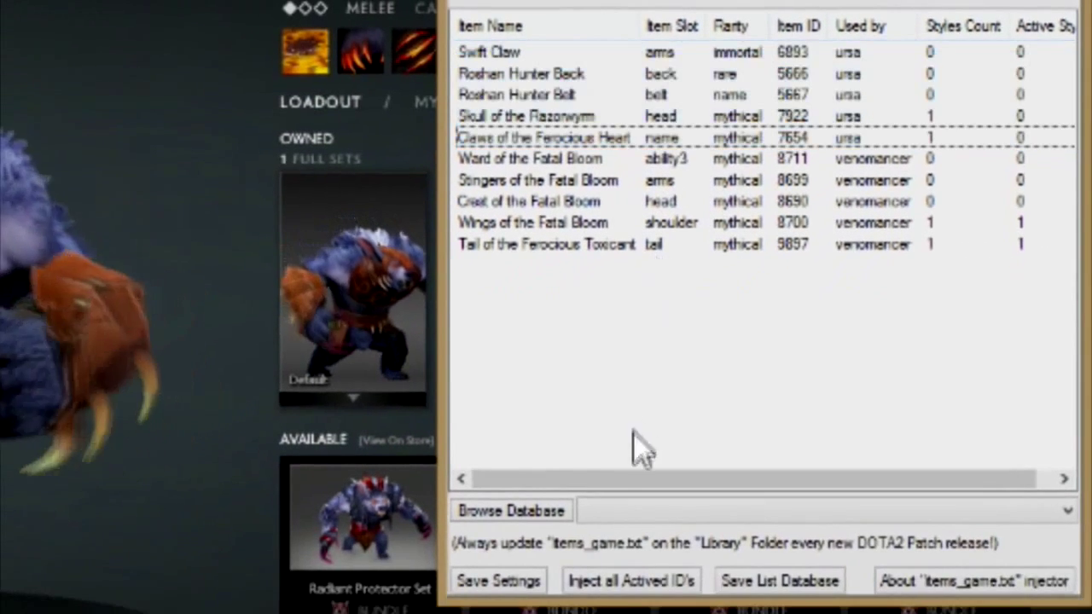
# Inject all activated IDs and cut the generated items_game.txt from the Dota2 MOD Injector folder
pyautogui.click(630, 597)
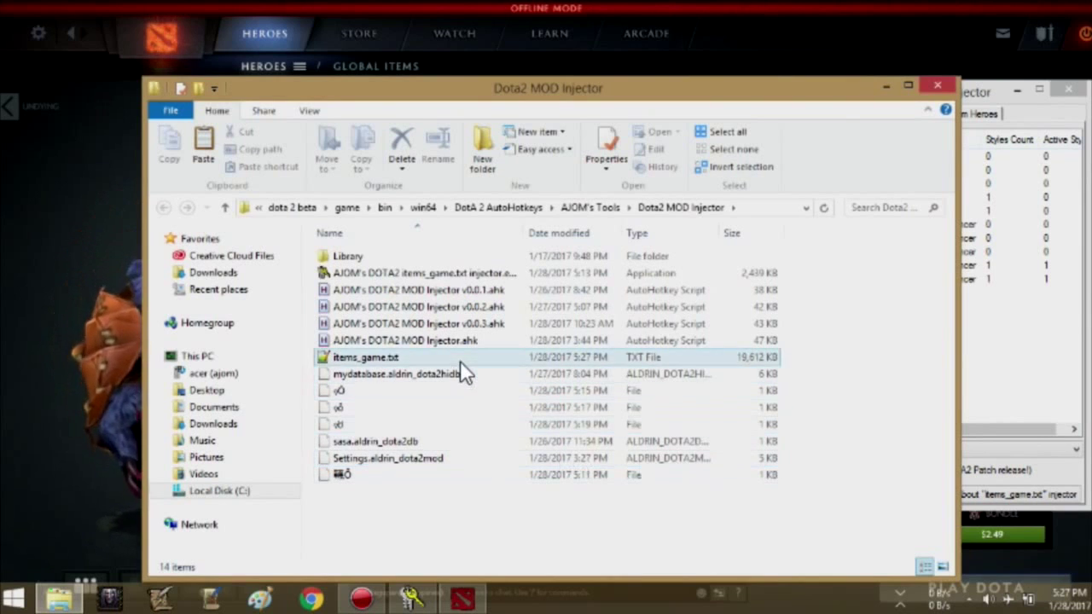
pyautogui.click(460, 362)
pyautogui.rightClick(460, 362)
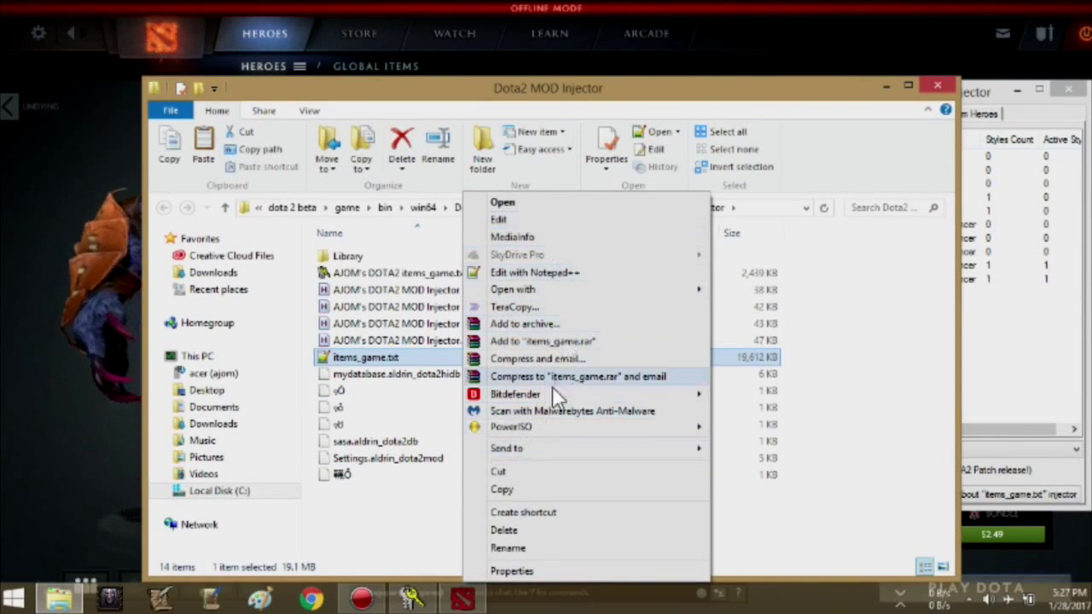
pyautogui.click(540, 472)
# Close Dota 2 and bring the Dota2 MOD Injector folder window back to the front
pyautogui.click(1048, 290)
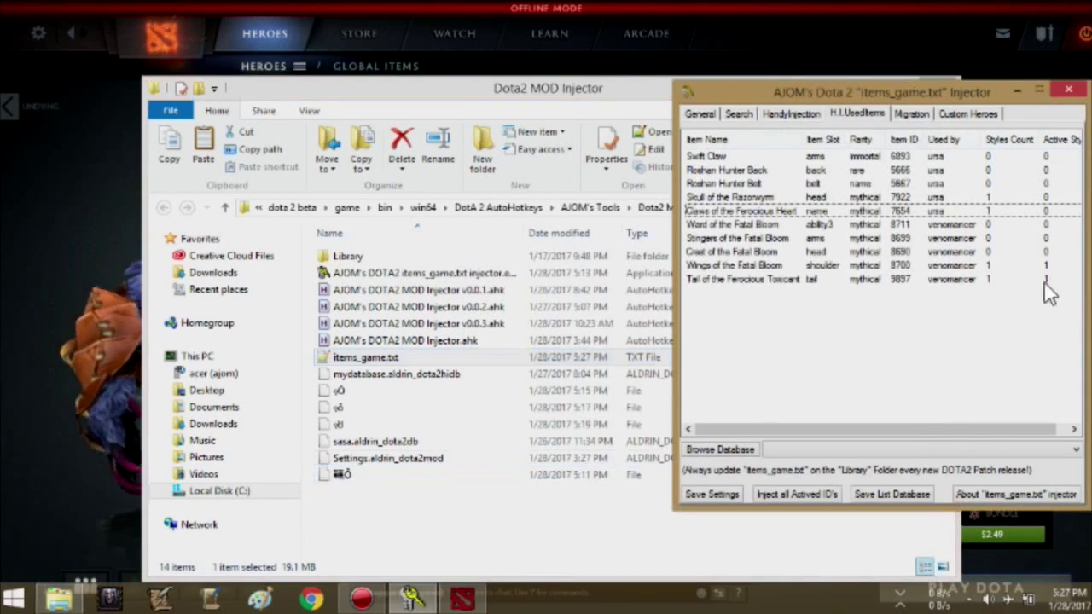
pyautogui.click(898, 41)
pyautogui.hotkey('alt', 'F4')
pyautogui.click(519, 341)
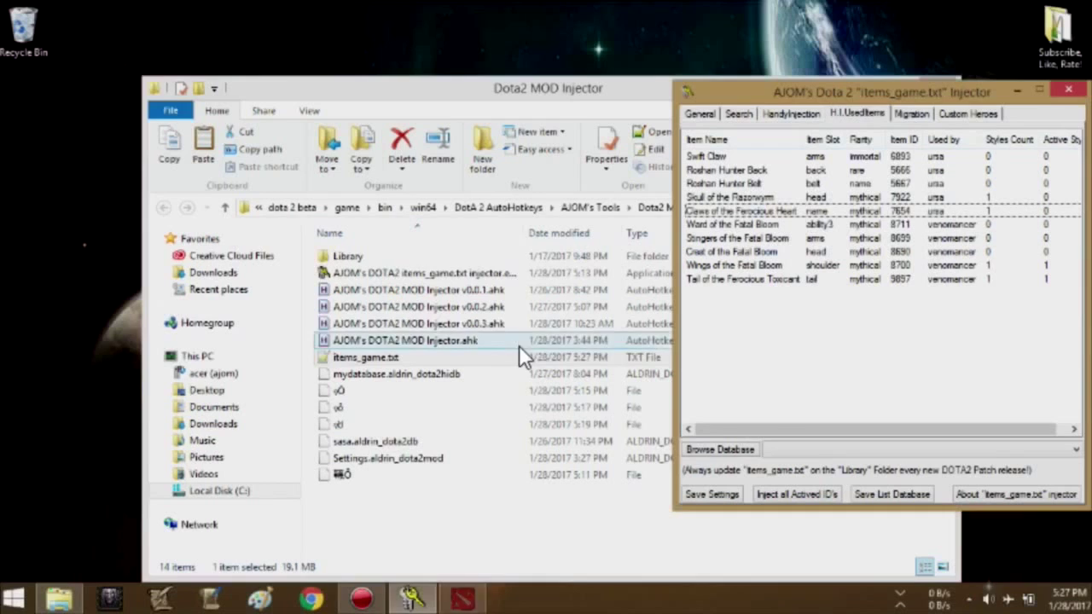
pyautogui.click(554, 87)
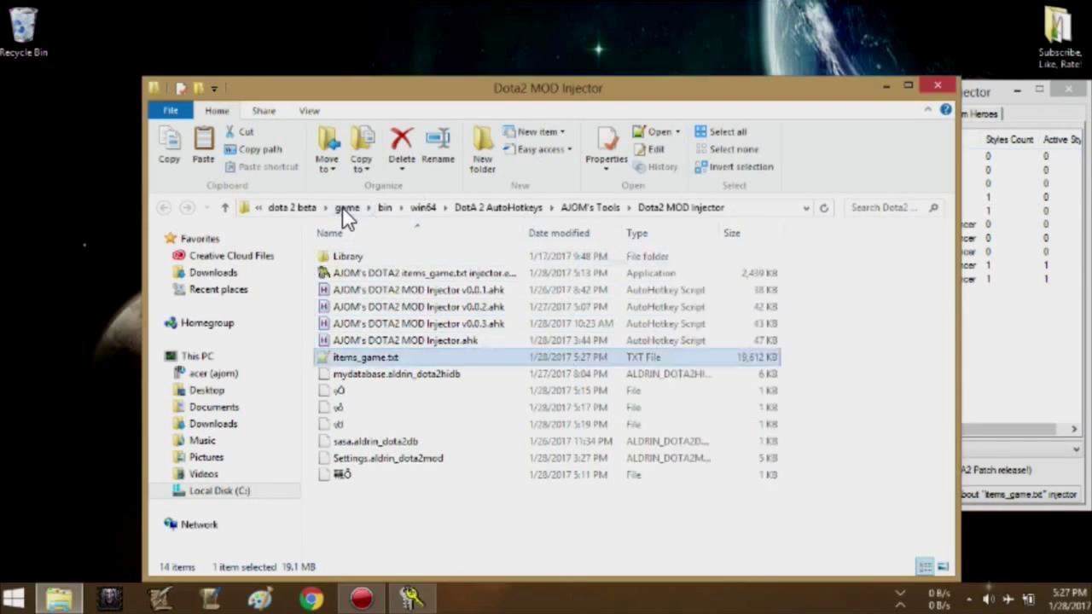
# Open the scripts\items folder of testpak01_dir inside the game folder's VPK CREATOR directory
pyautogui.click(346, 208)
pyautogui.doubleClick(366, 436)
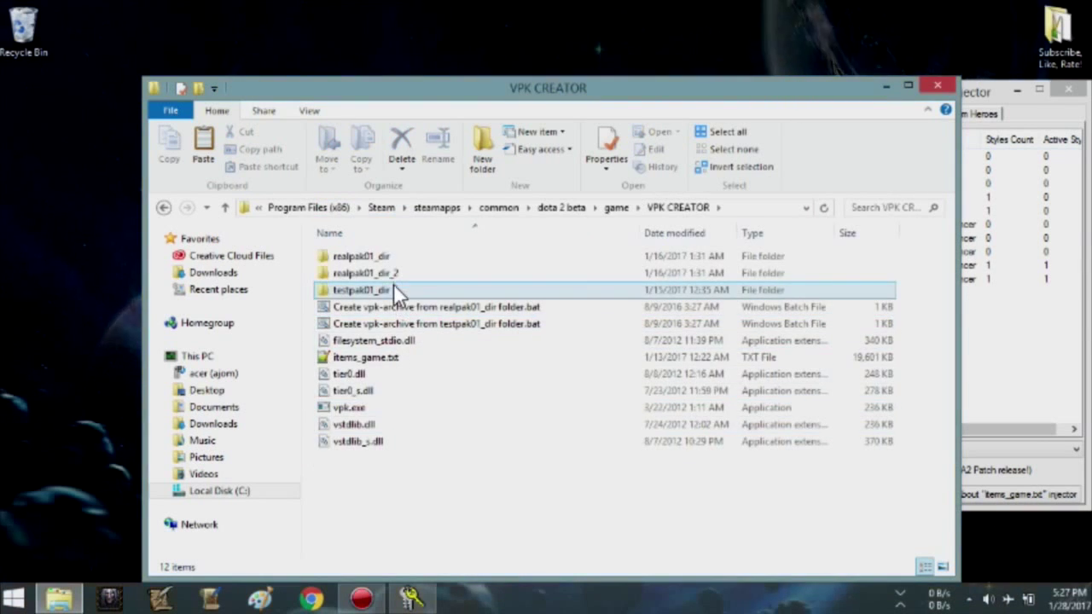
pyautogui.doubleClick(394, 289)
pyautogui.doubleClick(396, 256)
pyautogui.doubleClick(396, 256)
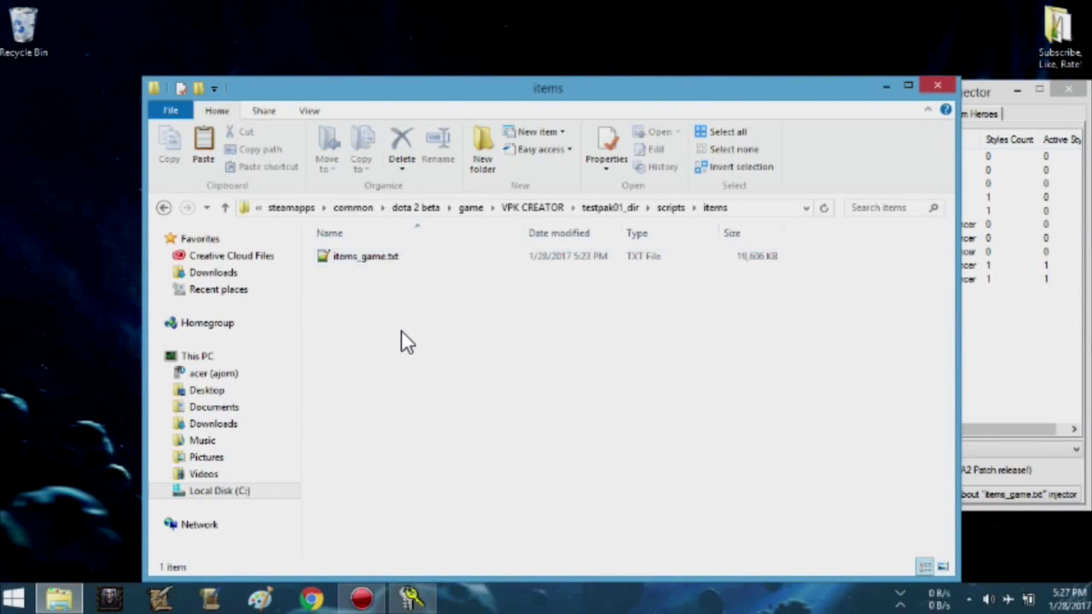
# Paste the cut items_game.txt into testpak01_dir's scripts\items folder, overwriting the existing file
pyautogui.rightClick(403, 335)
pyautogui.click(467, 442)
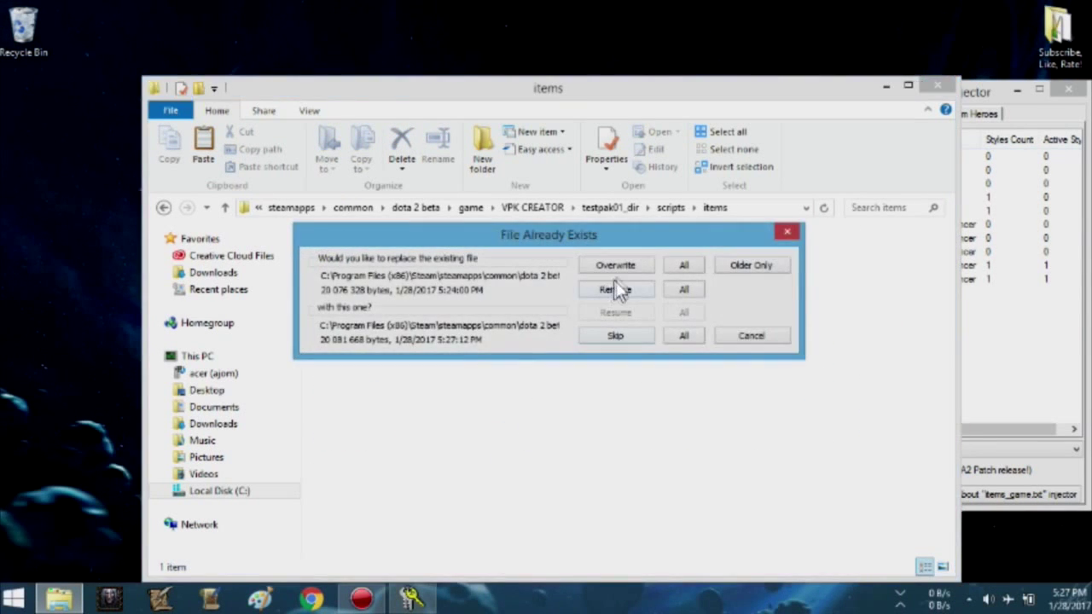
pyautogui.click(619, 265)
# In the VPK CREATOR folder, run "Create vpk-archive from testpak01_dir folder.bat" and cut the generated pak01_dir.vpk
pyautogui.click(532, 207)
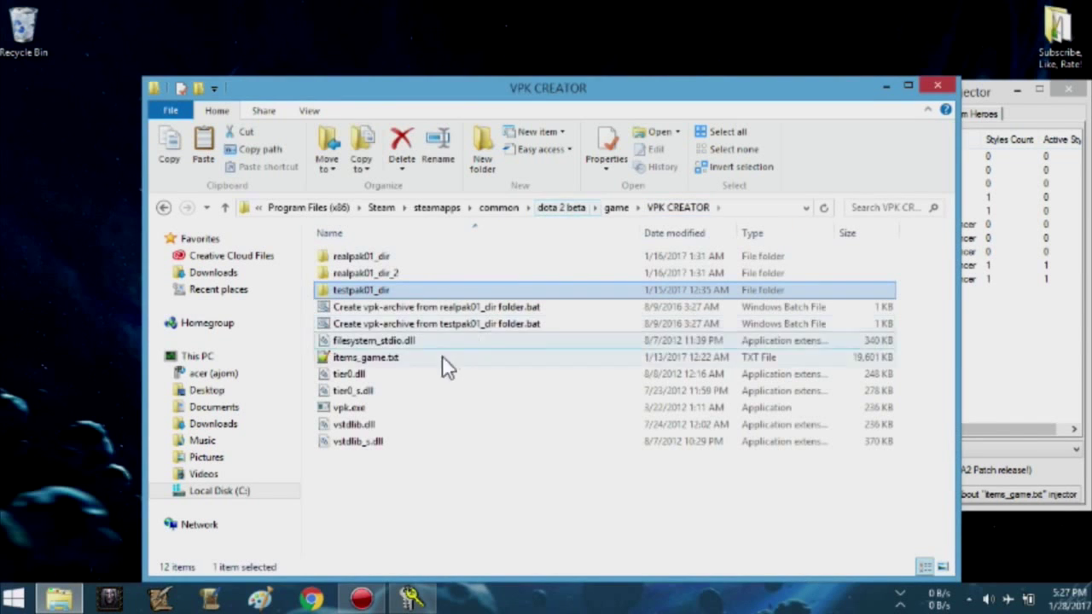
pyautogui.doubleClick(455, 324)
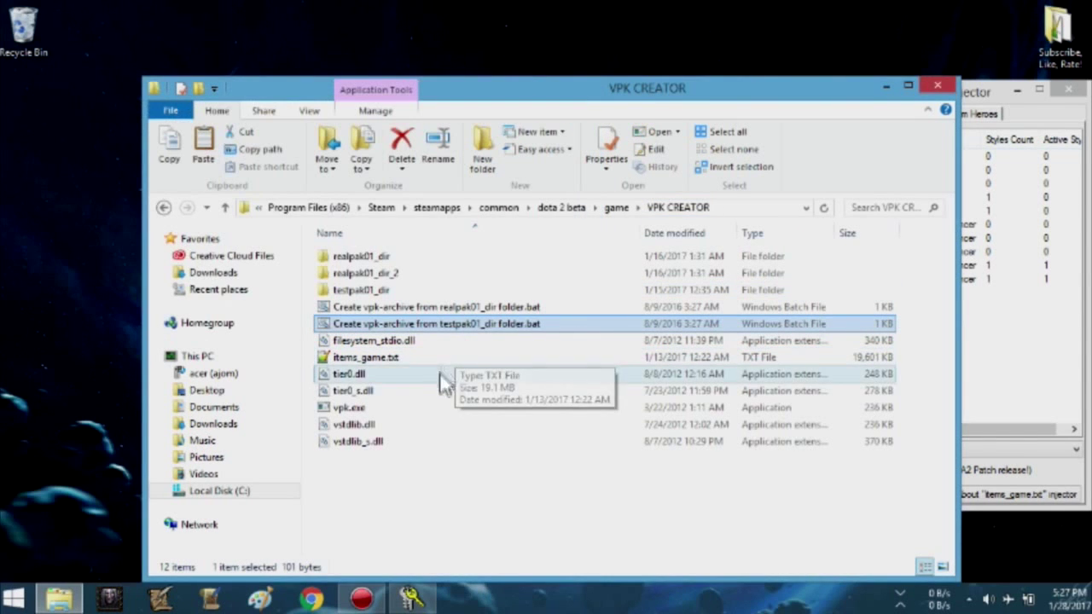
pyautogui.click(431, 376)
pyautogui.rightClick(429, 373)
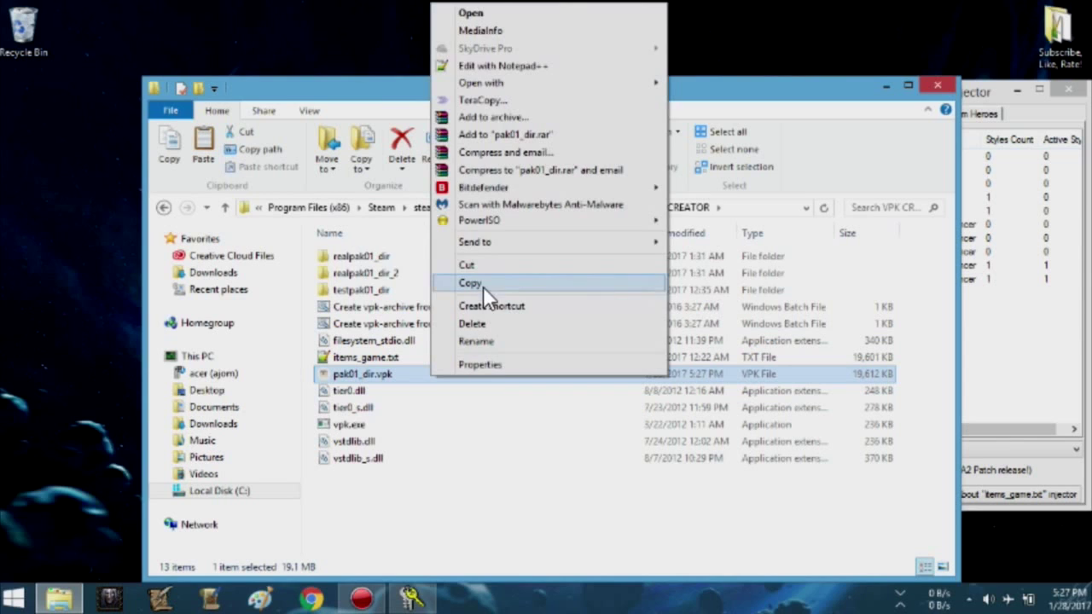
pyautogui.click(485, 264)
# Paste pak01_dir.vpk into the game's Reborn_Mods folder, replace the existing copy and minimize the folder window
pyautogui.click(616, 207)
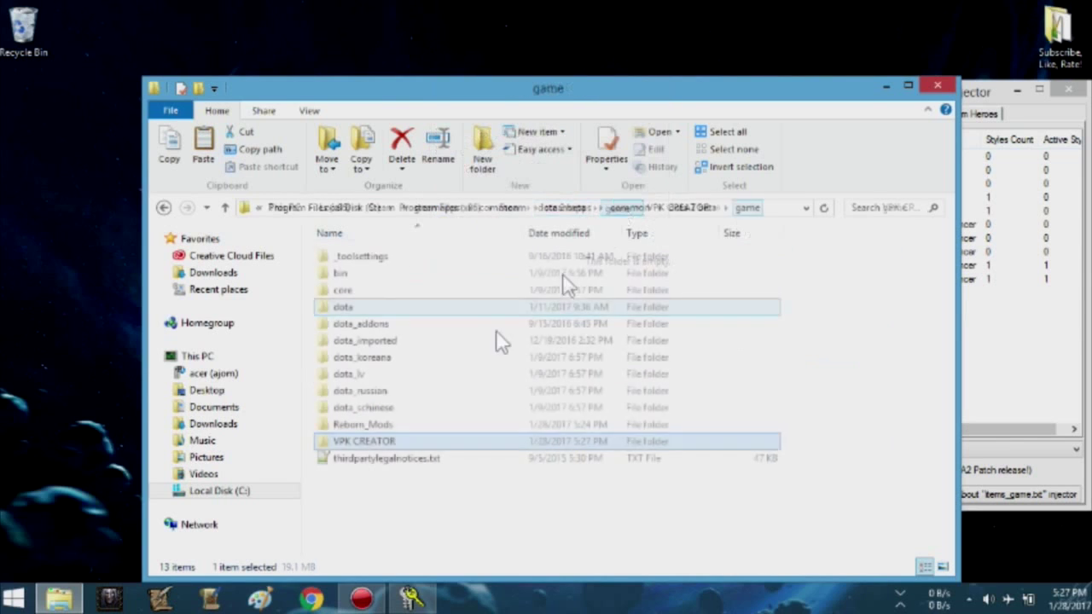
pyautogui.doubleClick(411, 422)
pyautogui.rightClick(413, 428)
pyautogui.click(480, 296)
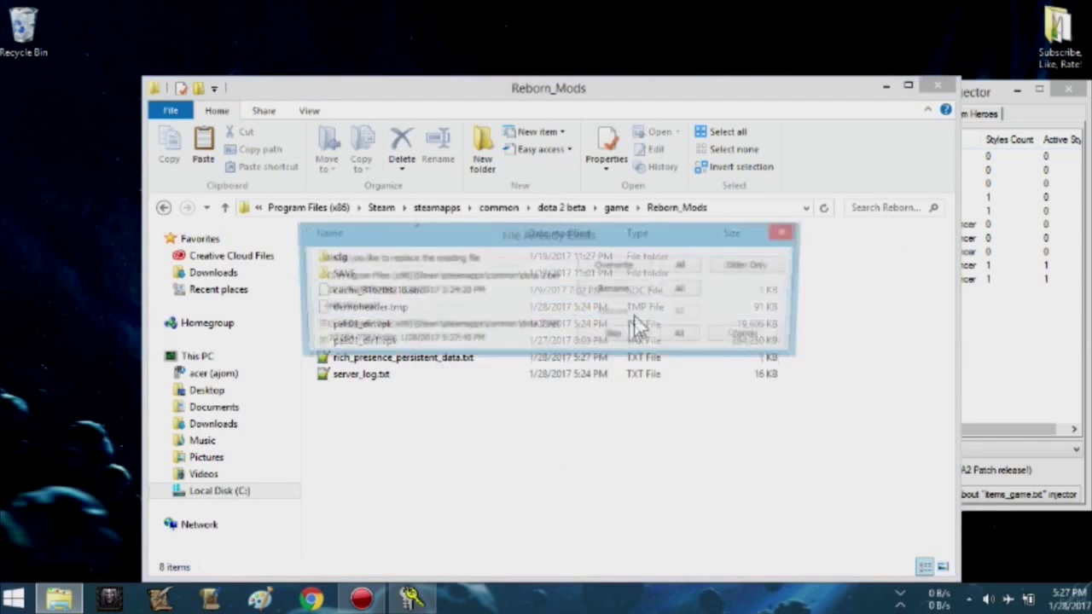
pyautogui.click(683, 331)
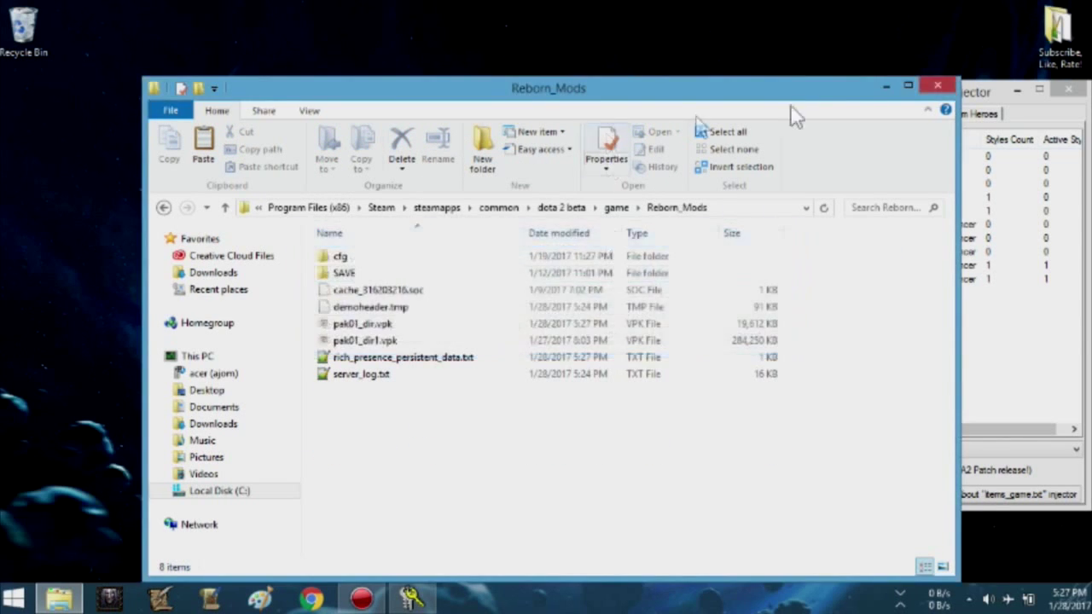
pyautogui.click(888, 86)
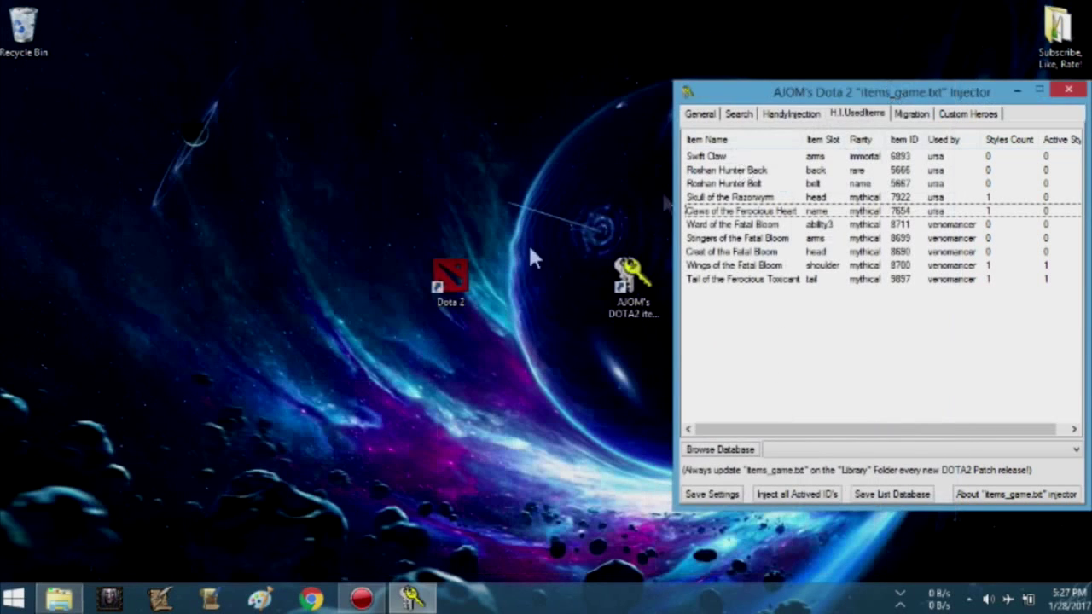
# Launch Dota 2 and open Venomancer's loadout from the hero grid to examine the injected set
pyautogui.doubleClick(453, 281)
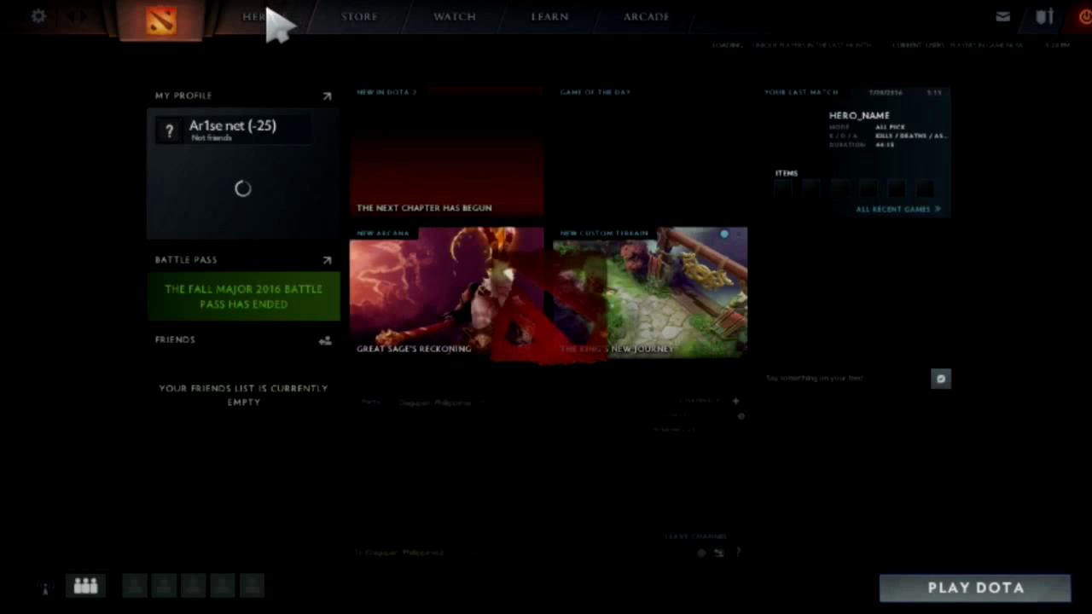
pyautogui.click(275, 32)
pyautogui.click(614, 324)
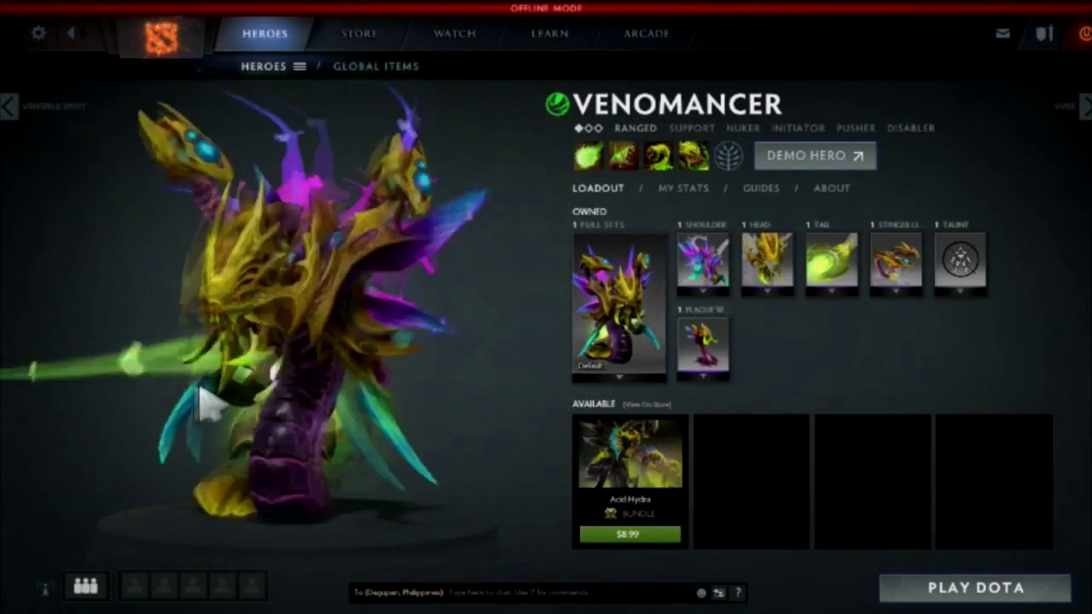
# Open Ursa's loadout from the hero grid and rotate the model to examine the injected items
pyautogui.click(307, 30)
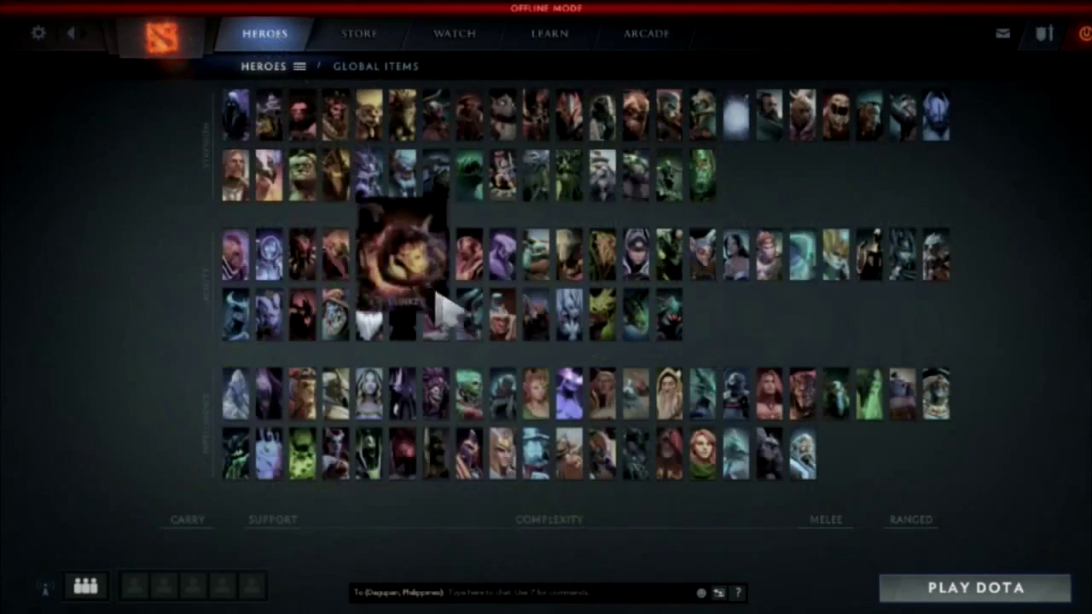
pyautogui.click(539, 324)
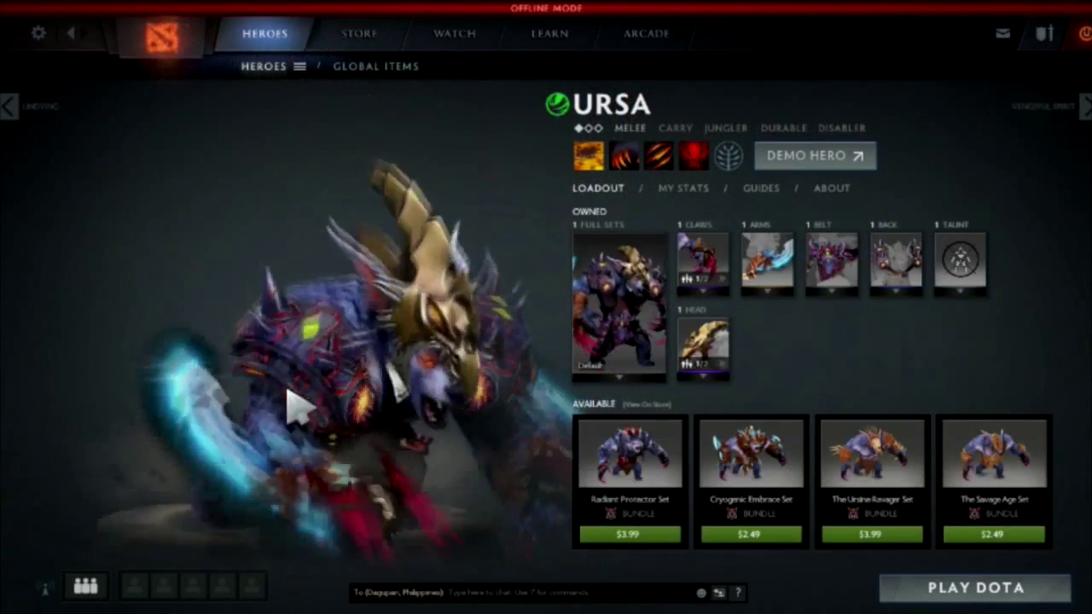
pyautogui.moveTo(408, 410); pyautogui.dragTo(376, 431)
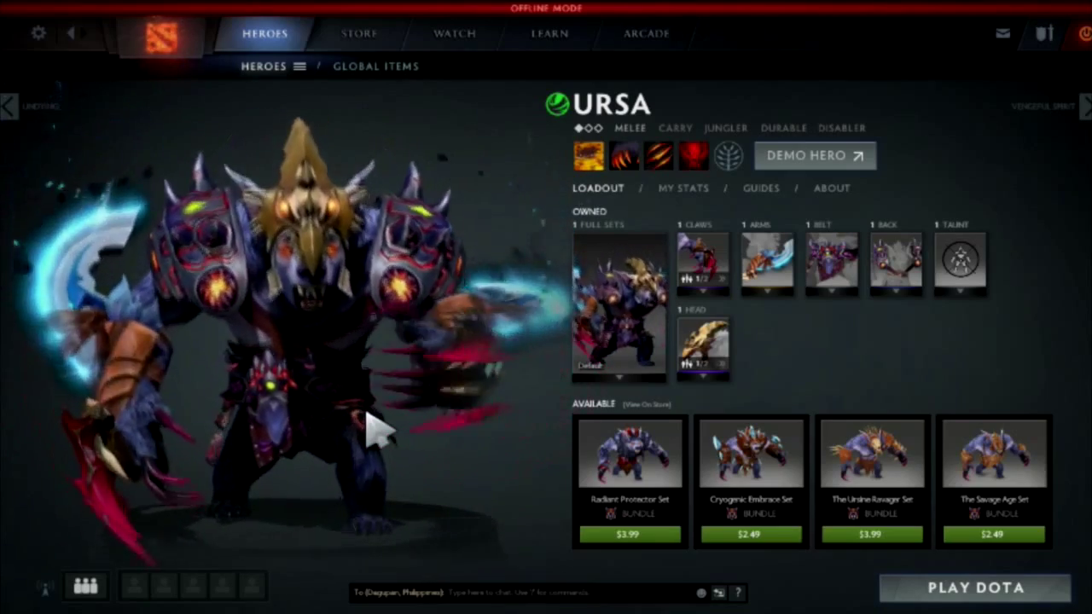
# Compare Ursa's in-game model with the injector's used-items list, and return to the Dota 2 hero grid
pyautogui.hotkey('alt', 'Tab')
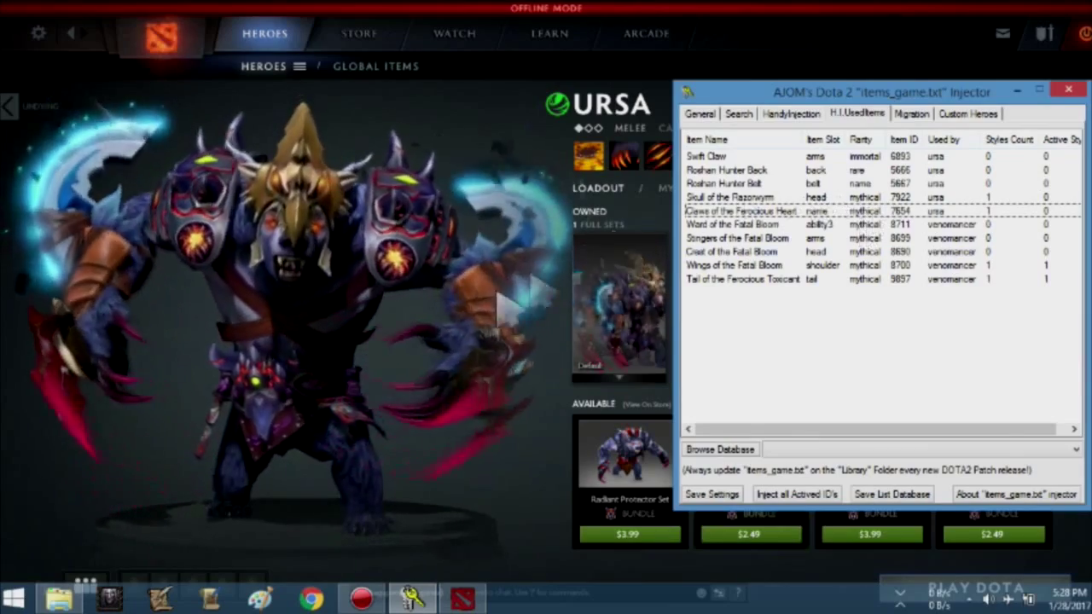
pyautogui.click(312, 349)
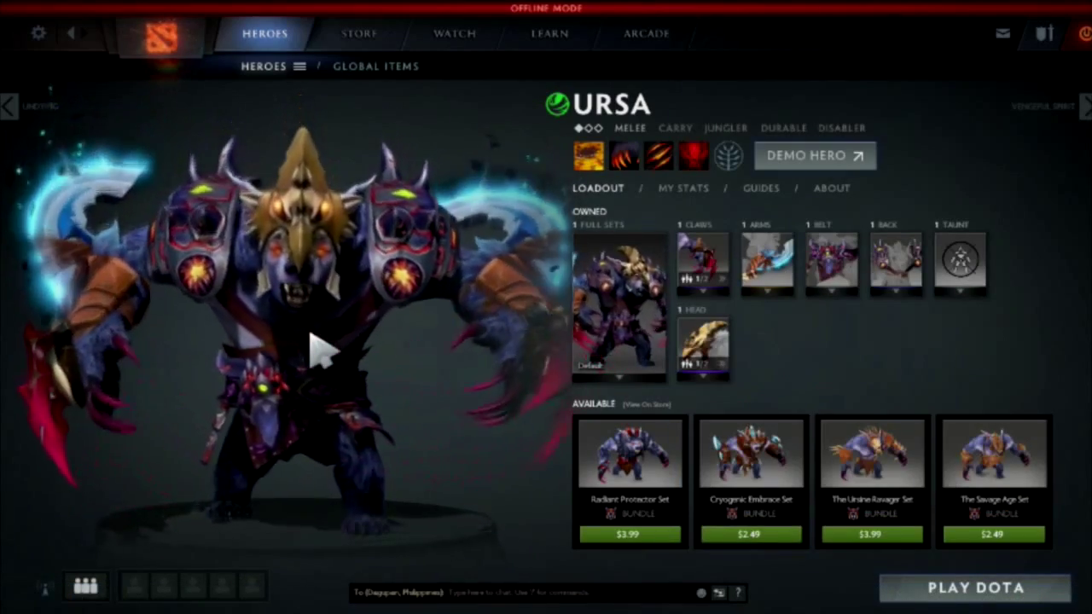
pyautogui.hotkey('alt', 'Tab')
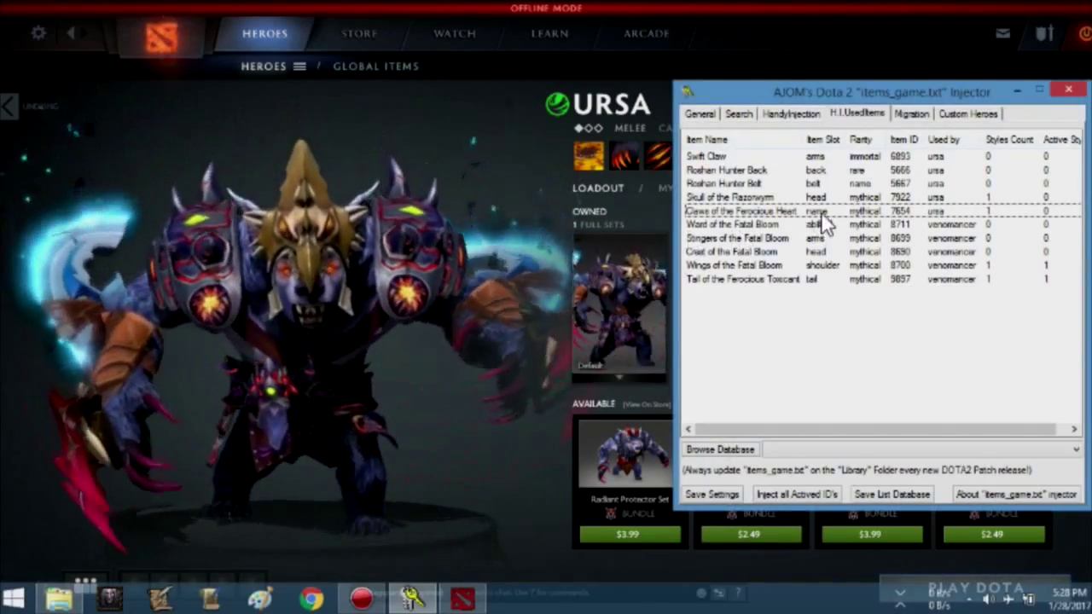
pyautogui.click(276, 42)
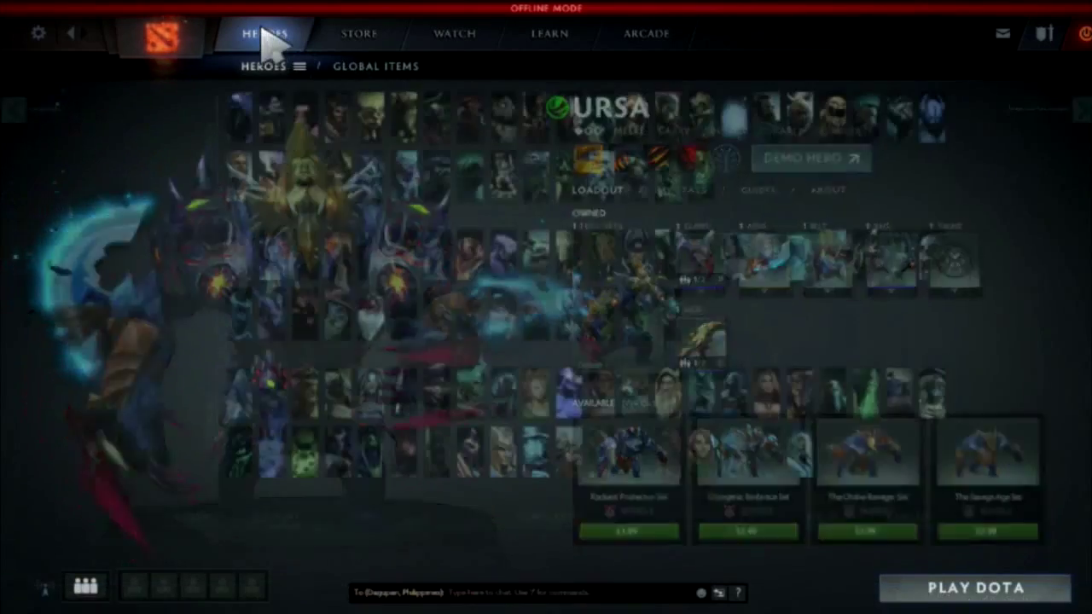
# Check the style columns of Skull of the Razorwyrm and Claws of the Ferocious Heart in the injector's used-items list
pyautogui.hotkey('alt', 'Tab')
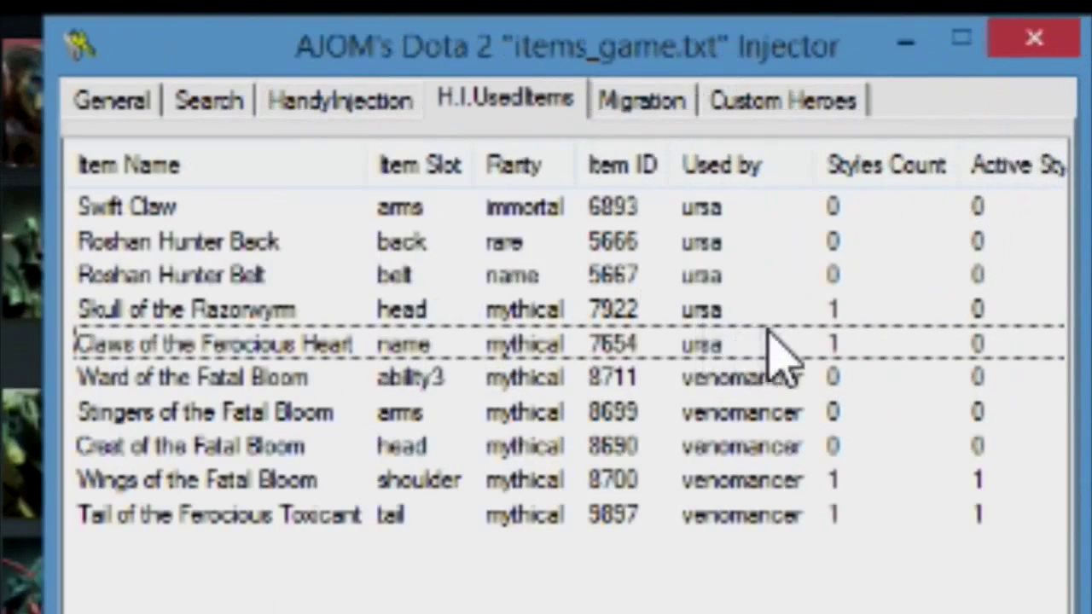
pyautogui.click(733, 311)
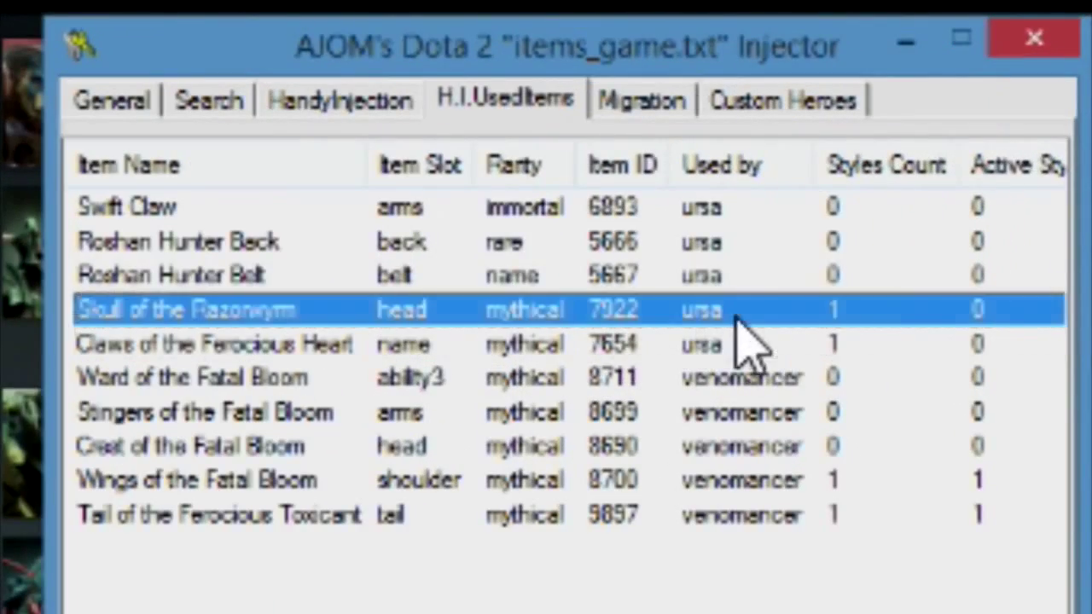
pyautogui.click(237, 345)
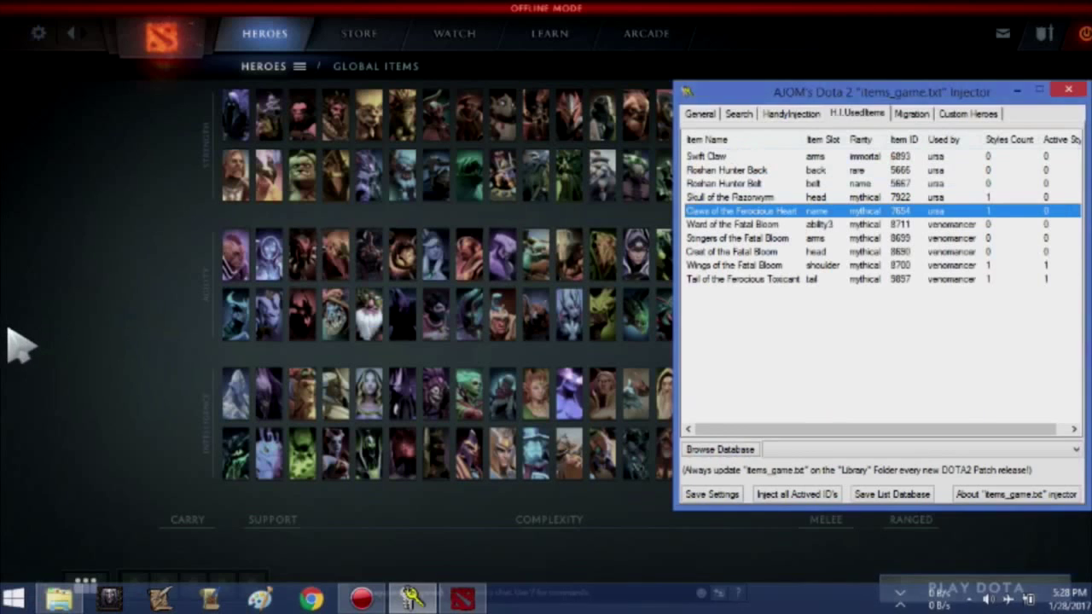
# Enter the note "skull of razorwyrm has available style" in the Dota 2 hero grid search
pyautogui.click(20, 341)
pyautogui.write('sku')
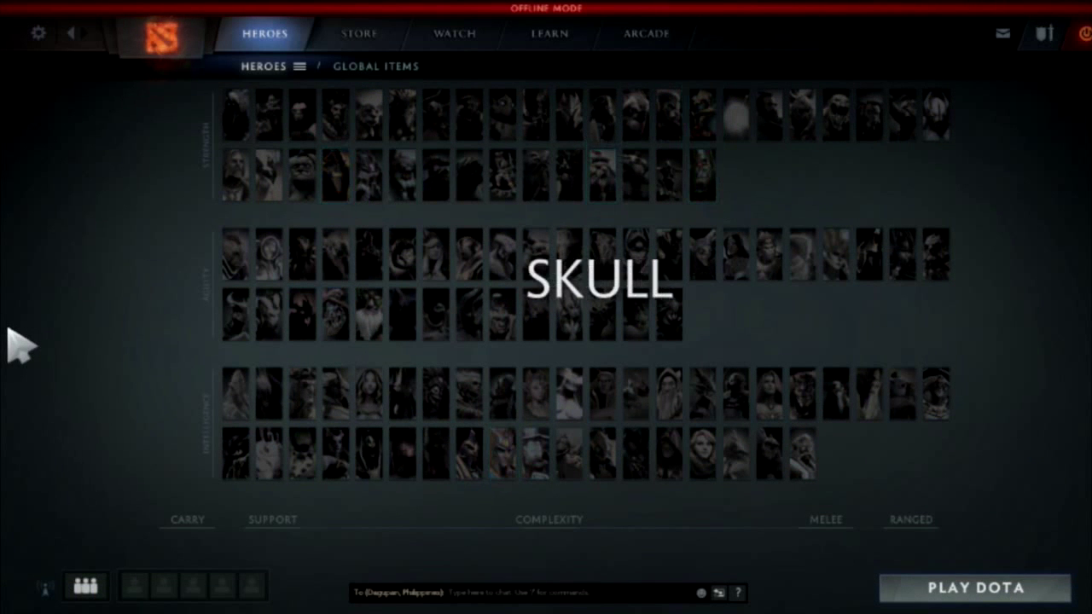
pyautogui.write('ll of razorwyrm has')
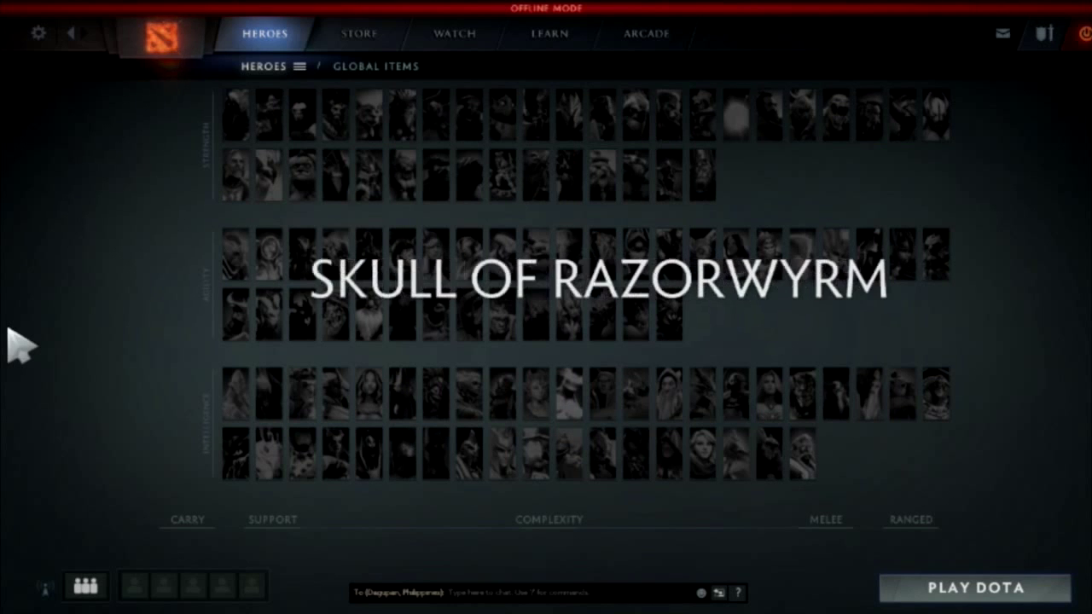
pyautogui.write(' avai')
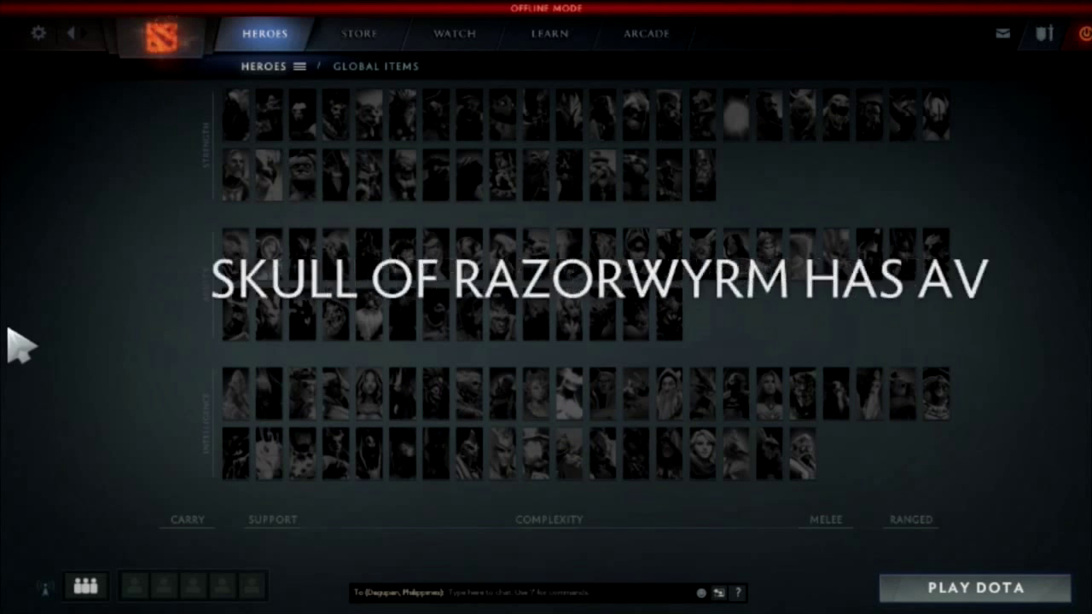
pyautogui.write('lable style')
# Highlight Skull of the Razorwyrm in the used-items list and enter the note "also the claws" in the hero grid search
pyautogui.hotkey('alt', 'Tab')
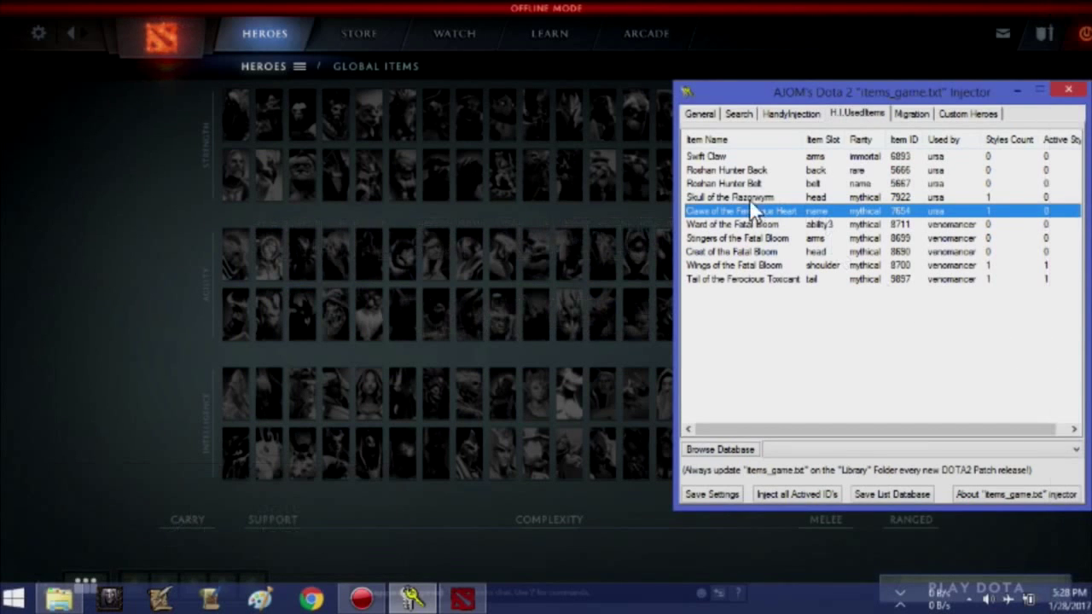
pyautogui.click(752, 196)
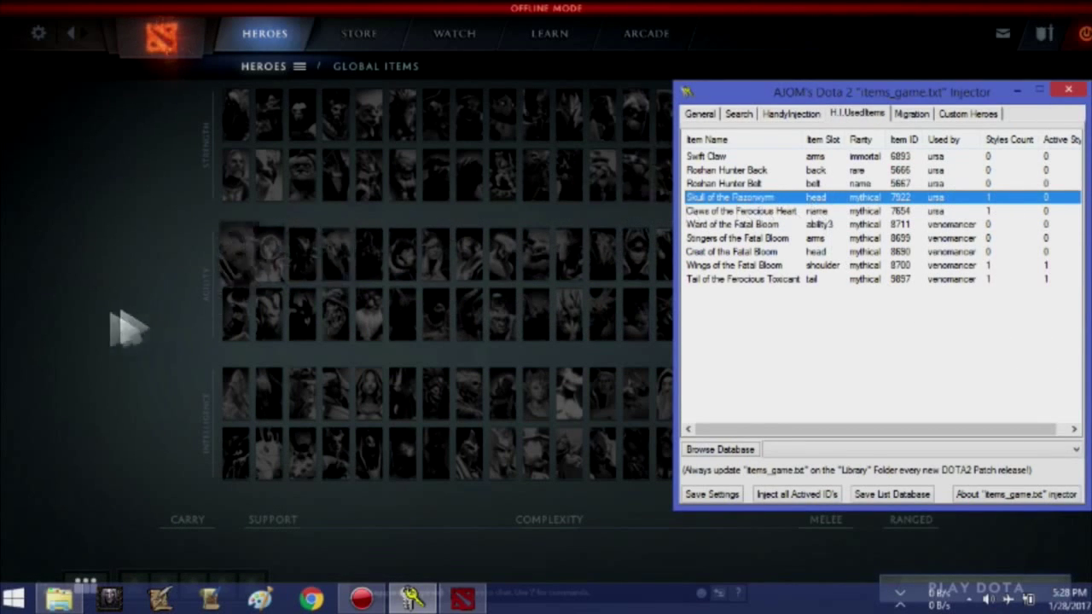
pyautogui.click(39, 337)
pyautogui.write('als')
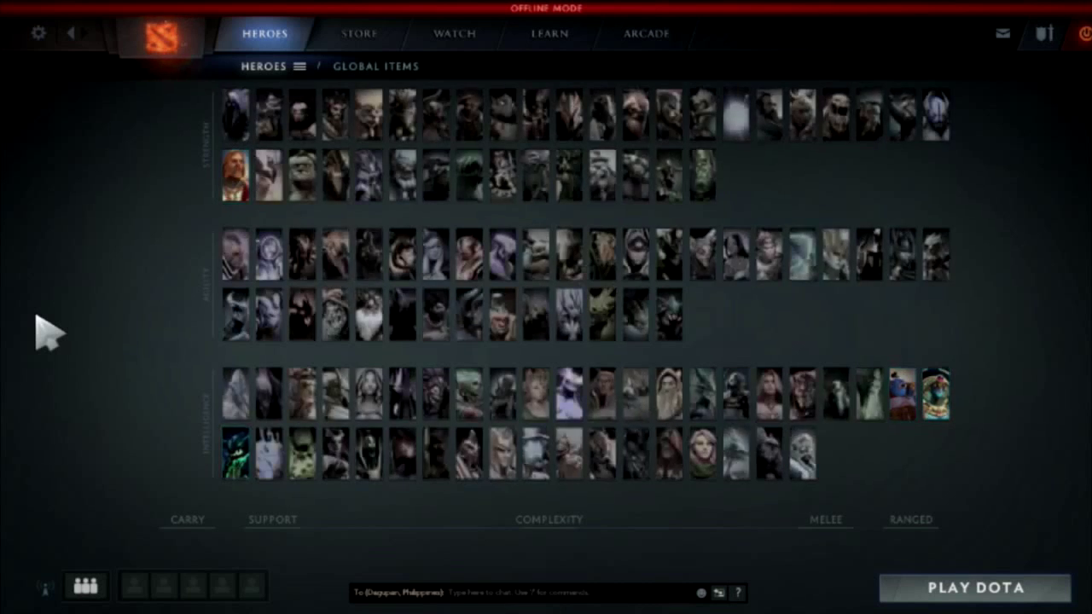
pyautogui.write('also the claws')
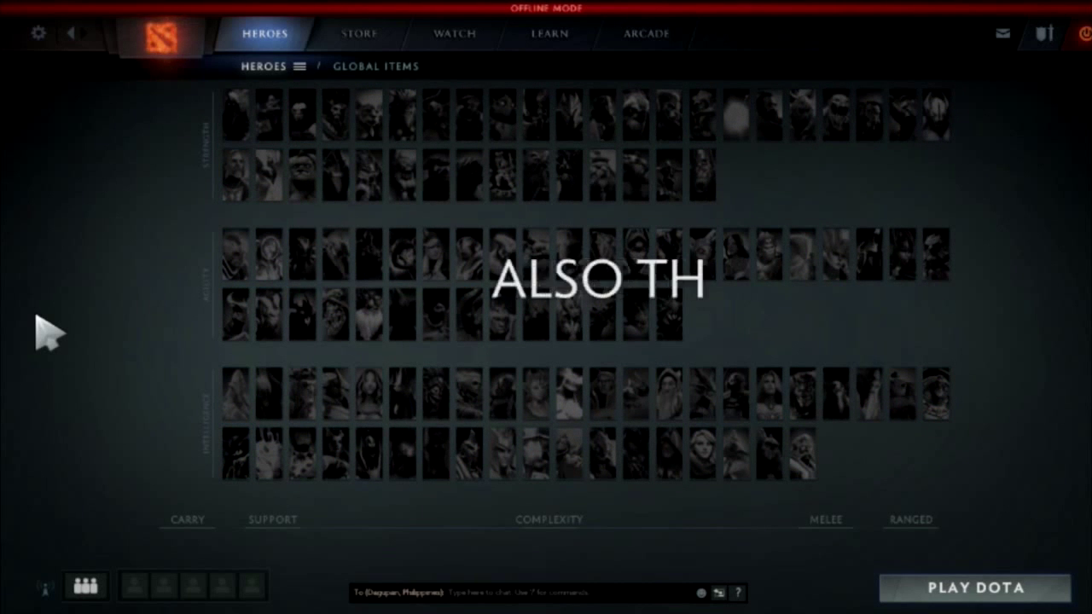
# Switch to the injector and change the active style of Ursa's Skull of the Razorwyrm to 1
pyautogui.hotkey('alt', 'Tab')
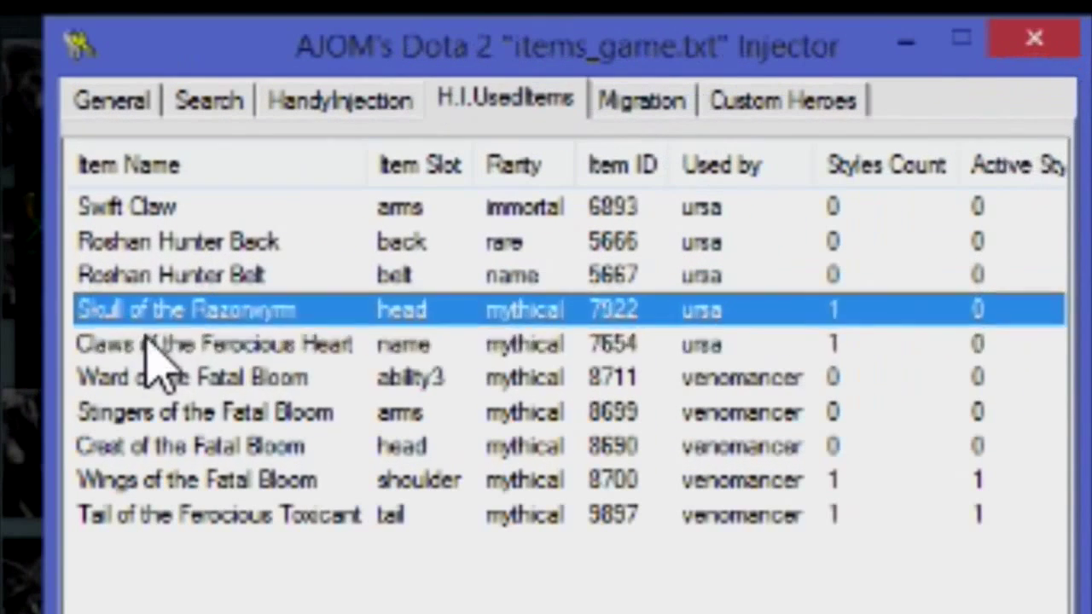
pyautogui.click(768, 212)
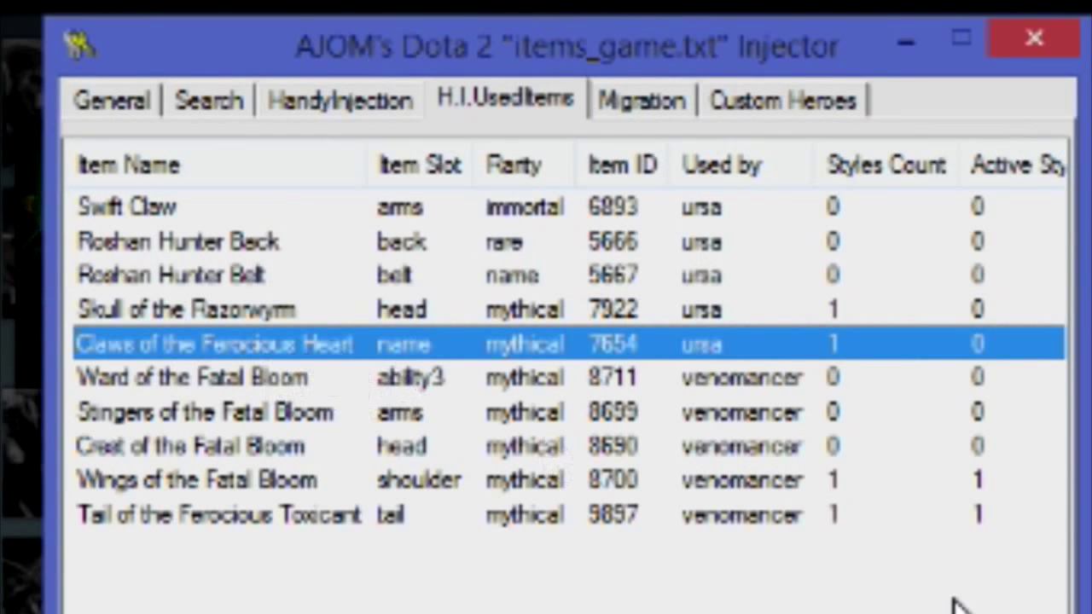
pyautogui.click(814, 310)
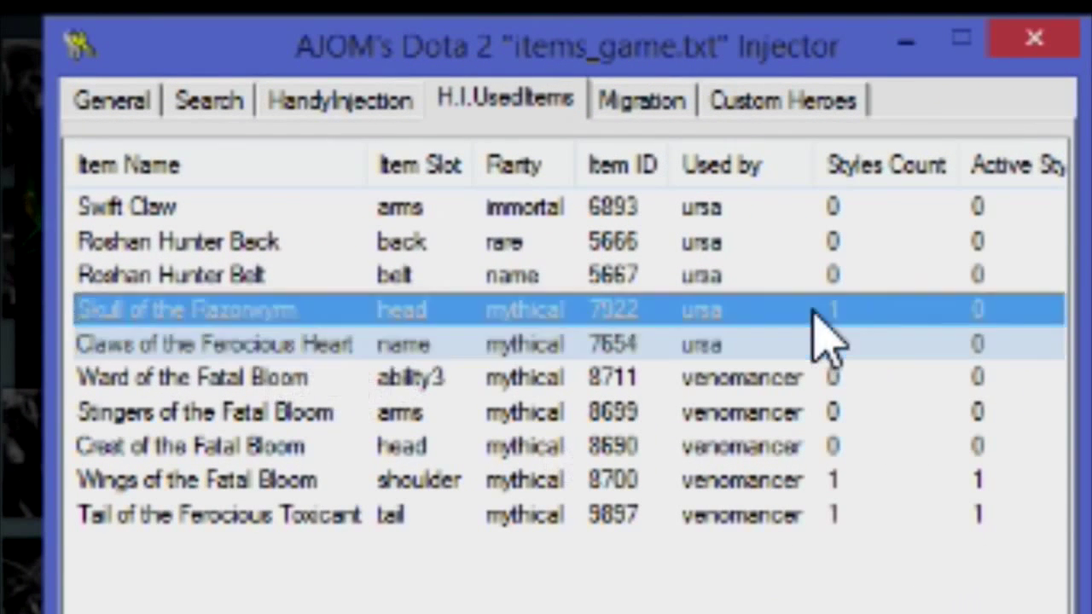
pyautogui.rightClick(910, 312)
pyautogui.click(920, 384)
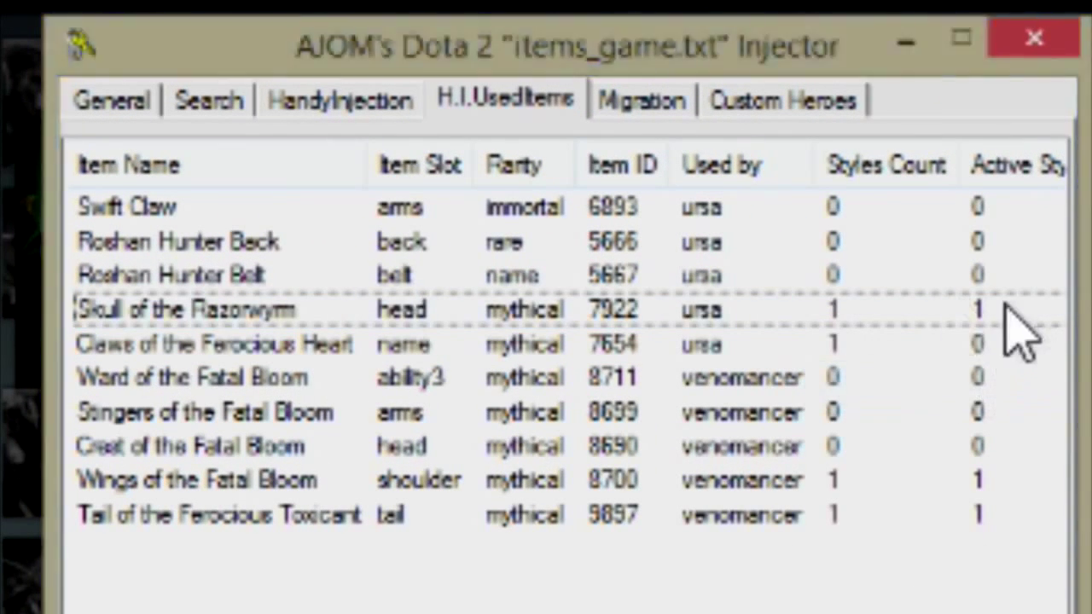
# Change the active style of Ursa's Claws of the Ferocious Heart to 1
pyautogui.click(821, 348)
pyautogui.rightClick(807, 350)
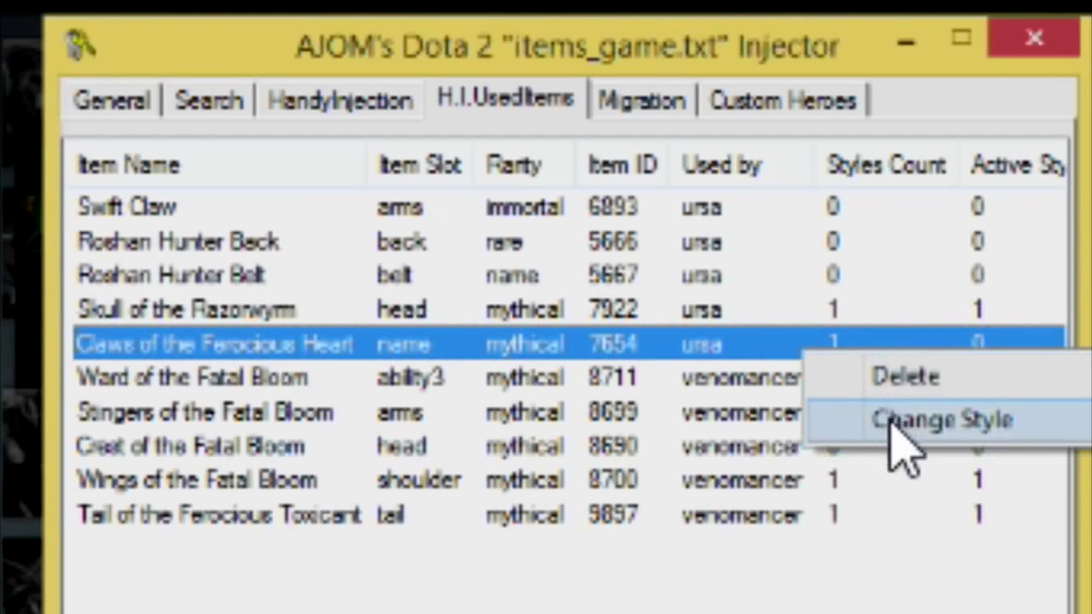
pyautogui.click(887, 422)
# Toggle the active style of Ursa's Claws of the Ferocious Heart between 0 and 1, ending on 1
pyautogui.click(646, 334)
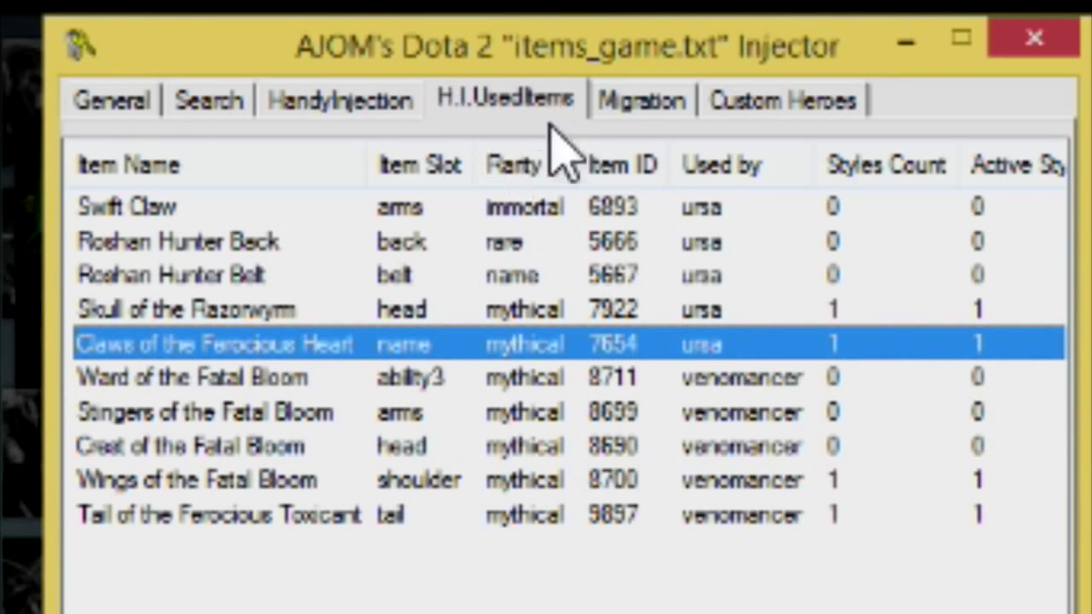
pyautogui.rightClick(643, 352)
pyautogui.click(734, 414)
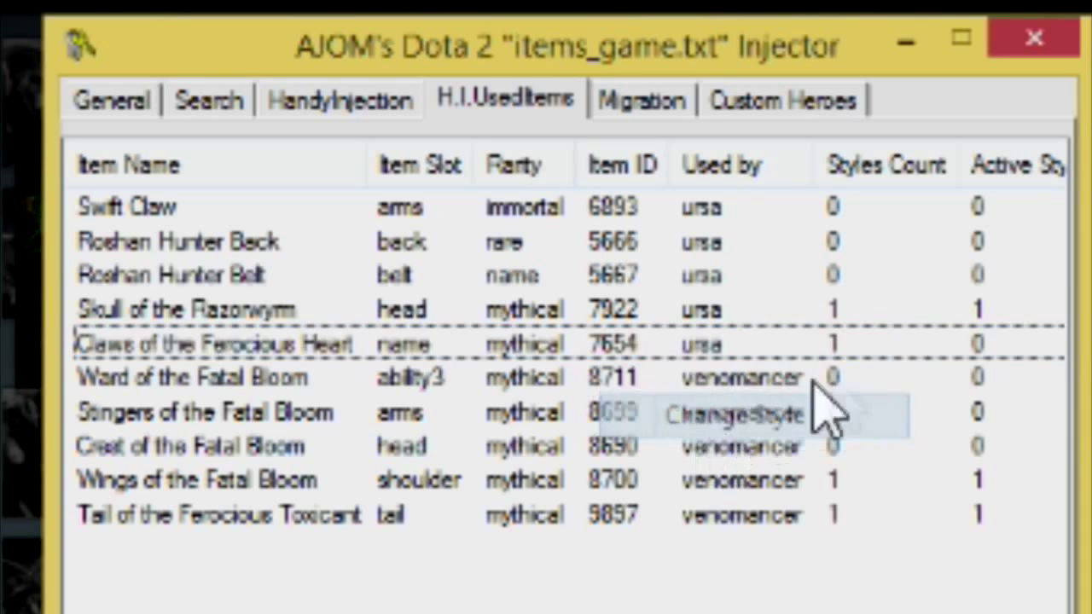
pyautogui.rightClick(807, 348)
pyautogui.click(939, 415)
pyautogui.click(747, 350)
pyautogui.rightClick(743, 348)
pyautogui.click(798, 418)
pyautogui.click(768, 359)
pyautogui.rightClick(766, 350)
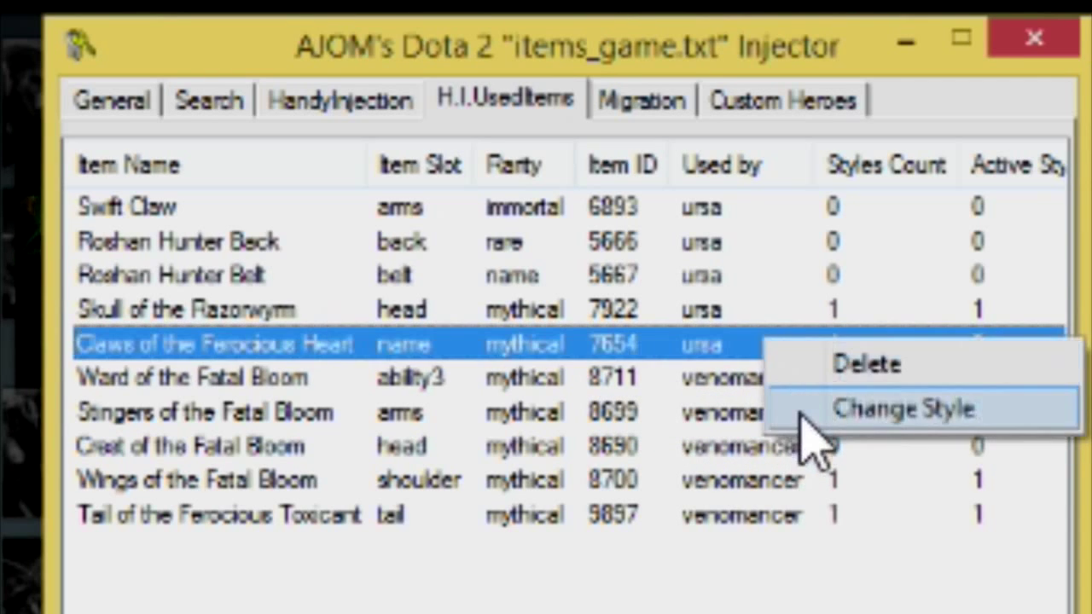
pyautogui.click(785, 416)
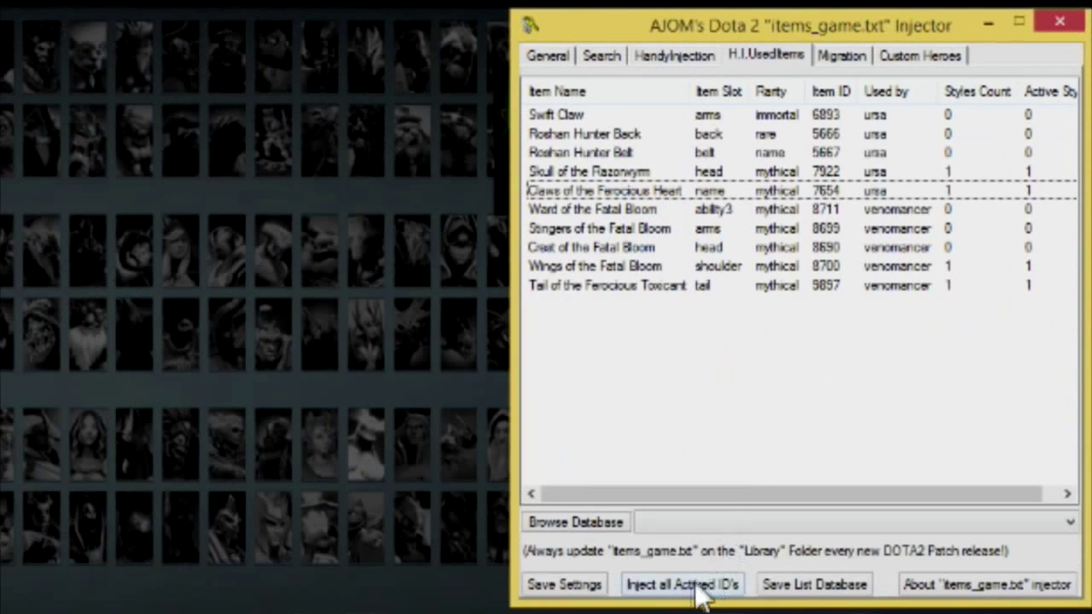
# Inject all activated IDs into items_game.txt and quit Dota 2
pyautogui.click(682, 586)
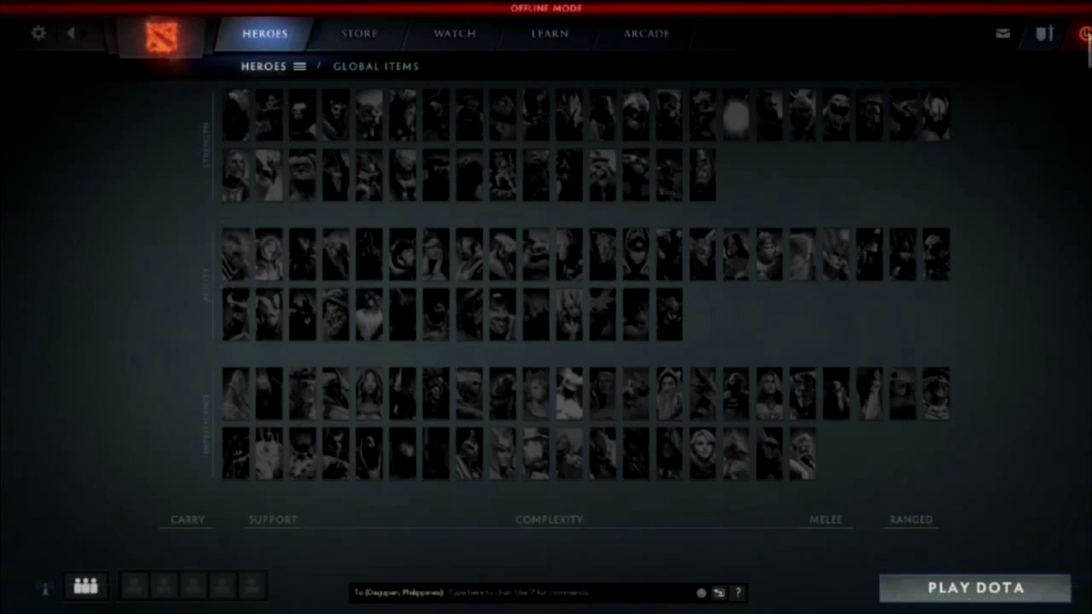
pyautogui.click(1084, 35)
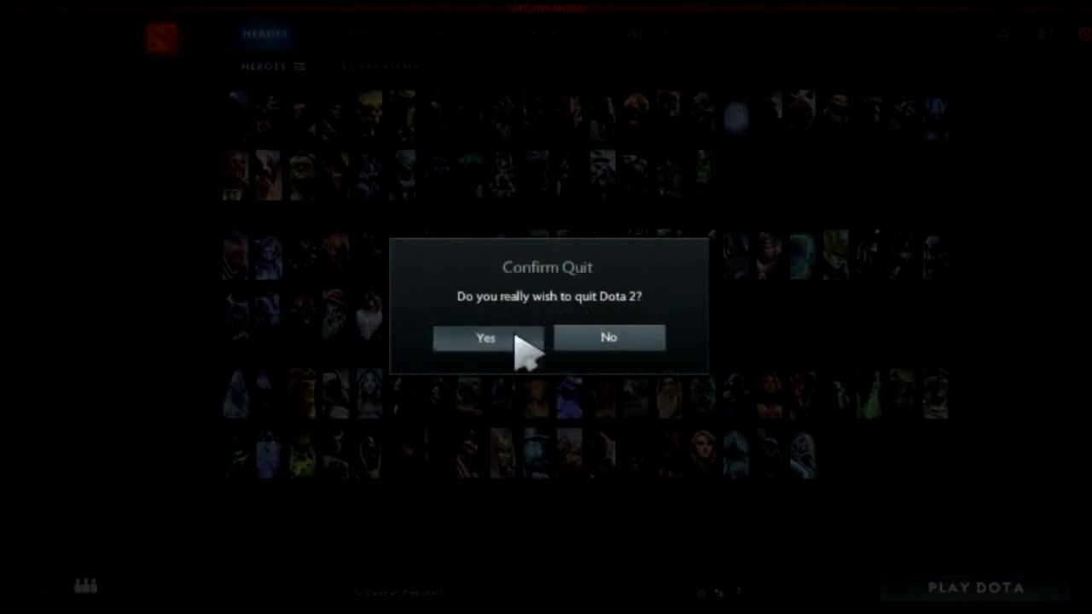
pyautogui.click(514, 335)
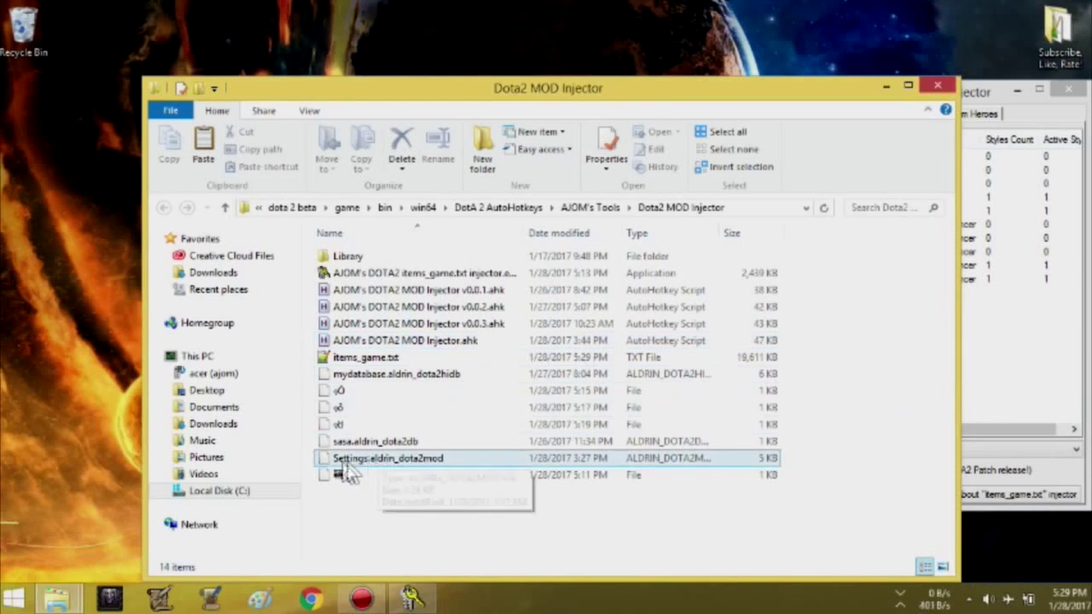
# Copy items_game.txt from the Dota2 MOD Injector folder into VPK CREATOR\testpak01_dir\scripts\items, overwriting the existing file
pyautogui.click(354, 361)
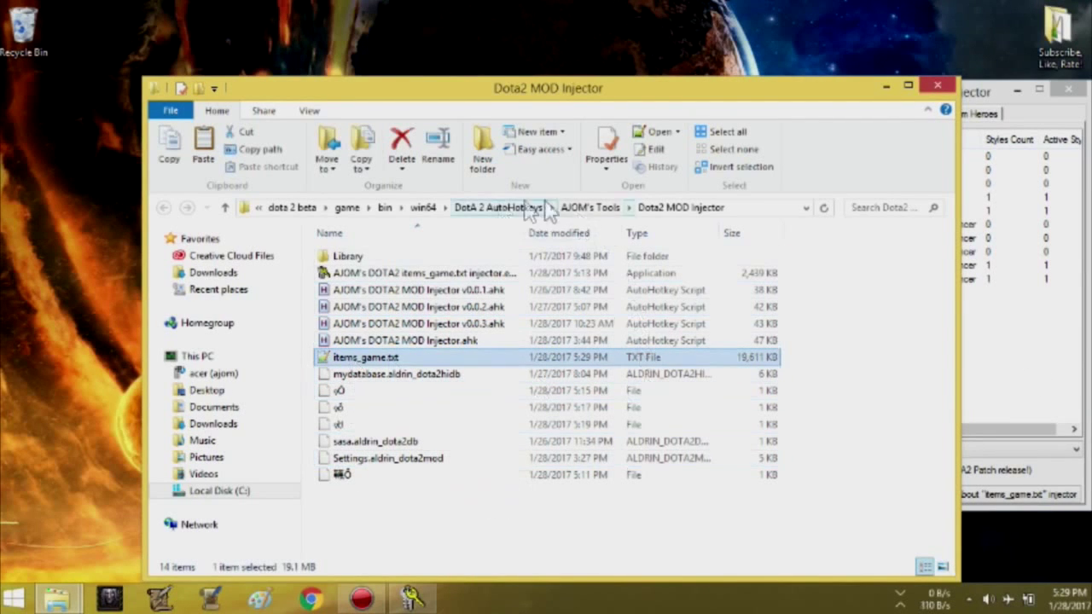
pyautogui.click(346, 208)
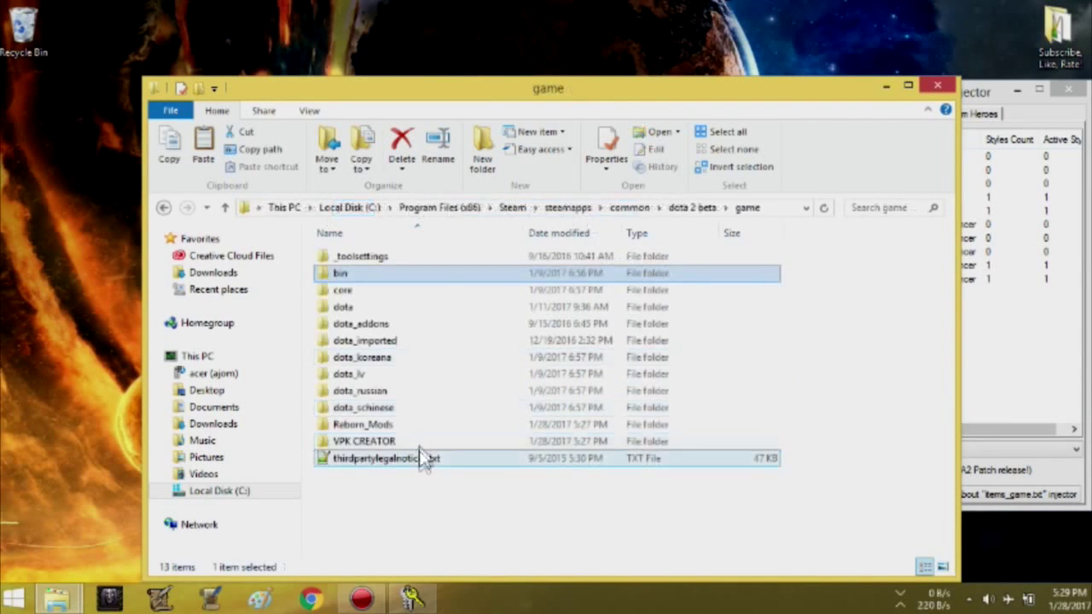
pyautogui.doubleClick(414, 445)
pyautogui.doubleClick(398, 284)
pyautogui.doubleClick(400, 258)
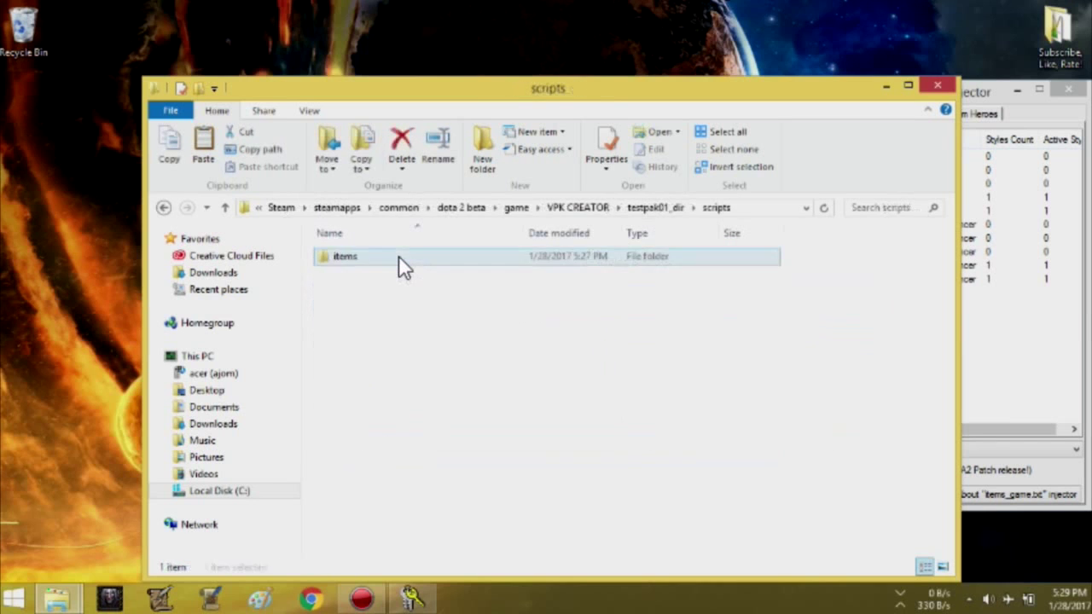
pyautogui.doubleClick(402, 260)
pyautogui.hotkey('ctrl', 'v')
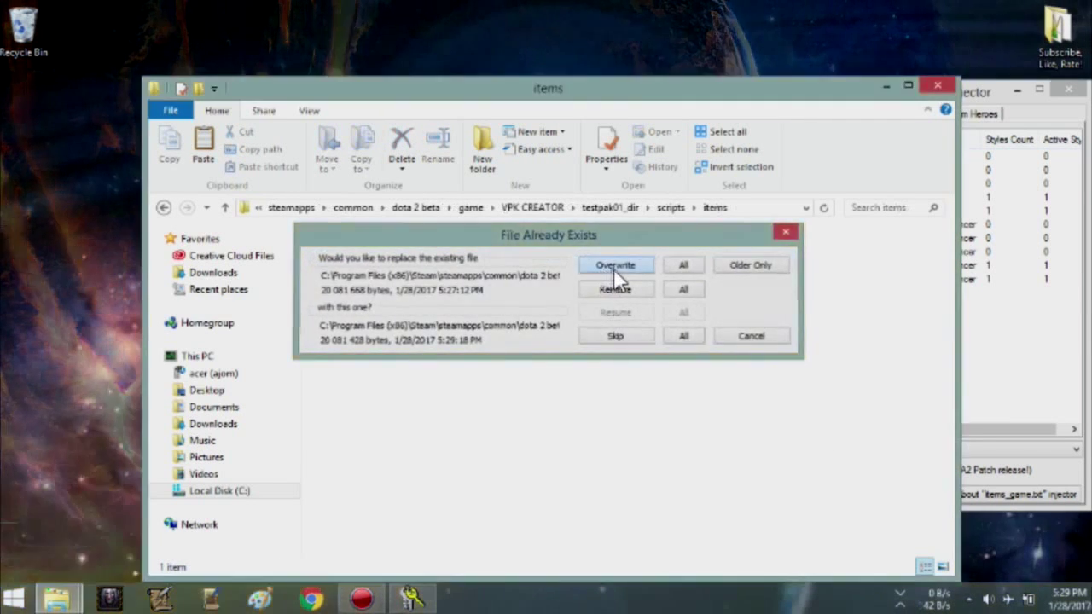
pyautogui.click(613, 267)
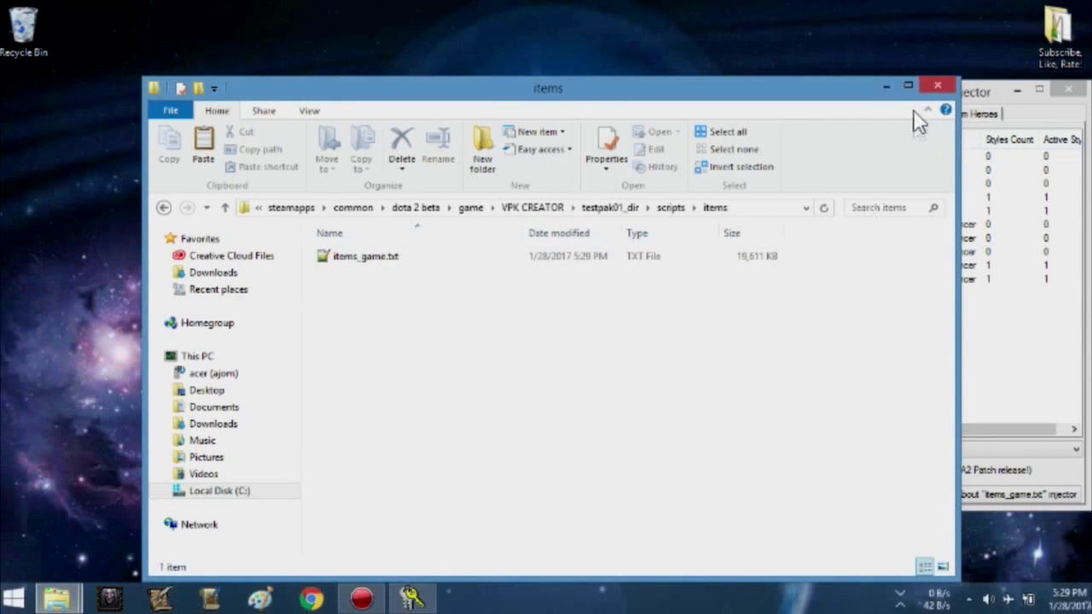
# Build the VPK archive from the testpak01_dir folder and place the new pak01_dir.vpk in the game's Reborn_Mods folder
pyautogui.click(530, 211)
pyautogui.doubleClick(465, 327)
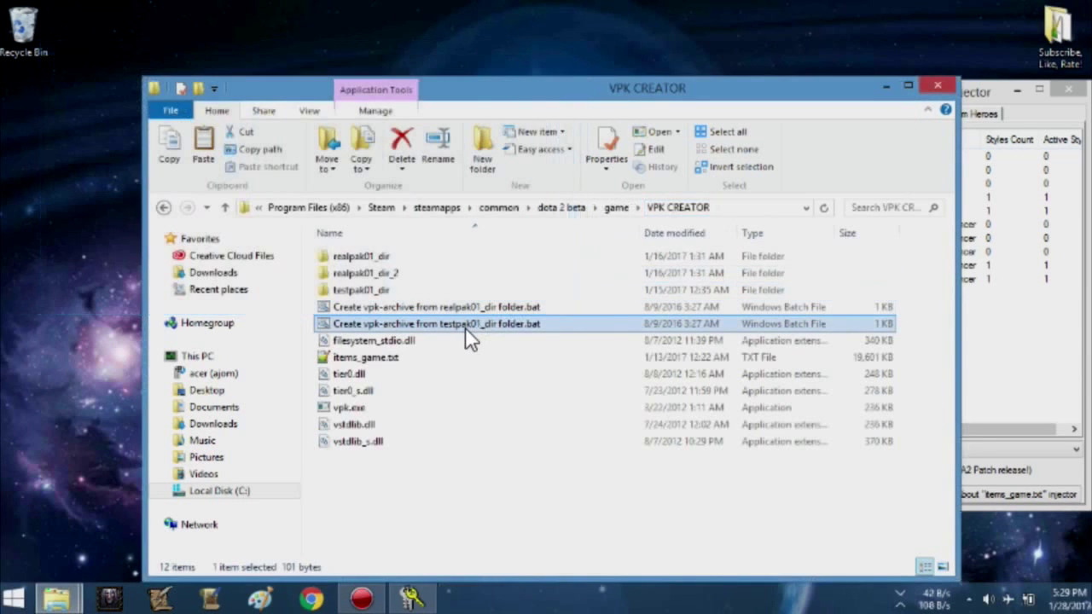
pyautogui.click(551, 370)
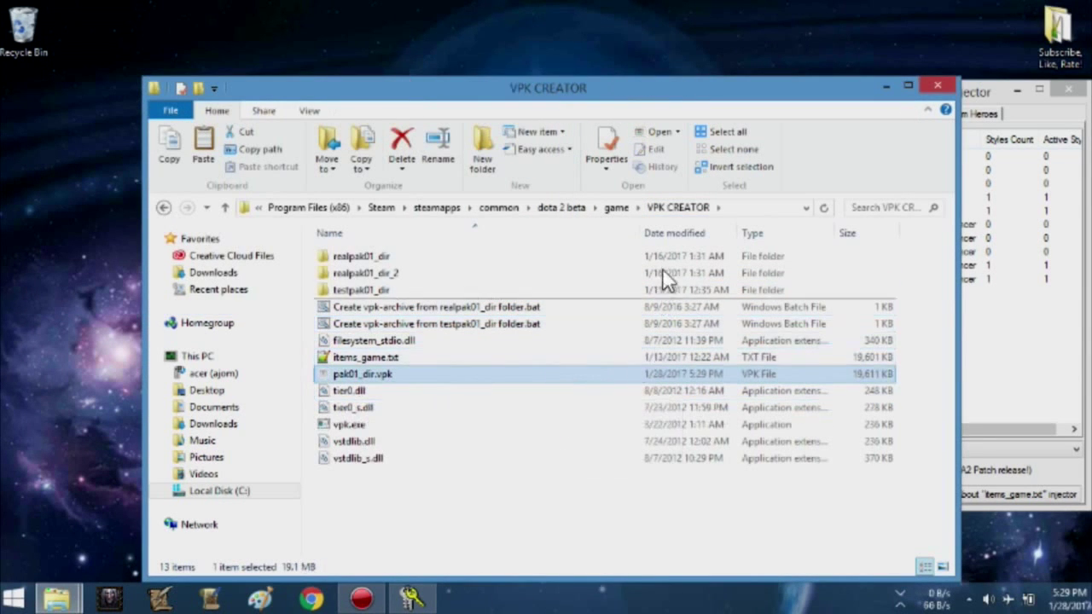
pyautogui.click(611, 209)
pyautogui.doubleClick(437, 419)
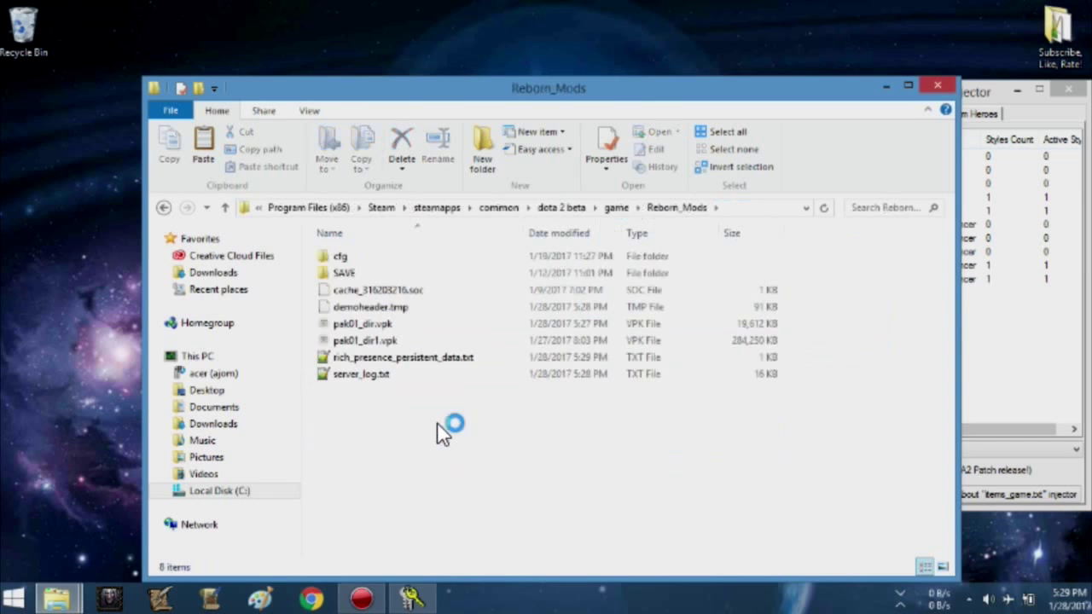
pyautogui.hotkey('ctrl', 'v')
pyautogui.click(885, 87)
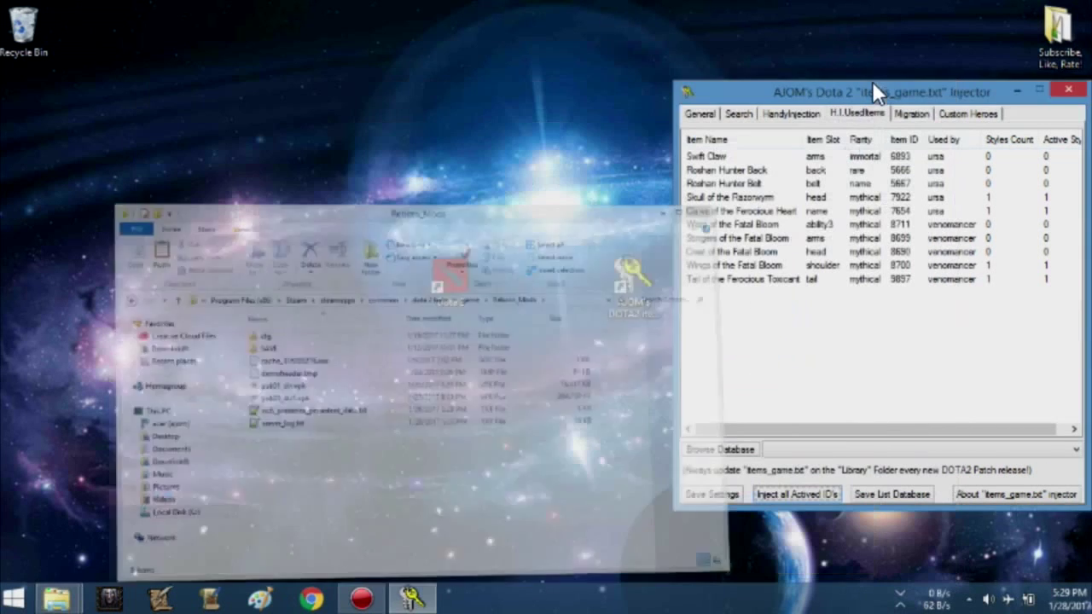
# Relaunch Dota 2, open Ursa's loadout and rotate the model to inspect the injected item styles
pyautogui.doubleClick(457, 273)
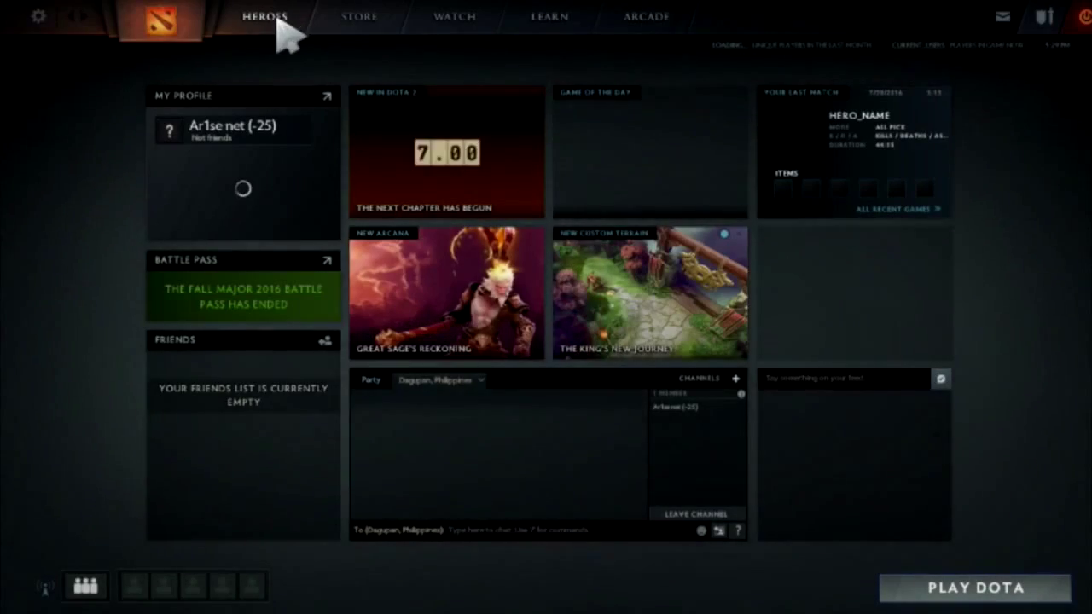
pyautogui.click(288, 22)
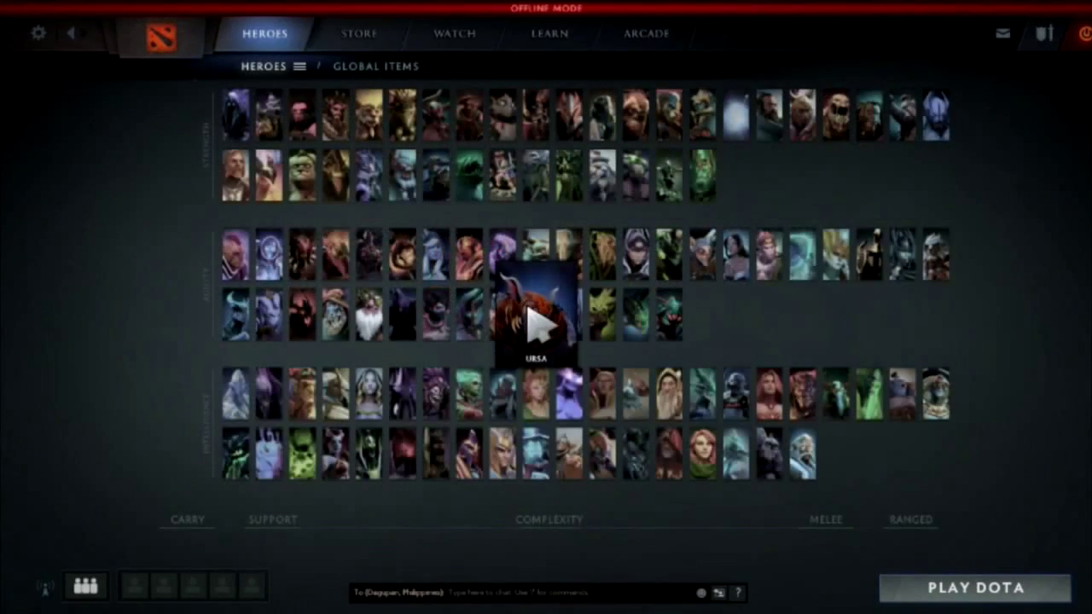
pyautogui.click(536, 324)
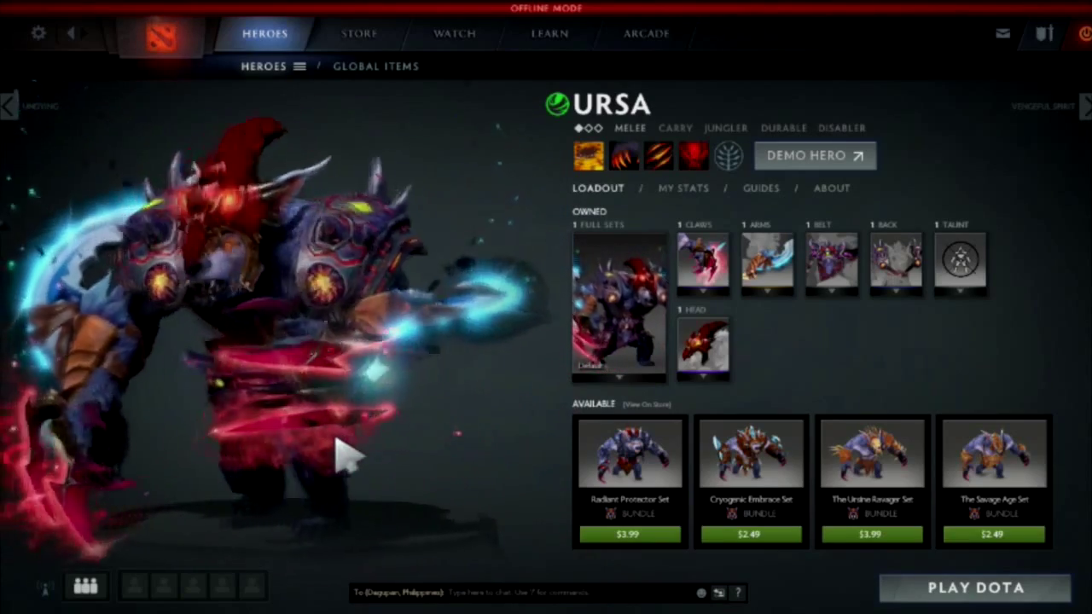
pyautogui.moveTo(352, 439); pyautogui.dragTo(512, 450)
pyautogui.moveTo(700, 359)
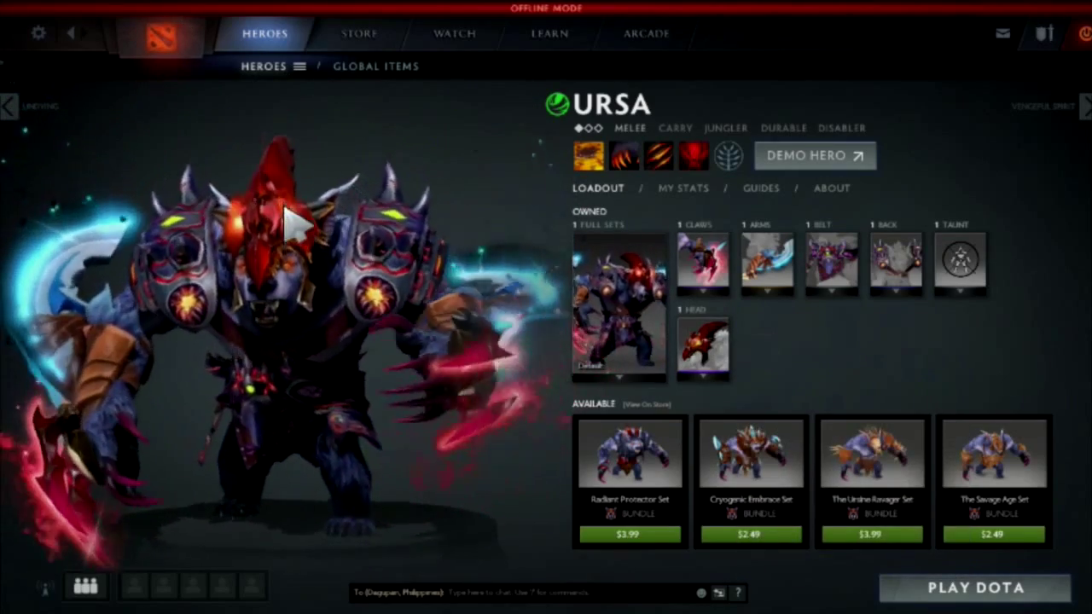
# Enter the note "the skull" in the hero grid search, view Ursa's loadout again and return to the grid
pyautogui.click(286, 37)
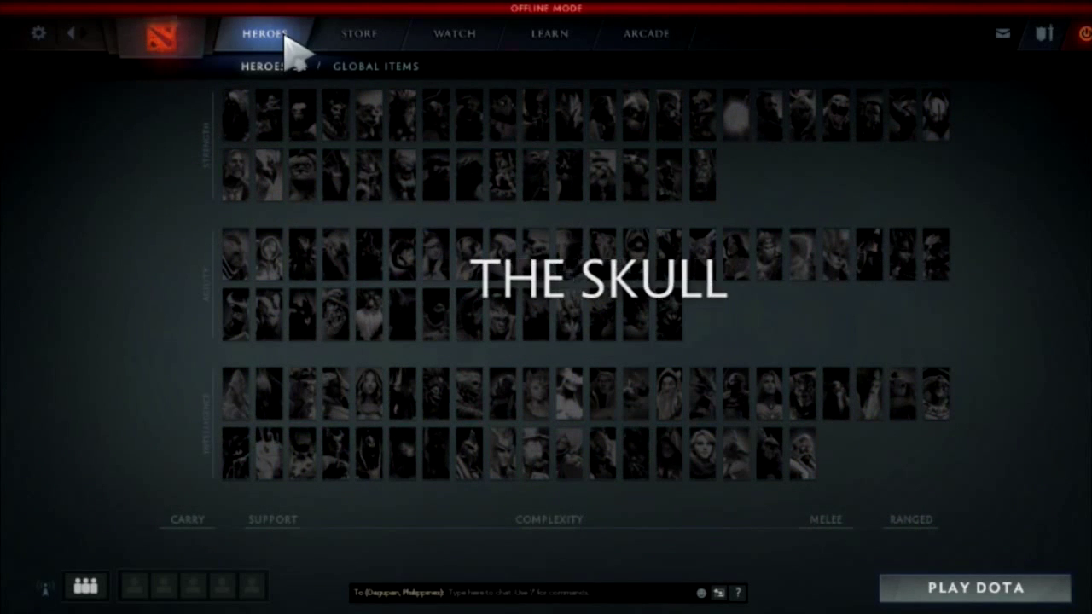
pyautogui.click(528, 322)
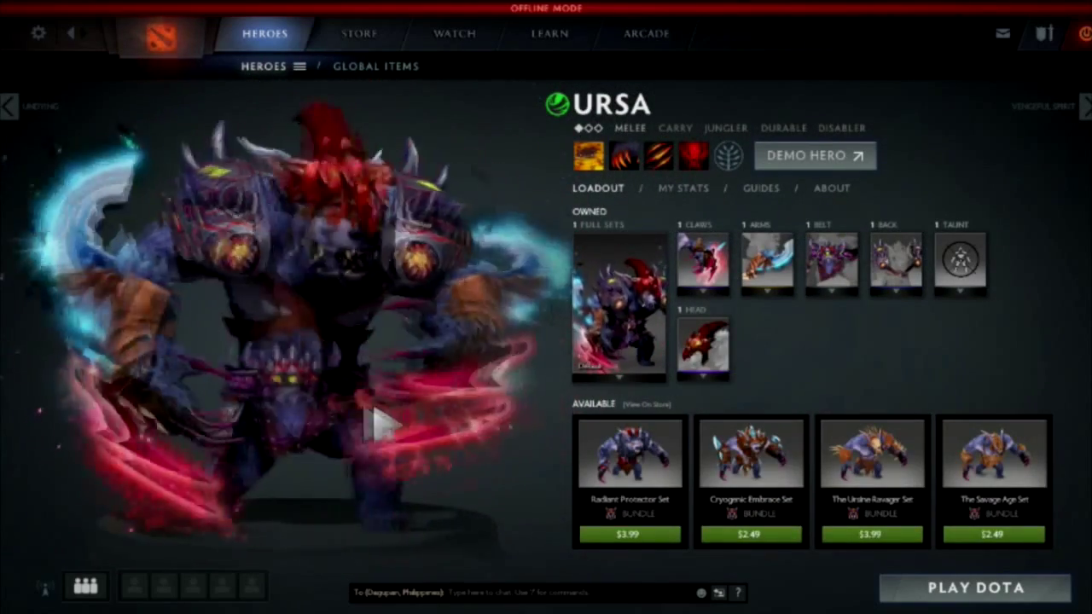
pyautogui.click(265, 35)
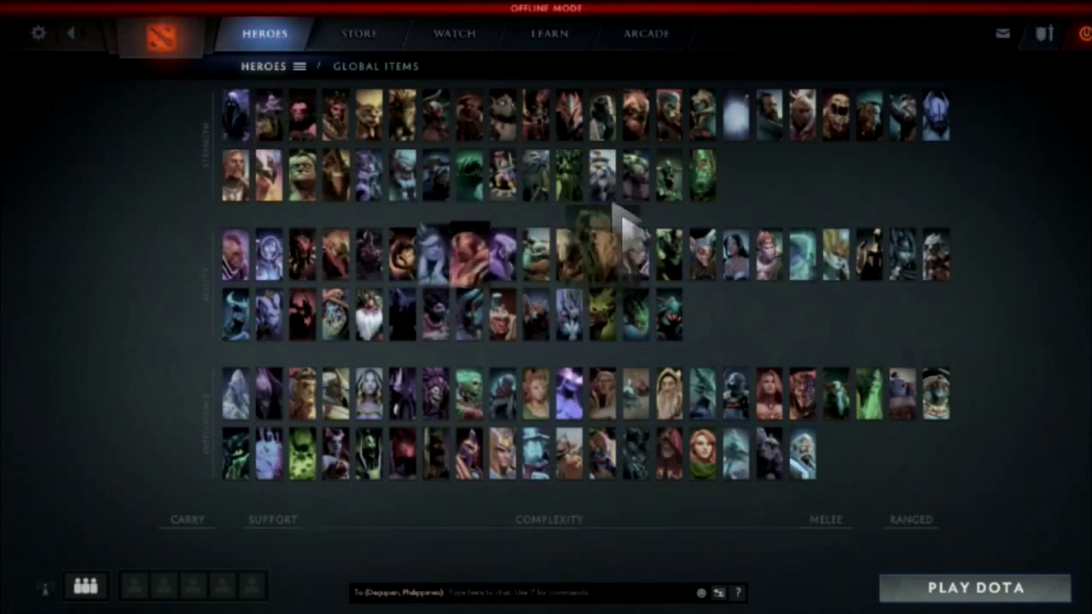
# Open Pudge's loadout, preview the Butcher's Wake bundle and leave it
pyautogui.click(311, 192)
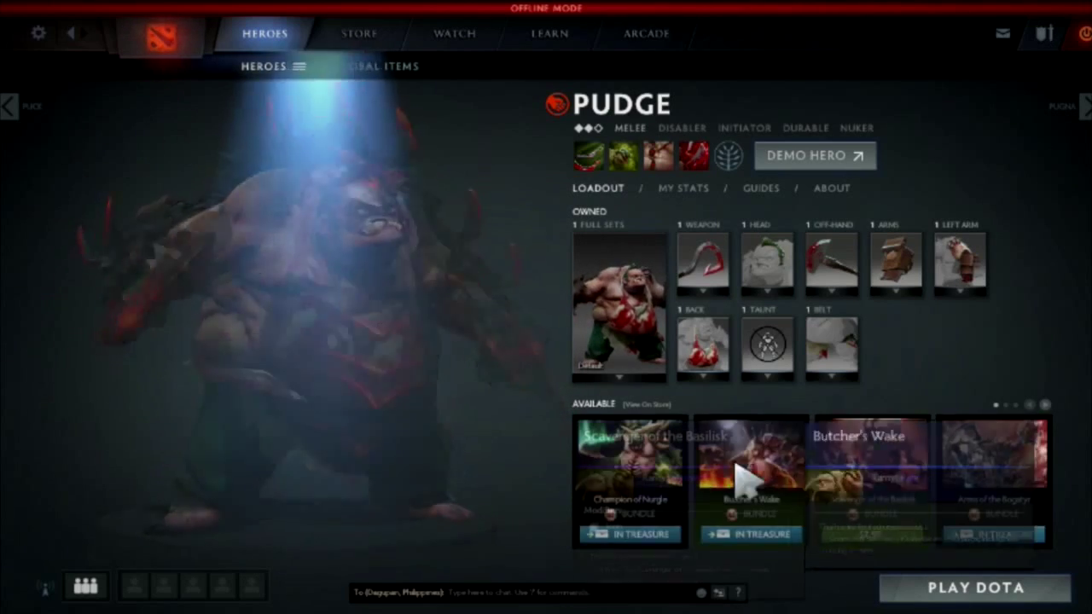
pyautogui.click(750, 476)
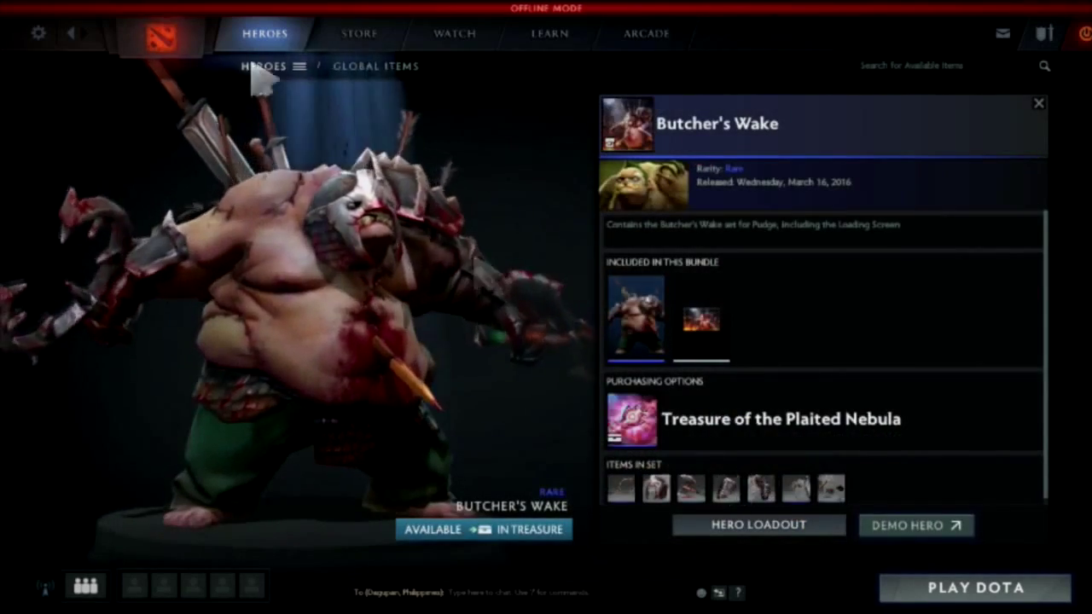
pyautogui.press('Escape')
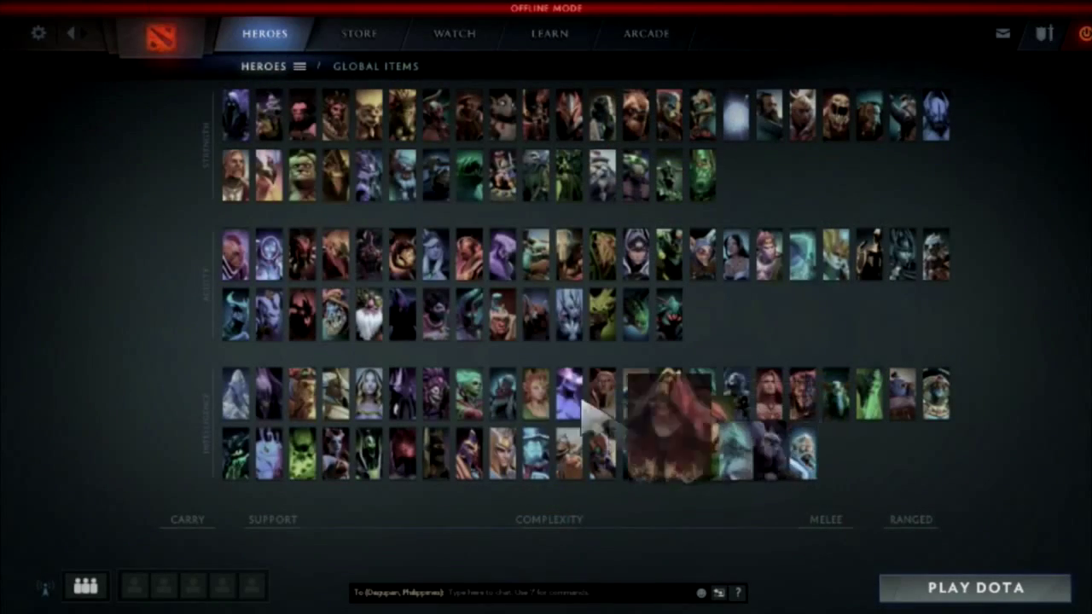
# Browse Pudge's next page of available bundles and open Chains of the Black Death
pyautogui.click(308, 183)
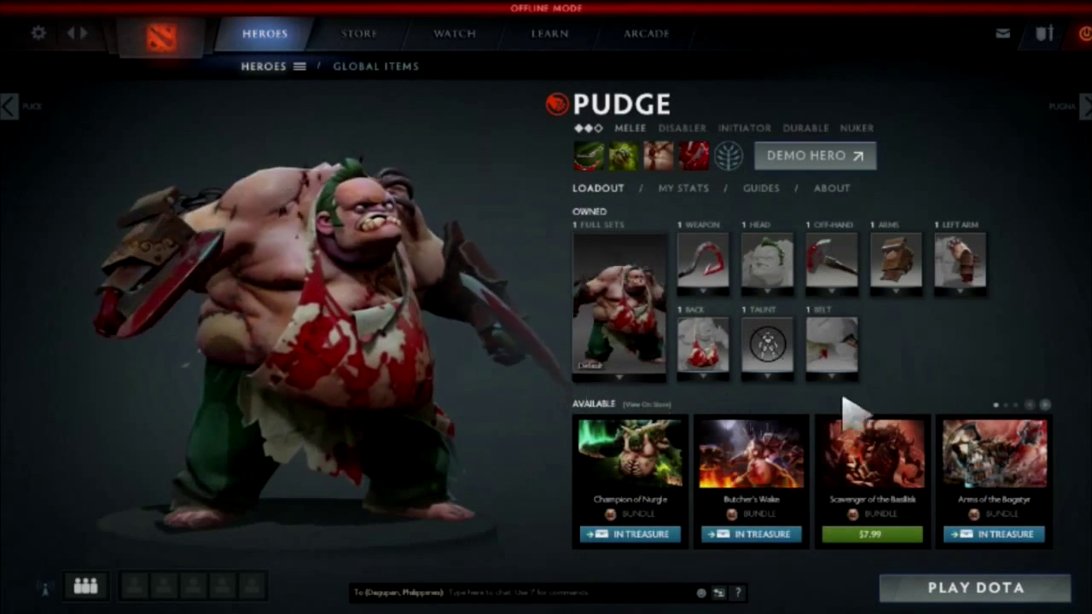
pyautogui.click(1006, 406)
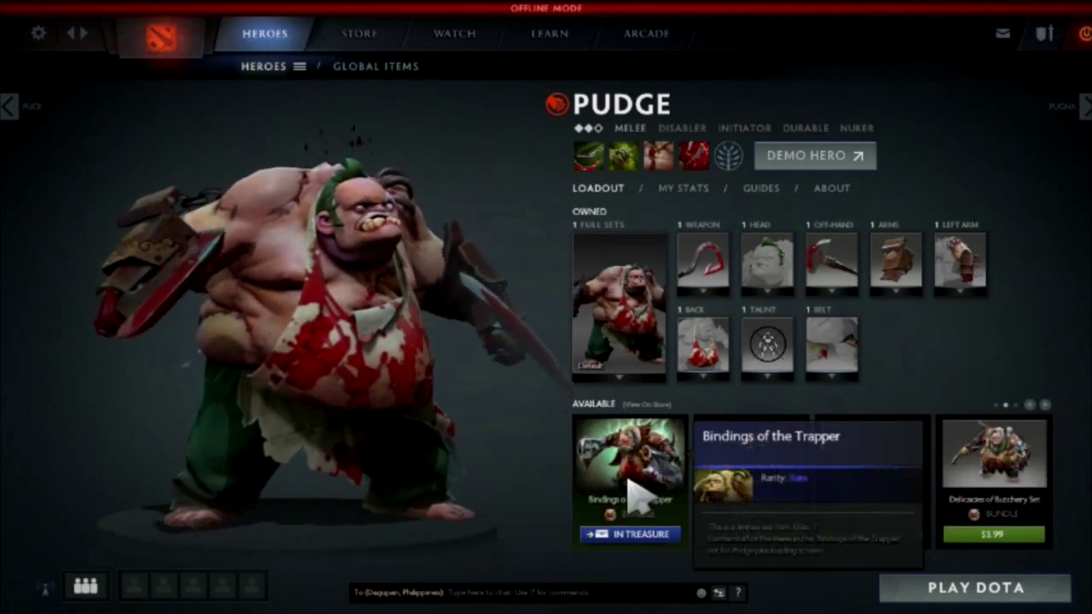
pyautogui.click(754, 493)
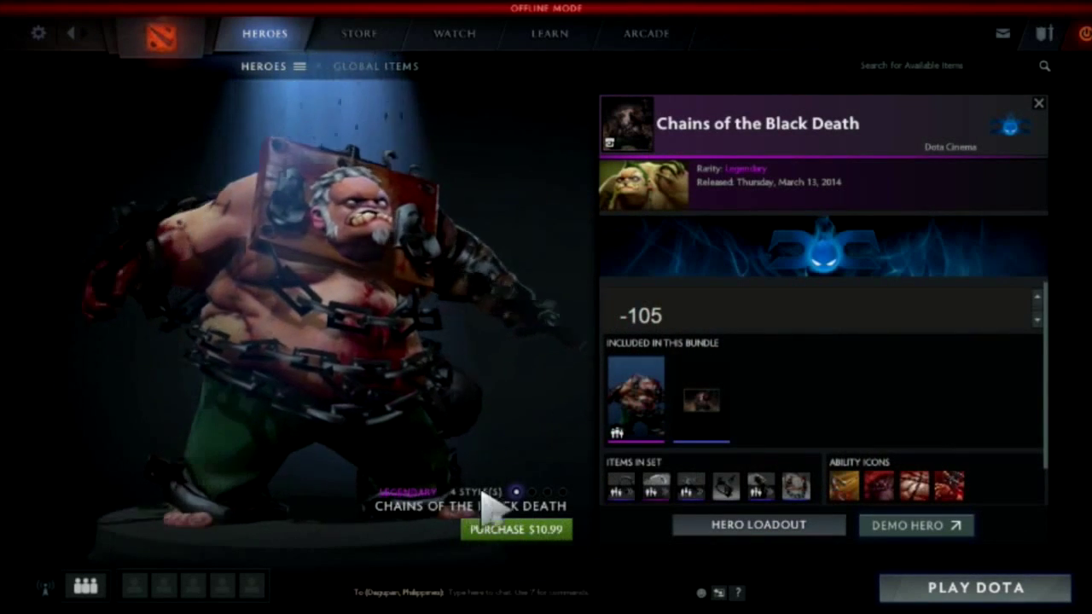
# Compare the first, third and fourth styles of Chains of the Black Death on Pudge's model
pyautogui.click(563, 492)
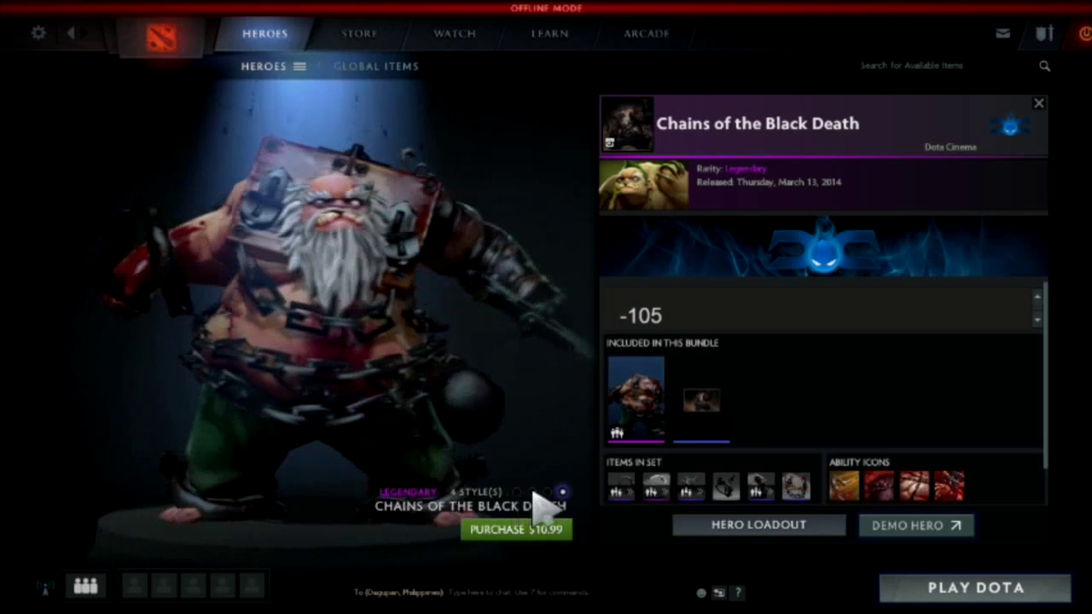
pyautogui.click(547, 493)
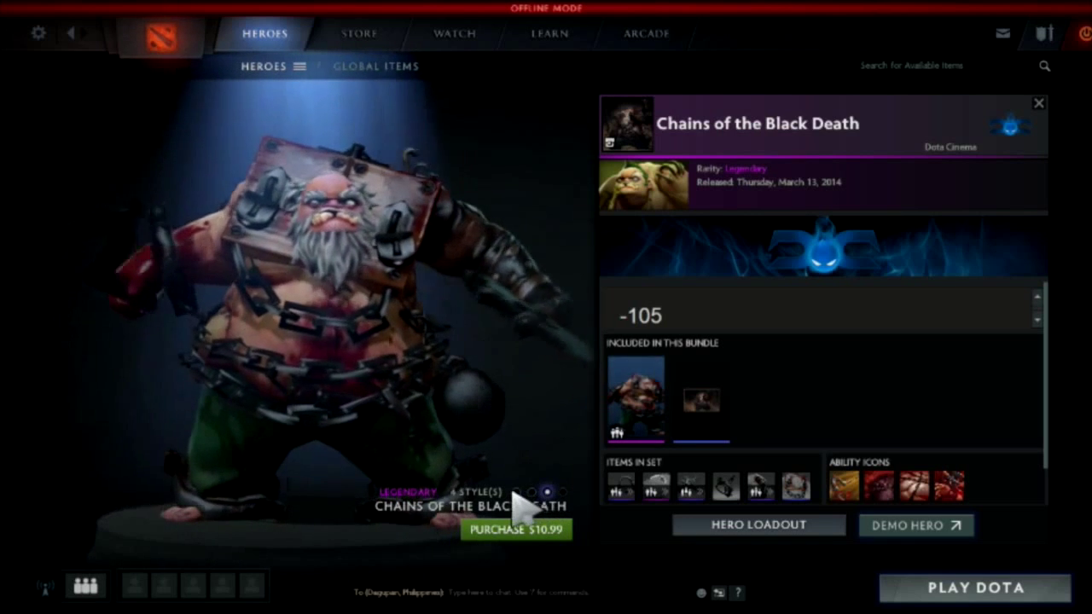
pyautogui.click(515, 493)
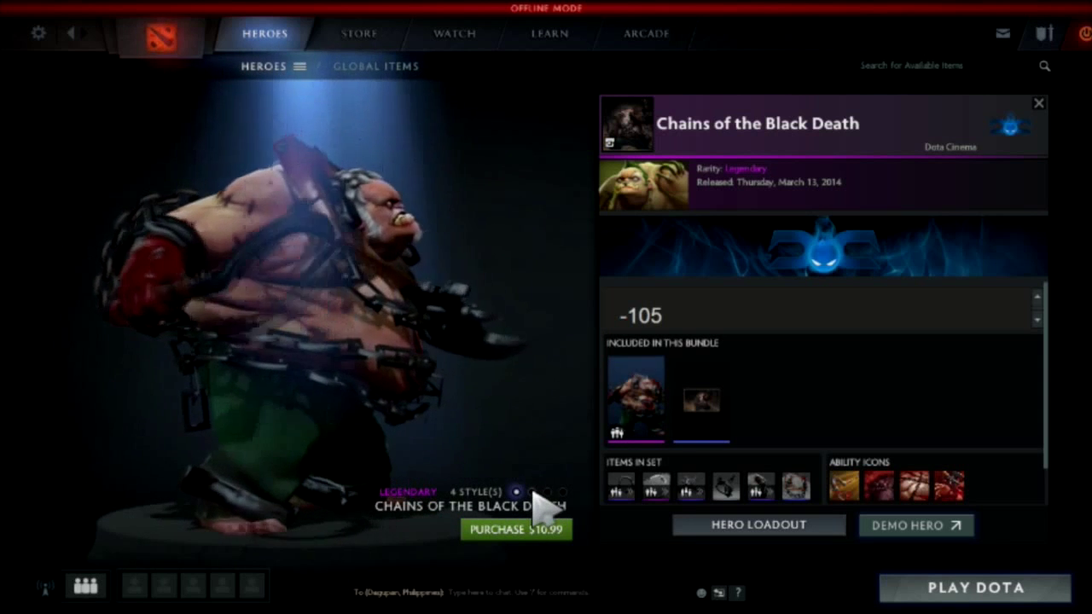
pyautogui.click(562, 493)
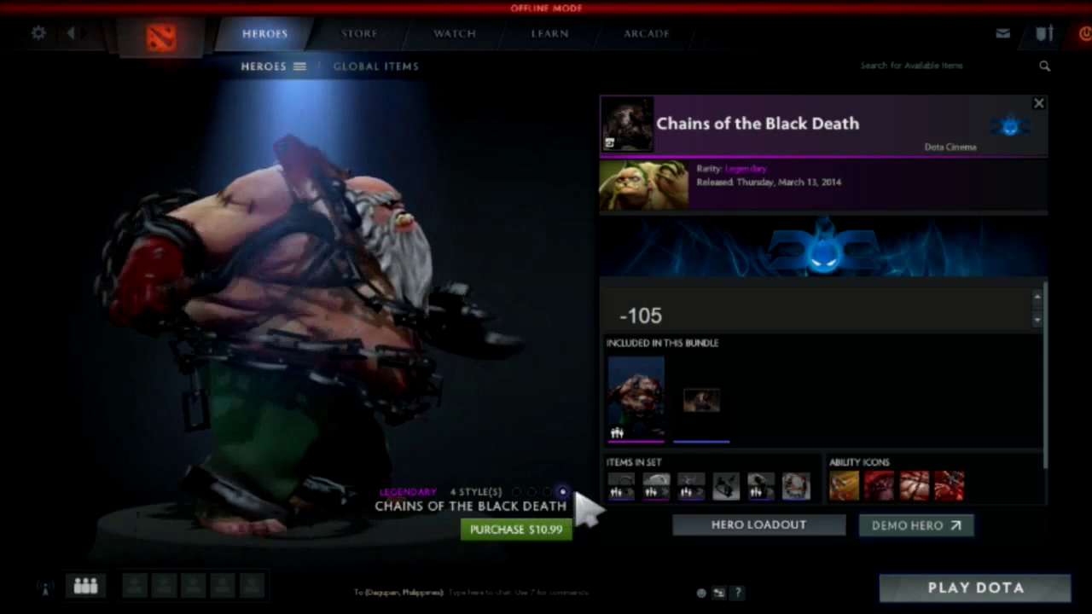
pyautogui.click(547, 492)
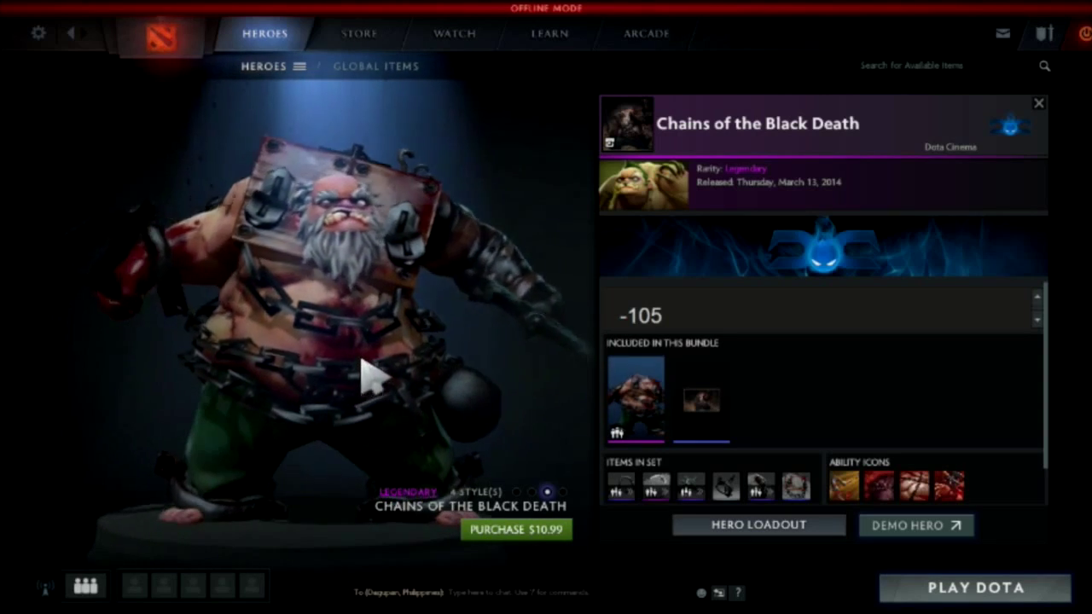
# Switch to the items_game.txt injector and load the handy-injection item list for the hero pudge
pyautogui.hotkey('alt', 'Tab')
pyautogui.click(791, 115)
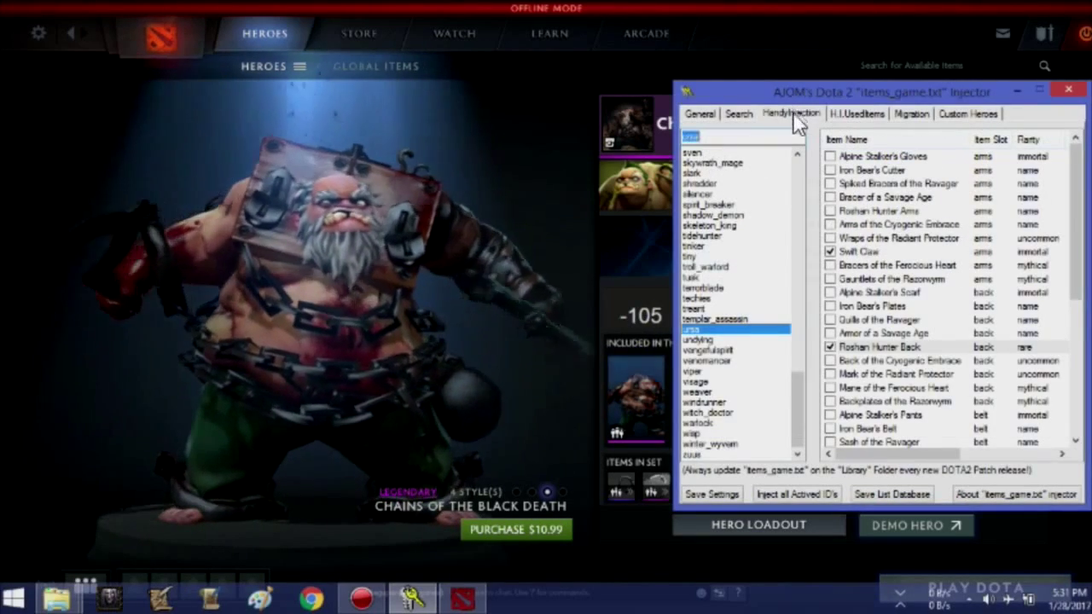
pyautogui.click(698, 309)
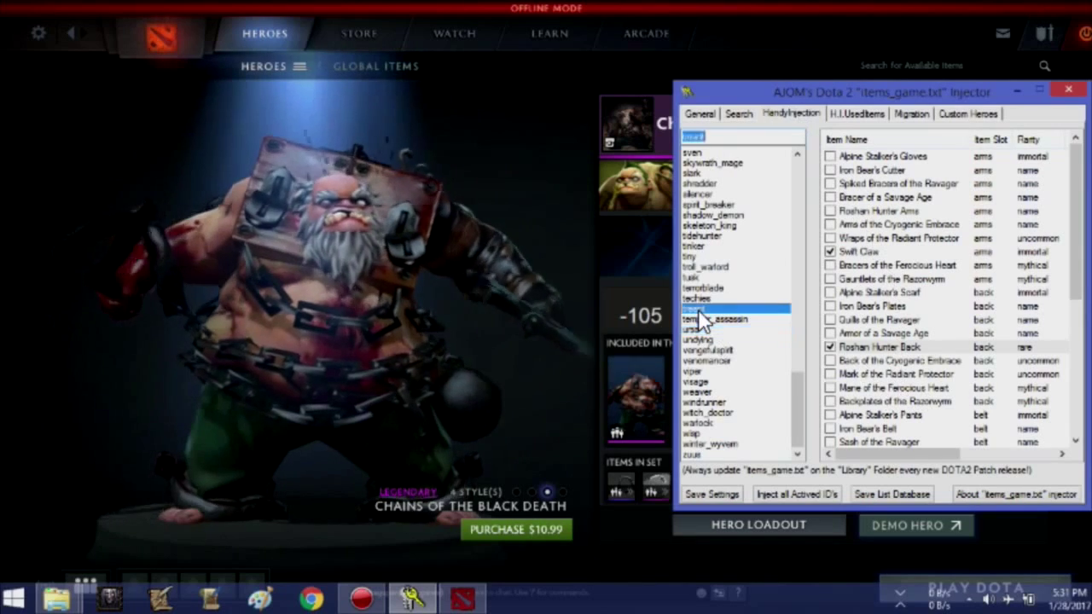
pyautogui.scroll(6, 699, 256)
pyautogui.click(699, 161)
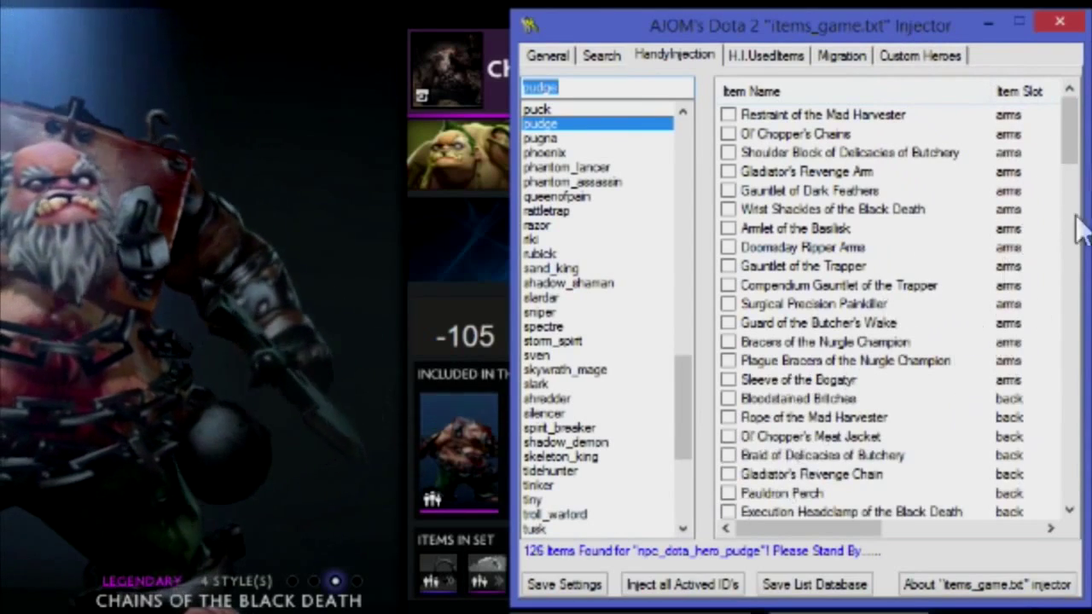
# Activate Shoulder of the Black Death among Pudge's shoulder items
pyautogui.moveTo(1061, 133); pyautogui.dragTo(1062, 493)
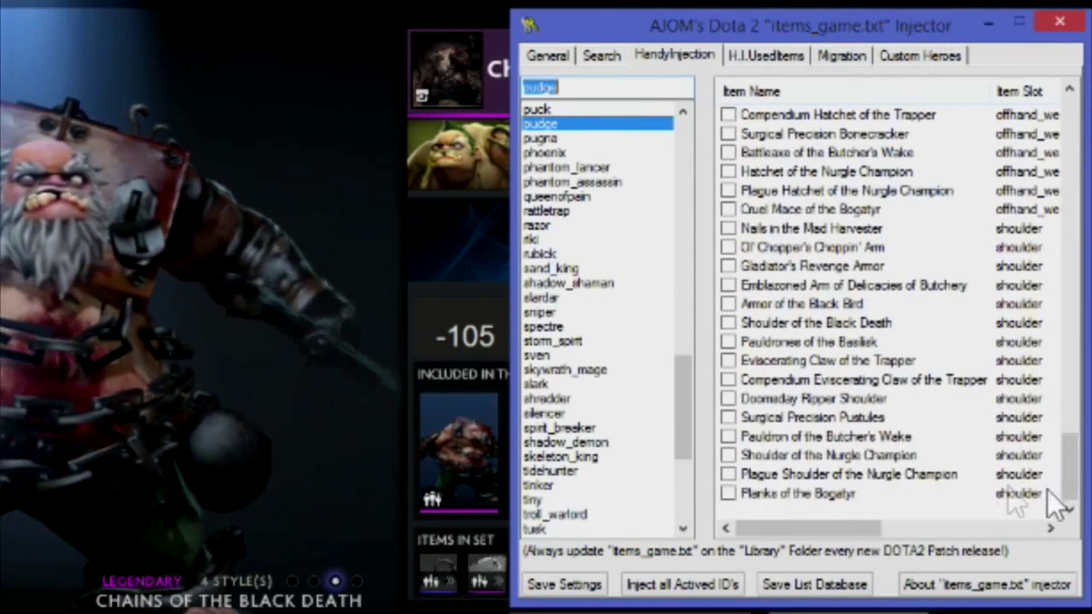
pyautogui.click(866, 493)
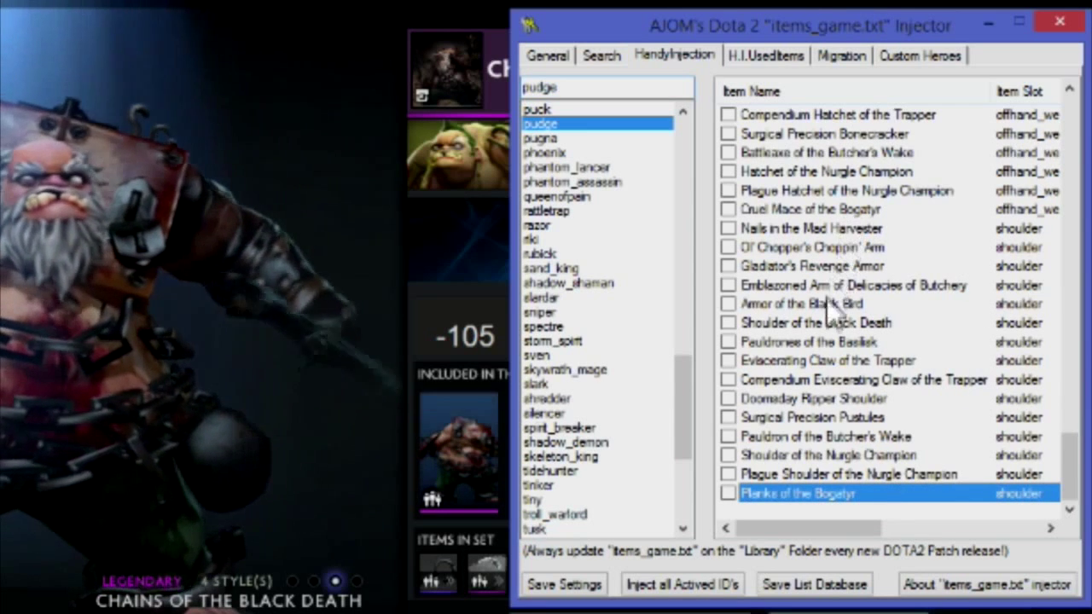
pyautogui.click(844, 322)
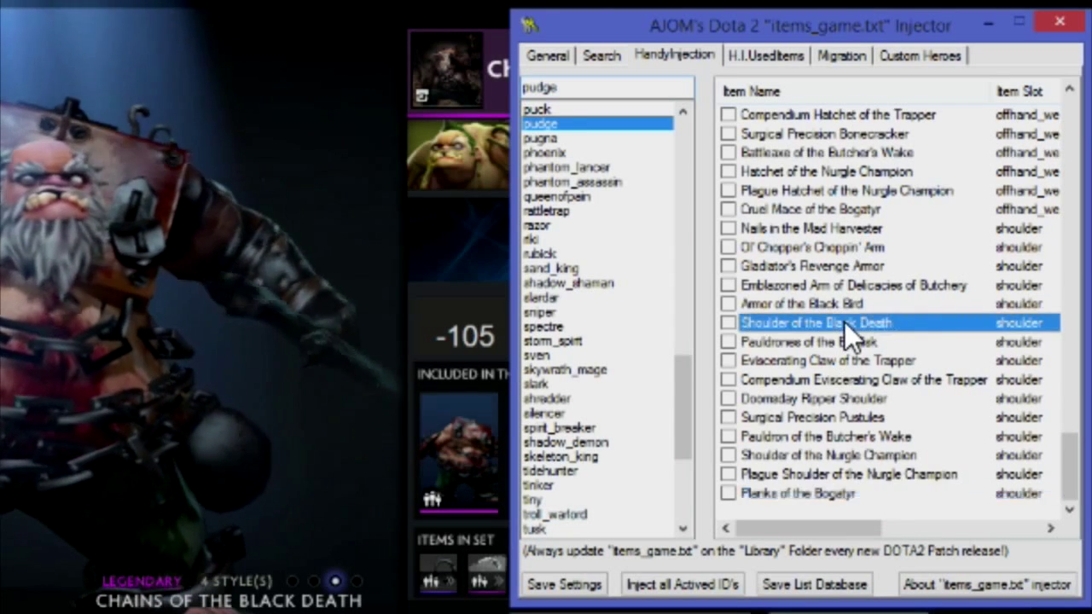
pyautogui.click(727, 323)
# Activate Axe of the Black Death Executioner in the off-hand slot and Cuff Hook of the Black Death as Pudge's weapon
pyautogui.scroll(5, 853, 244)
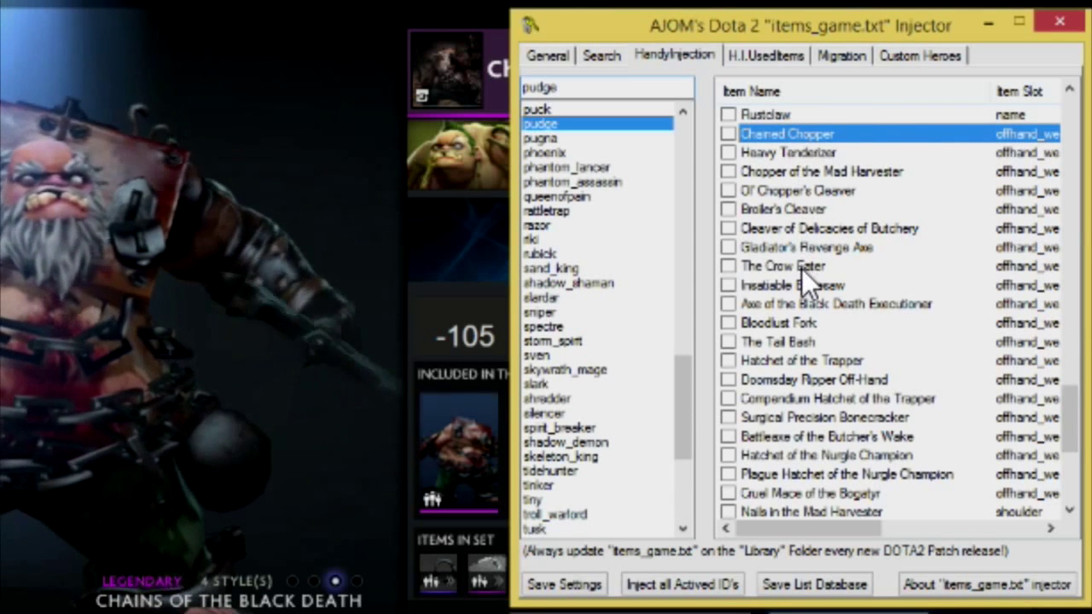
pyautogui.click(802, 305)
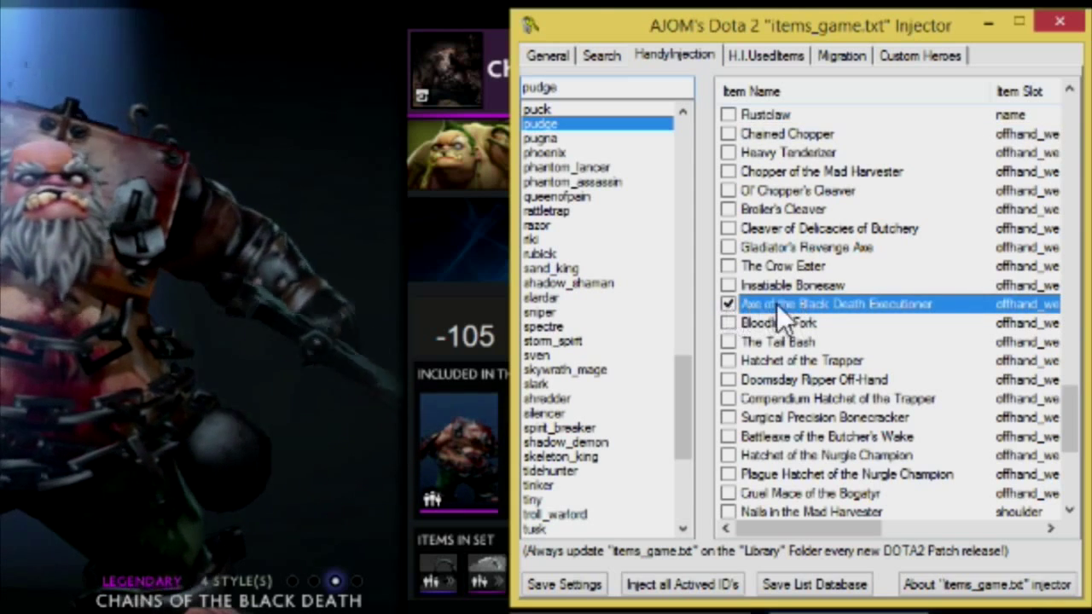
pyautogui.scroll(6, 819, 298)
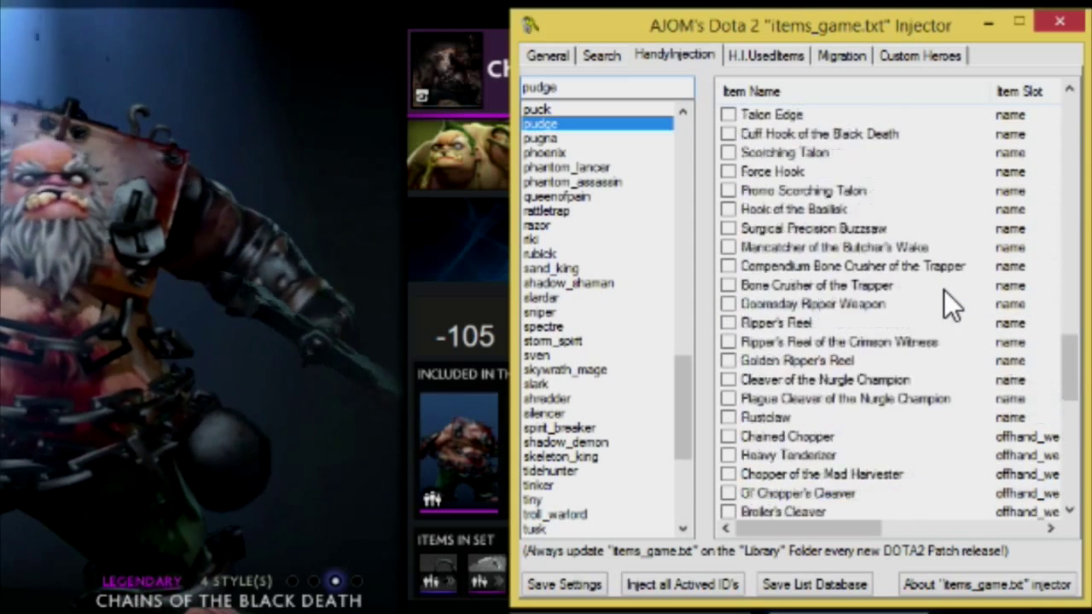
pyautogui.click(895, 249)
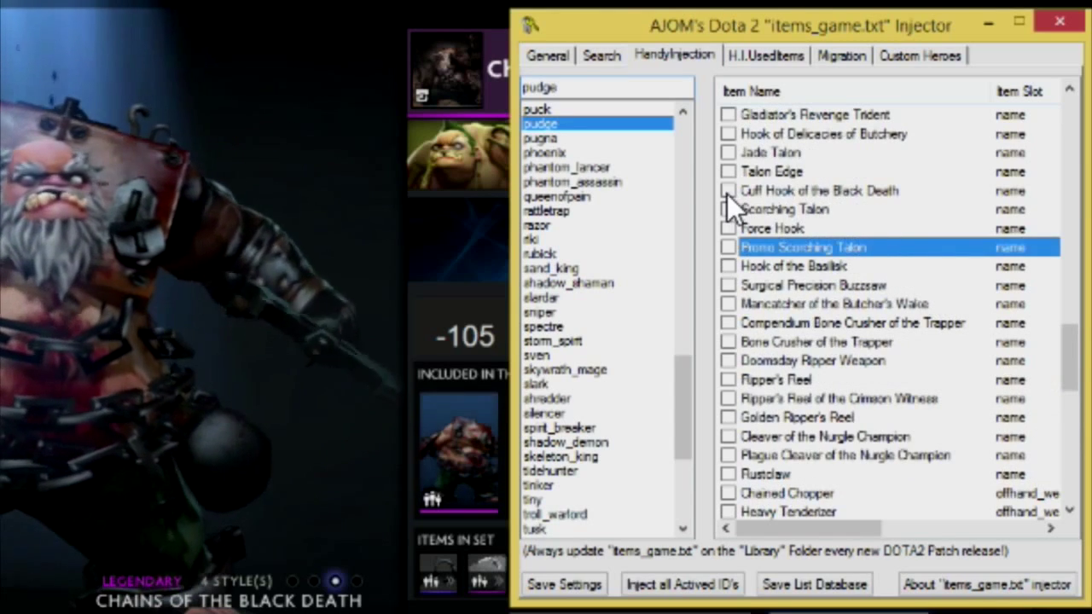
pyautogui.click(728, 191)
# Activate Crazed Tassels of the Black Death in the head slot and Ball-n-Chains of the Black Death in the belt slot
pyautogui.scroll(7, 837, 201)
pyautogui.click(880, 232)
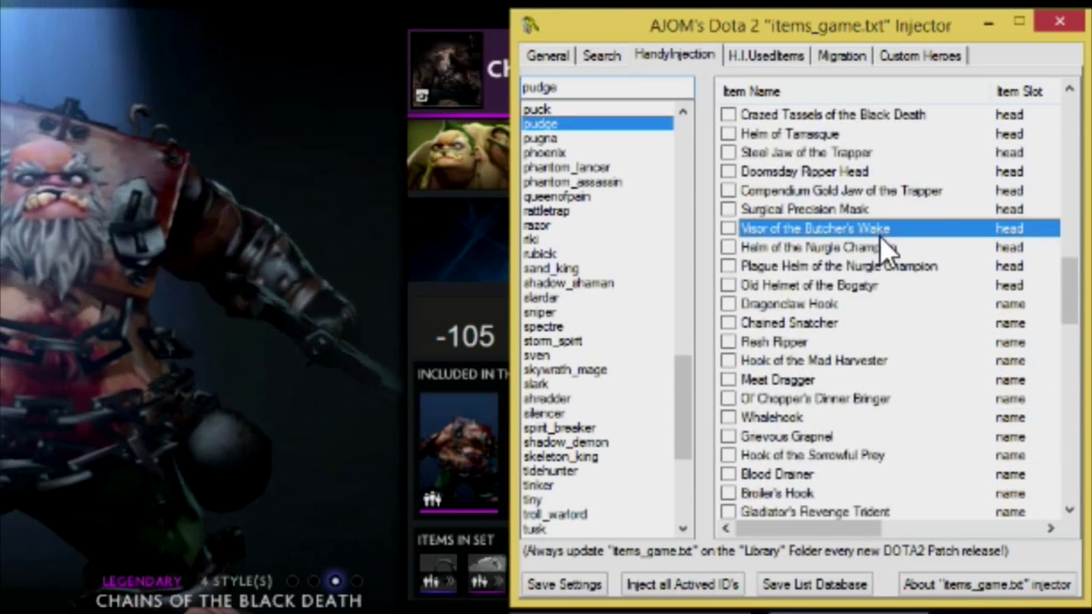
pyautogui.scroll(3, 879, 237)
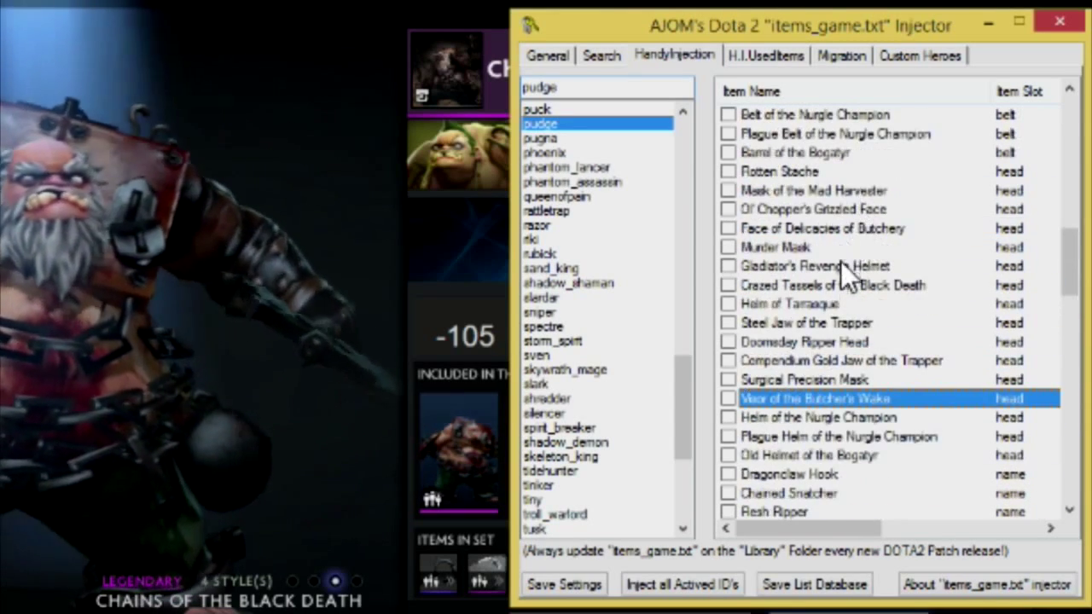
pyautogui.click(830, 284)
pyautogui.click(728, 286)
pyautogui.click(876, 247)
pyautogui.scroll(4, 876, 244)
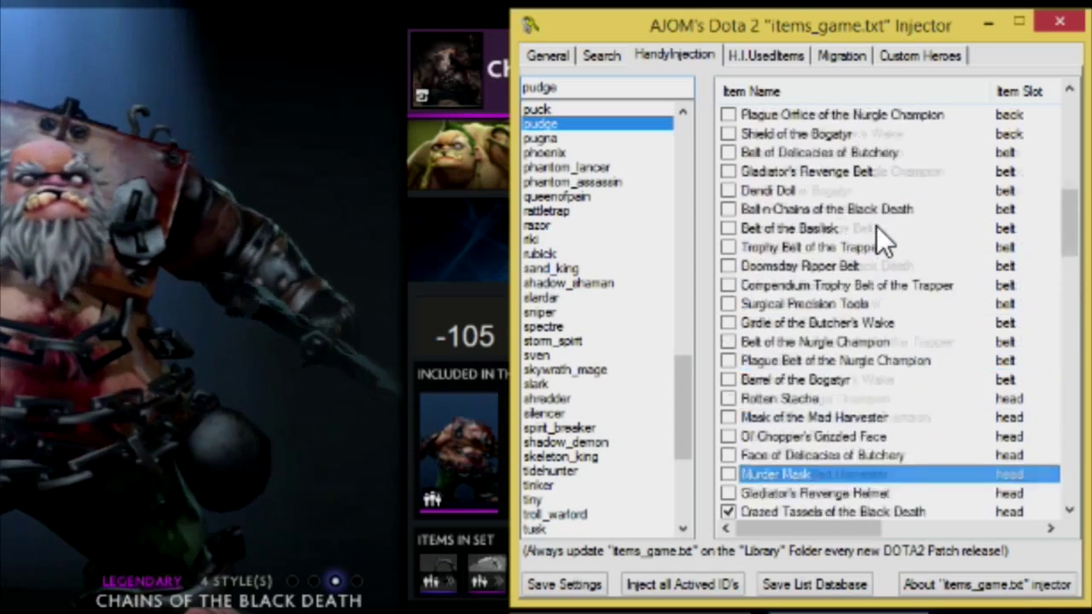
pyautogui.click(871, 265)
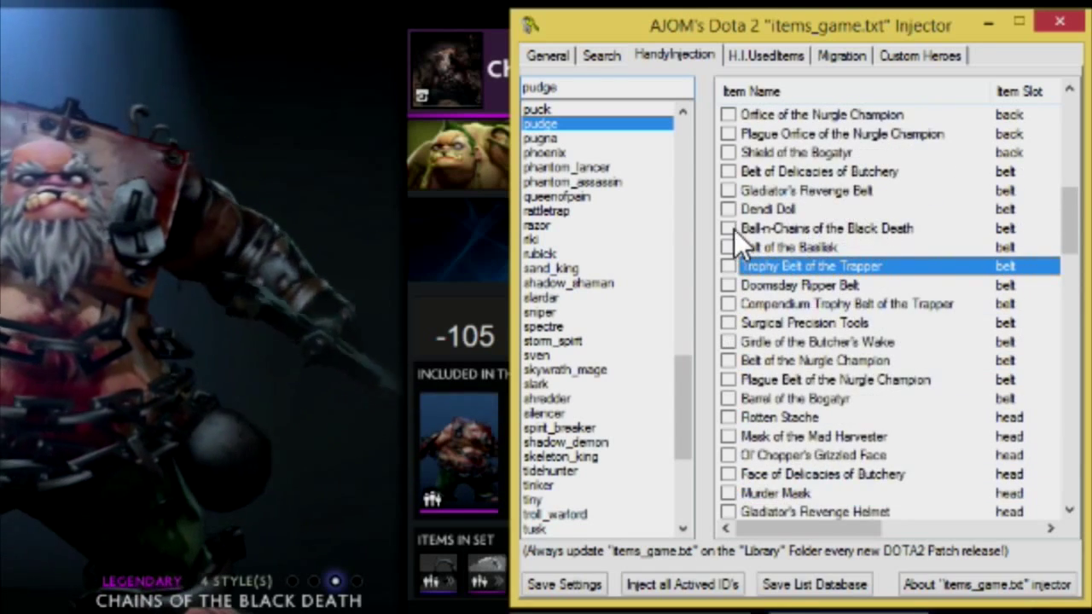
pyautogui.click(730, 229)
# Activate Execution Headclamp of the Black Death in the back slot and Wrist Shackles of the Black Death in the arms slot
pyautogui.scroll(4, 894, 215)
pyautogui.click(879, 266)
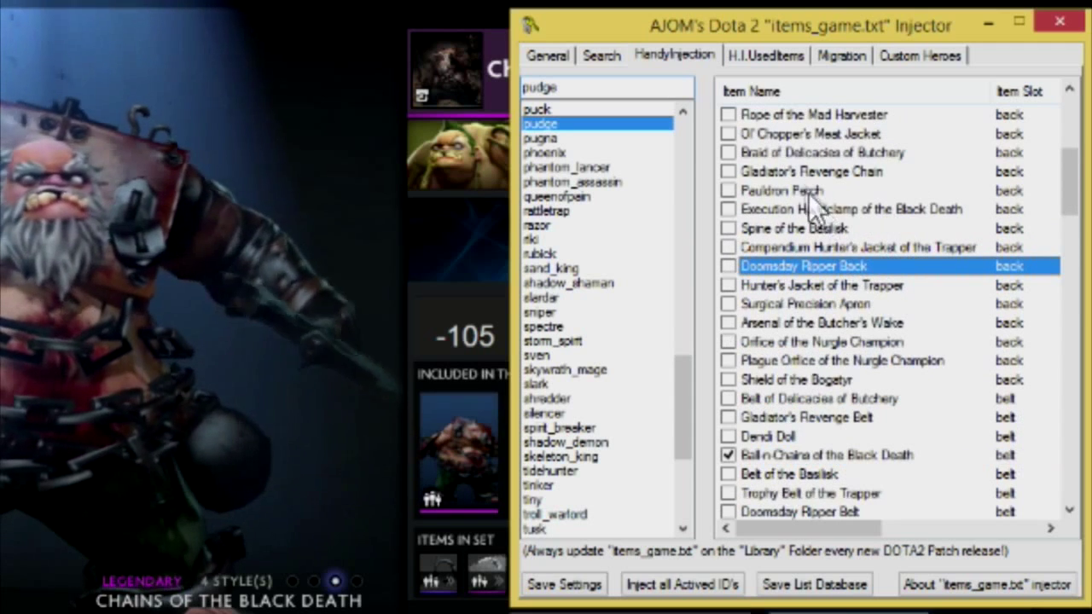
pyautogui.click(851, 155)
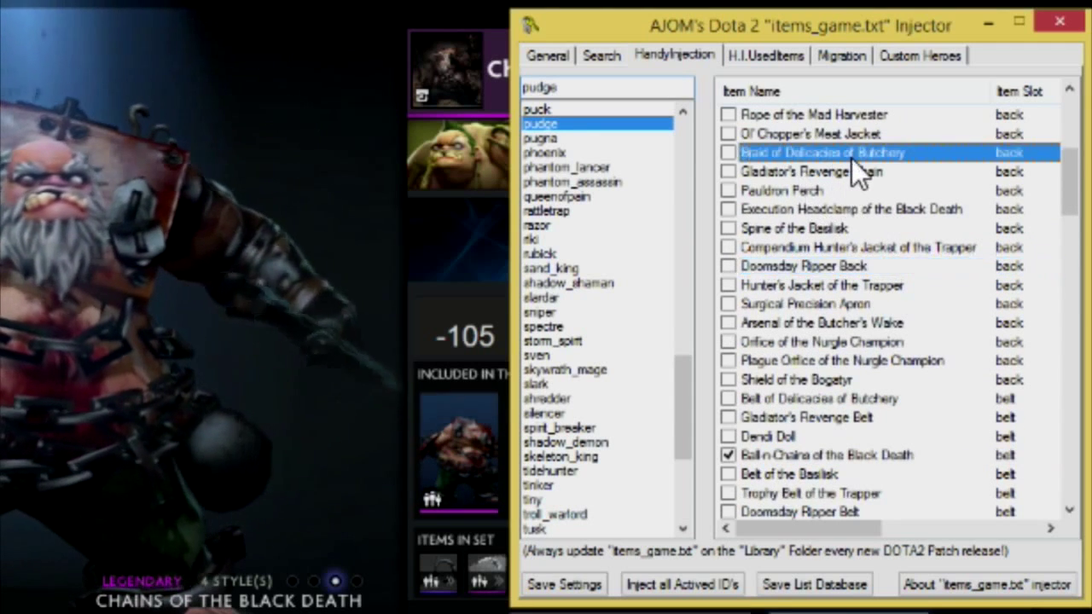
pyautogui.scroll(1, 855, 161)
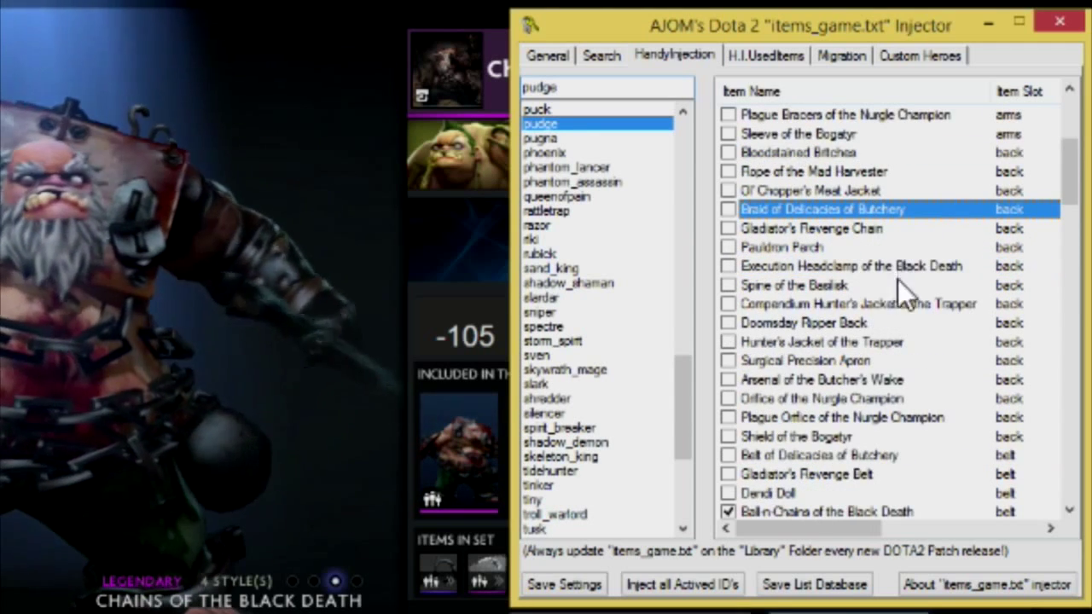
pyautogui.click(799, 269)
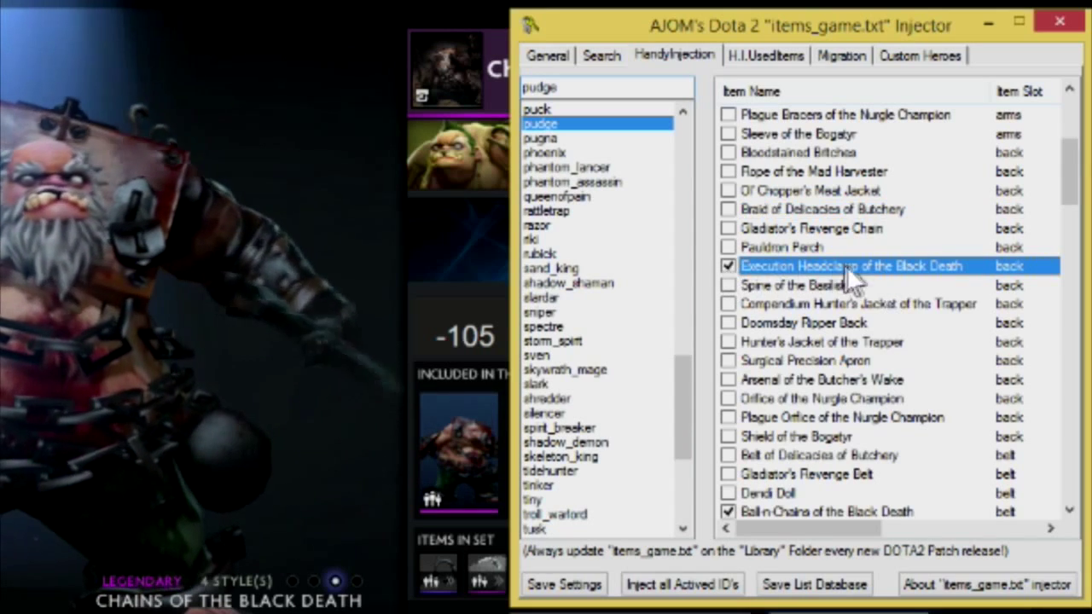
pyautogui.scroll(4, 858, 256)
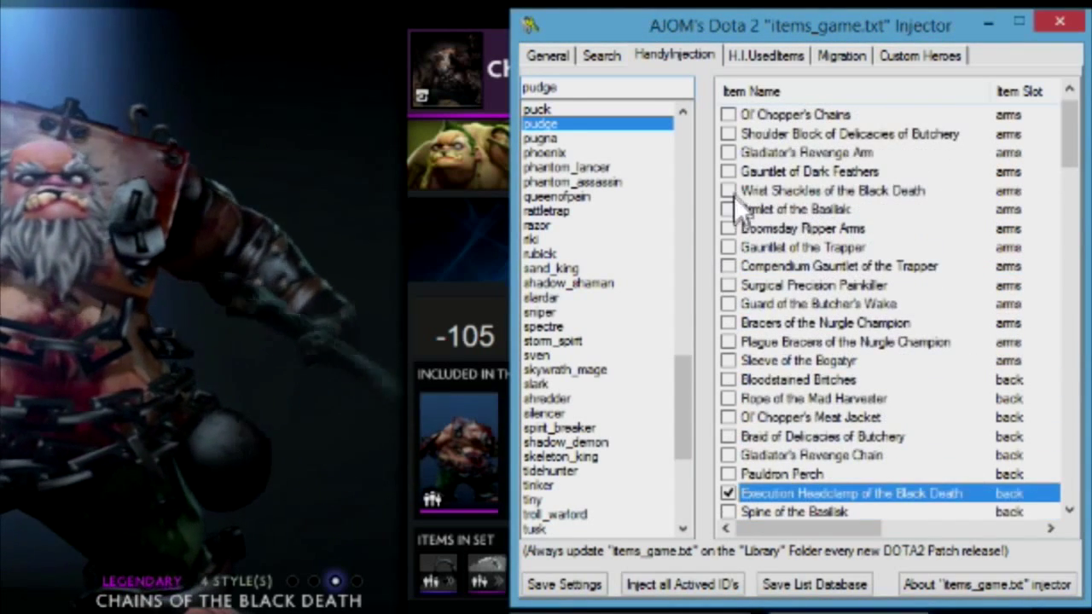
pyautogui.click(729, 189)
pyautogui.click(883, 213)
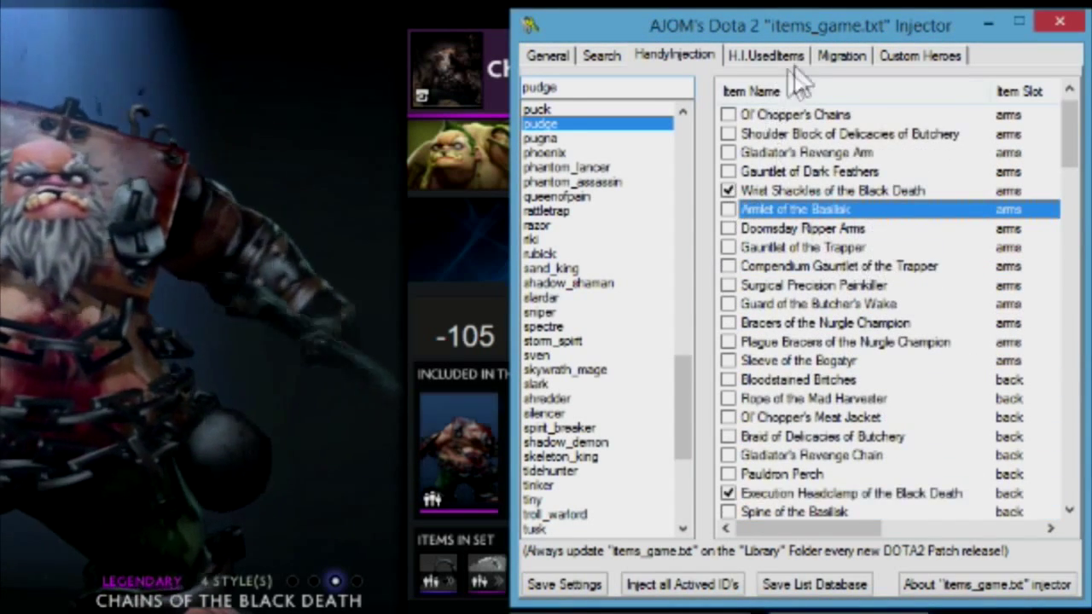
# Show the list of used items, sort it by hero and review Pudge's Black Death entries
pyautogui.click(772, 56)
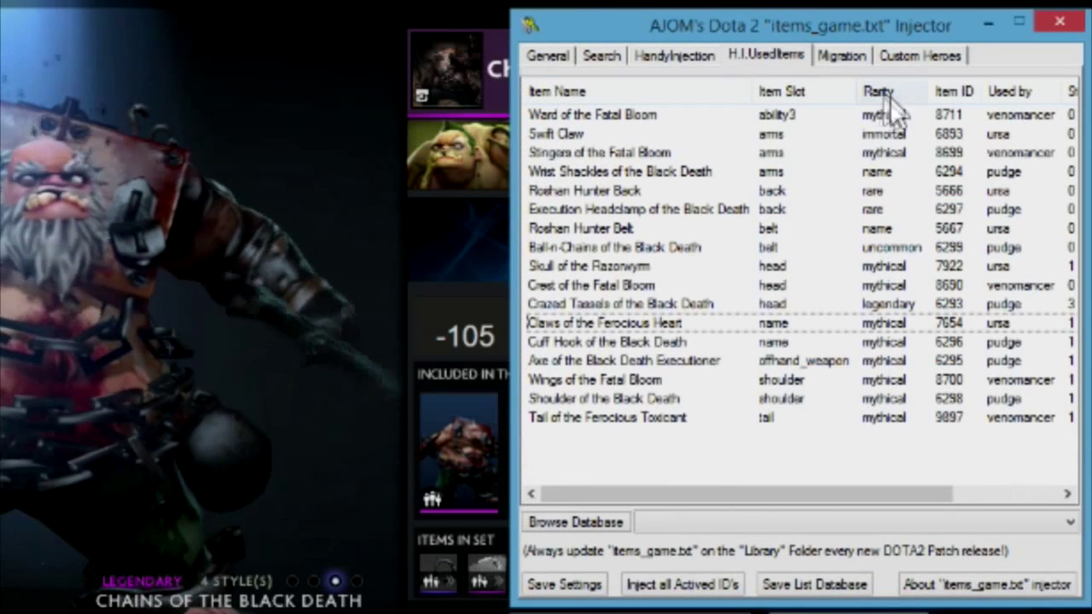
pyautogui.click(1016, 94)
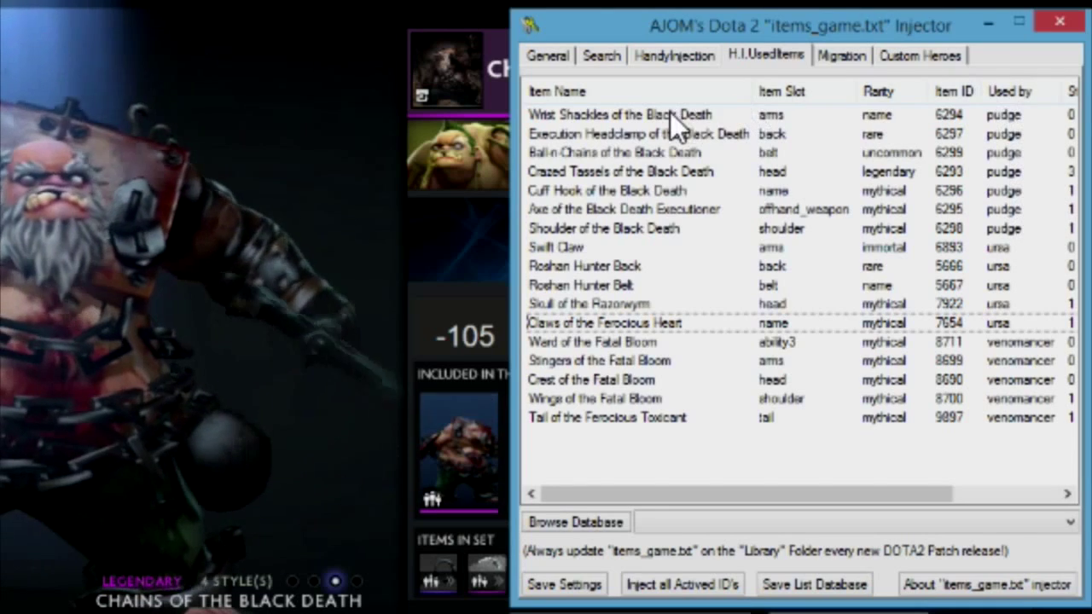
pyautogui.click(670, 114)
pyautogui.keyDown('shift'); pyautogui.click(632, 229); pyautogui.keyUp('shift')
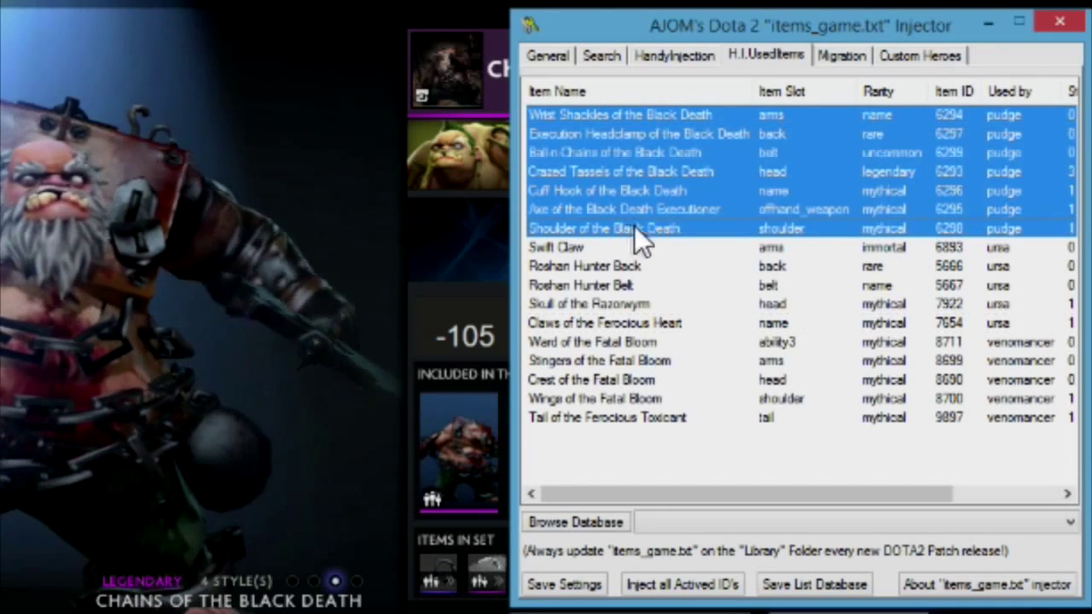
pyautogui.click(657, 229)
# Check the style columns for Crazed Tassels of the Black Death and preview the set's fourth style on Pudge's model in Dota 2
pyautogui.moveTo(712, 489); pyautogui.dragTo(812, 504)
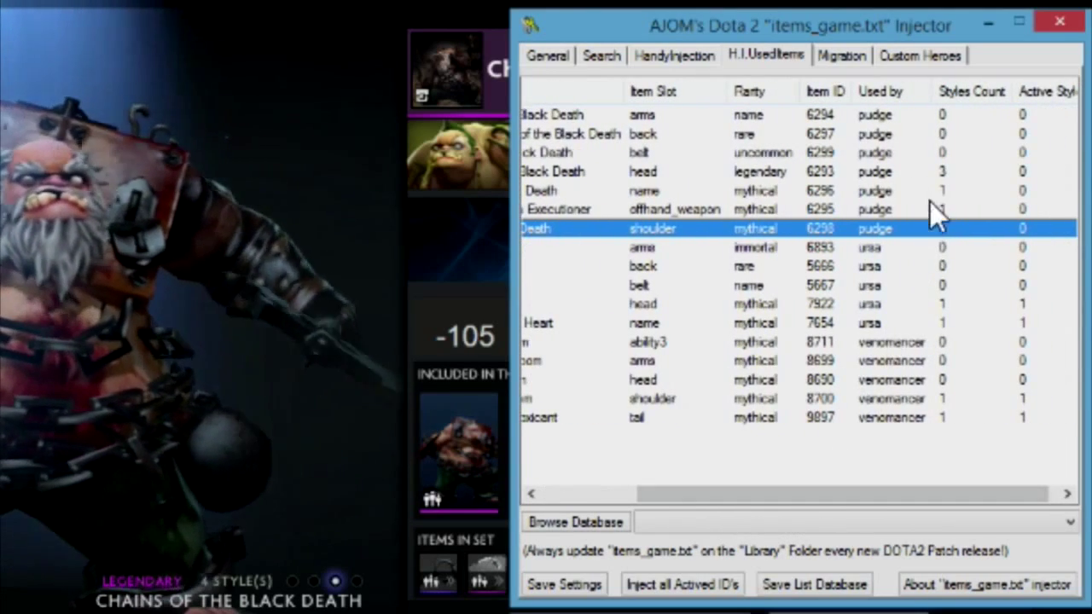
pyautogui.click(898, 170)
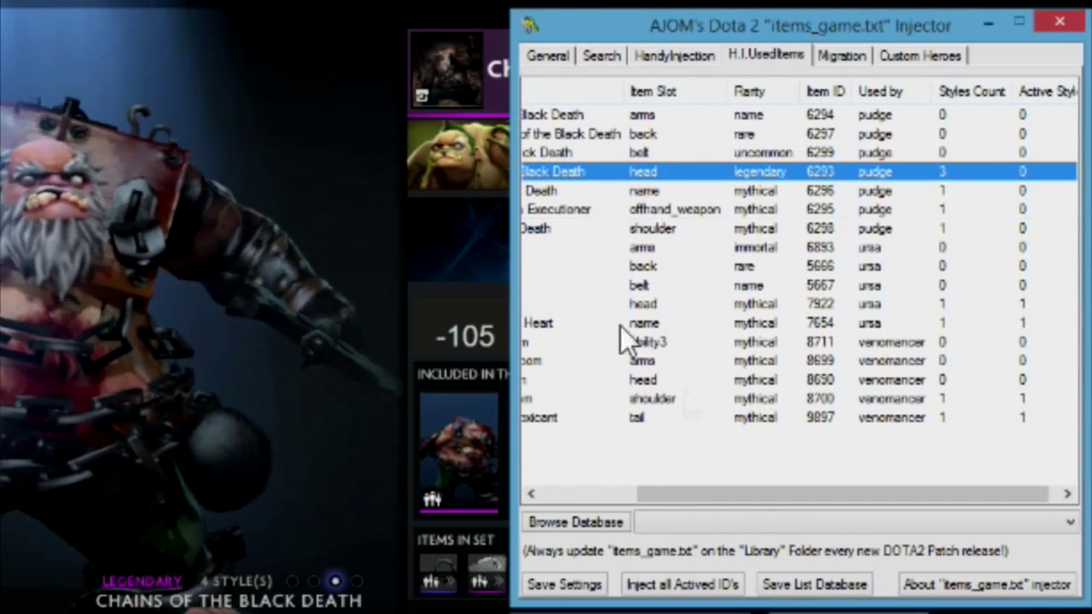
pyautogui.moveTo(713, 497); pyautogui.dragTo(656, 496)
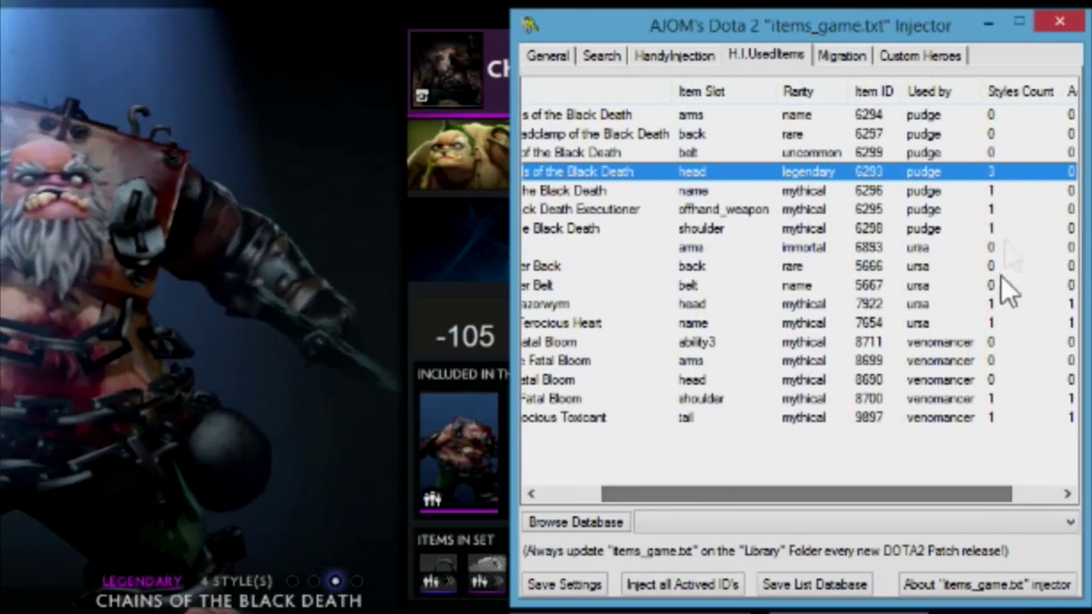
pyautogui.moveTo(802, 496); pyautogui.dragTo(738, 496)
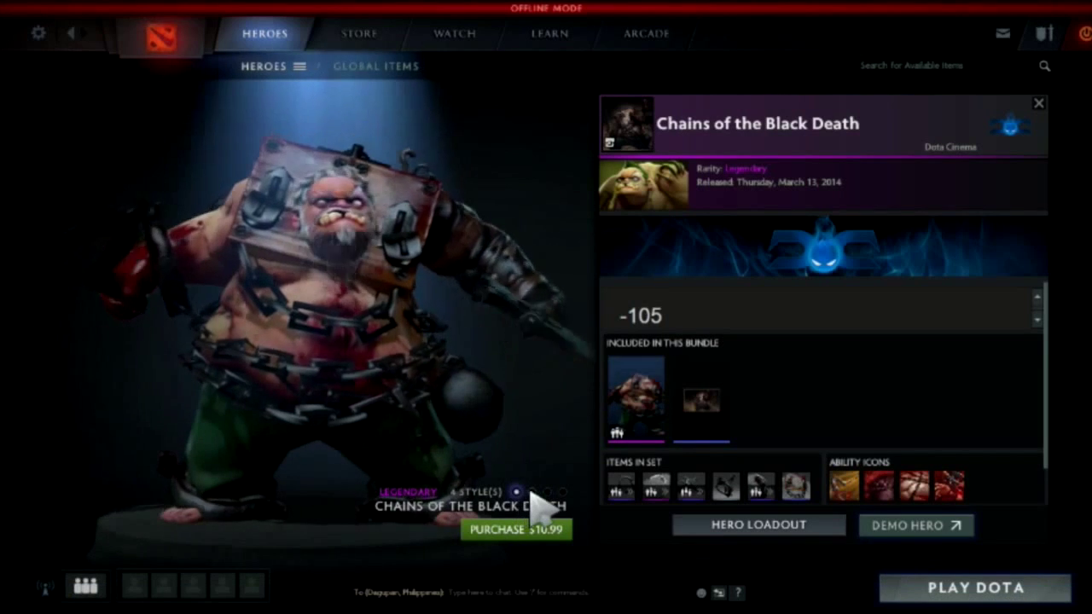
pyautogui.click(562, 492)
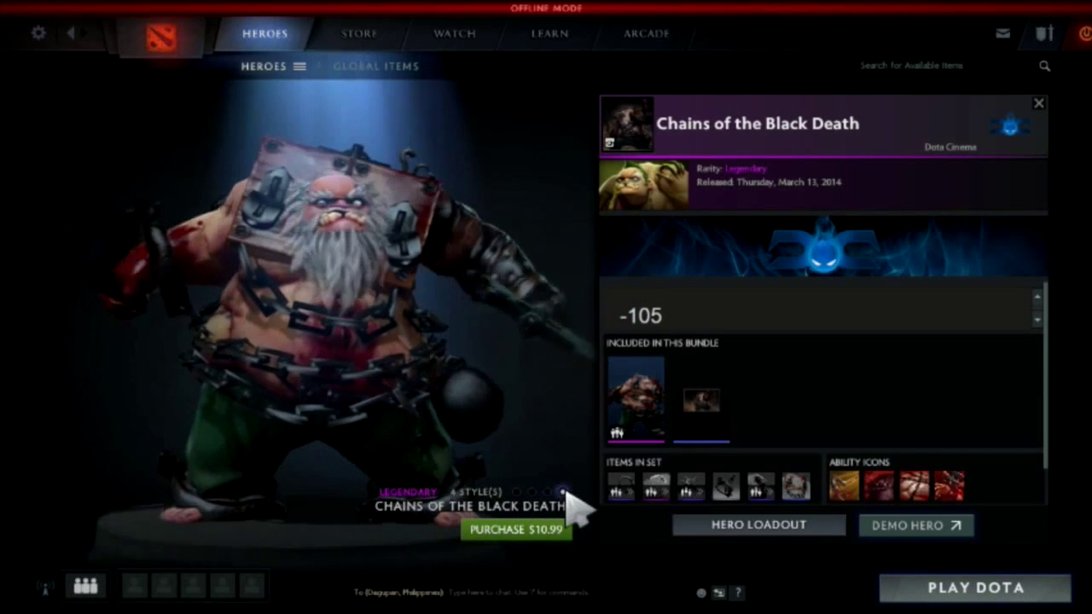
pyautogui.moveTo(403, 328); pyautogui.dragTo(362, 332)
# Inject all activated item IDs with the injector and close Dota 2
pyautogui.hotkey('alt', 'Tab')
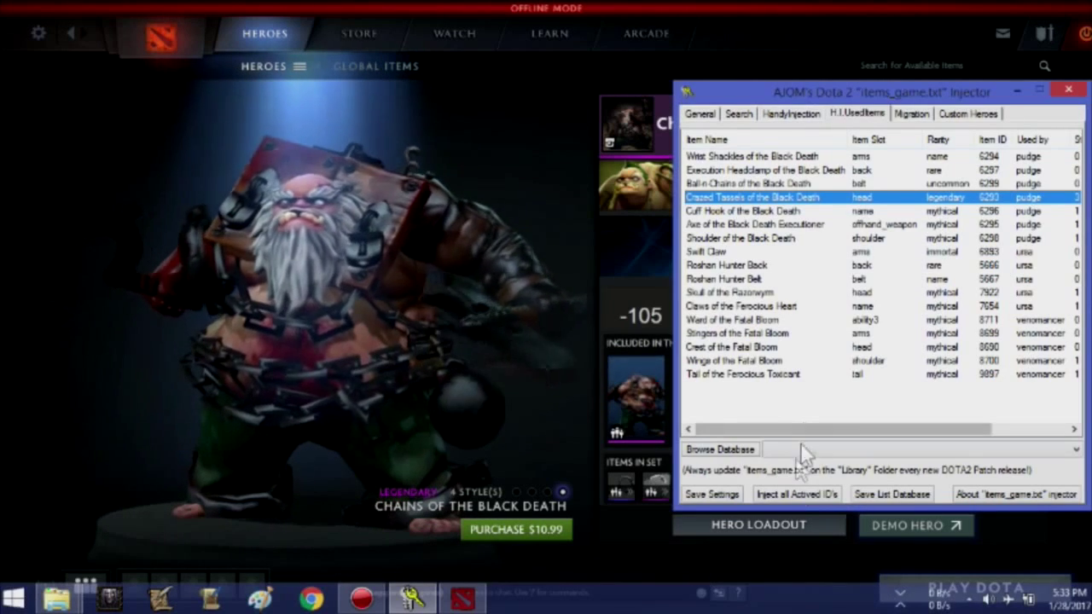
pyautogui.click(811, 499)
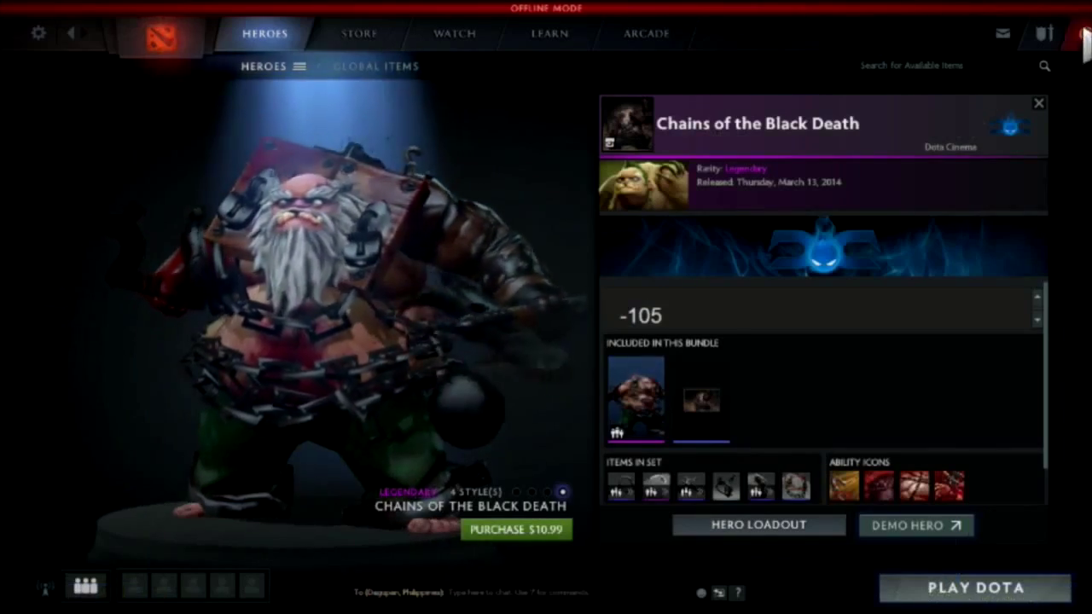
pyautogui.hotkey('alt', 'F4')
pyautogui.click(529, 340)
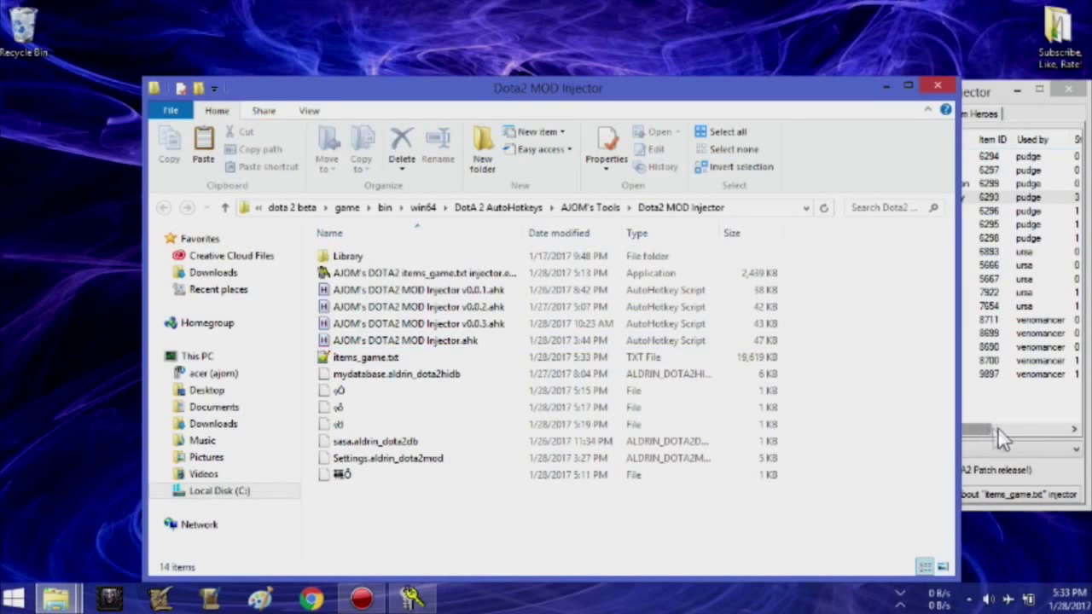
pyautogui.click(967, 424)
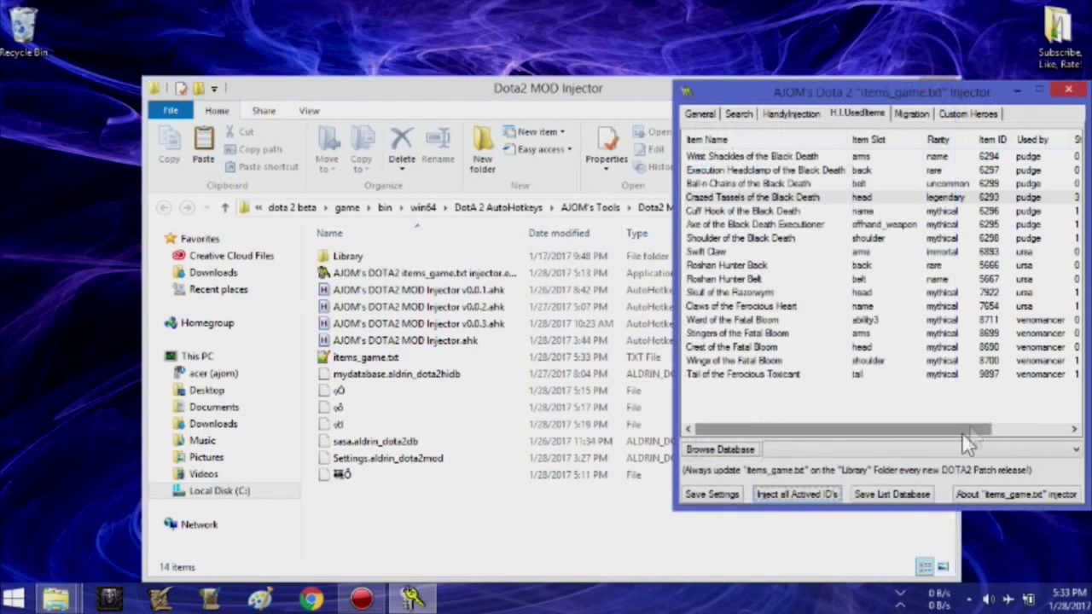
# Copy the injected items_game.txt from Dota2 MOD Injector over the one in VPK CREATOR\testpak01_dir\scripts\items and launch Dota 2
pyautogui.click(442, 356)
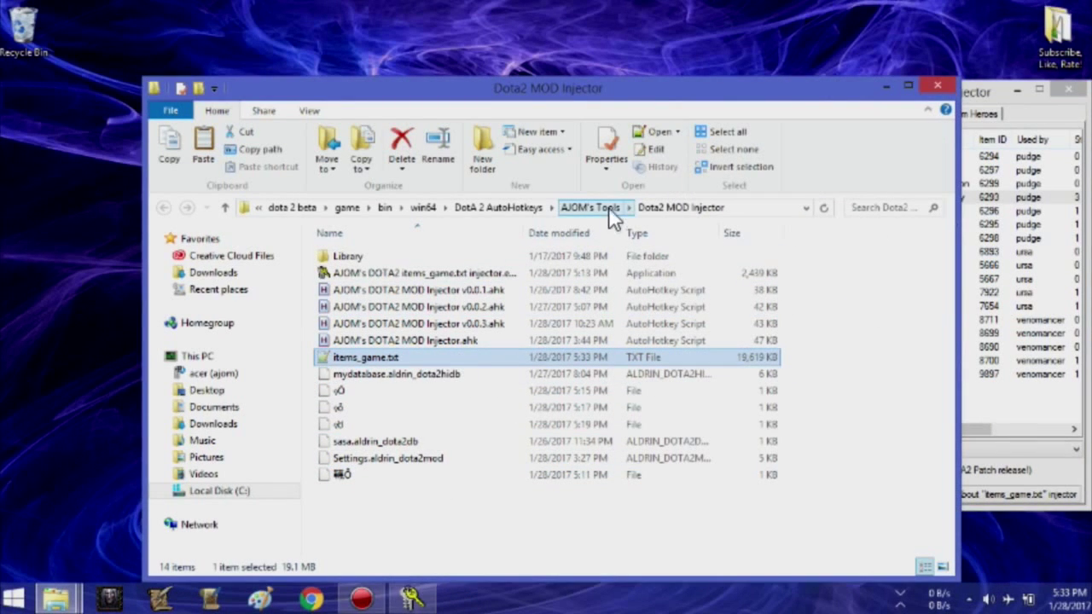
pyautogui.click(352, 208)
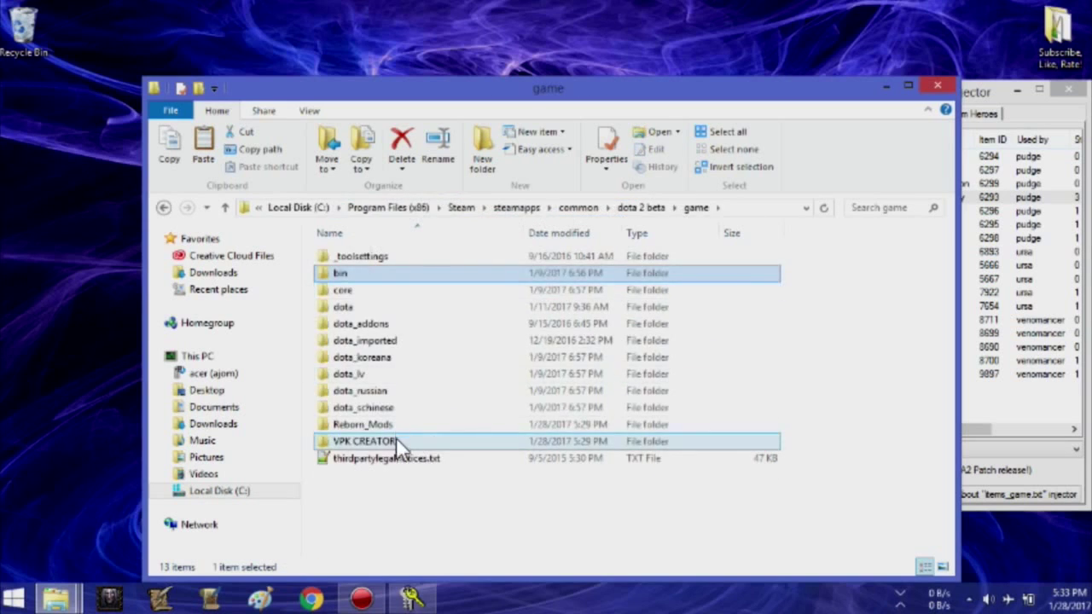
pyautogui.doubleClick(396, 439)
pyautogui.doubleClick(406, 290)
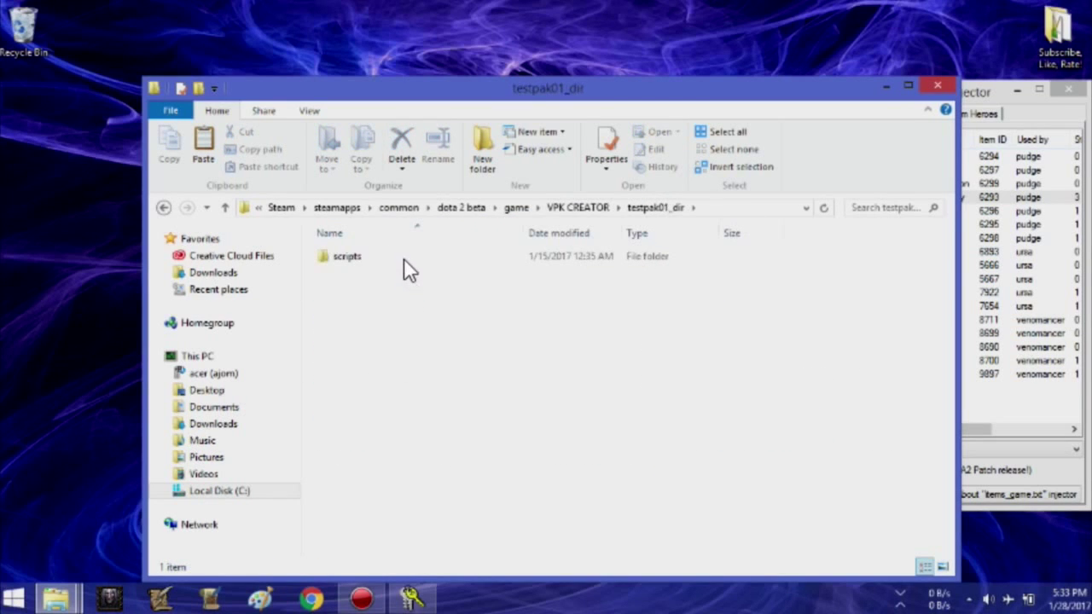
pyautogui.doubleClick(404, 258)
pyautogui.doubleClick(404, 255)
pyautogui.click(615, 273)
pyautogui.click(890, 85)
pyautogui.doubleClick(449, 267)
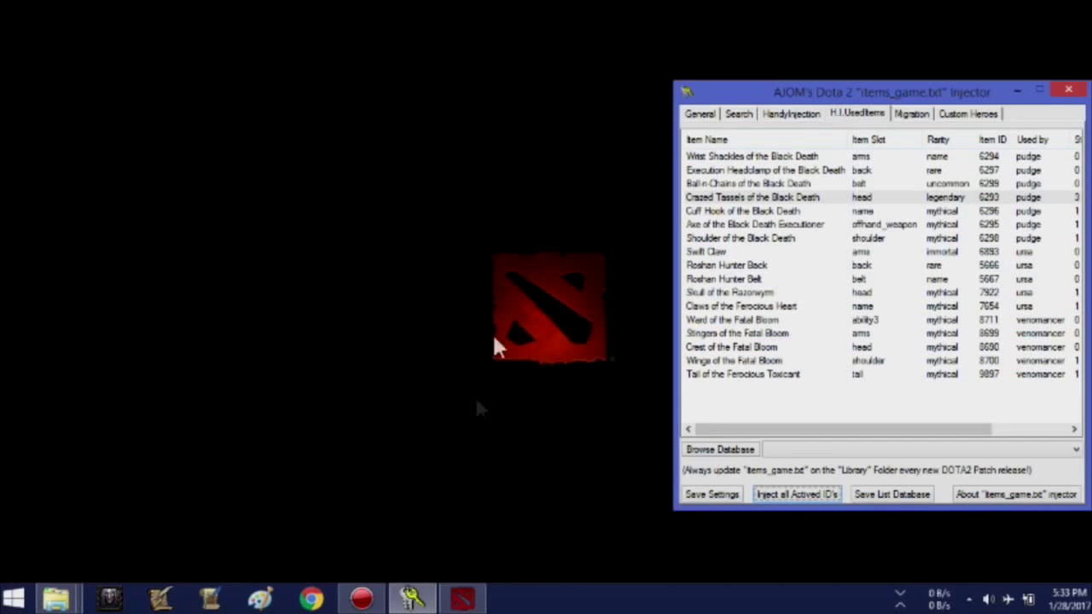
# Return to the VPK CREATOR folder and build a VPK archive from the testpak01_dir folder with its batch file
pyautogui.moveTo(60, 600)
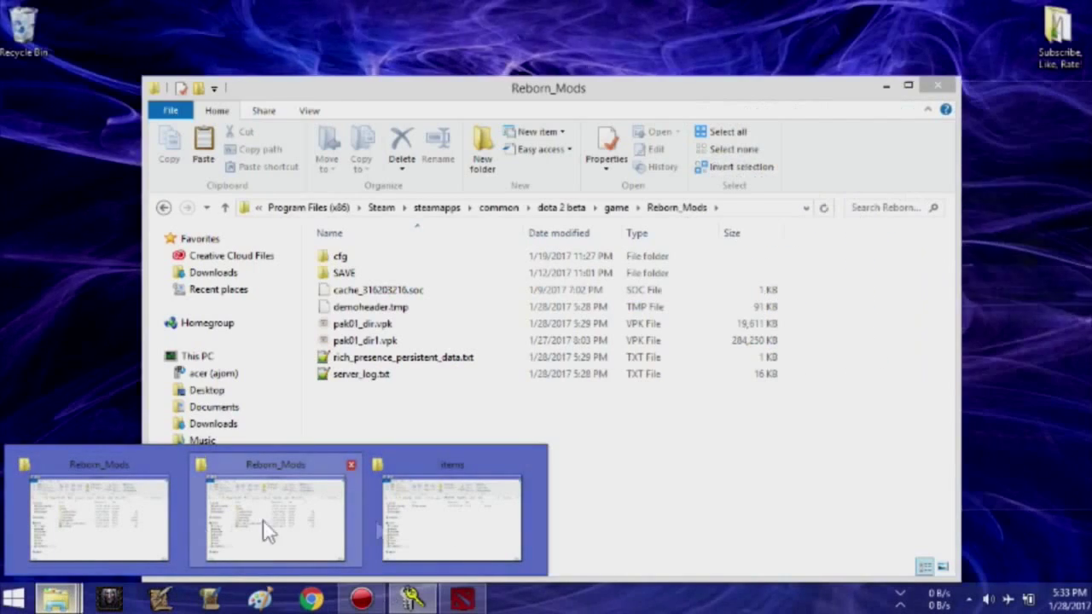
pyautogui.click(468, 520)
pyautogui.click(531, 208)
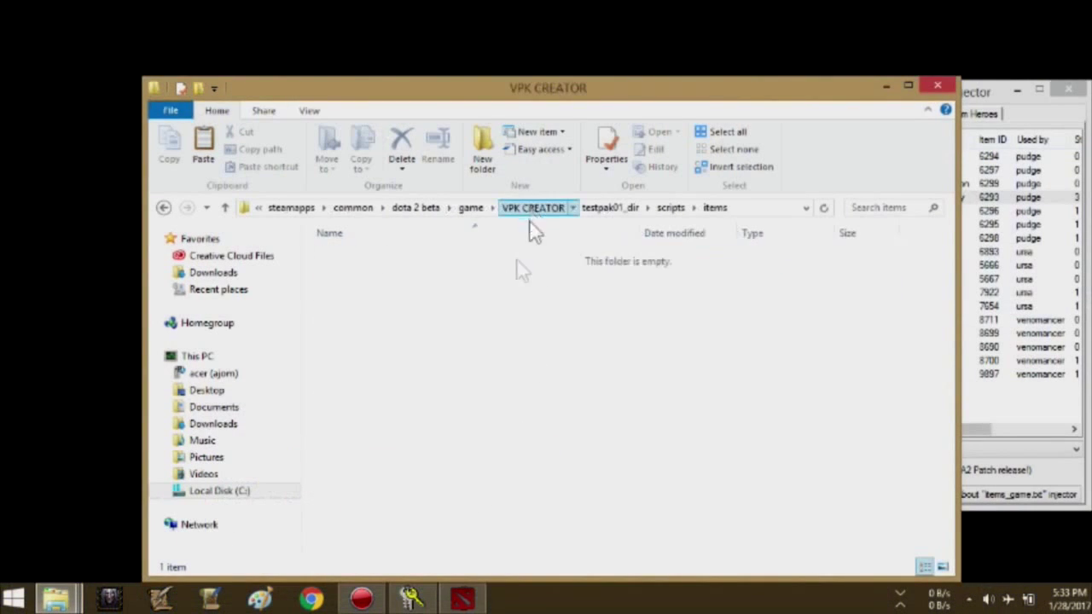
pyautogui.doubleClick(485, 321)
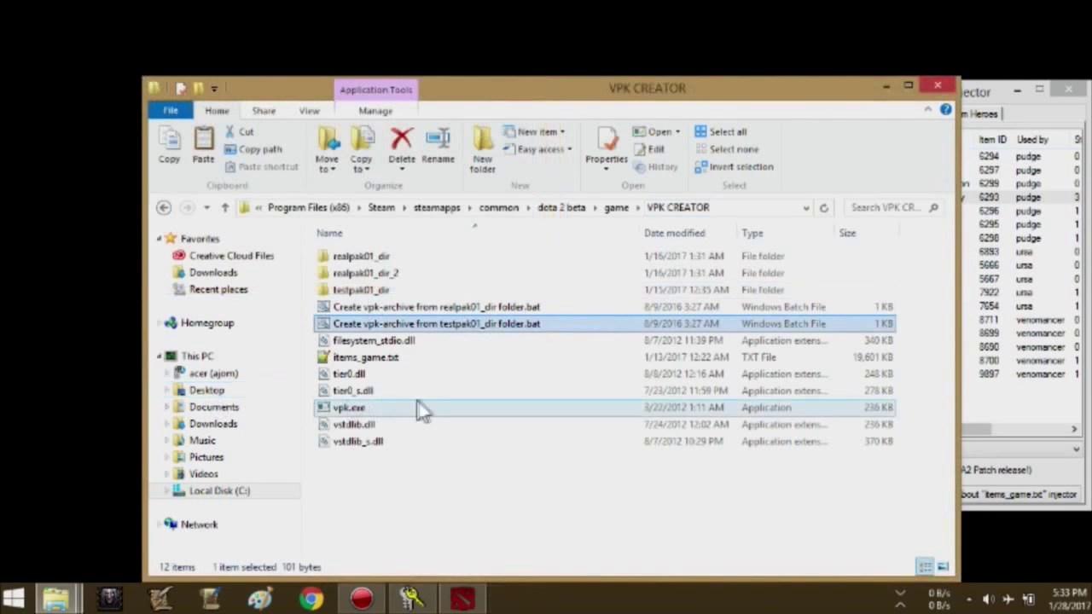
pyautogui.click(425, 374)
# Close Dota 2 and overwrite pak01_dir.vpk in game\Reborn_Mods with the newly built archive
pyautogui.click(628, 209)
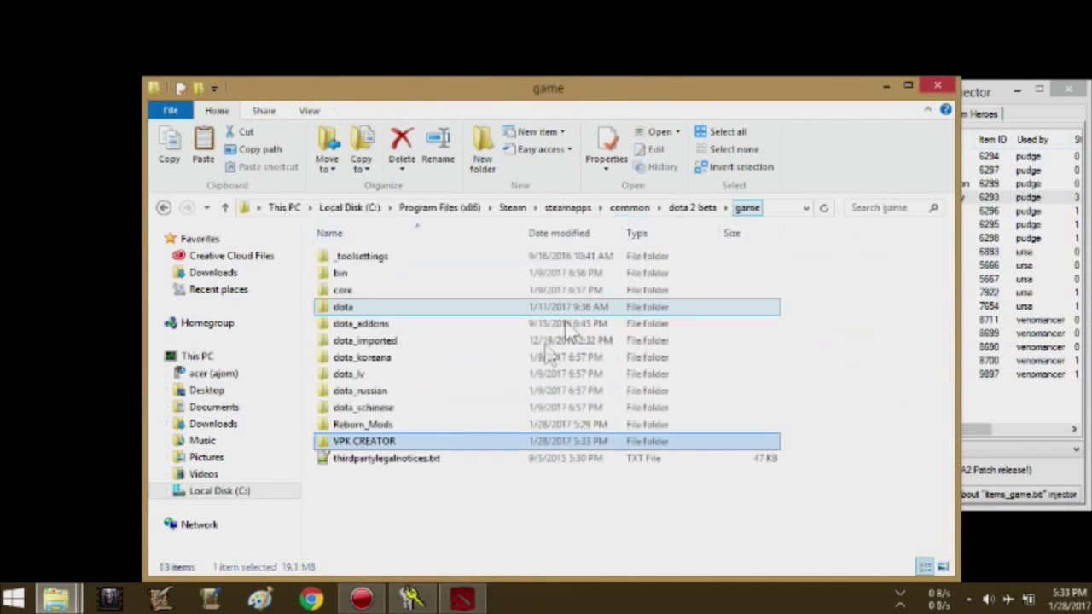
pyautogui.doubleClick(431, 426)
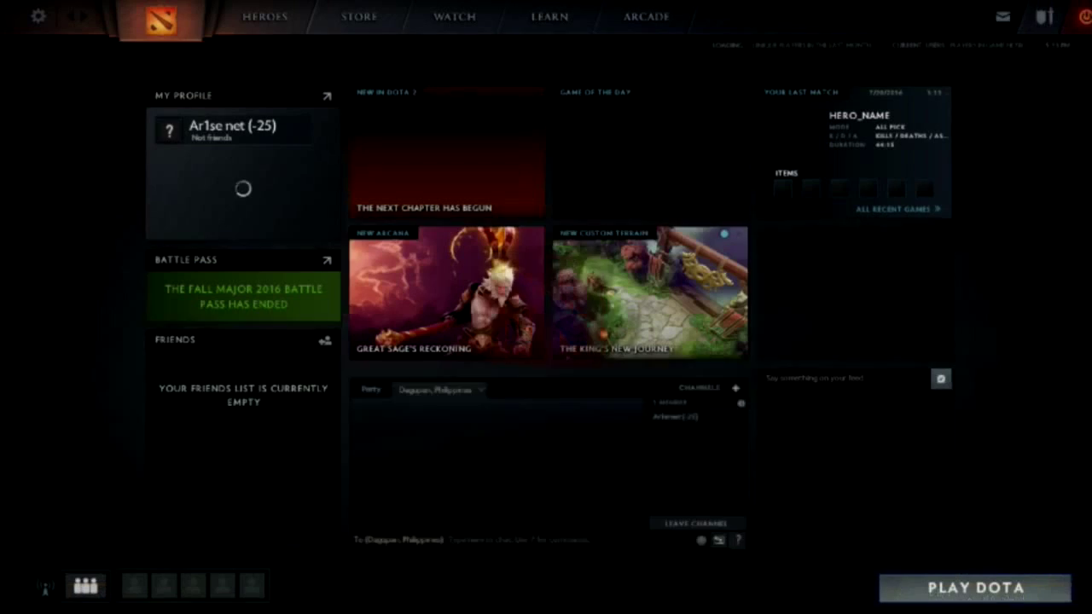
pyautogui.hotkey('alt', 'F4')
pyautogui.click(504, 338)
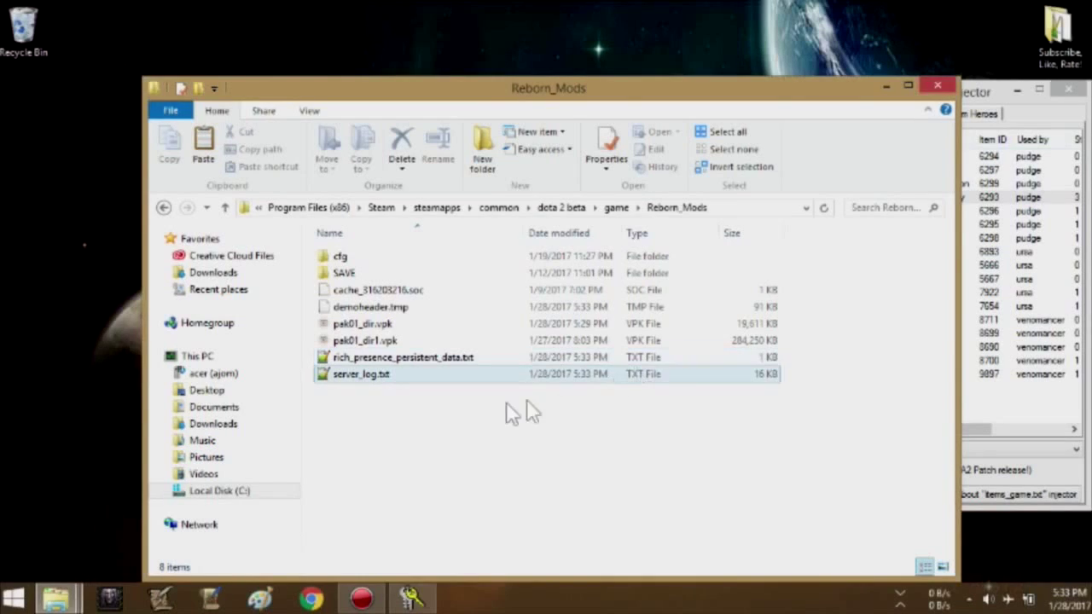
pyautogui.hotkey('ctrl', 'v')
pyautogui.click(619, 266)
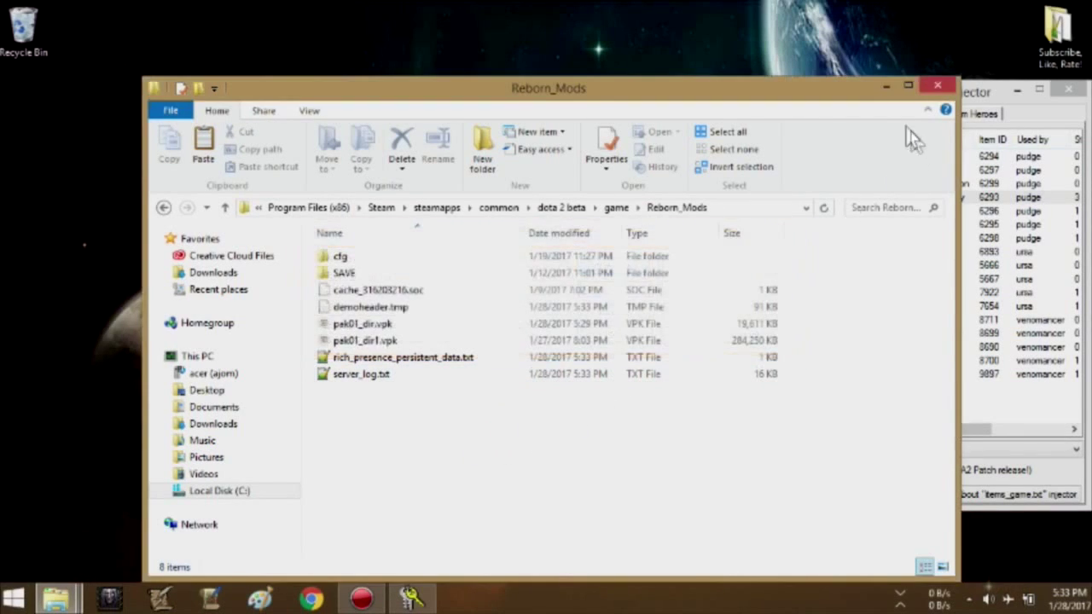
# Launch Dota 2, open Pudge's hero page and inspect the styles of his equipped Black Death items
pyautogui.click(887, 87)
pyautogui.doubleClick(452, 286)
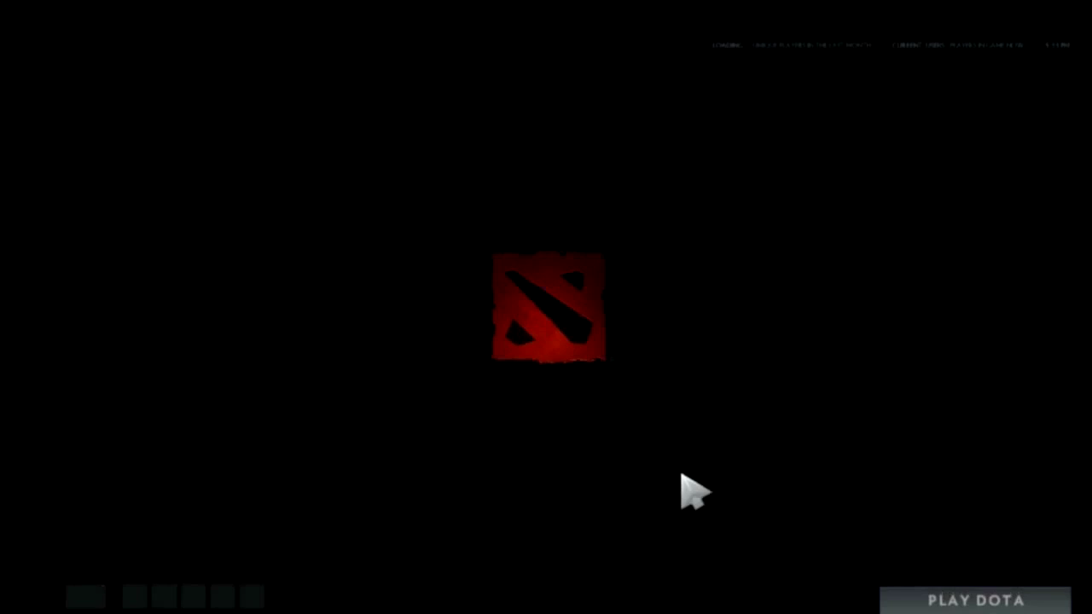
pyautogui.click(272, 30)
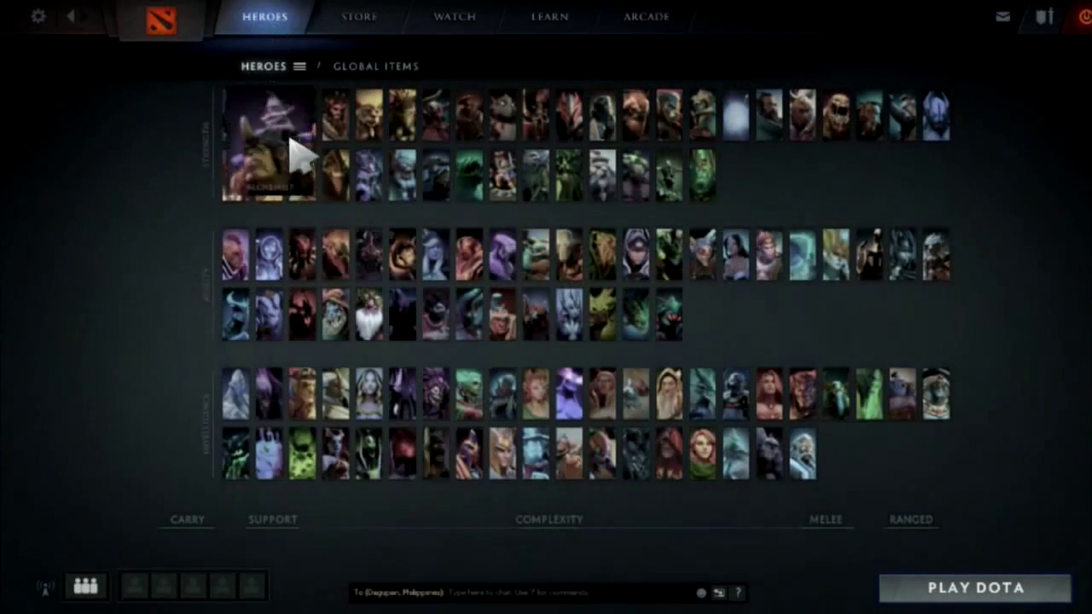
pyautogui.click(290, 183)
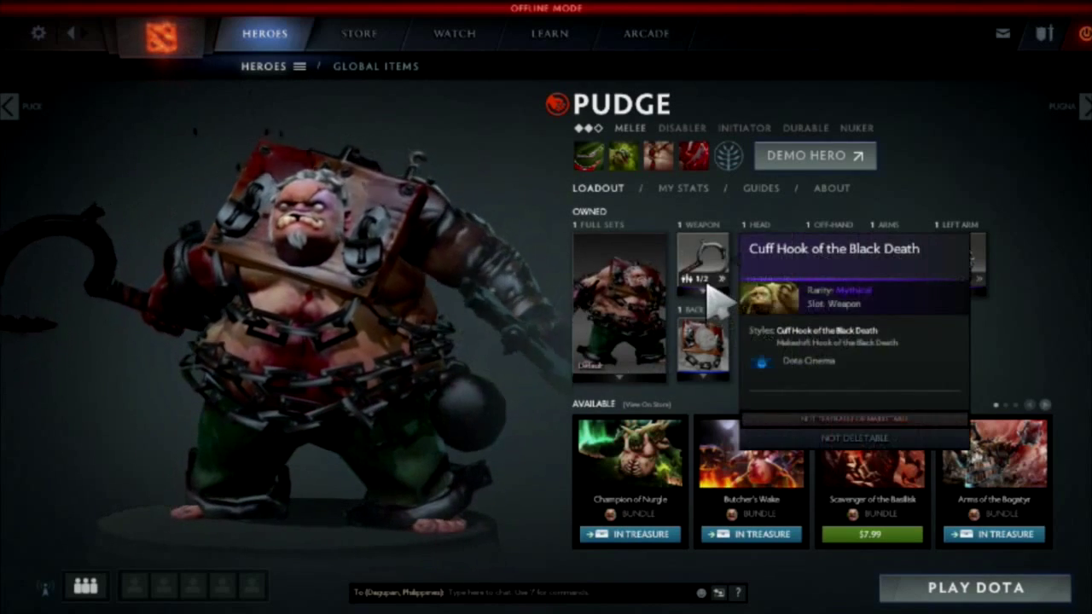
pyautogui.moveTo(826, 299)
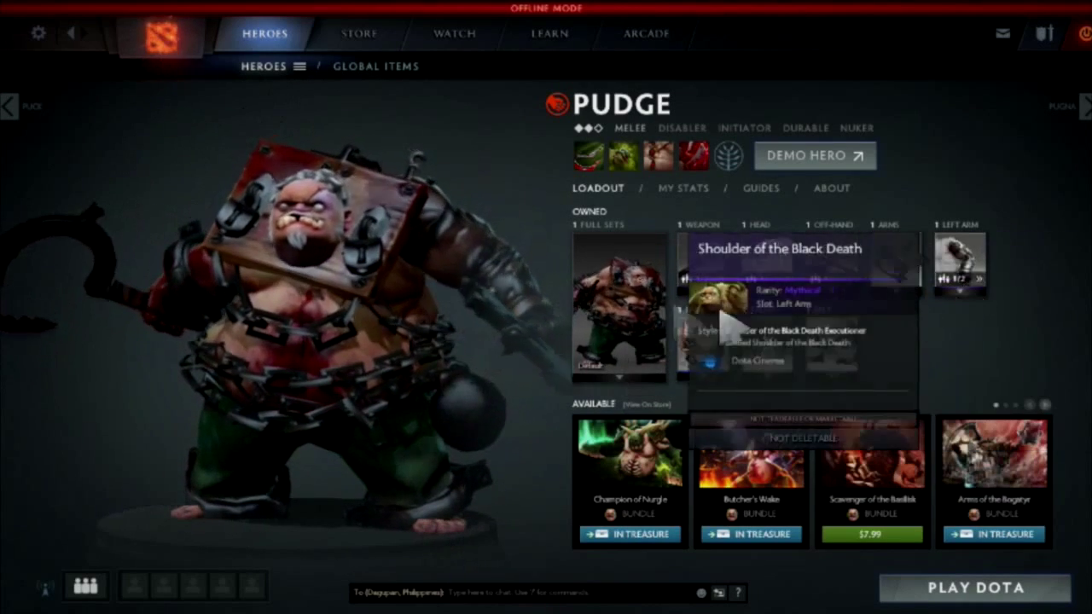
# In the injector's used items list, set the active style to 1 for Shoulder of the Black Death and Axe of the Black Death Executioner
pyautogui.hotkey('alt', 'Tab')
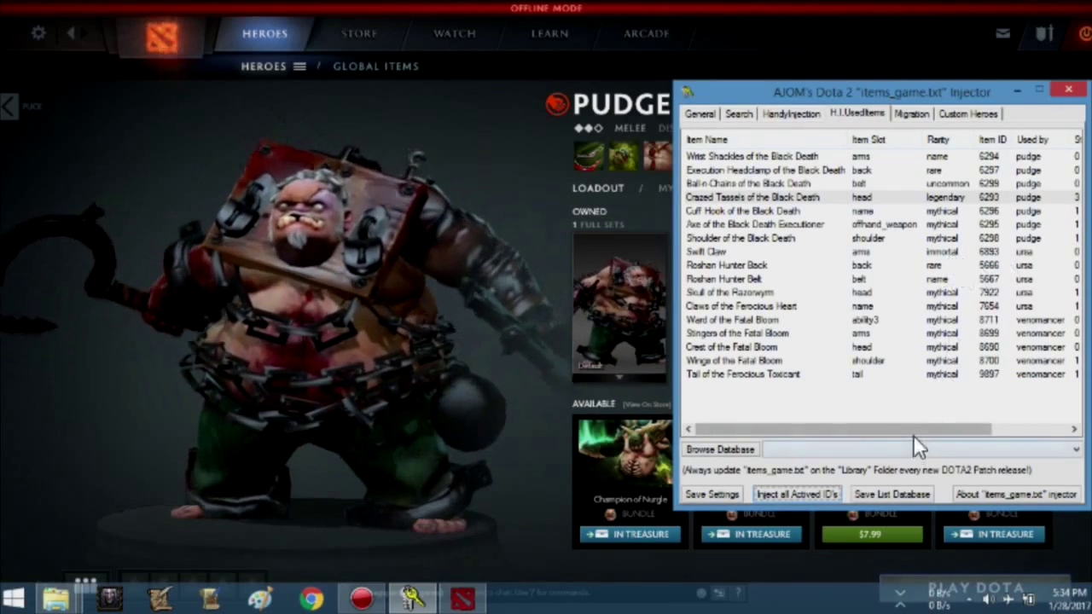
pyautogui.moveTo(920, 430); pyautogui.dragTo(990, 429)
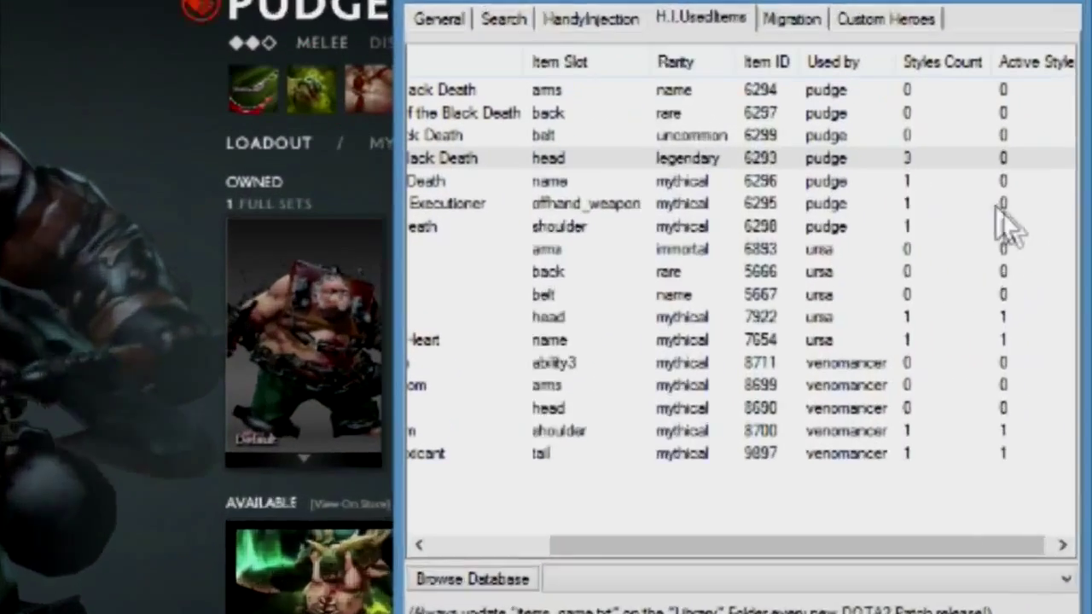
pyautogui.click(1005, 238)
pyautogui.rightClick(998, 240)
pyautogui.click(1015, 268)
pyautogui.rightClick(995, 201)
pyautogui.click(980, 244)
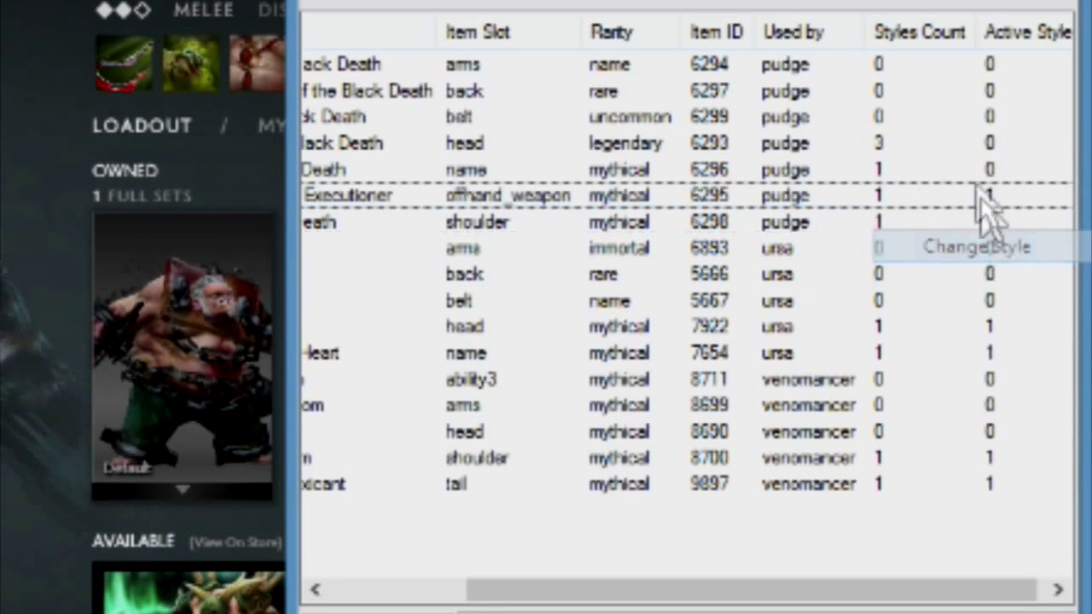
# Set the active style to 1 for Cuff Hook of the Black Death and Crazed Tassels of the Black Death
pyautogui.click(987, 174)
pyautogui.rightClick(987, 176)
pyautogui.click(990, 239)
pyautogui.rightClick(981, 147)
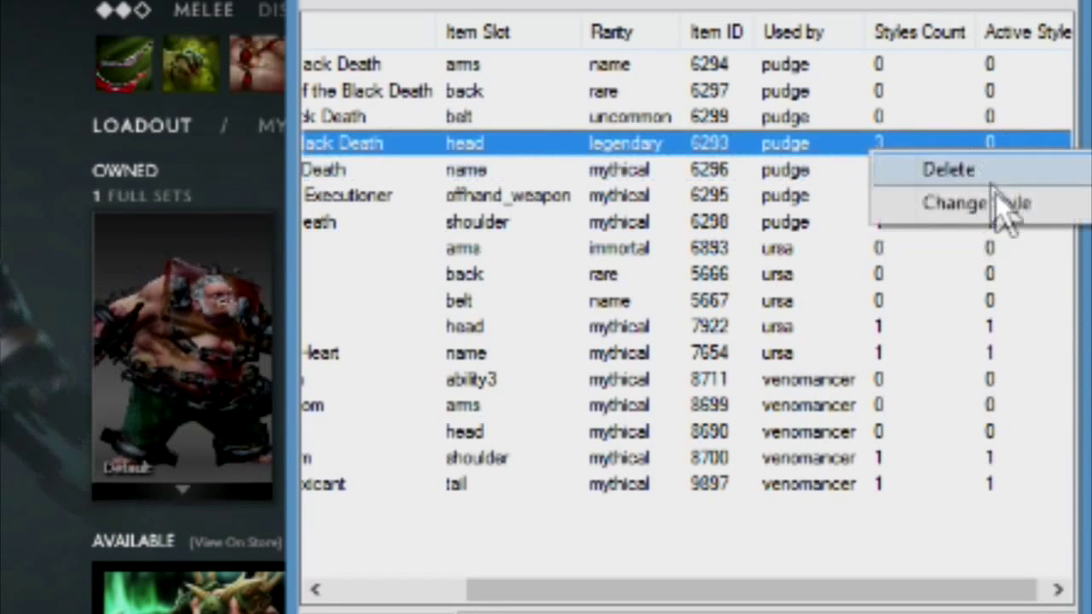
pyautogui.click(995, 205)
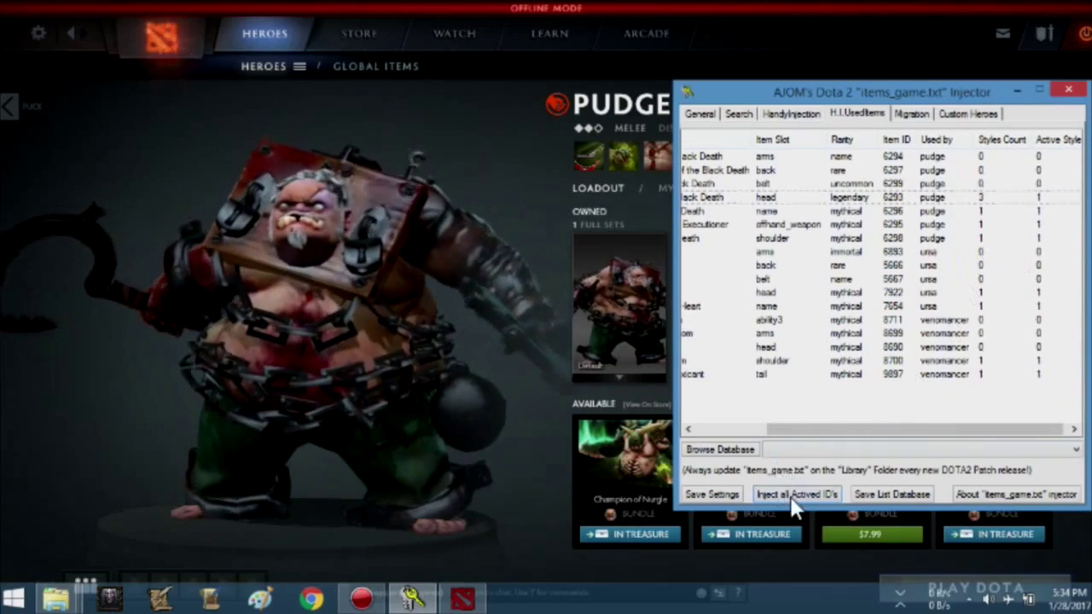
# Inject all activated IDs with the changed Pudge styles and exit Dota 2
pyautogui.click(796, 494)
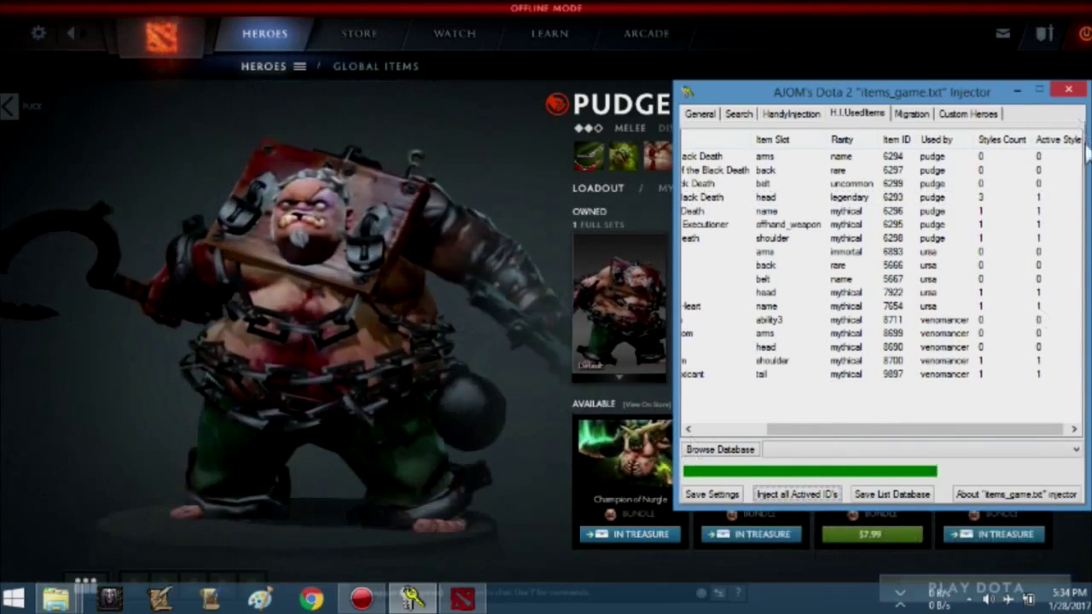
pyautogui.click(418, 239)
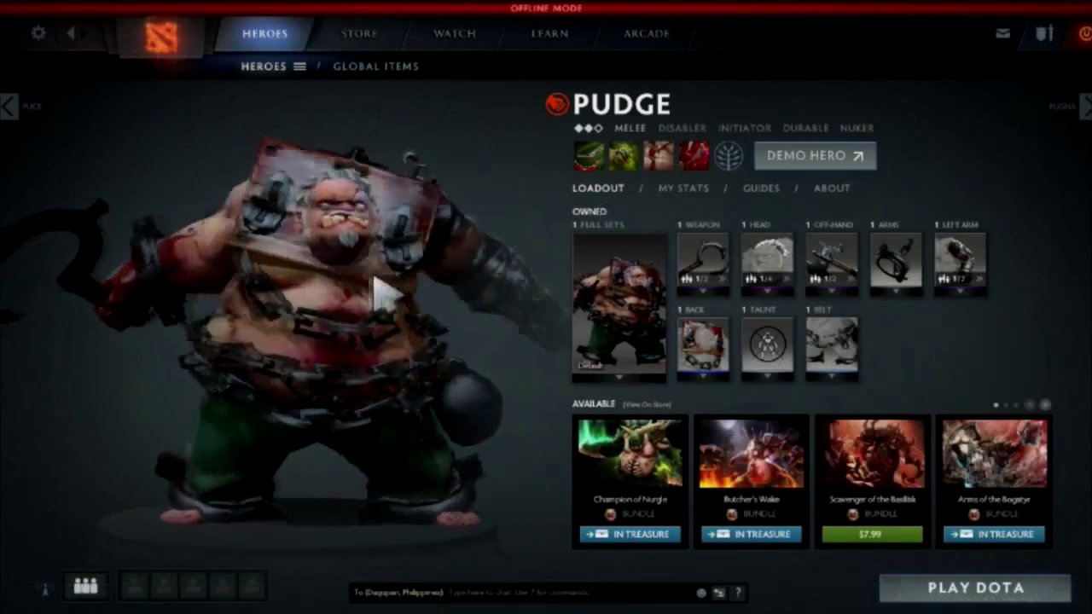
pyautogui.hotkey('alt', 'Tab')
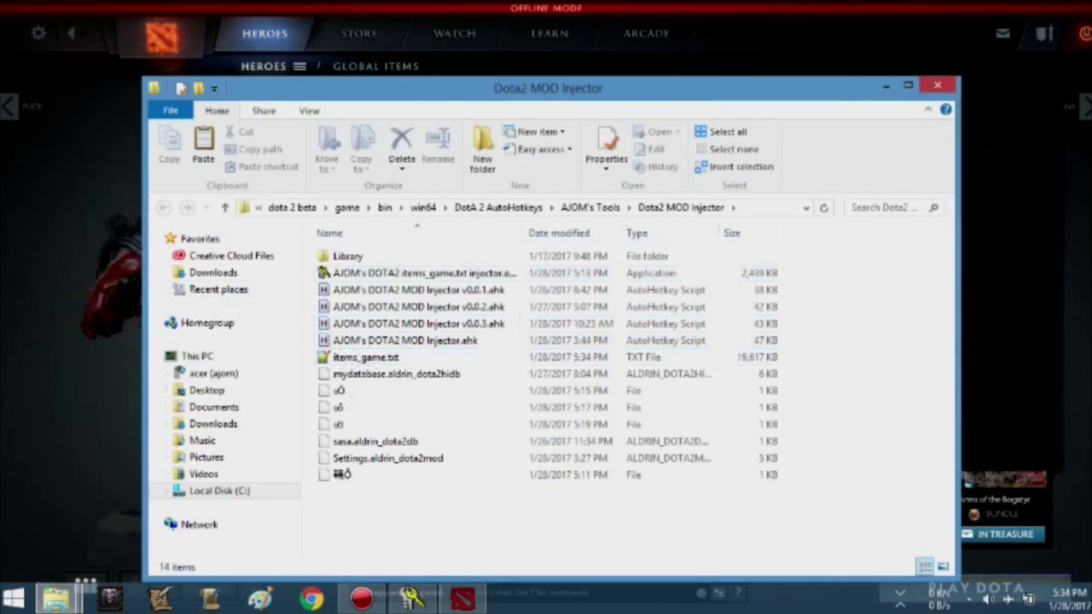
pyautogui.hotkey('alt', 'Tab')
pyautogui.hotkey('alt', 'F4')
pyautogui.click(504, 334)
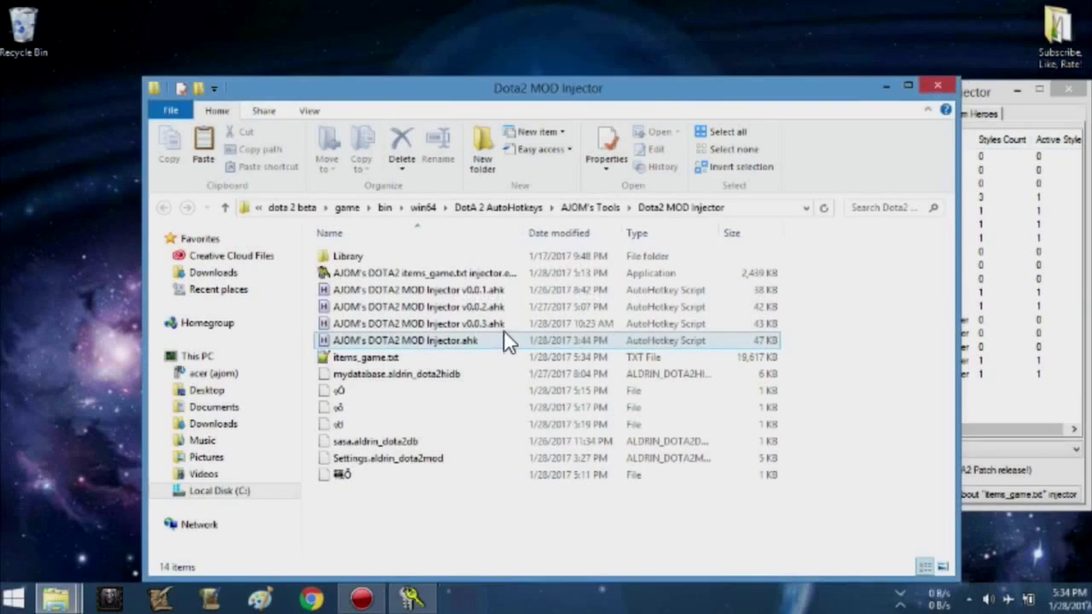
# Copy the regenerated items_game.txt into VPK CREATOR\testpak01_dir\scripts\items, overwriting the existing file
pyautogui.click(460, 356)
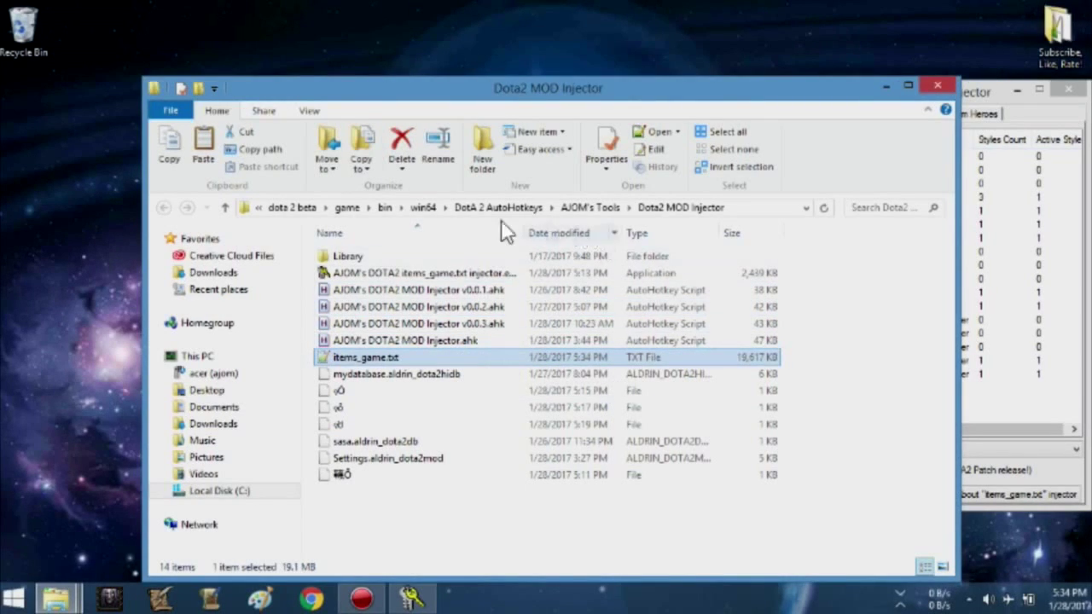
pyautogui.click(352, 208)
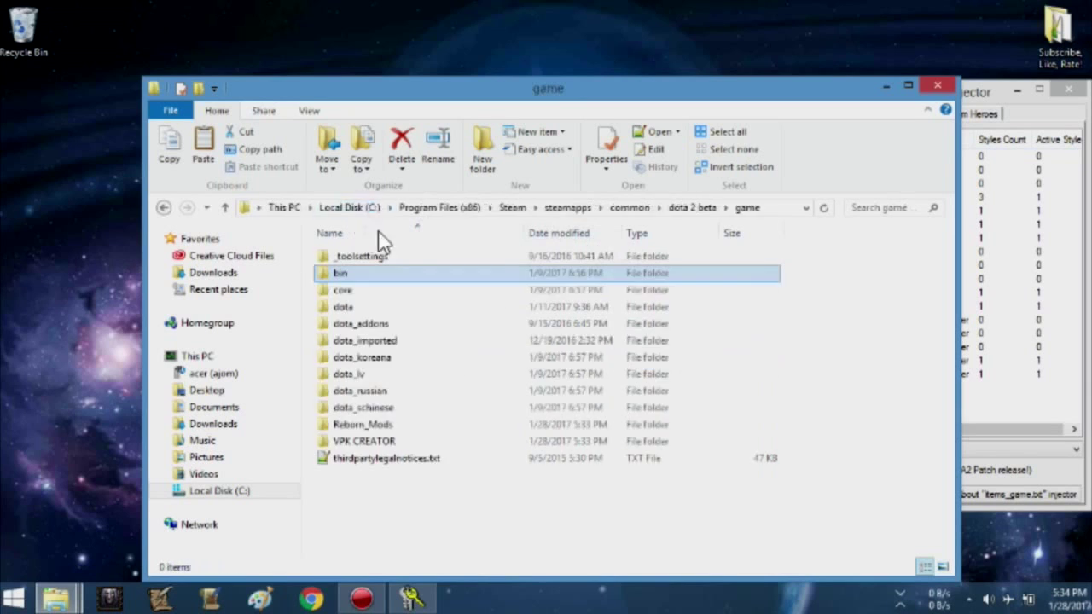
pyautogui.doubleClick(391, 440)
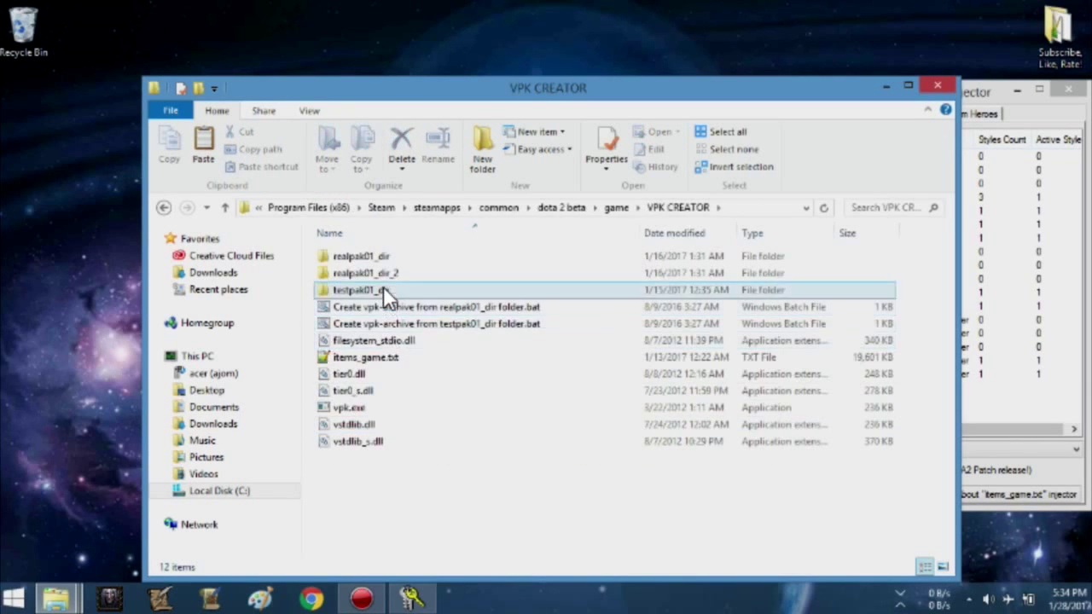
pyautogui.doubleClick(383, 287)
pyautogui.doubleClick(385, 255)
pyautogui.doubleClick(385, 255)
pyautogui.click(385, 255)
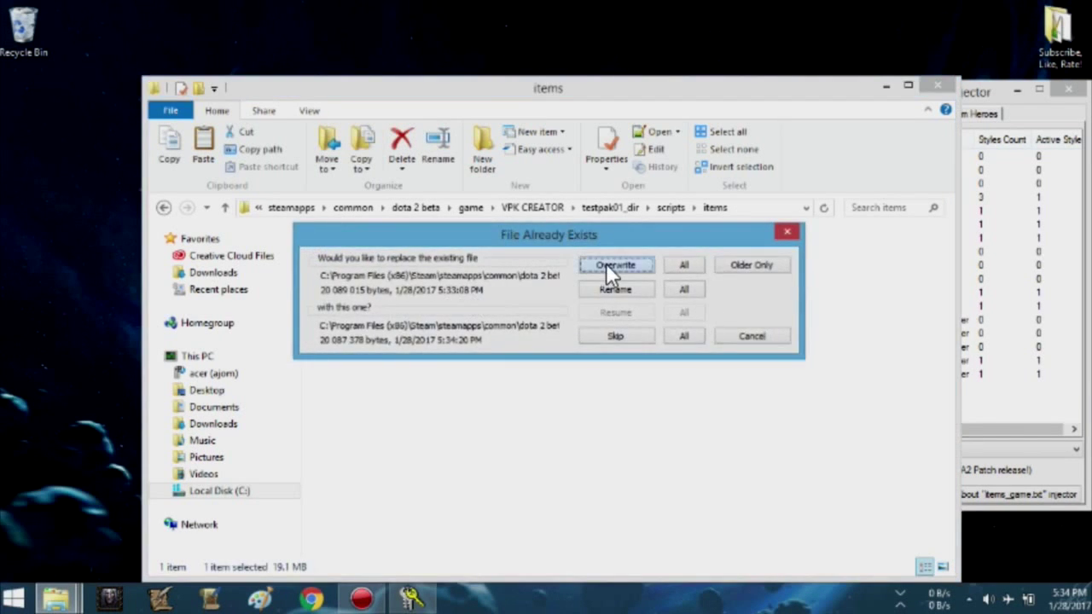
pyautogui.click(619, 333)
# Rebuild the VPK archive from the testpak01_dir folder and select the resulting file for transfer
pyautogui.click(524, 205)
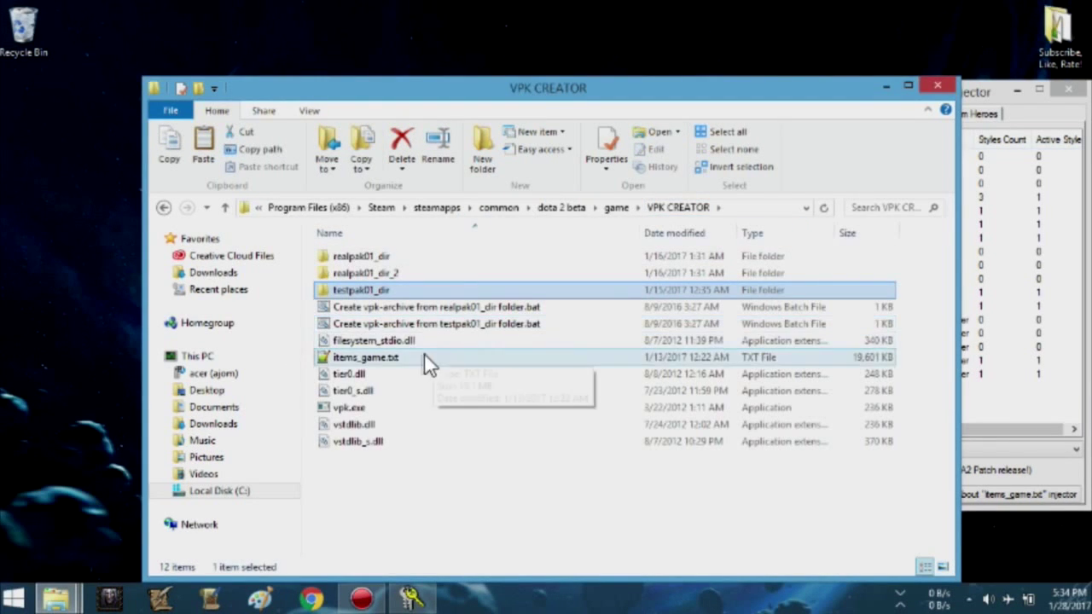
pyautogui.doubleClick(448, 320)
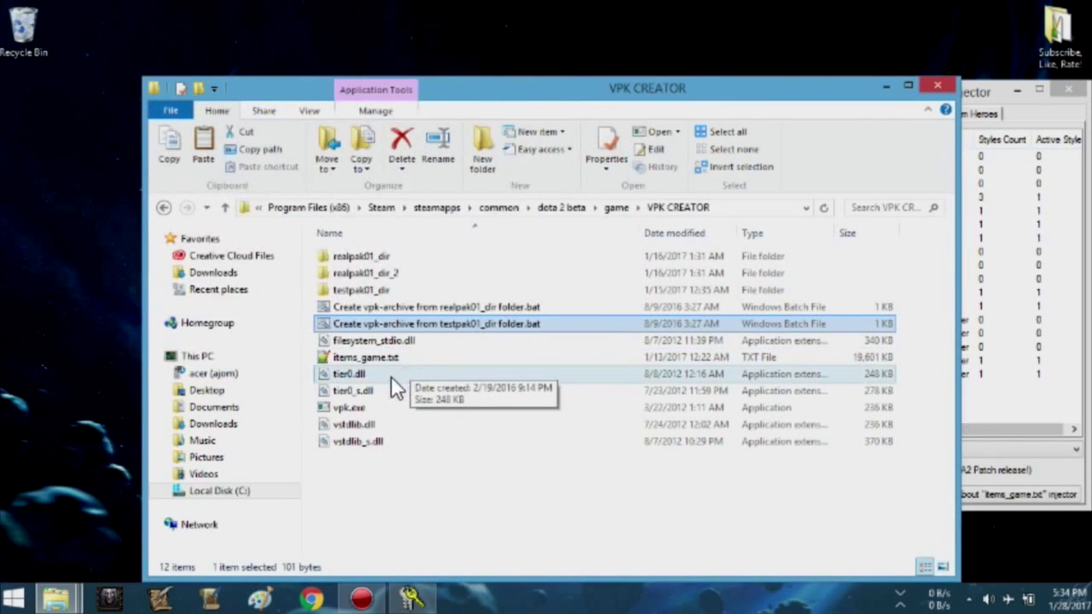
pyautogui.click(391, 376)
# Overwrite pak01_dir.vpk in the Reborn_Mods folder with the rebuilt archive and relaunch Dota 2
pyautogui.click(616, 207)
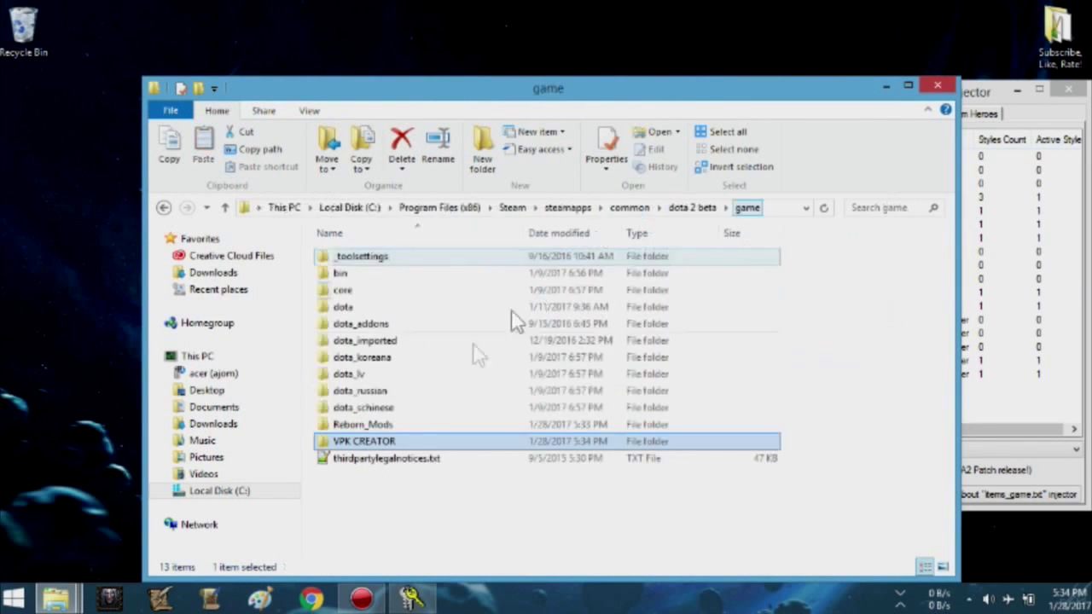
pyautogui.doubleClick(381, 425)
pyautogui.hotkey('ctrl', 'v')
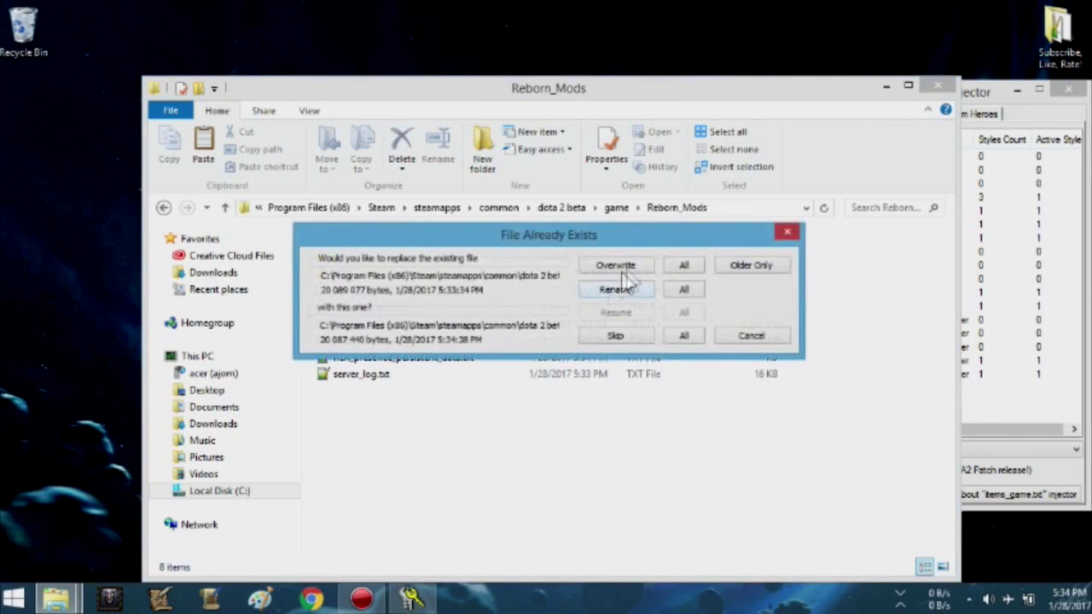
pyautogui.click(636, 263)
pyautogui.click(621, 273)
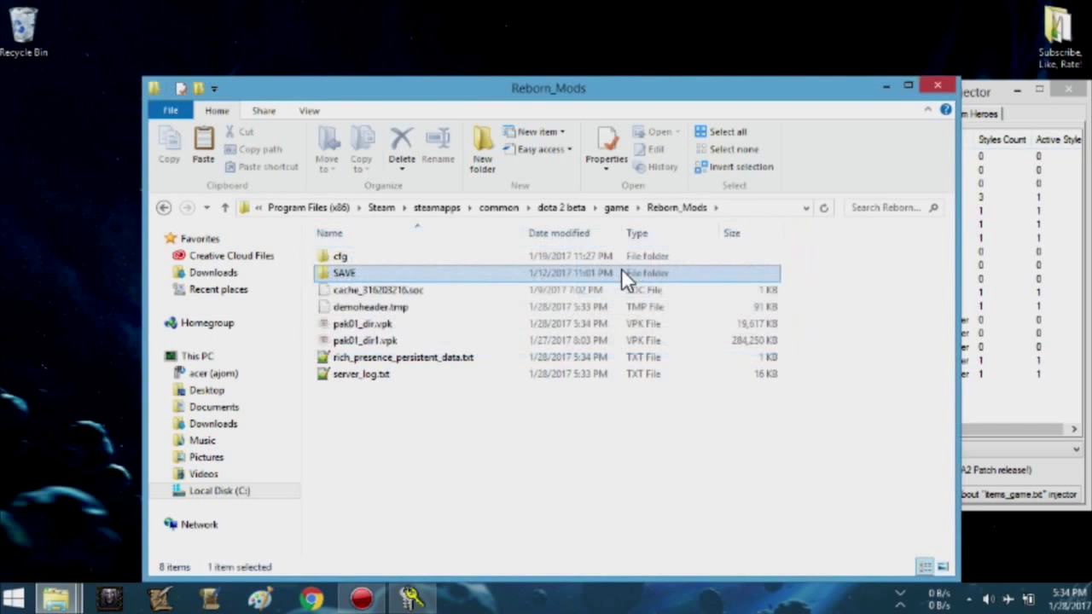
pyautogui.click(886, 86)
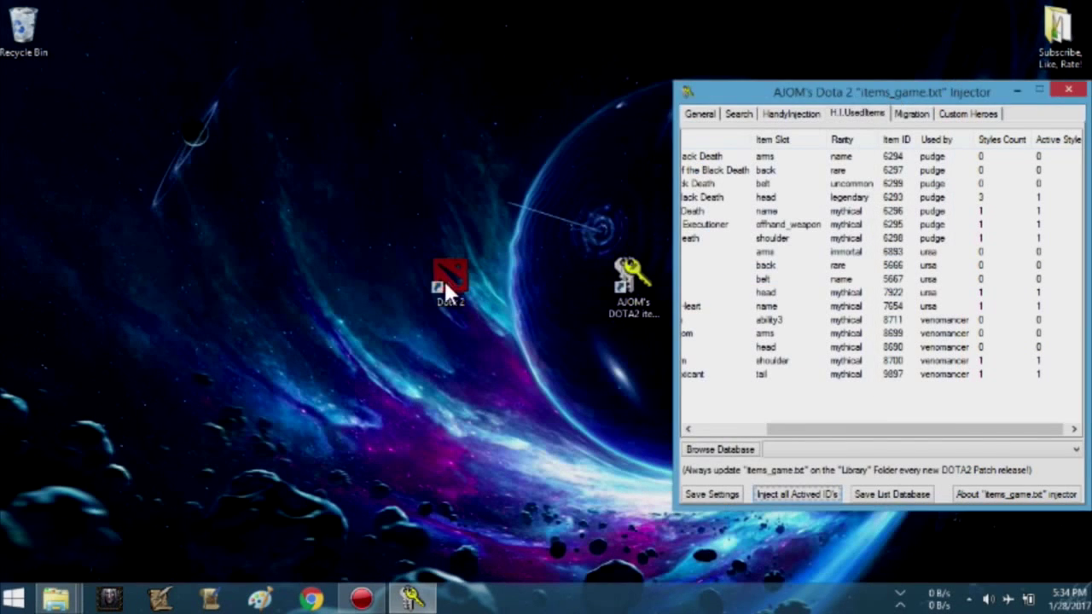
pyautogui.doubleClick(444, 280)
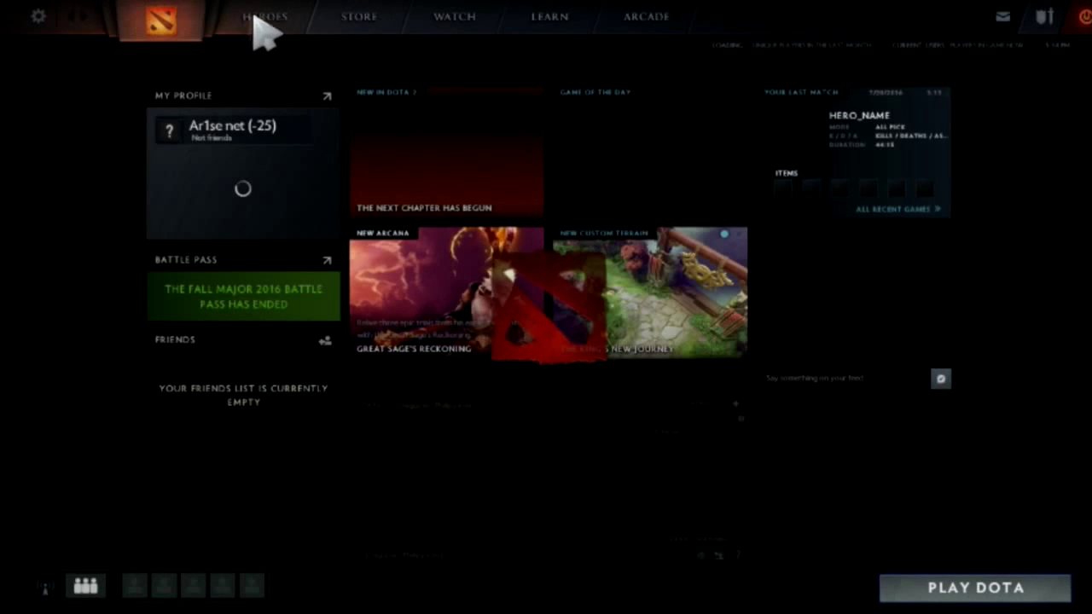
# Inspect Pudge's equipped items from another angle on his hero page, and quit Dota 2
pyautogui.click(255, 17)
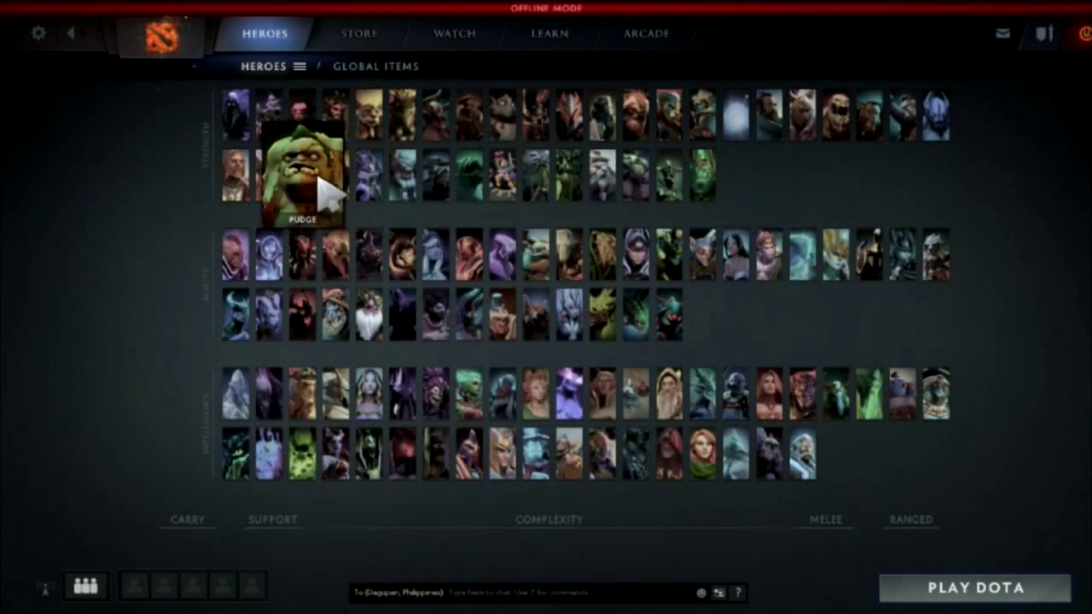
pyautogui.click(329, 195)
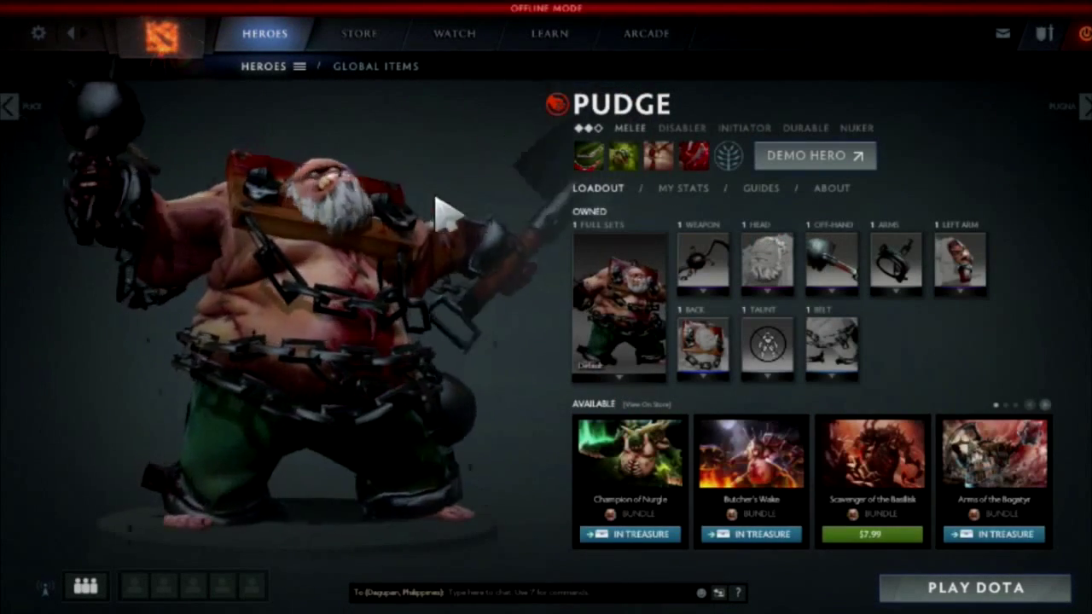
pyautogui.moveTo(482, 243); pyautogui.dragTo(318, 278)
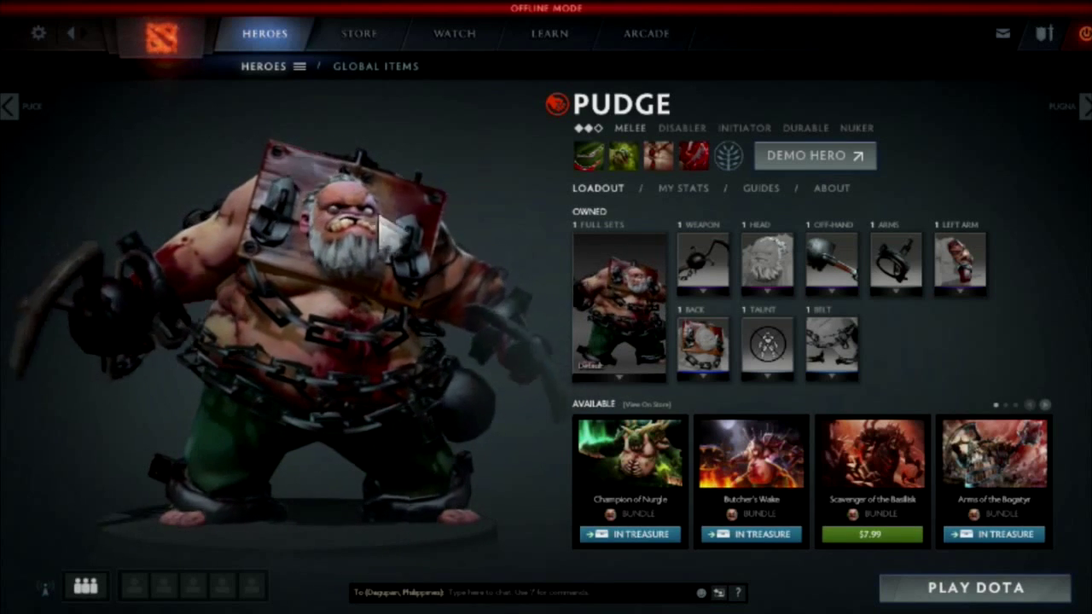
pyautogui.click(1084, 33)
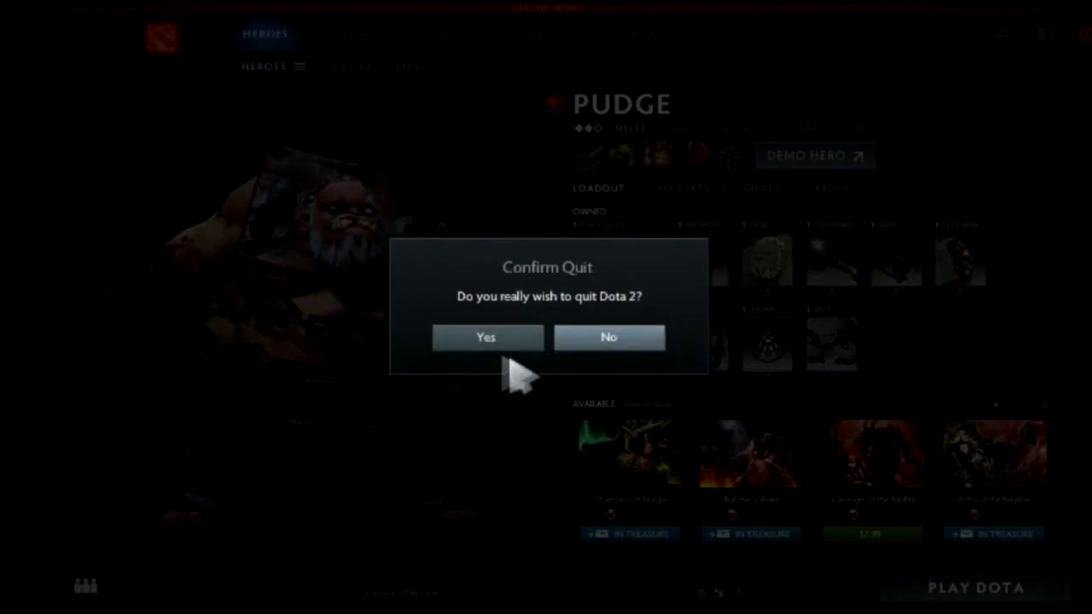
pyautogui.click(484, 337)
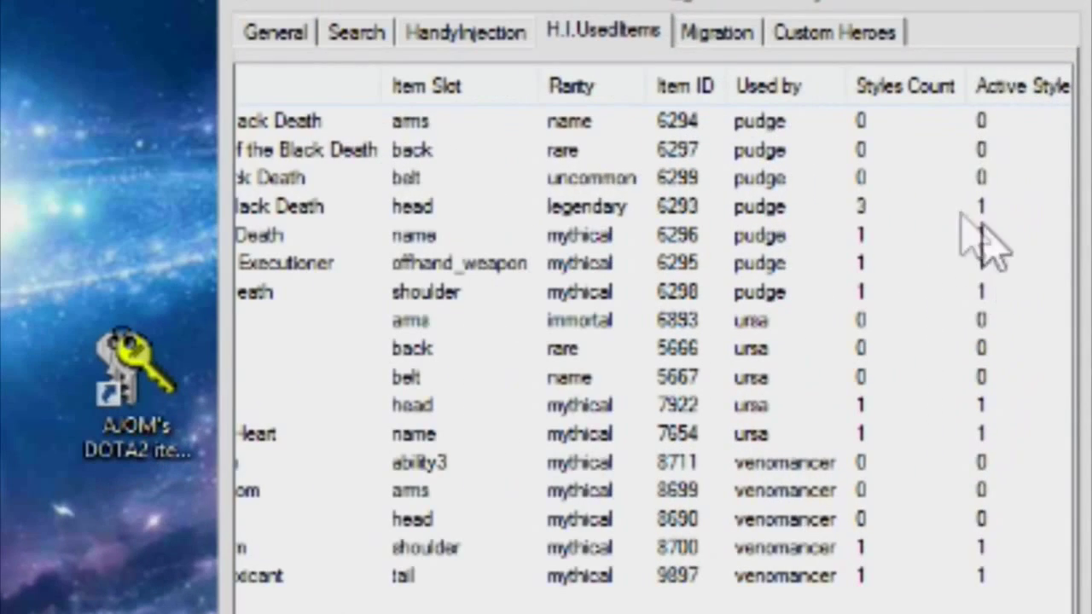
# Change the active style of Pudge's head item 6293 to 2 and inject all activated IDs
pyautogui.click(1030, 200)
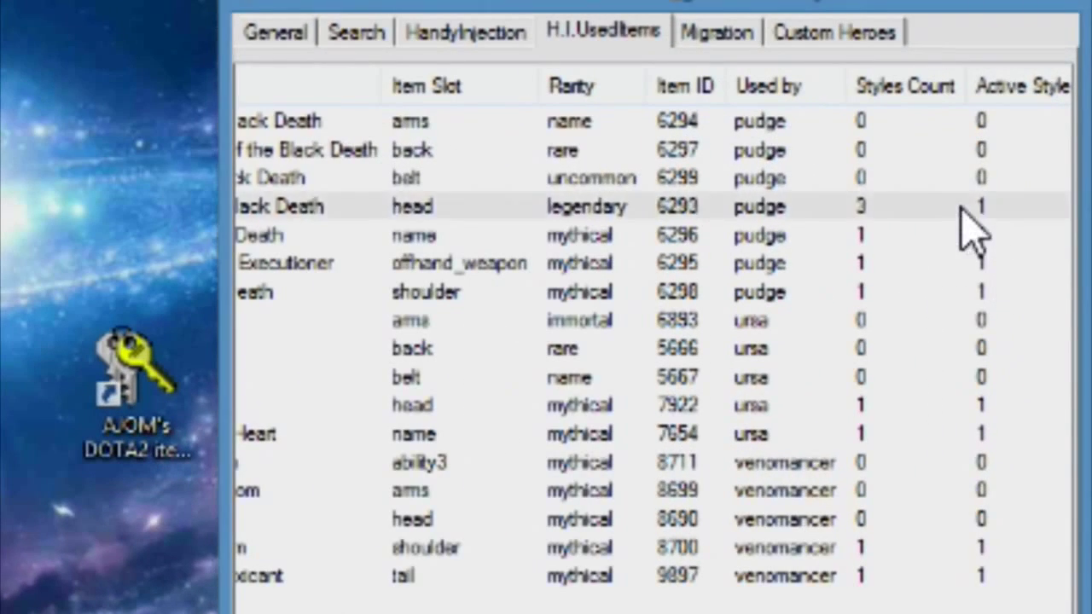
pyautogui.rightClick(991, 218)
pyautogui.click(968, 273)
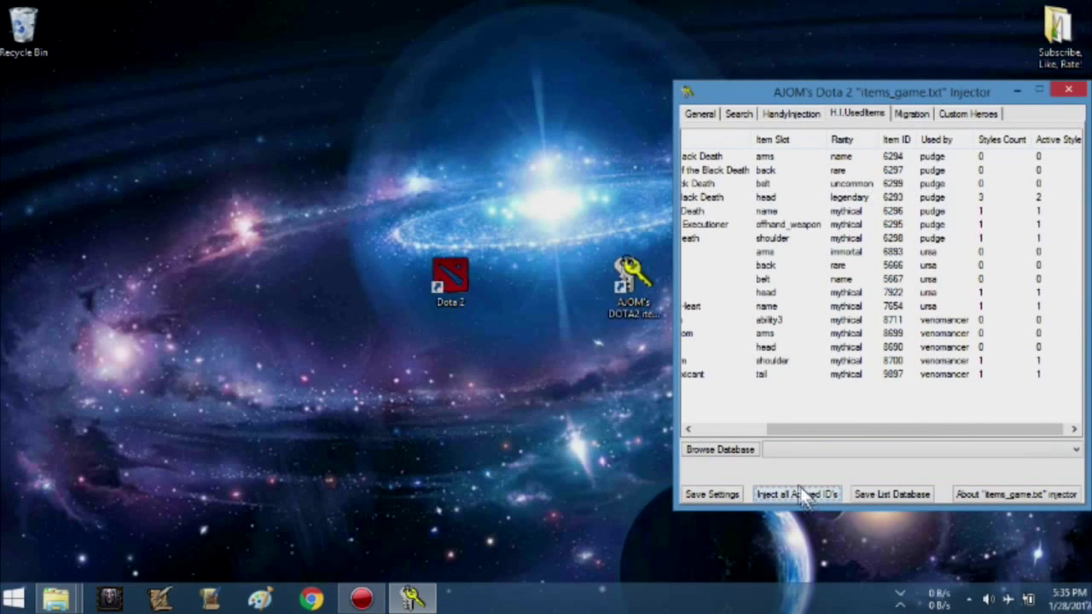
pyautogui.click(789, 491)
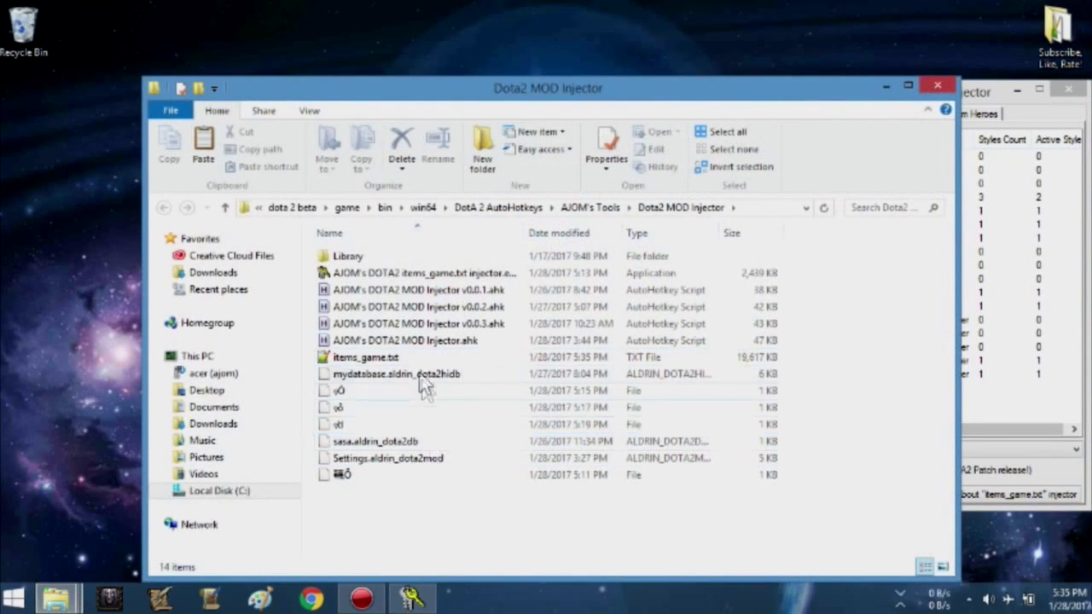
# Copy the regenerated items_game.txt into VPK CREATOR\testpak01_dir\scripts\items, replacing the existing file
pyautogui.click(593, 207)
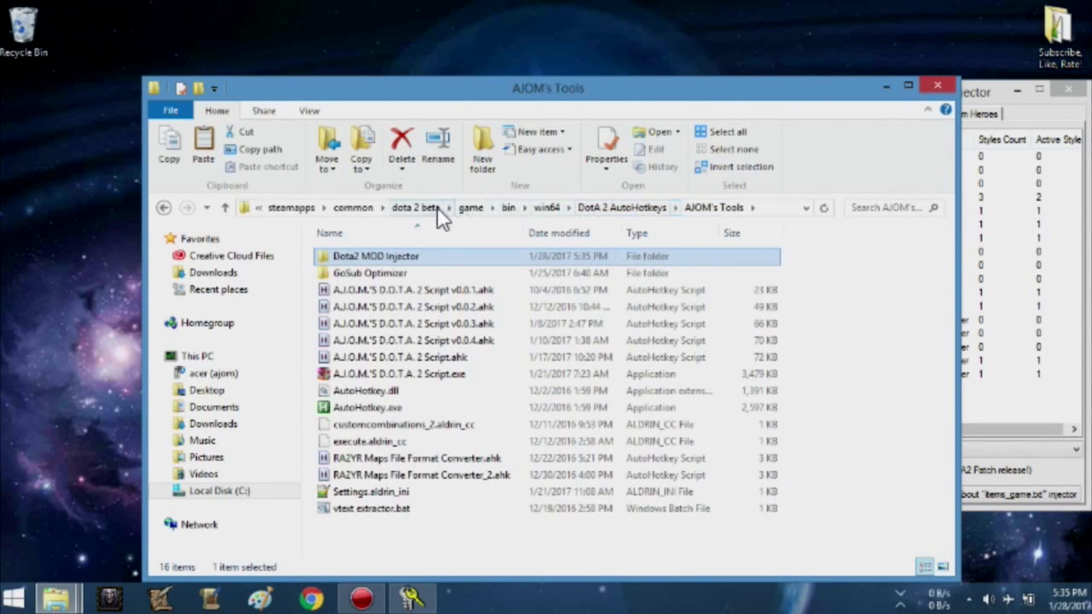
pyautogui.click(470, 208)
pyautogui.doubleClick(406, 435)
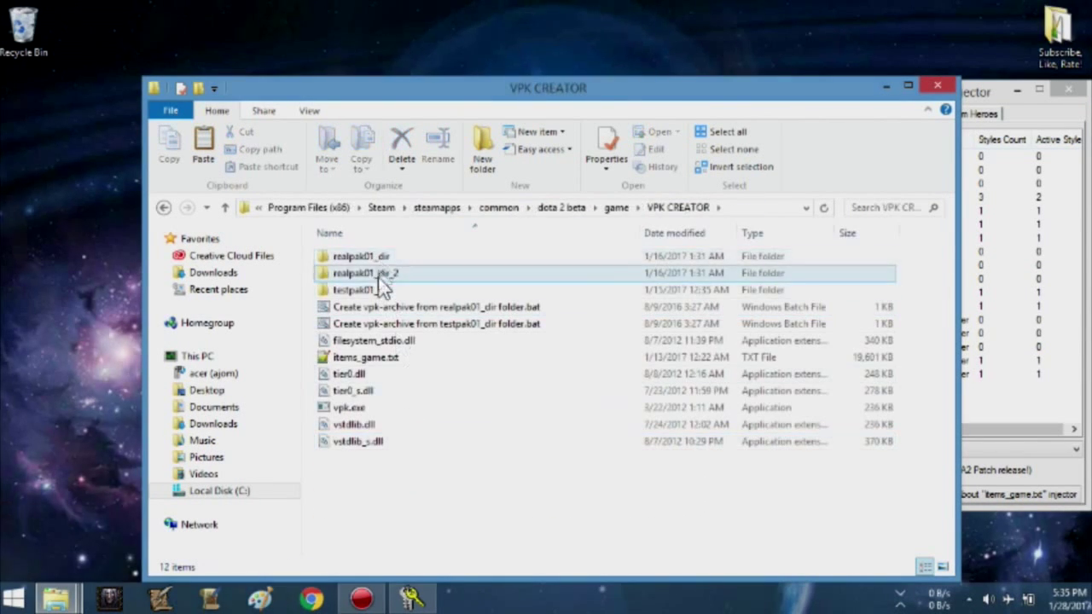
pyautogui.doubleClick(376, 288)
pyautogui.doubleClick(377, 255)
pyautogui.doubleClick(378, 255)
pyautogui.hotkey('ctrl', 'v')
pyautogui.click(629, 262)
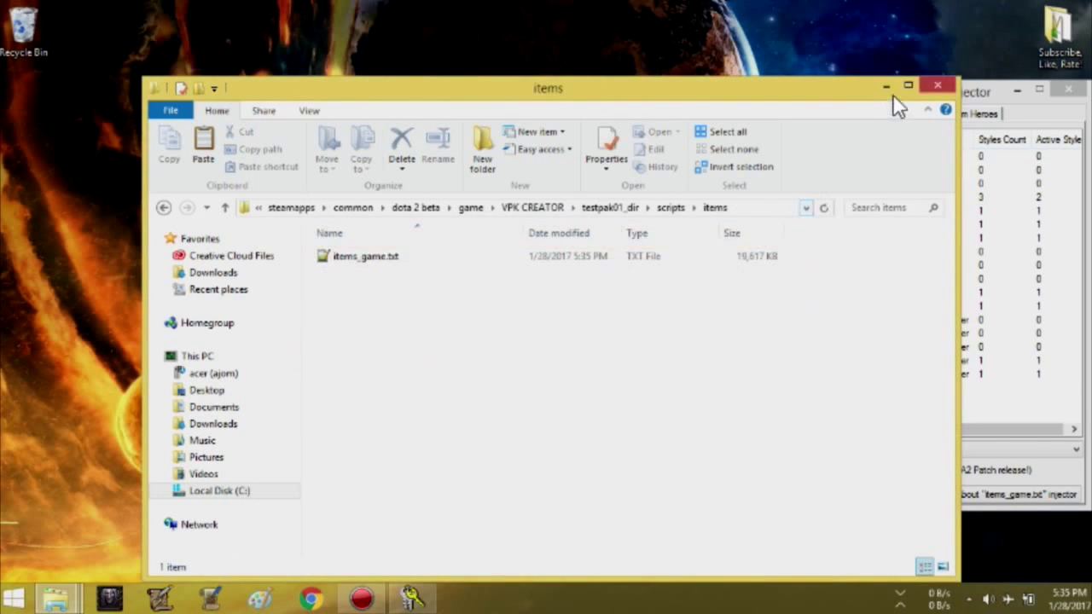
# Rebuild the VPK archive from the testpak01_dir folder and select the resulting pak01_dir.vpk for transfer
pyautogui.click(538, 209)
pyautogui.doubleClick(470, 322)
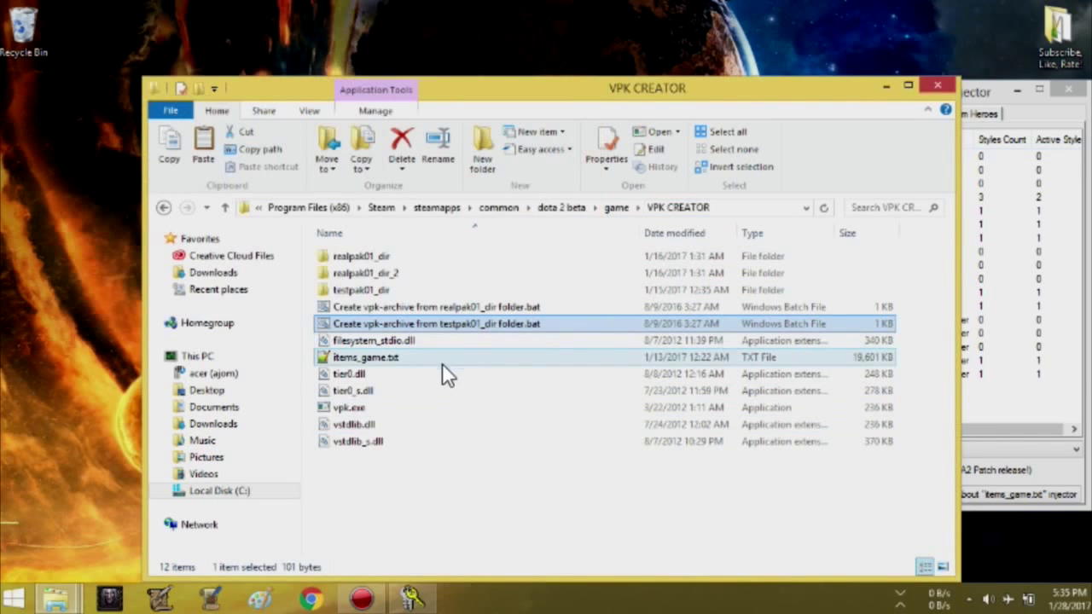
pyautogui.click(424, 373)
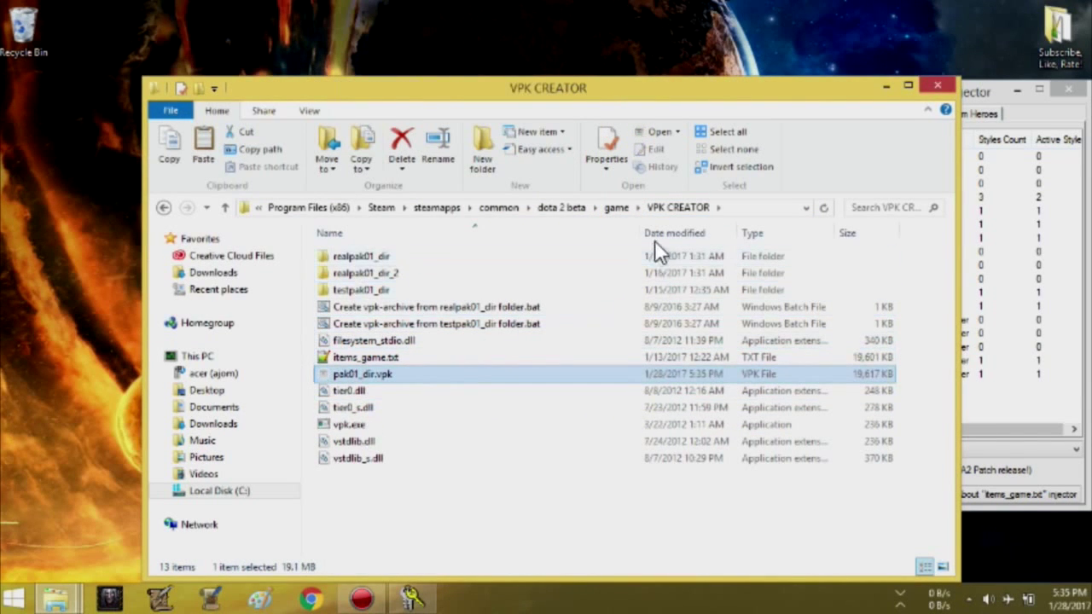
# Overwrite pak01_dir.vpk in the Reborn_Mods folder with the rebuilt archive and relaunch Dota 2
pyautogui.click(616, 208)
pyautogui.doubleClick(442, 424)
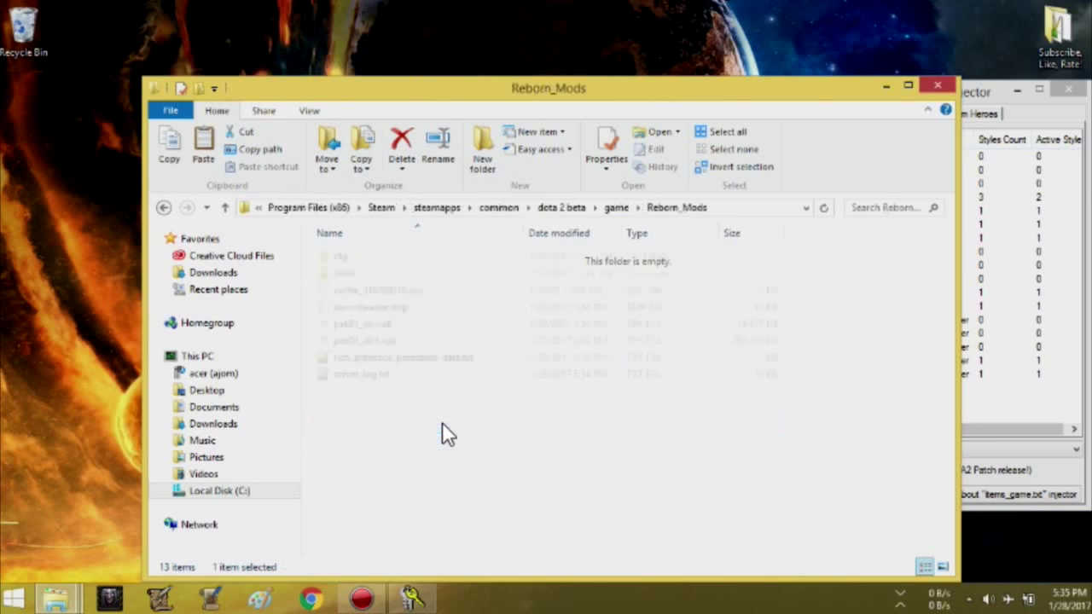
pyautogui.hotkey('ctrl', 'v')
pyautogui.click(634, 264)
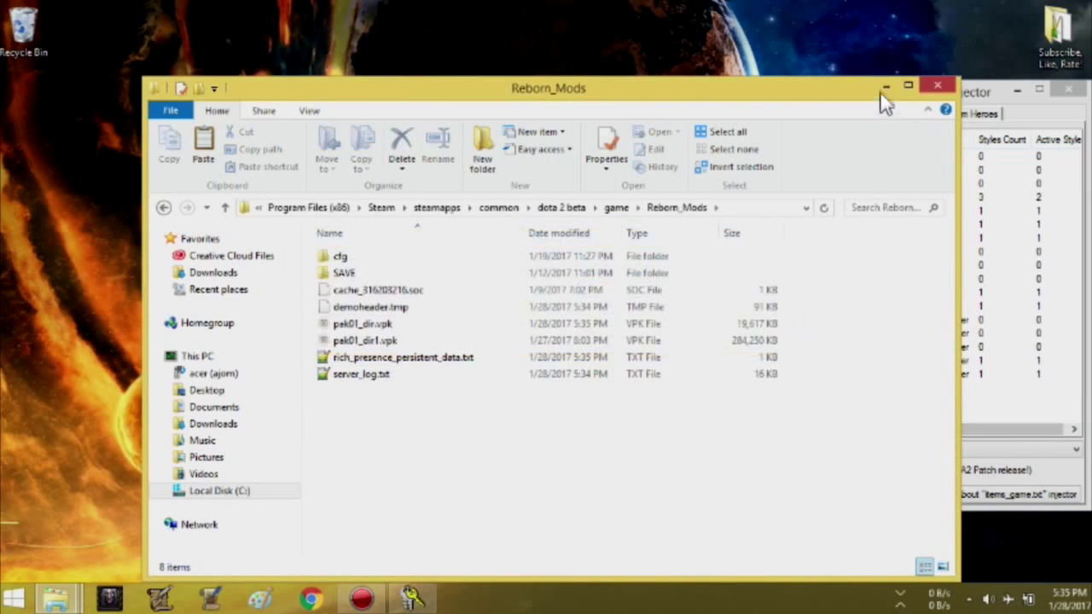
pyautogui.click(884, 88)
pyautogui.click(447, 276)
pyautogui.doubleClick(447, 276)
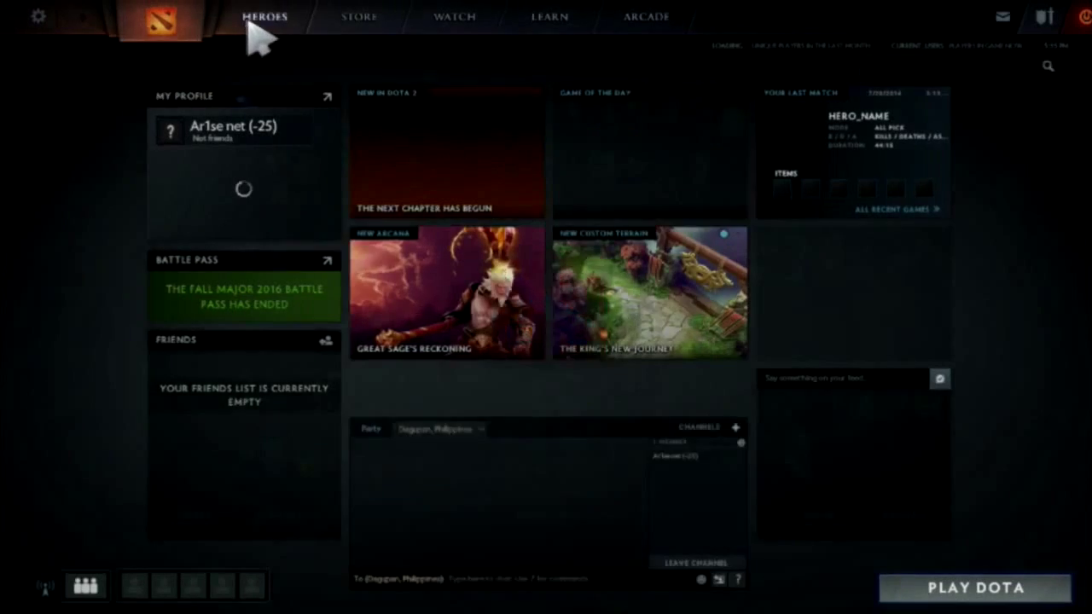
# Compare Pudge's loadout with the third style in the Chains of the Black Death bundle preview, and quit Dota 2
pyautogui.click(256, 31)
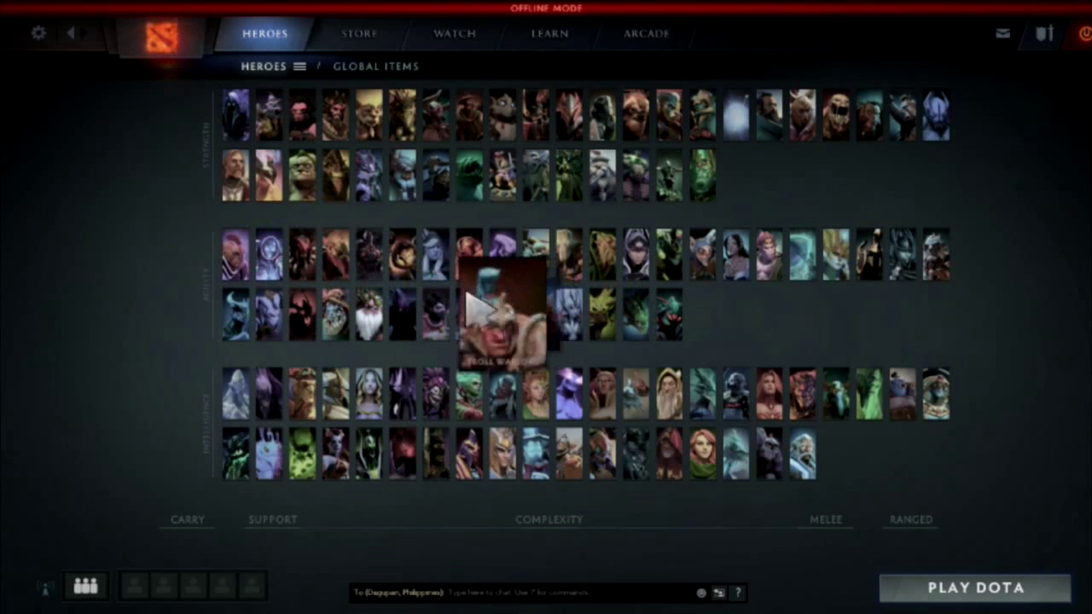
pyautogui.click(303, 187)
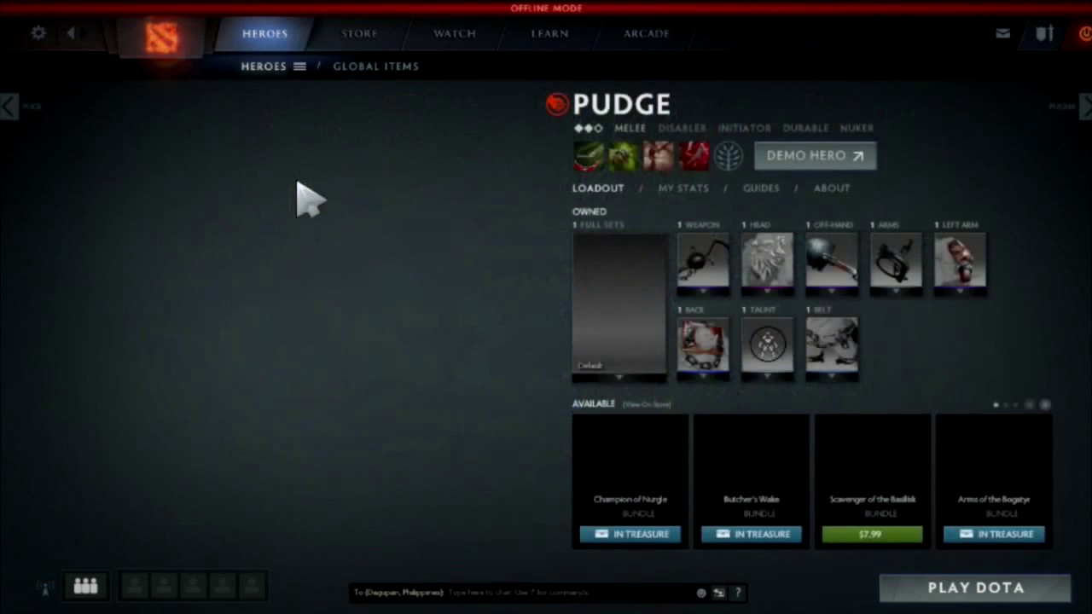
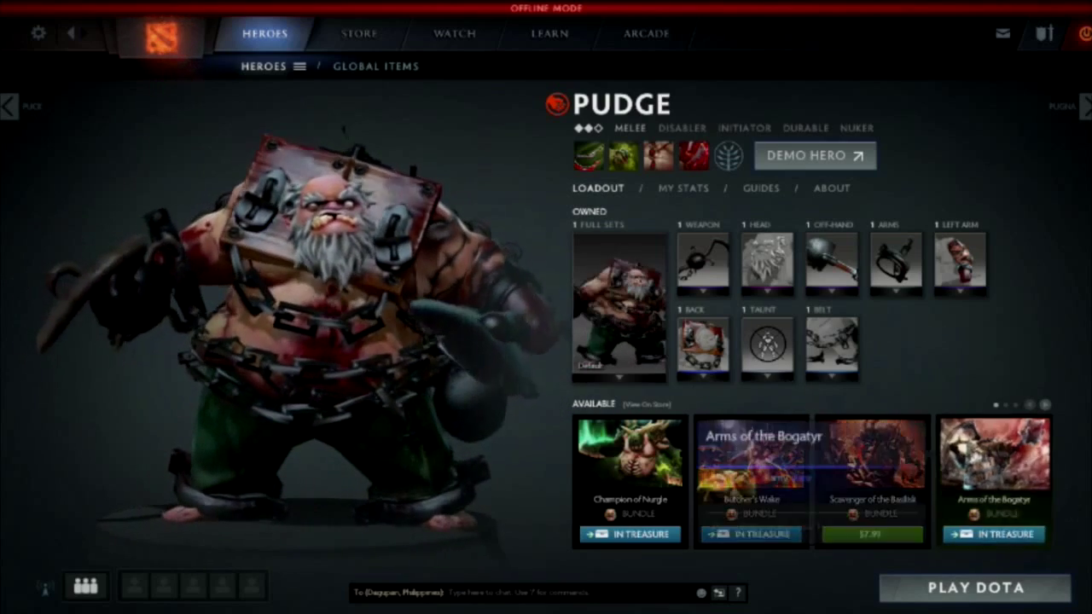
pyautogui.click(1045, 405)
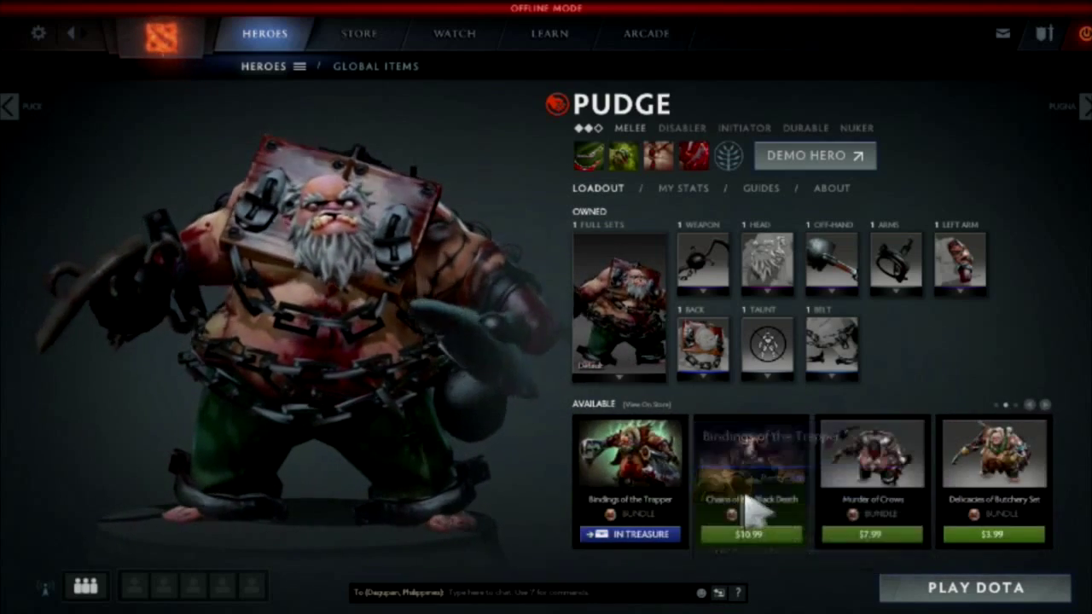
pyautogui.click(735, 468)
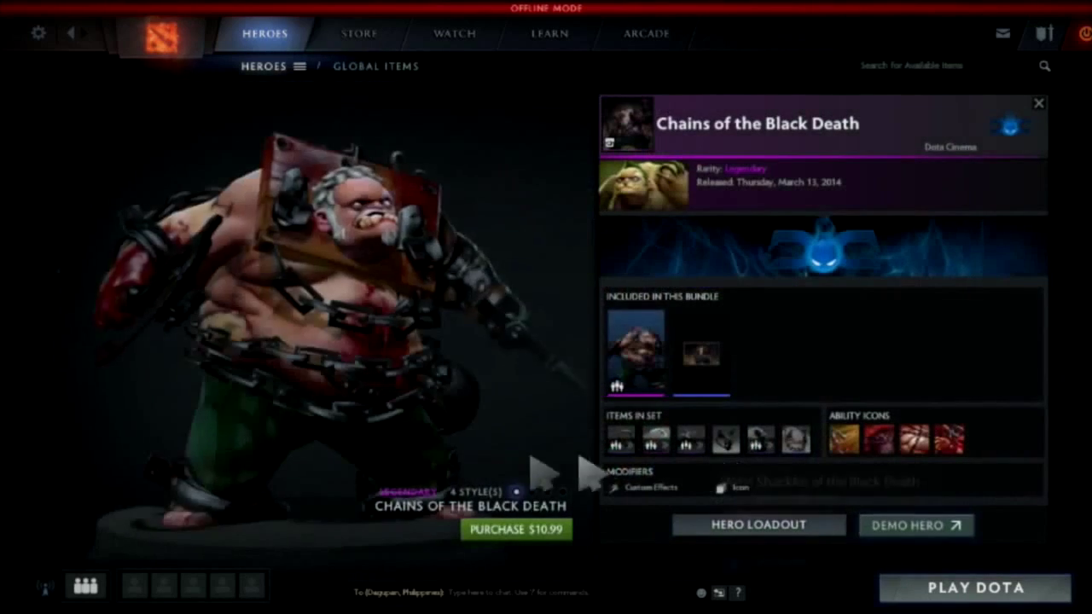
pyautogui.click(547, 492)
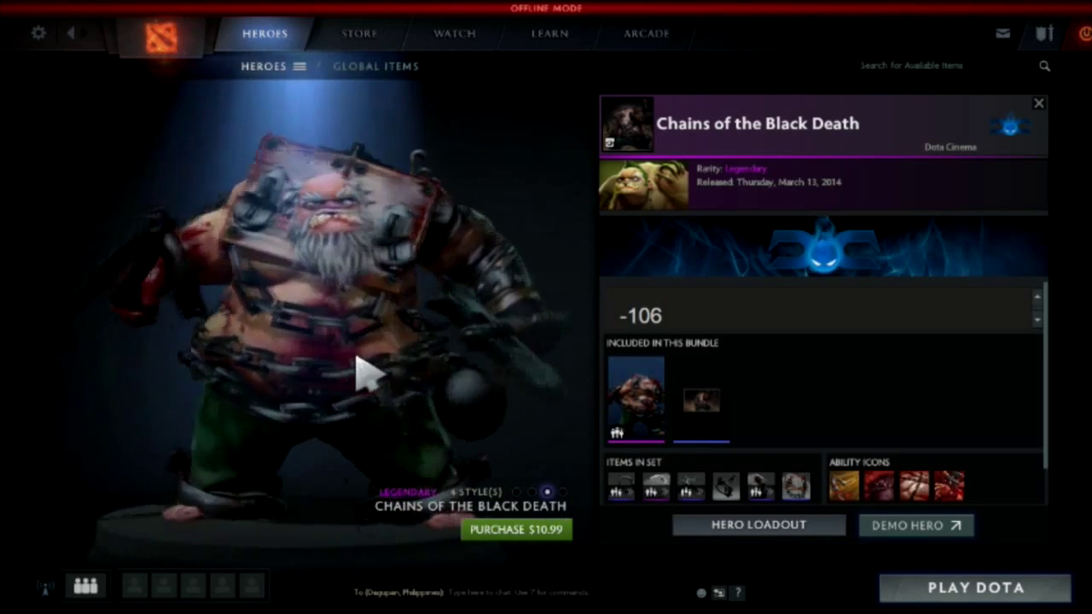
pyautogui.click(1086, 35)
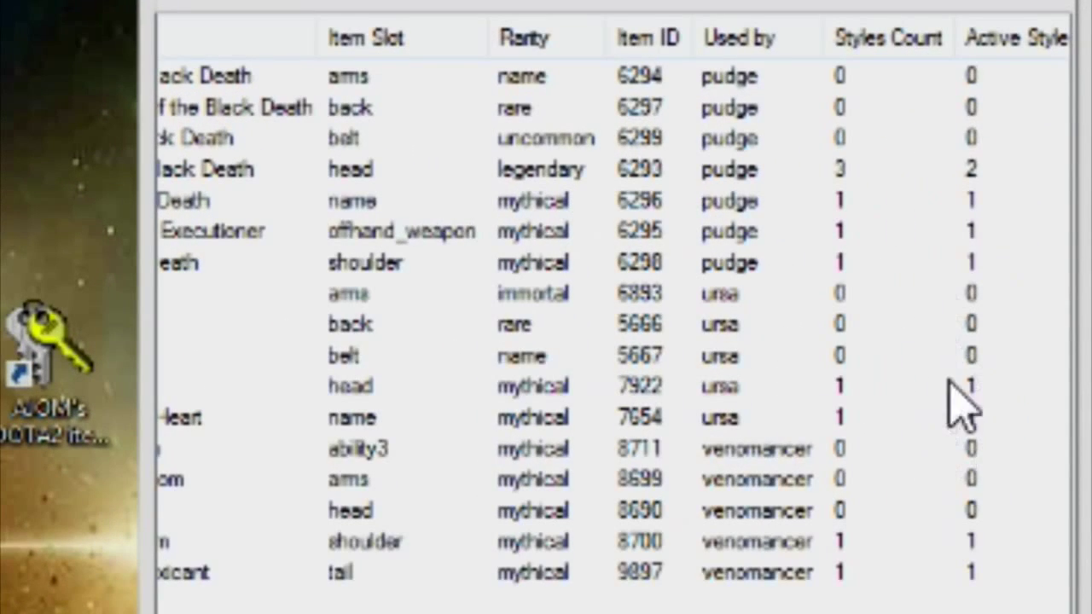
# Change the active style of Pudge's head item 6293 to 3 and inject all activated IDs
pyautogui.rightClick(975, 173)
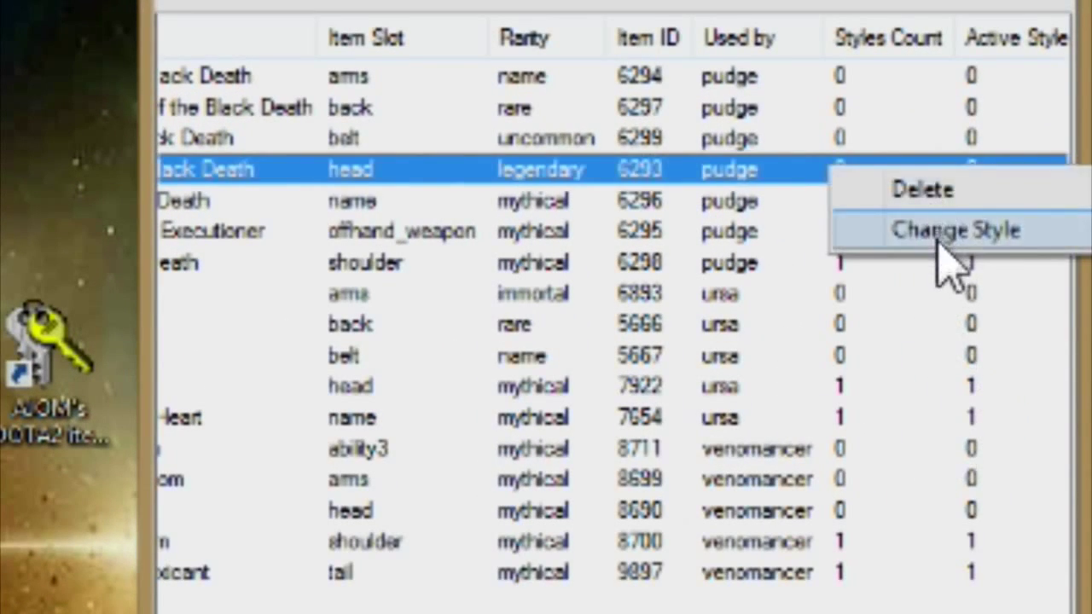
pyautogui.click(938, 231)
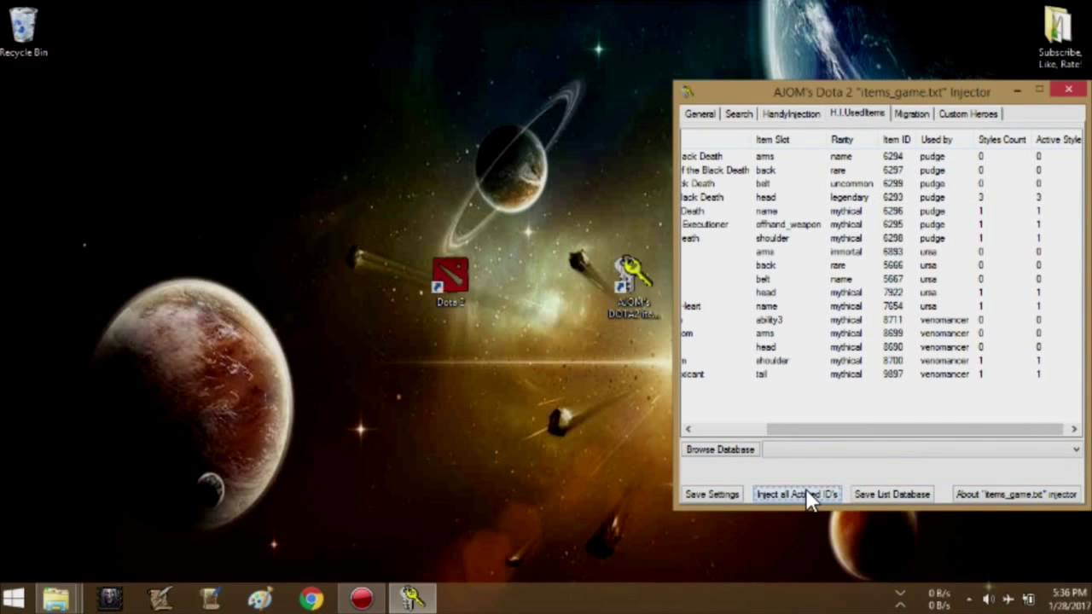
pyautogui.click(798, 494)
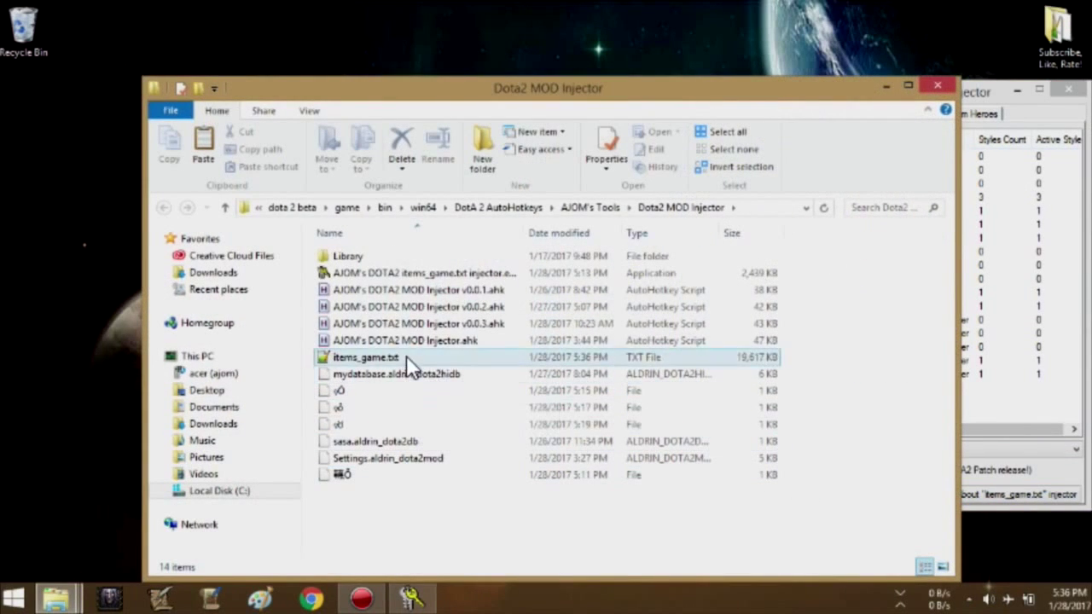
# Copy the newly injected items_game.txt into VPK CREATOR\testpak01_dir\scripts\items, overwriting the previous version
pyautogui.click(408, 362)
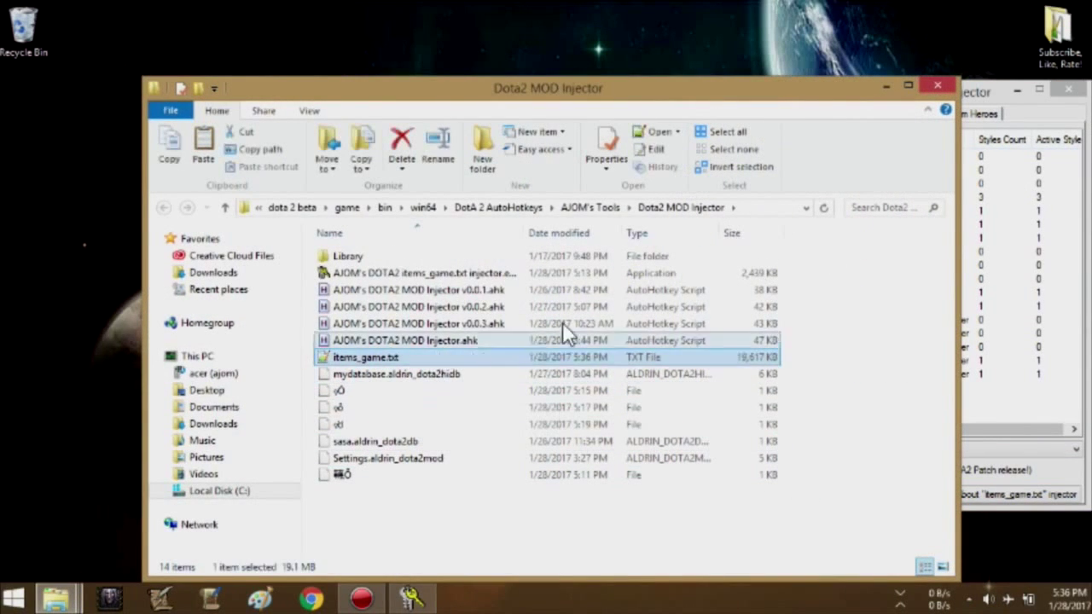
pyautogui.click(347, 207)
pyautogui.doubleClick(408, 441)
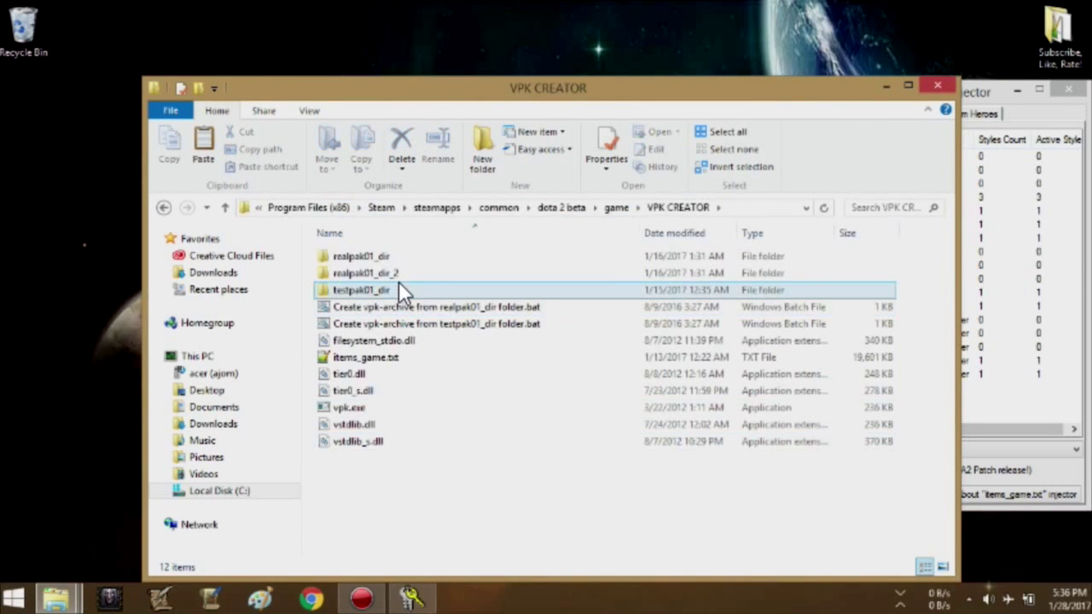
pyautogui.doubleClick(399, 281)
pyautogui.doubleClick(406, 255)
pyautogui.doubleClick(406, 255)
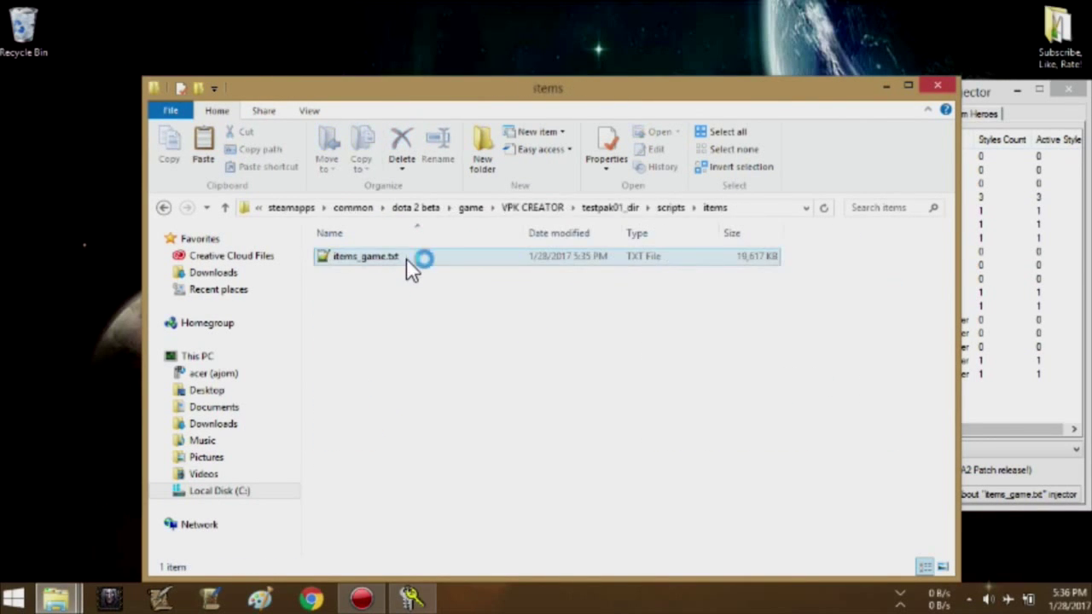
pyautogui.hotkey('ctrl', 'v')
pyautogui.click(621, 262)
# Create a new VPK archive from the testpak01_dir folder and select pak01_dir.vpk for transfer
pyautogui.click(521, 207)
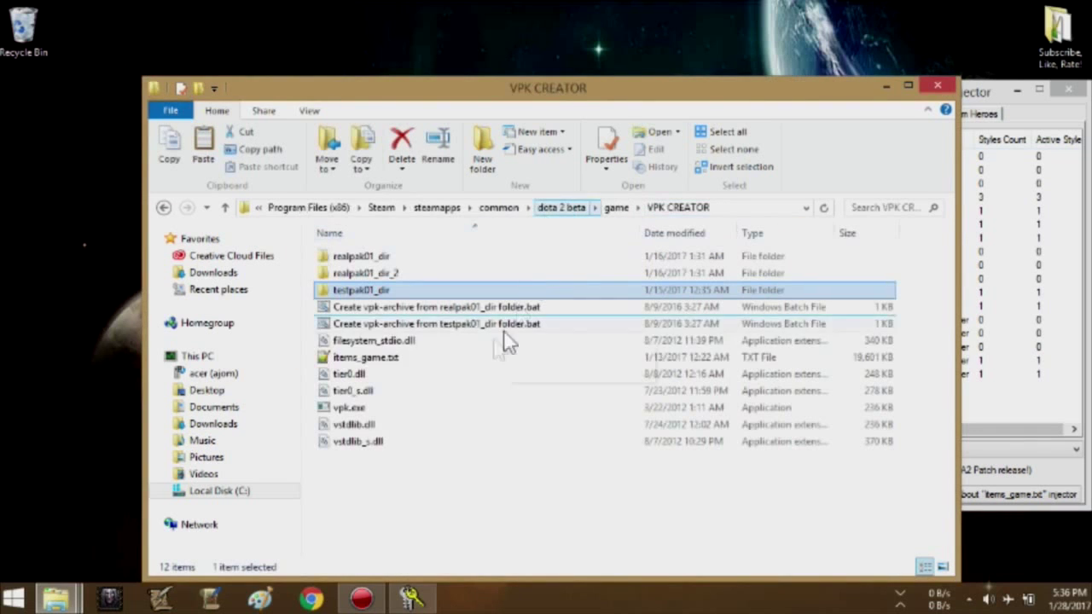
pyautogui.doubleClick(475, 320)
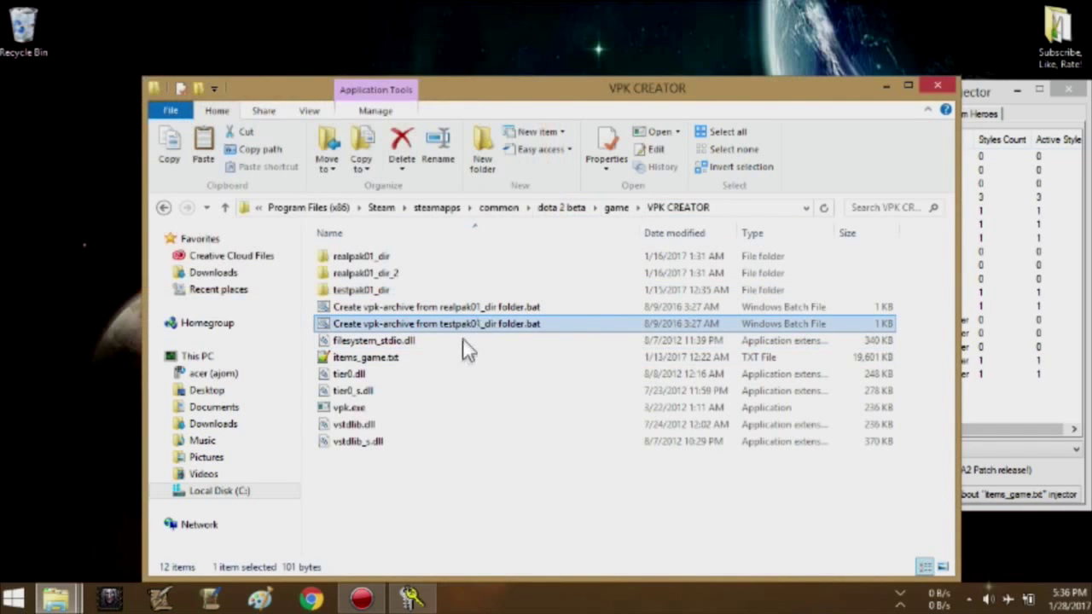
pyautogui.click(431, 373)
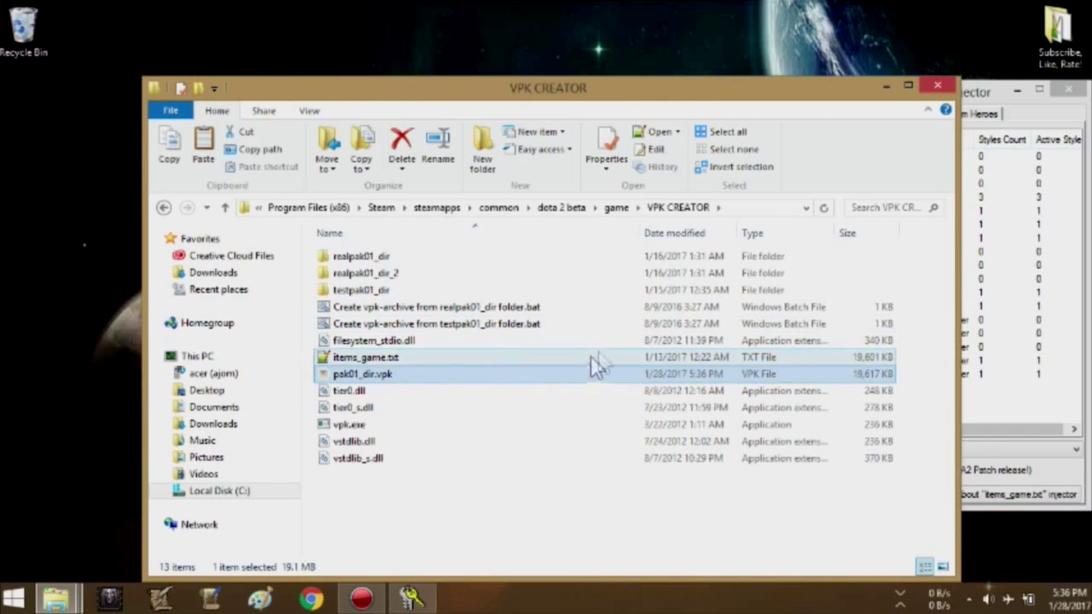
# Replace pak01_dir.vpk in the Reborn_Mods folder with the new archive and minimize the folder window
pyautogui.click(611, 209)
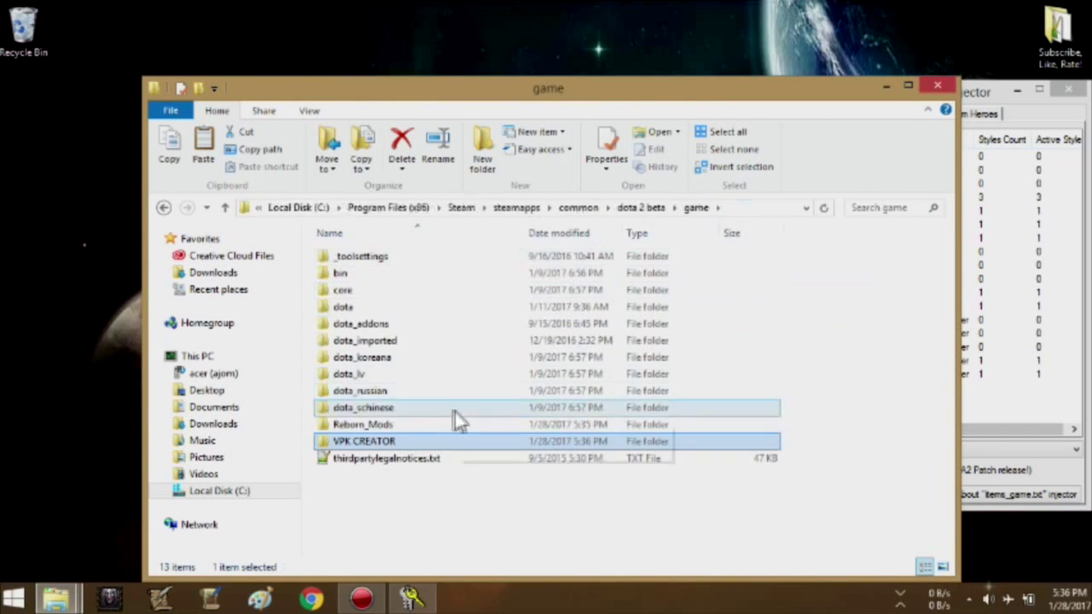
pyautogui.doubleClick(437, 421)
pyautogui.hotkey('ctrl', 'v')
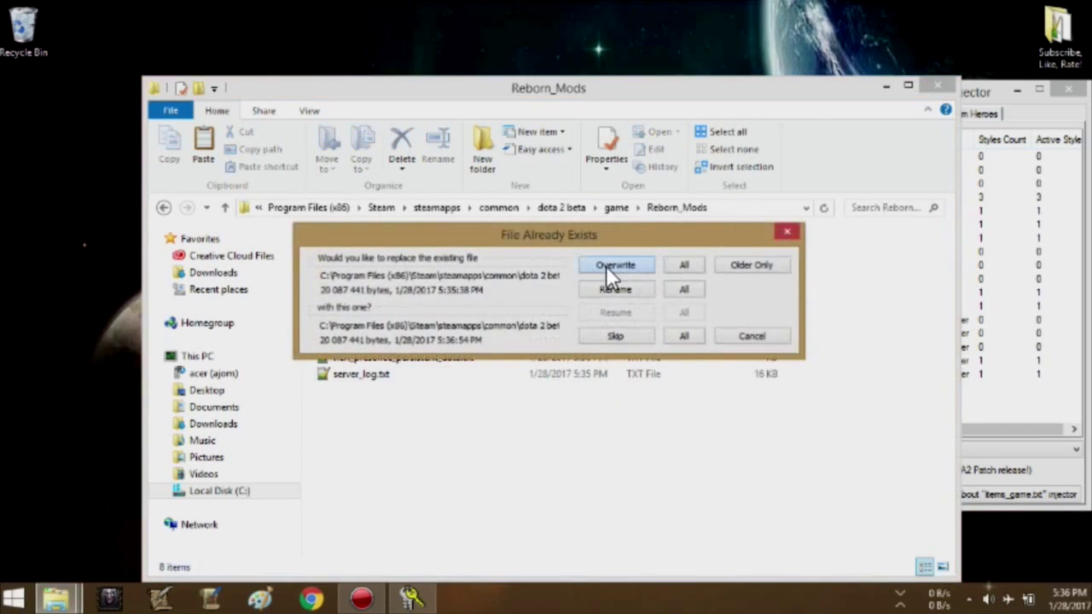
pyautogui.click(615, 265)
pyautogui.click(885, 86)
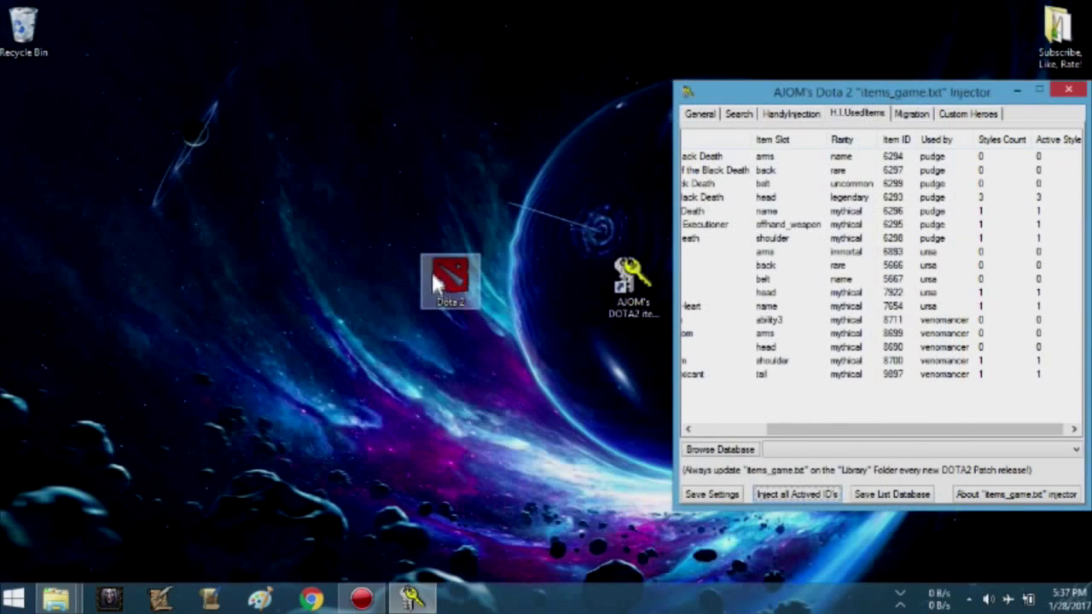
# Launch Dota 2, open Pudge's loadout among the heroes to inspect the injected style, and quit the game
pyautogui.doubleClick(441, 282)
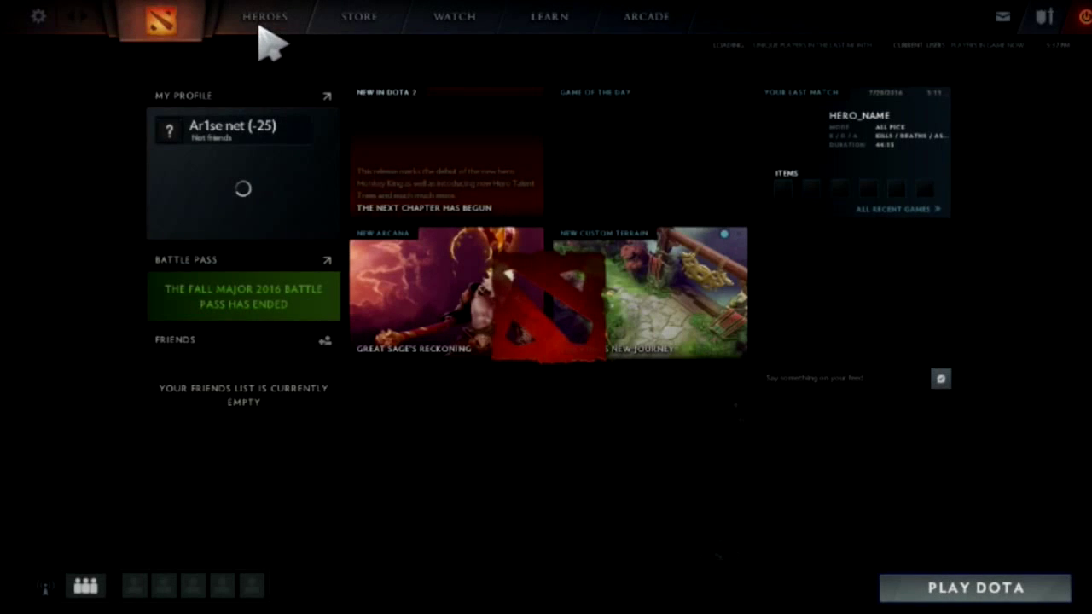
pyautogui.click(265, 18)
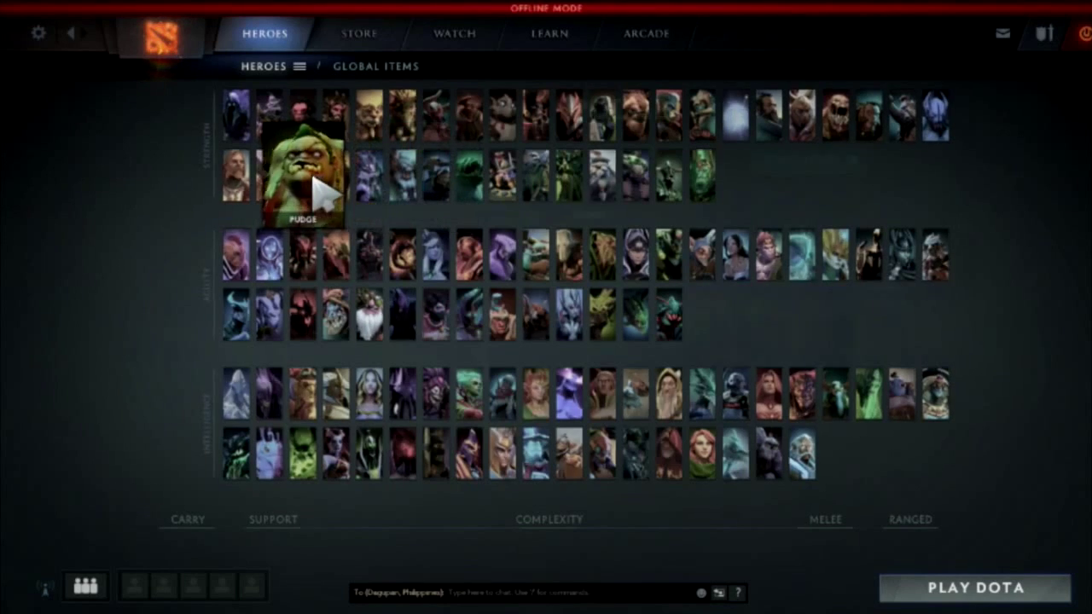
pyautogui.click(314, 179)
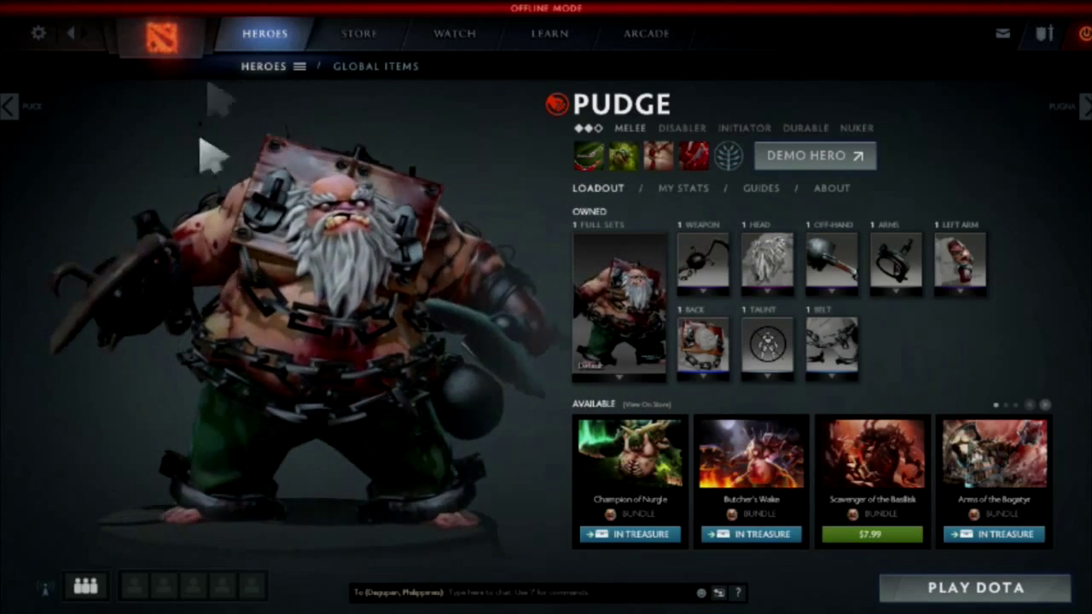
pyautogui.hotkey('alt', 'F4')
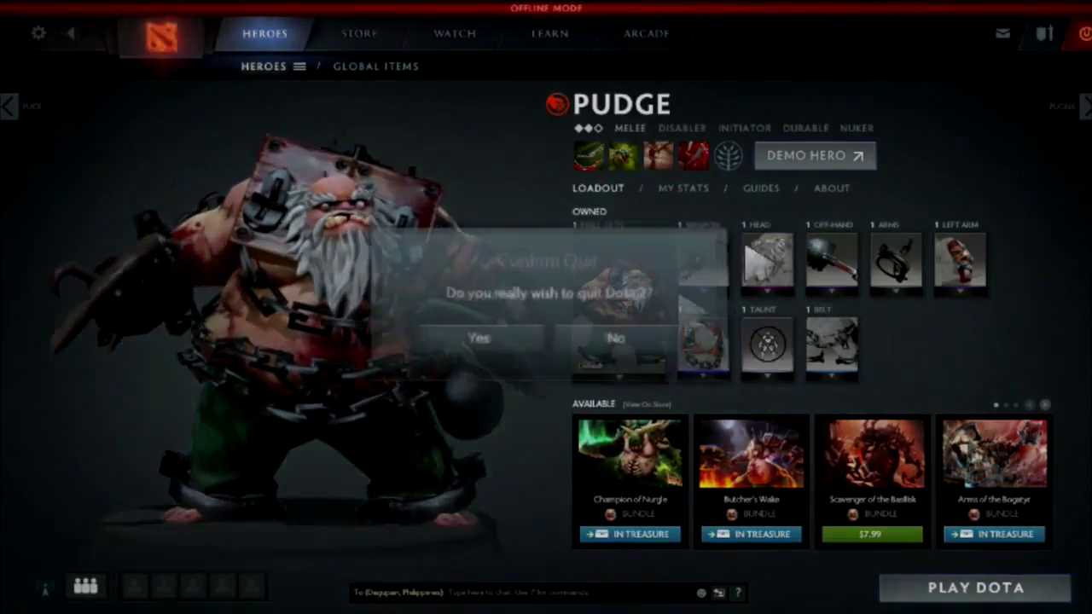
pyautogui.click(521, 340)
# Save the injector's used-items list as a database named "my database" on the Desktop
pyautogui.moveTo(821, 85); pyautogui.dragTo(762, 97)
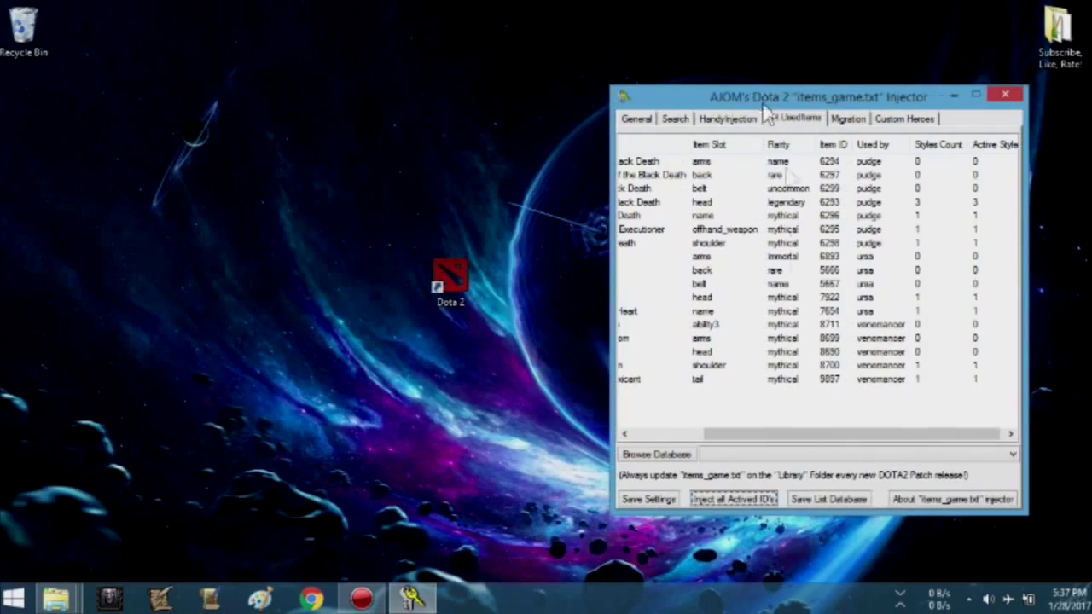
pyautogui.moveTo(798, 433); pyautogui.dragTo(717, 439)
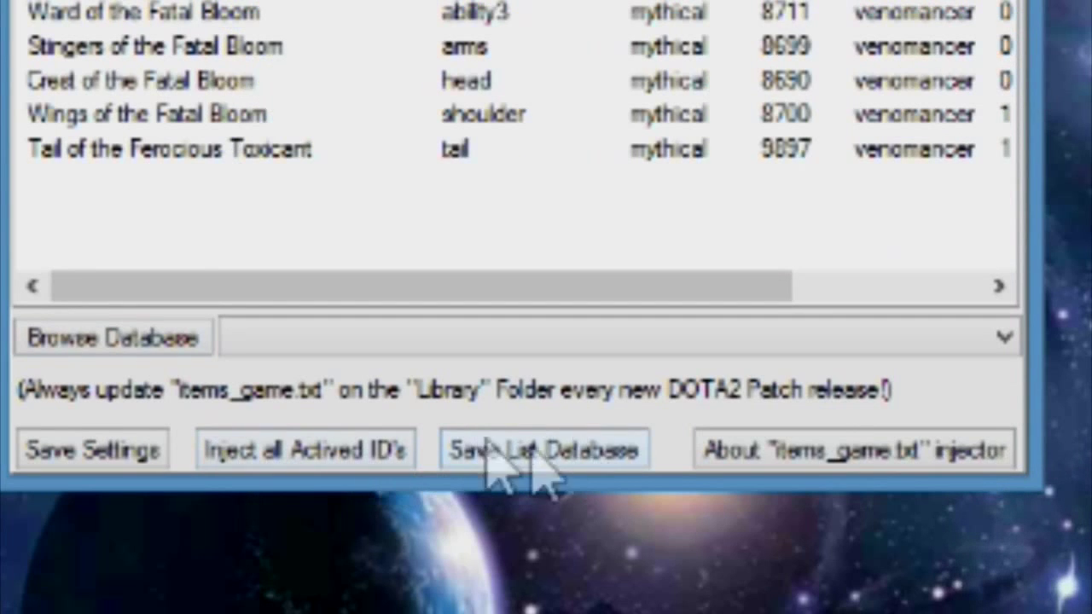
pyautogui.click(546, 452)
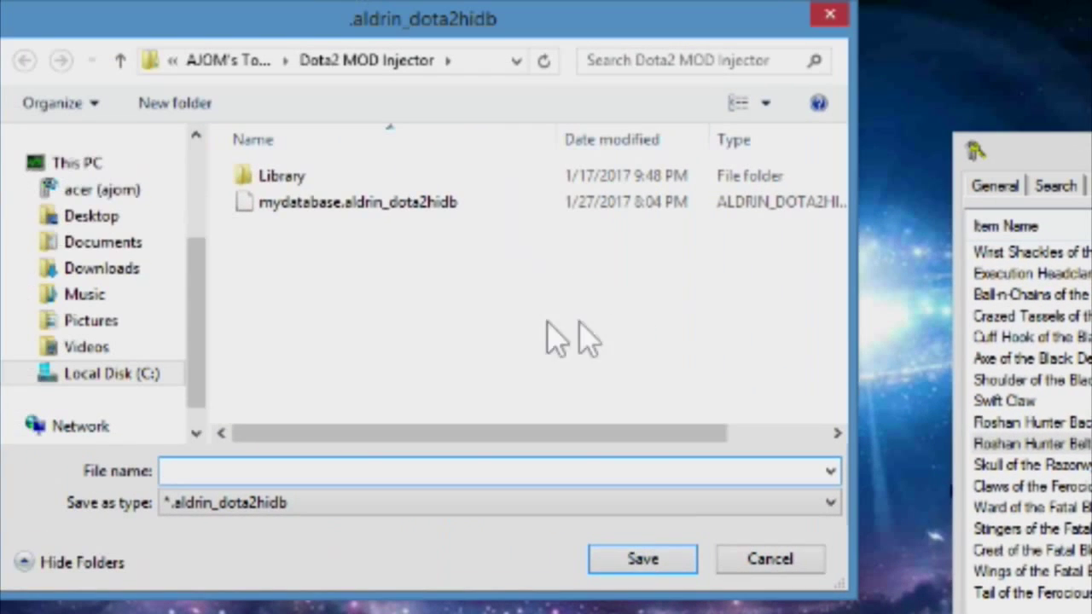
pyautogui.click(91, 217)
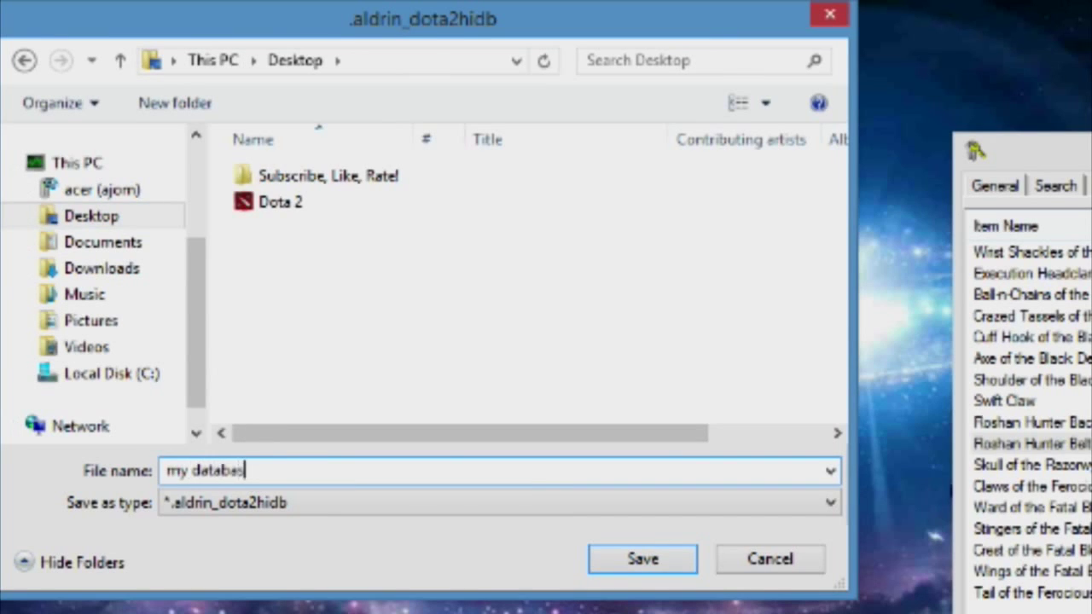
pyautogui.click(644, 559)
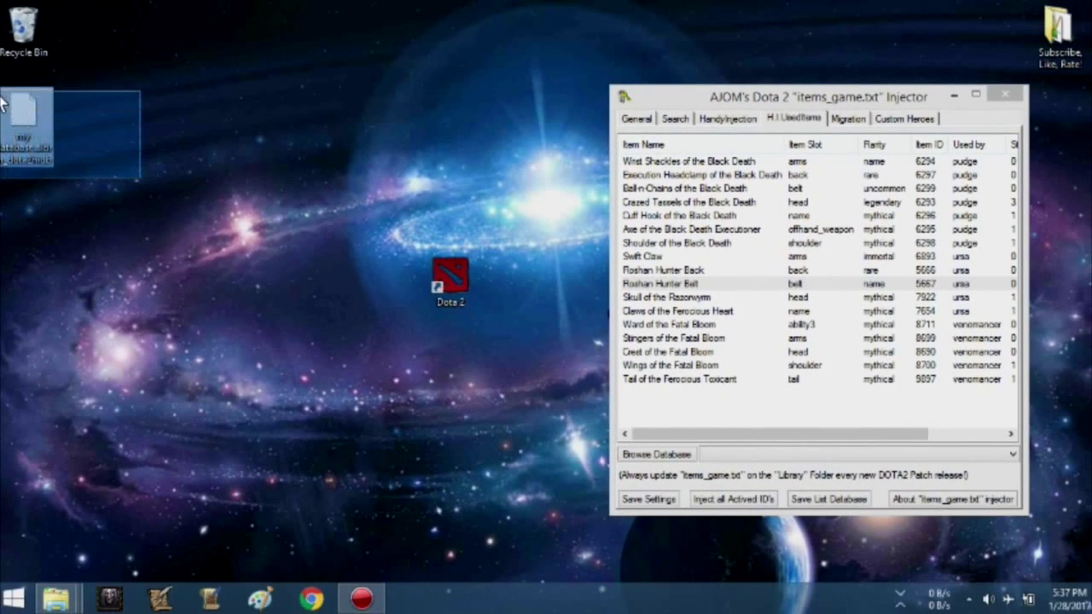
pyautogui.moveTo(2, 101); pyautogui.dragTo(5, 104)
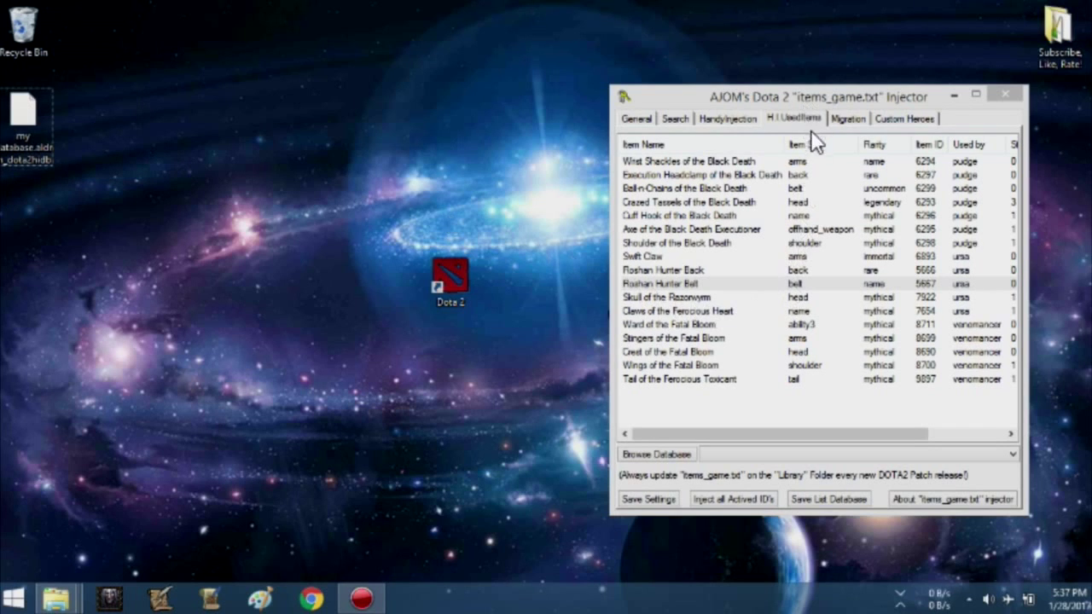
# Close the items_game.txt Injector, refresh the desktop and relaunch the injector from its shortcut
pyautogui.click(916, 352)
pyautogui.moveTo(826, 438)
pyautogui.mouseDown()
pyautogui.moveTo(910, 447)
pyautogui.moveTo(824, 446)
pyautogui.mouseUp()
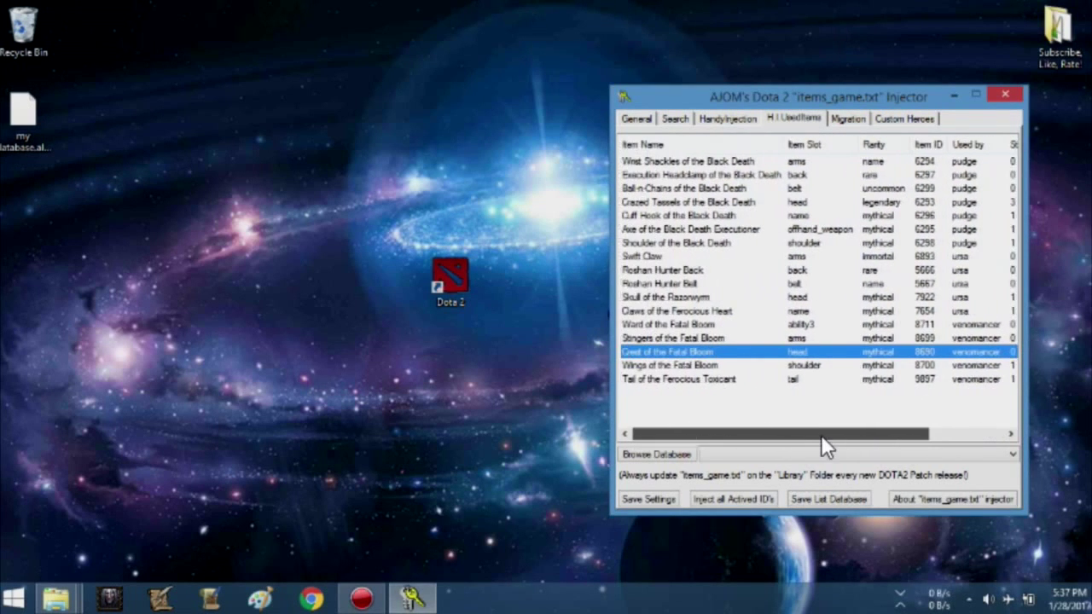
pyautogui.click(1002, 96)
pyautogui.rightClick(694, 175)
pyautogui.click(731, 217)
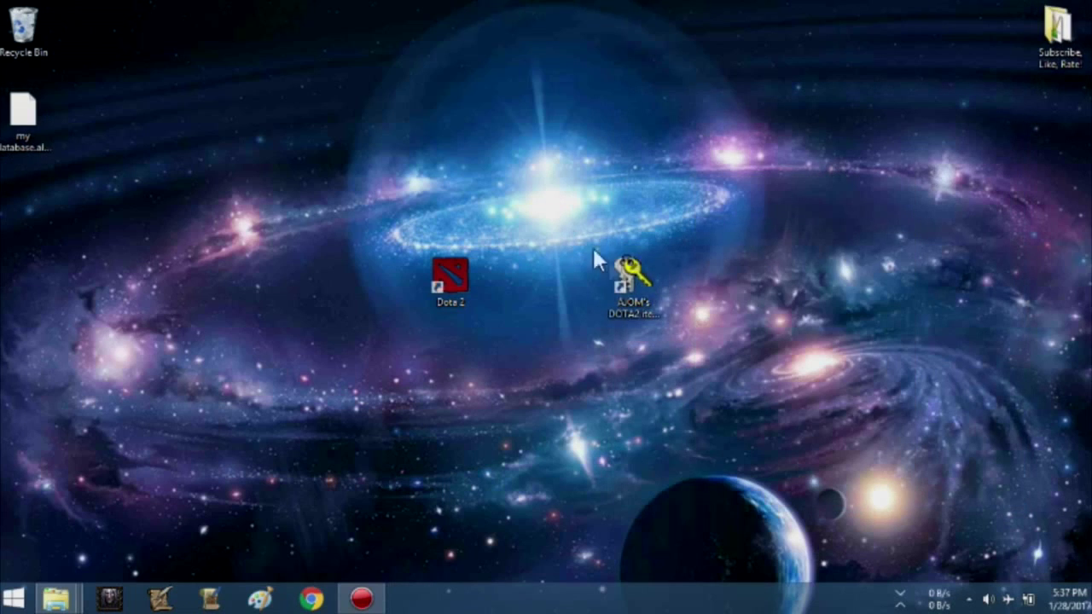
pyautogui.click(639, 278)
pyautogui.doubleClick(639, 279)
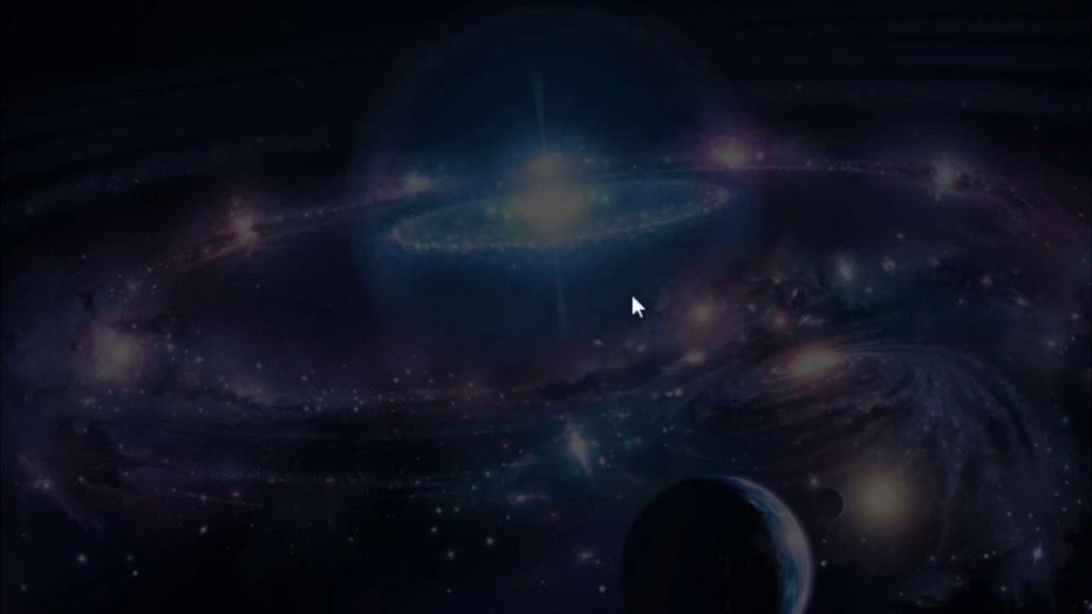
pyautogui.click(624, 330)
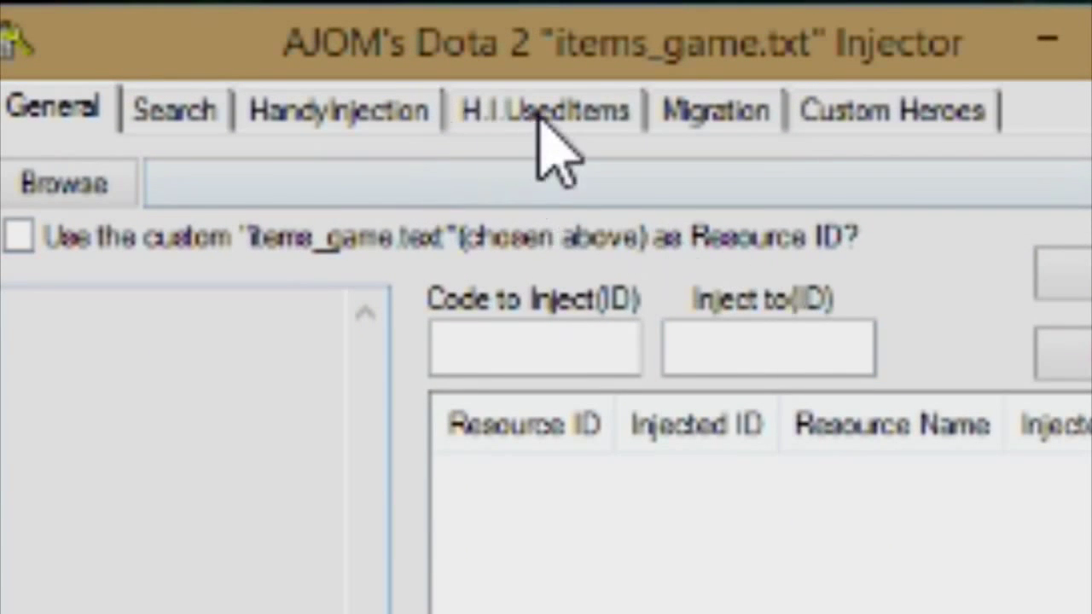
# Load "my database.aldrin_dota2hidb" from the Desktop into the injector's used-items list
pyautogui.click(542, 115)
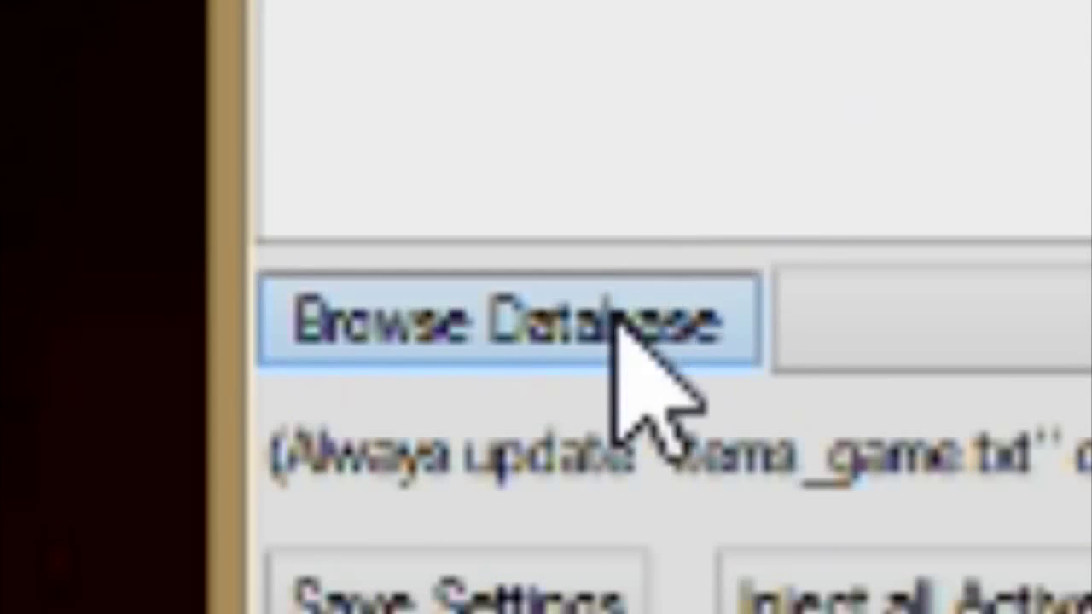
pyautogui.click(615, 322)
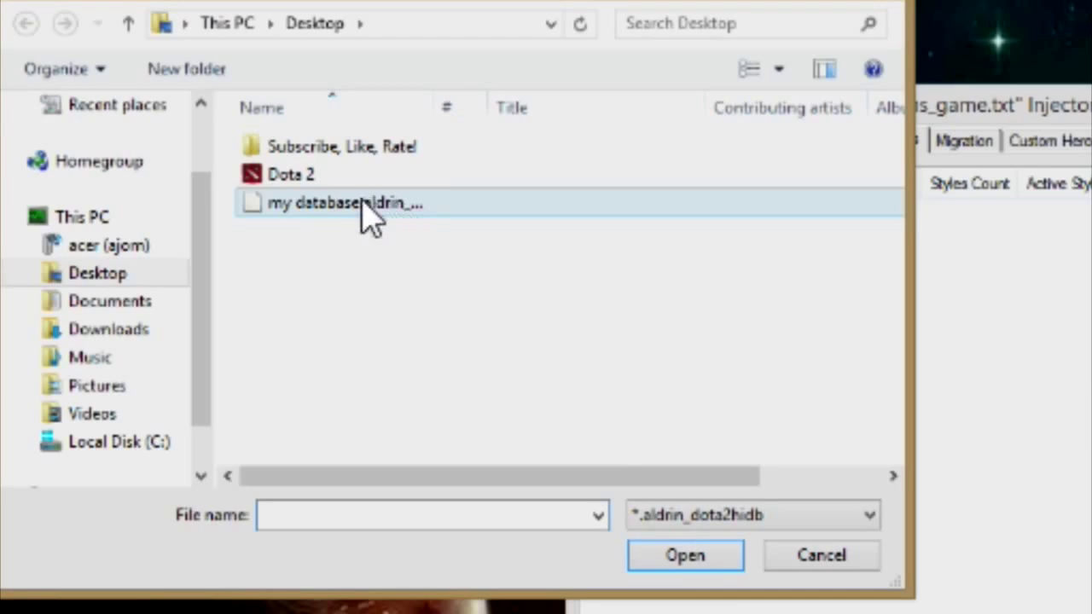
pyautogui.doubleClick(370, 213)
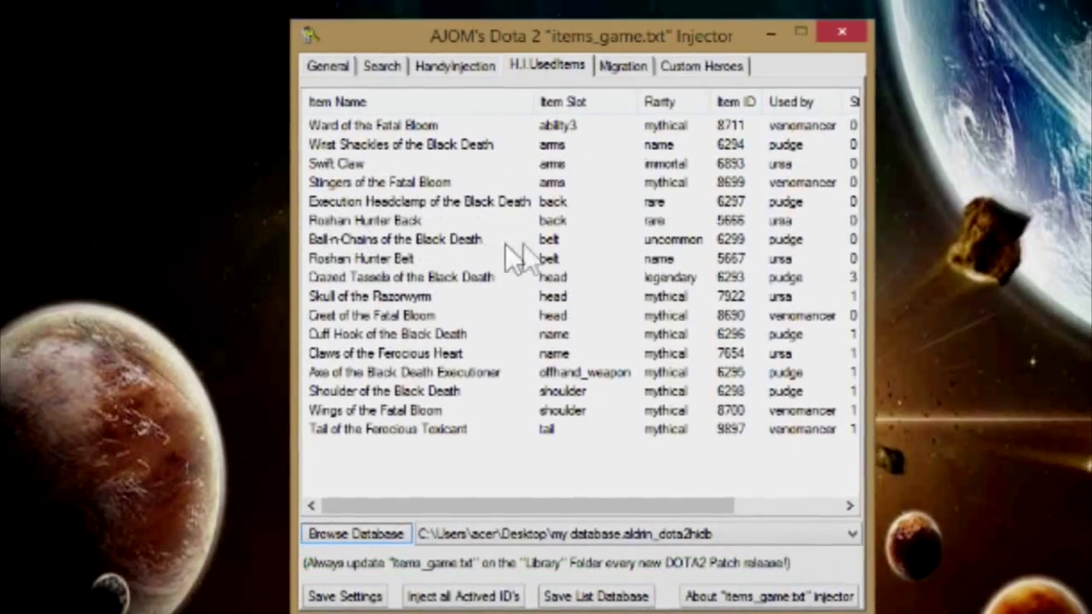
# Sort the loaded items by hero and select the Pudge, Ursa and Venomancer groups in turn to review them
pyautogui.click(793, 101)
pyautogui.click(802, 128)
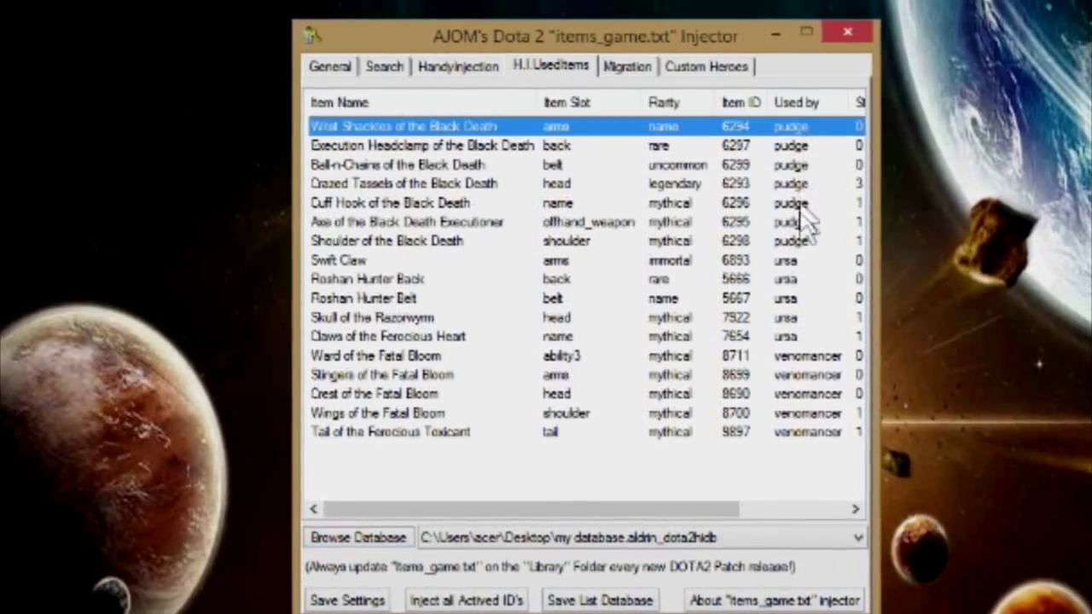
pyautogui.keyDown('shift'); pyautogui.click(795, 238); pyautogui.keyUp('shift')
pyautogui.click(791, 261)
pyautogui.keyDown('shift'); pyautogui.click(807, 340); pyautogui.keyUp('shift')
pyautogui.click(810, 358)
pyautogui.keyDown('shift'); pyautogui.click(811, 434); pyautogui.keyUp('shift')
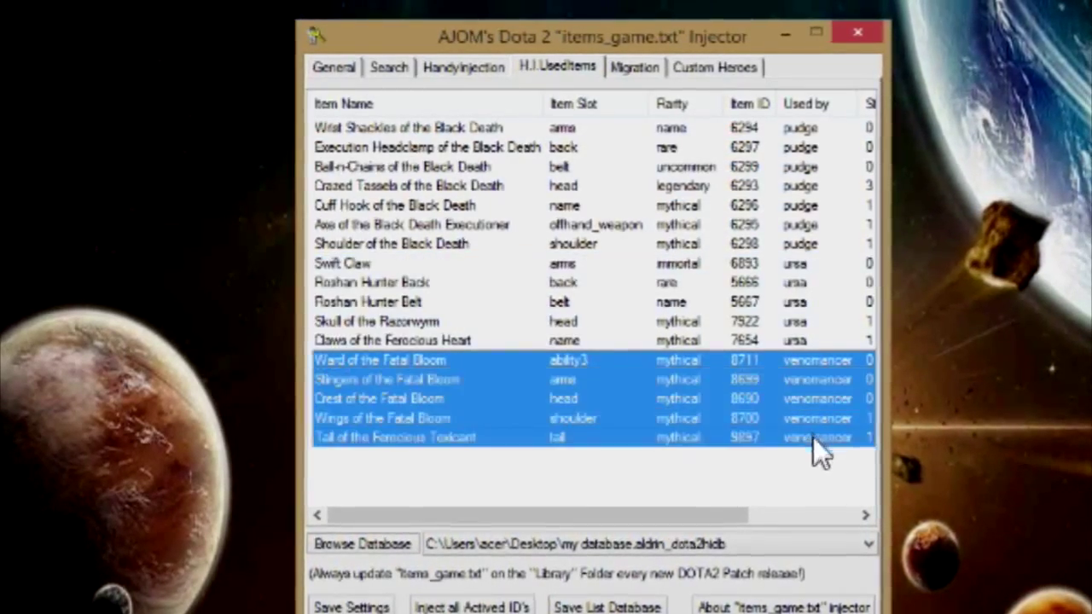
# Examine the styles count and active style of the loaded items, and open the information about the injector
pyautogui.click(702, 482)
pyautogui.moveTo(640, 517); pyautogui.dragTo(750, 518)
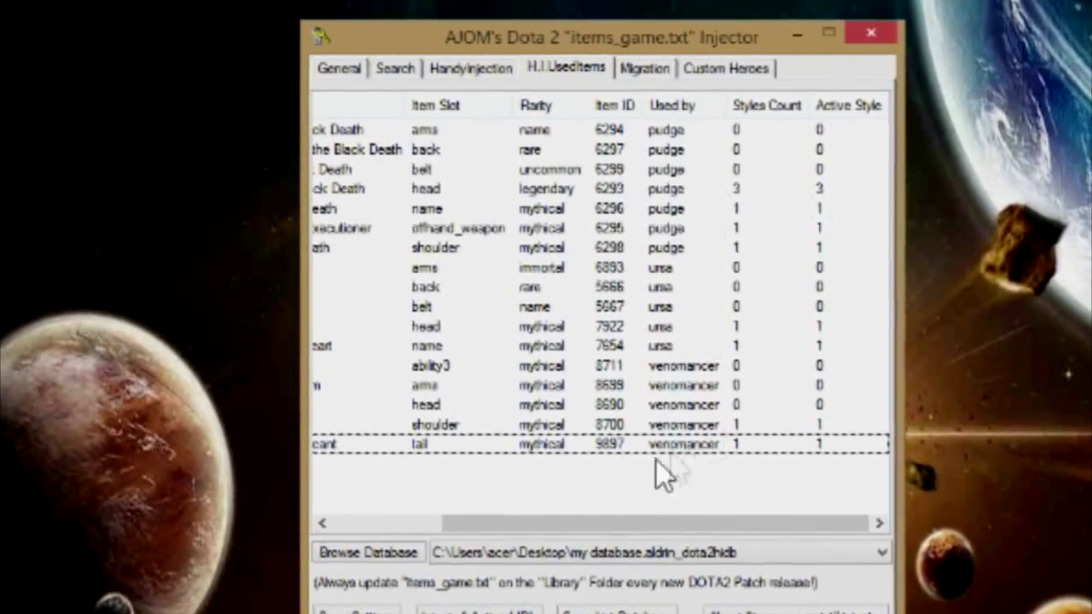
pyautogui.moveTo(539, 522); pyautogui.dragTo(426, 524)
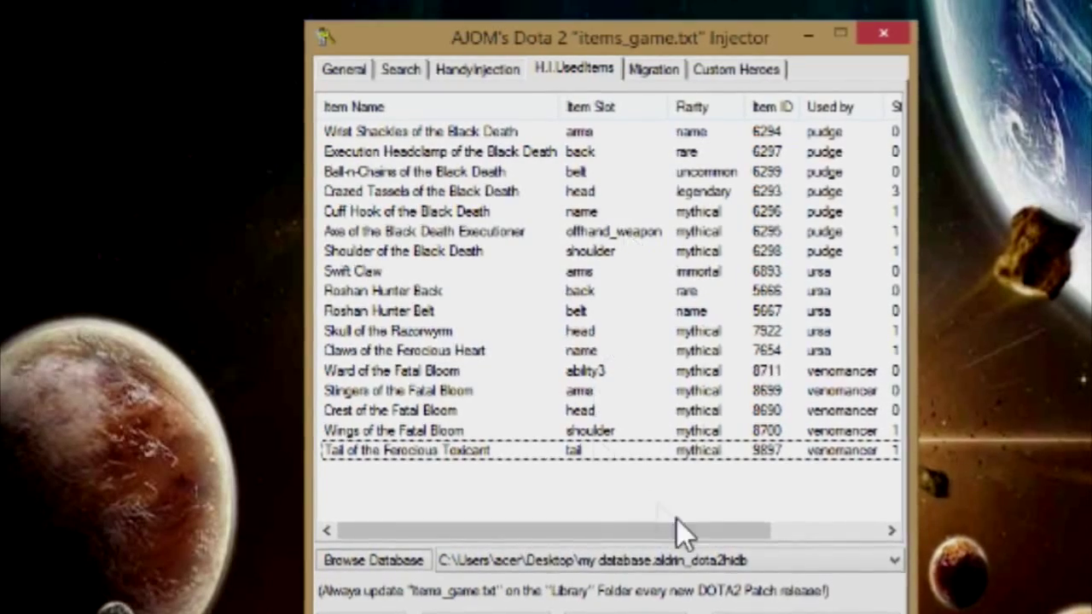
pyautogui.click(742, 601)
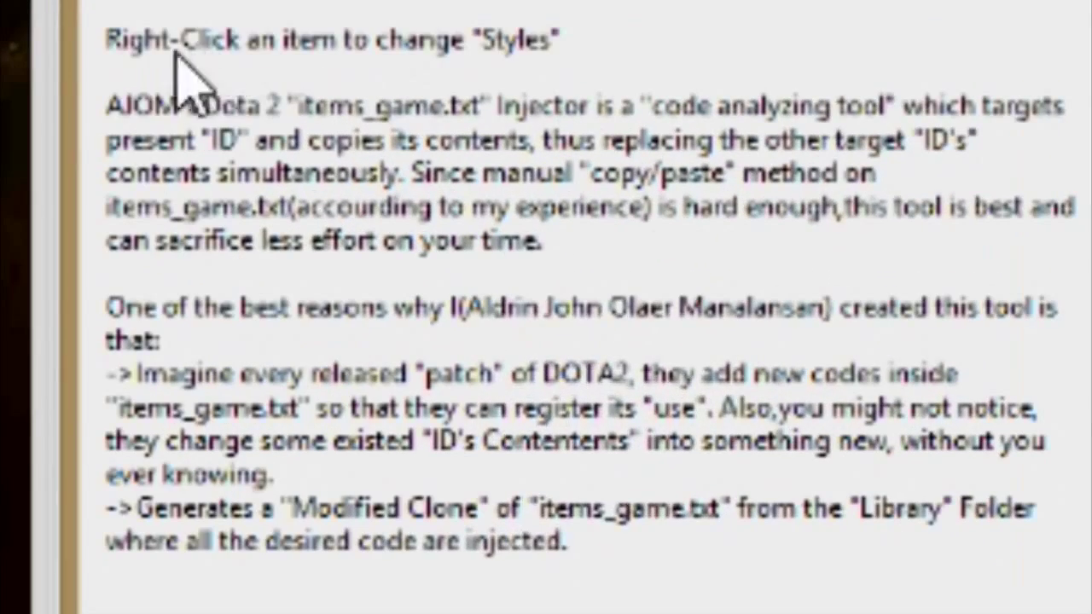